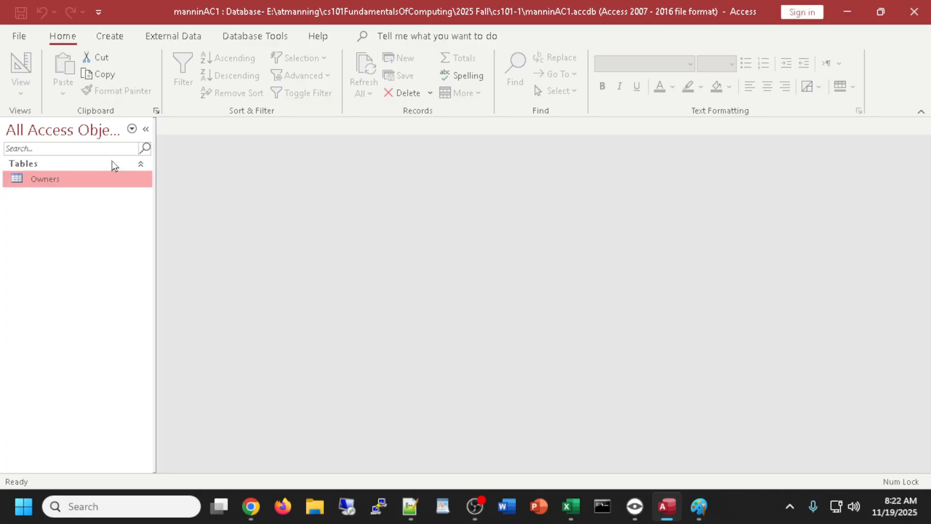
- Open the Owners table in Design View and select its first fields down to Owner Street
click(146, 129)
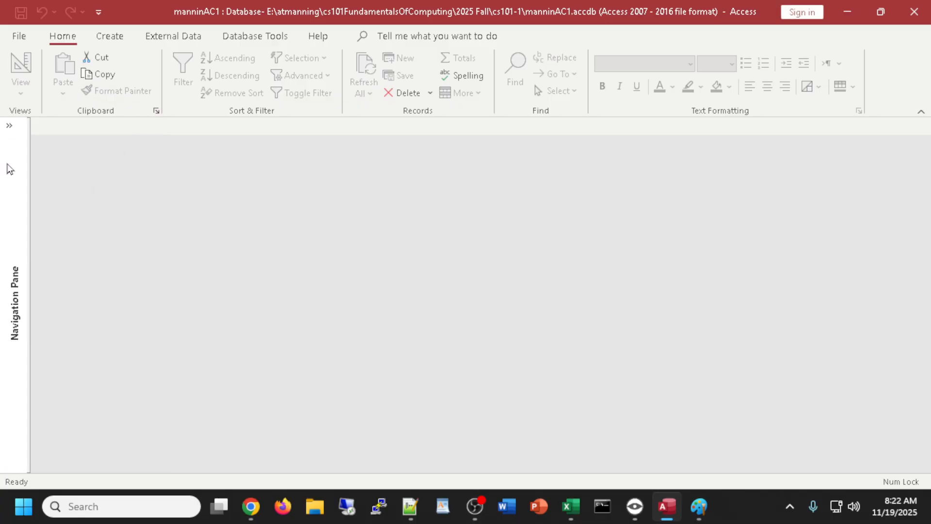
click(9, 127)
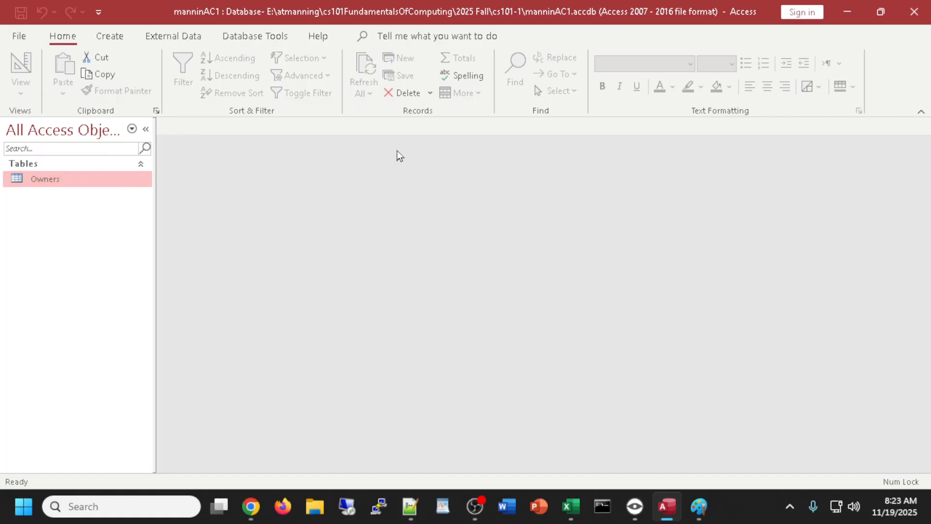
right_click(19, 177)
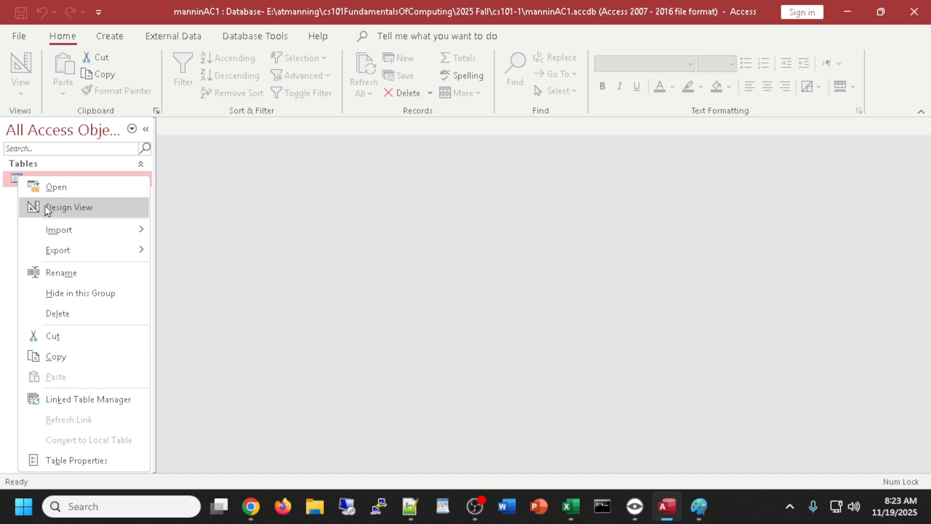
click(68, 208)
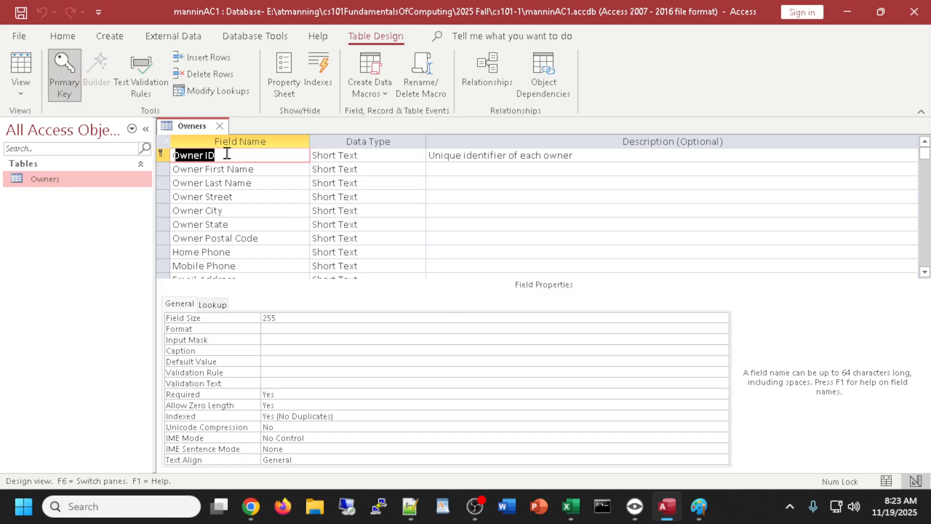
click(193, 168)
click(204, 183)
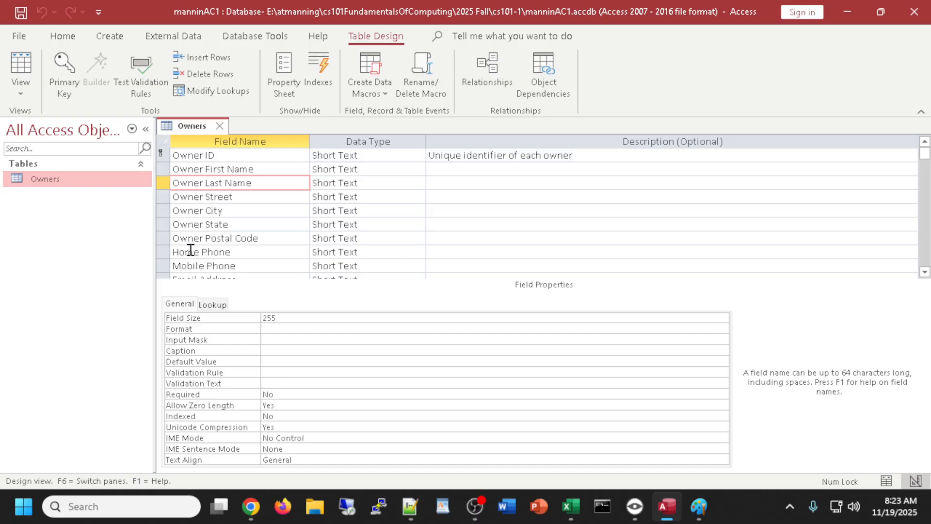
click(189, 197)
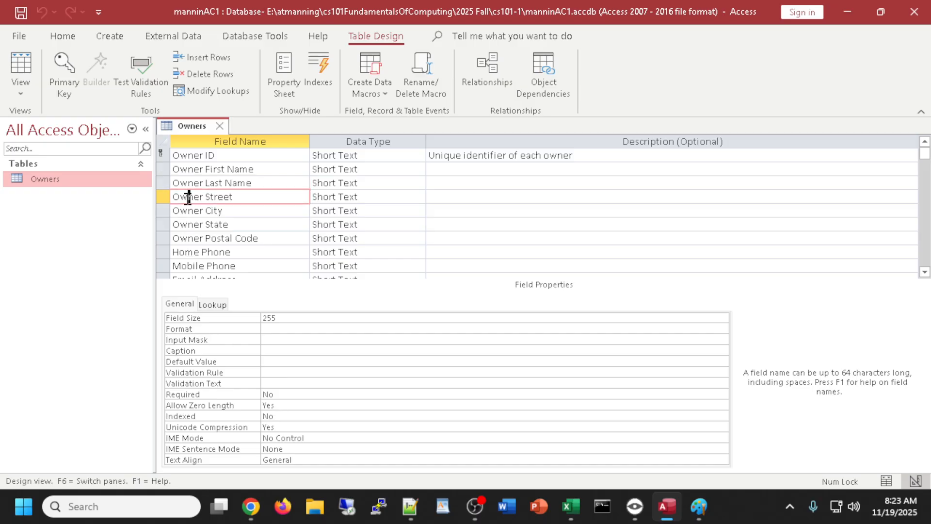
- Examine the Owner First Name column's field settings in Datasheet View, then return to Design View
click(28, 75)
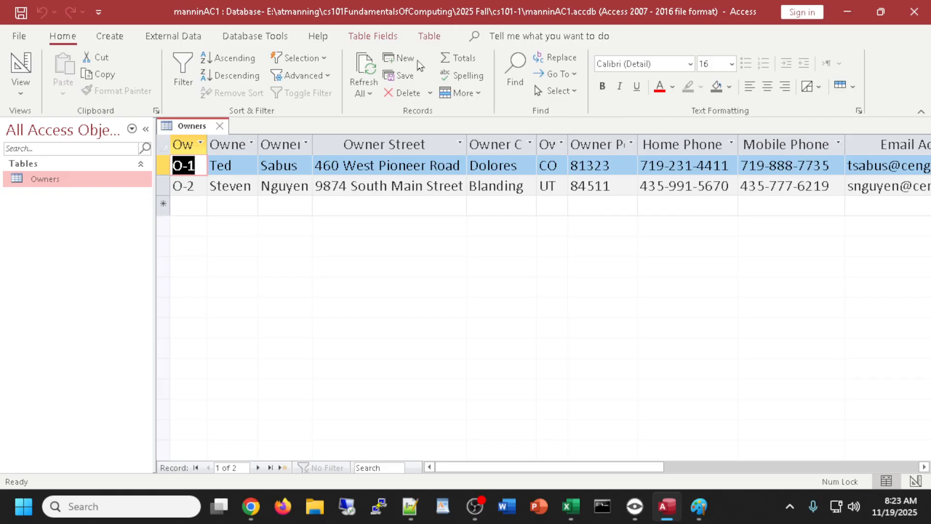
click(373, 38)
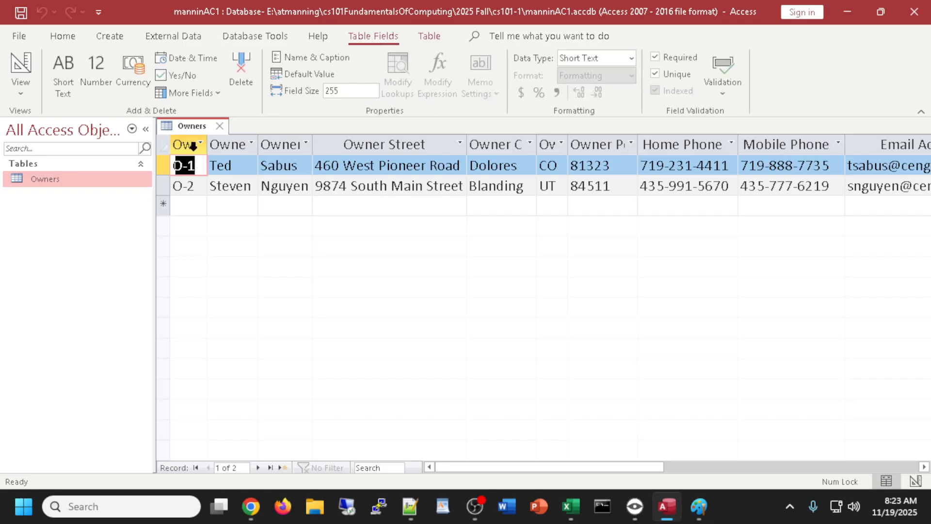
click(220, 144)
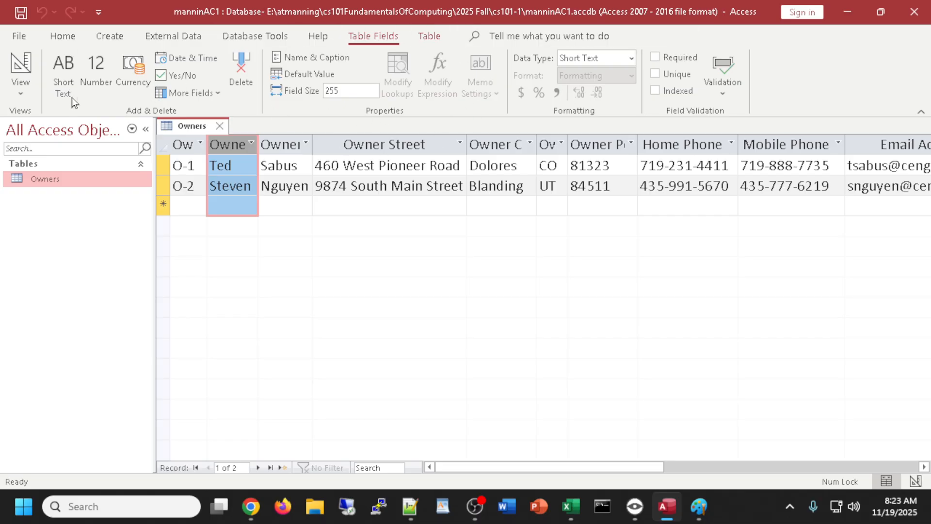
click(20, 68)
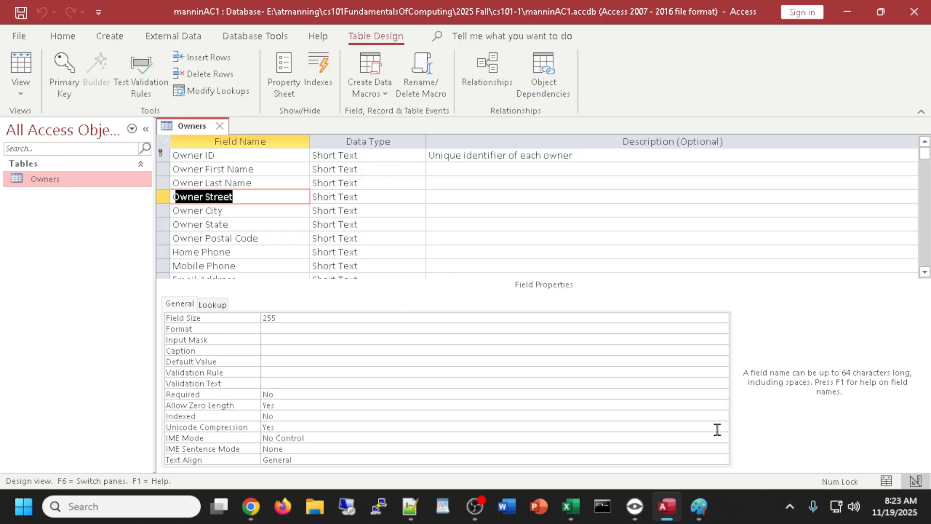
- Switch to Paint, narrow its window so the Owners structure table sits beside the Access field list, and return to Access
click(699, 508)
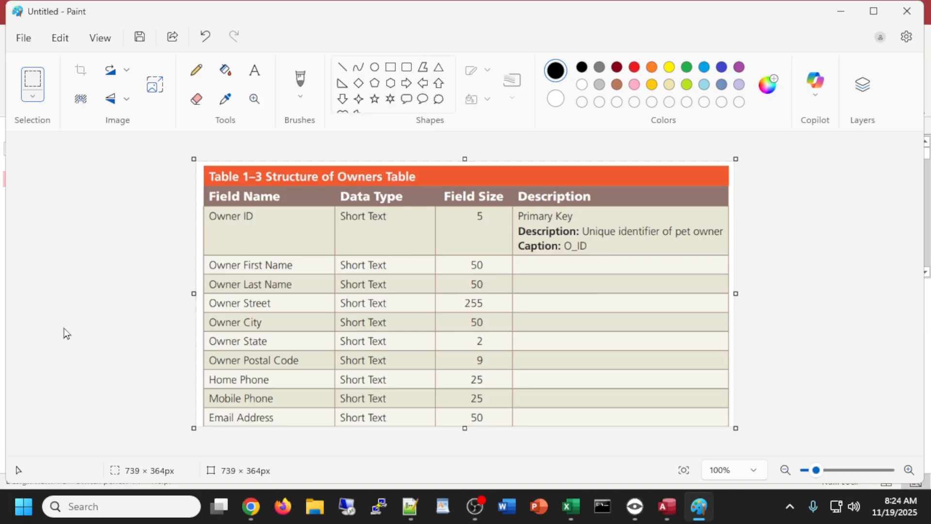
mouse_move(6, 280)
mouse_down()
mouse_move(160, 289)
mouse_move(307, 281)
mouse_move(332, 304)
mouse_move(386, 305)
mouse_up()
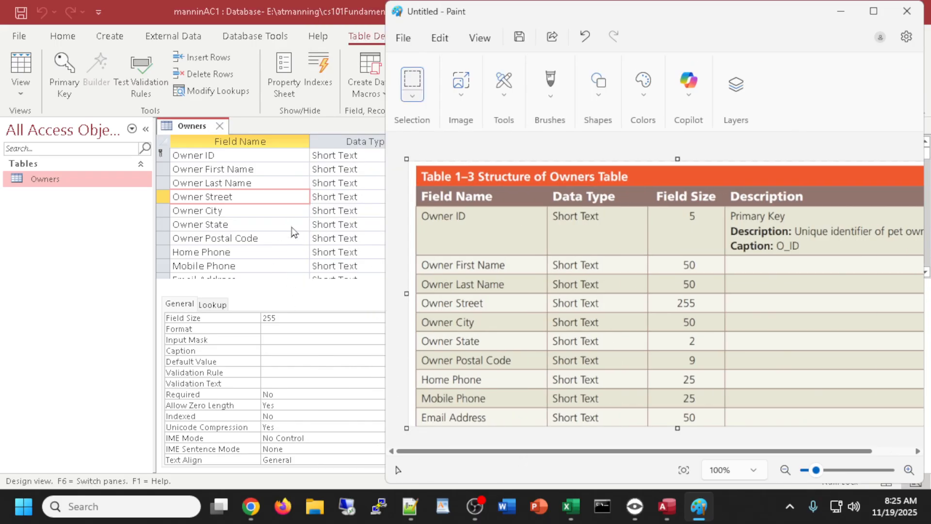
click(273, 153)
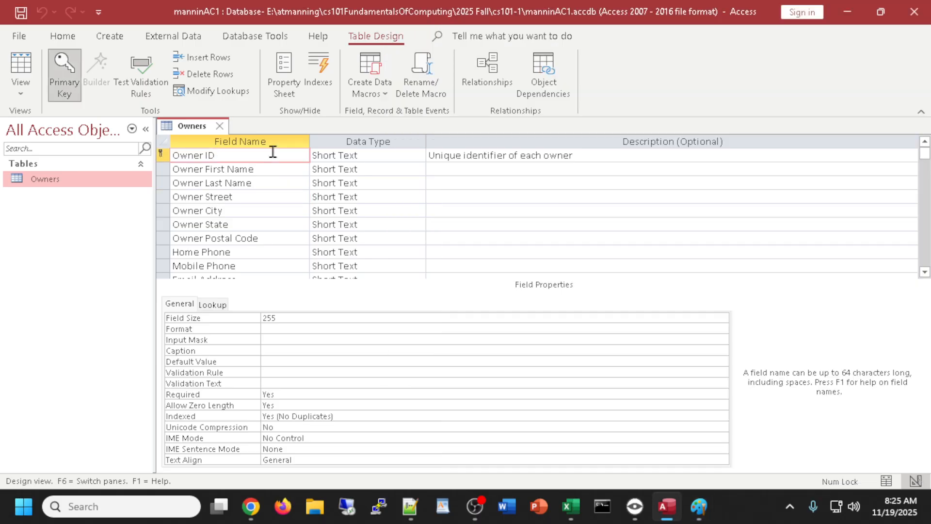
key(alt+Tab)
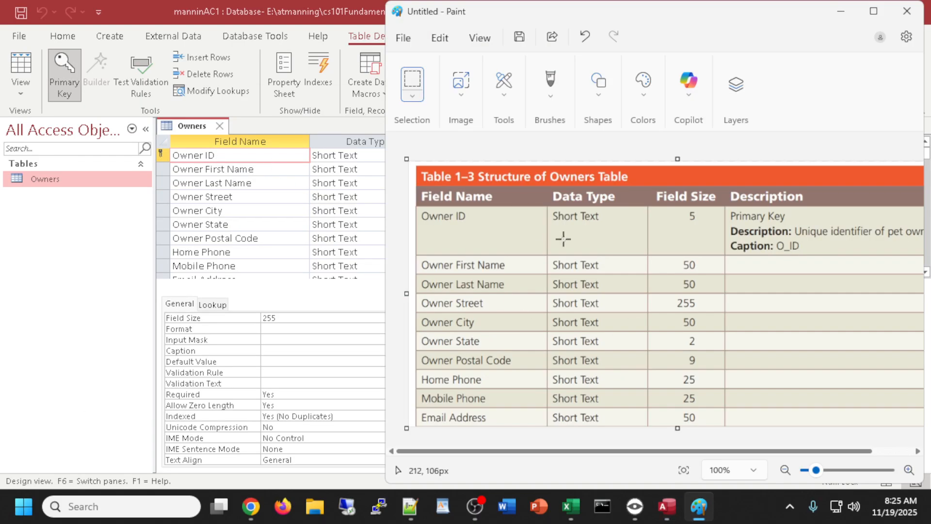
key(alt+Tab)
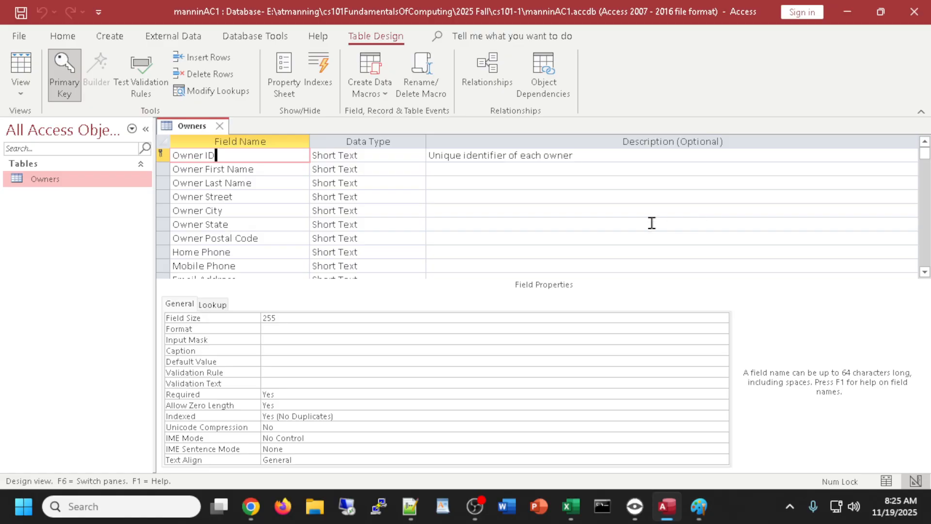
- Set the Owner ID field size to 5 and save the table, accepting the shorter field size
click(168, 156)
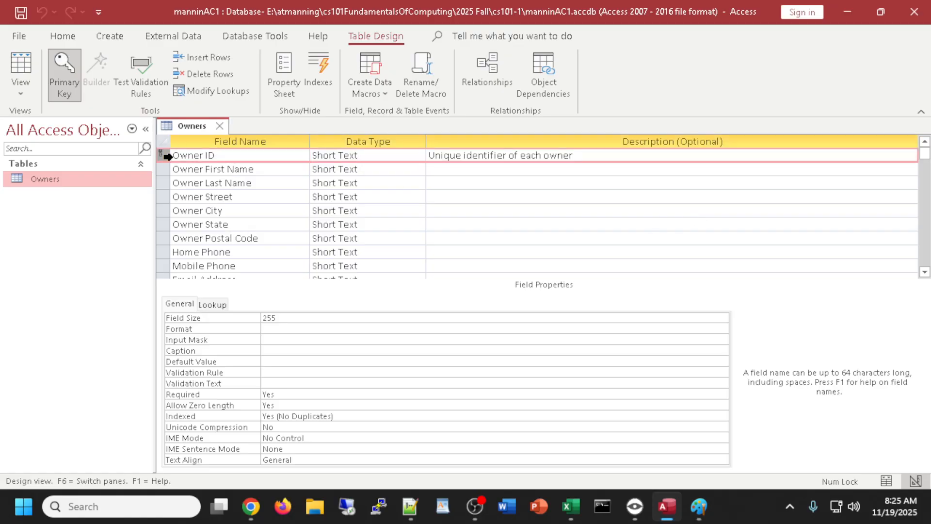
click(285, 318)
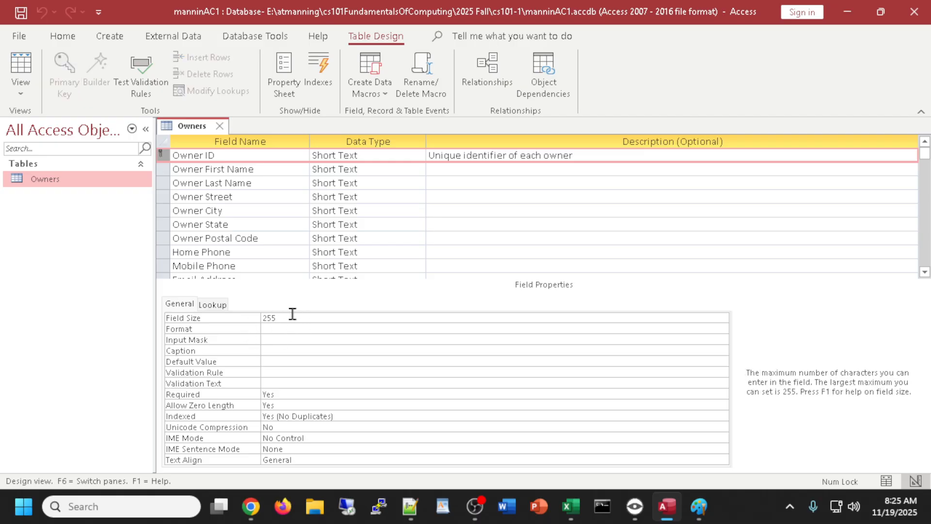
double_click(267, 317)
text(5)
click(328, 354)
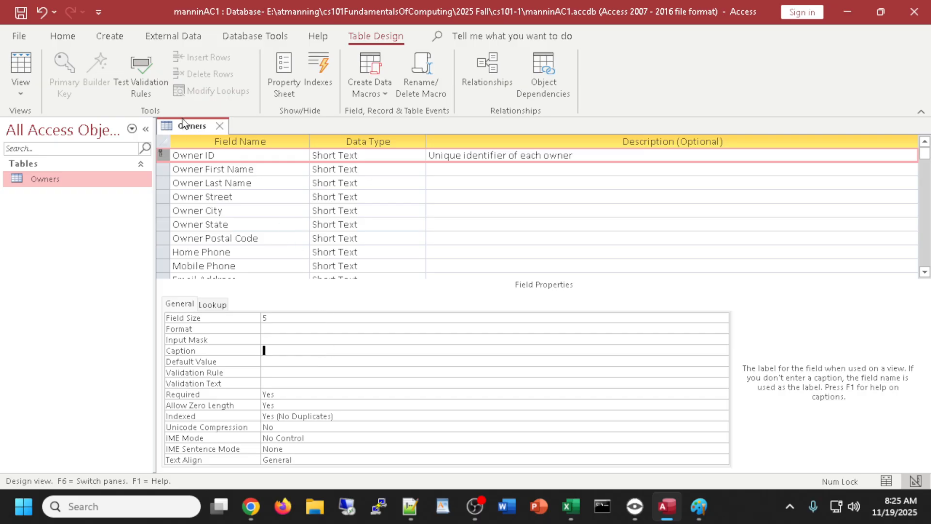
key(ctrl+s)
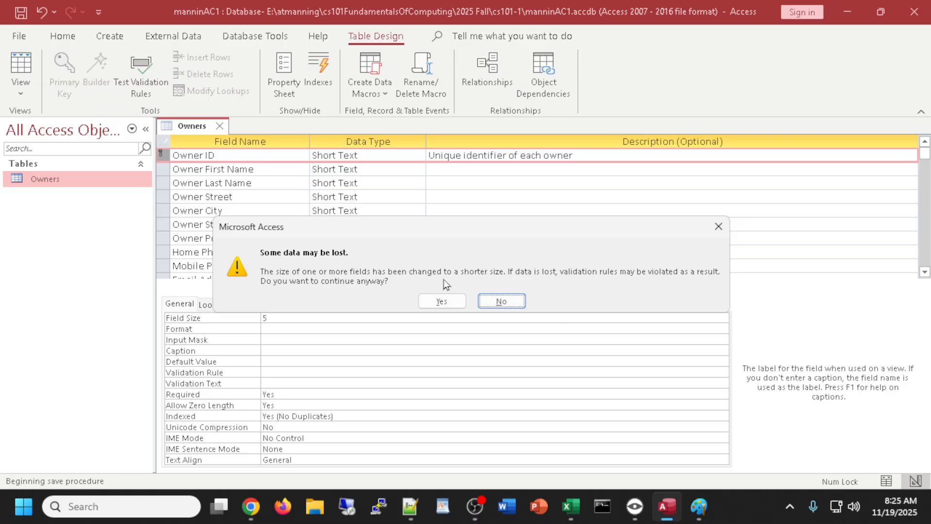
click(440, 297)
click(449, 303)
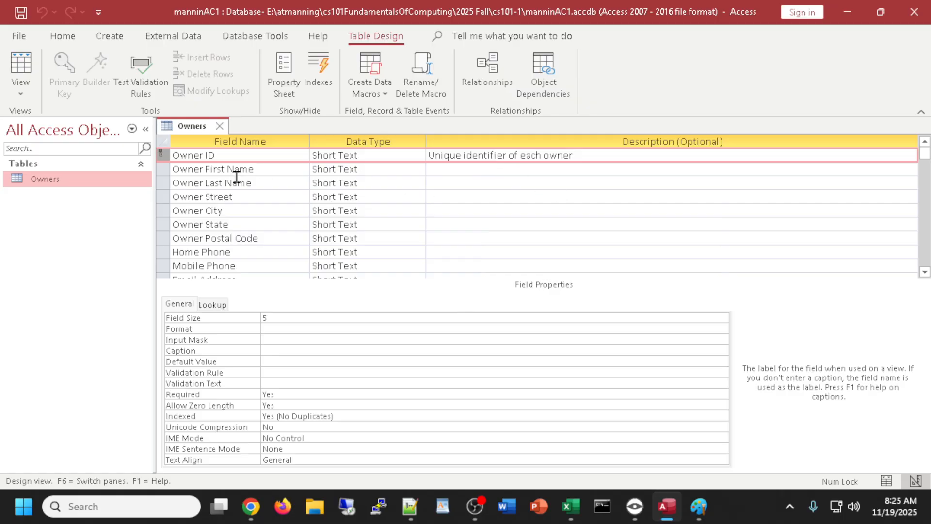
- Look up the Owner First Name size in the Paint reference table and set that field's size to 50
click(212, 168)
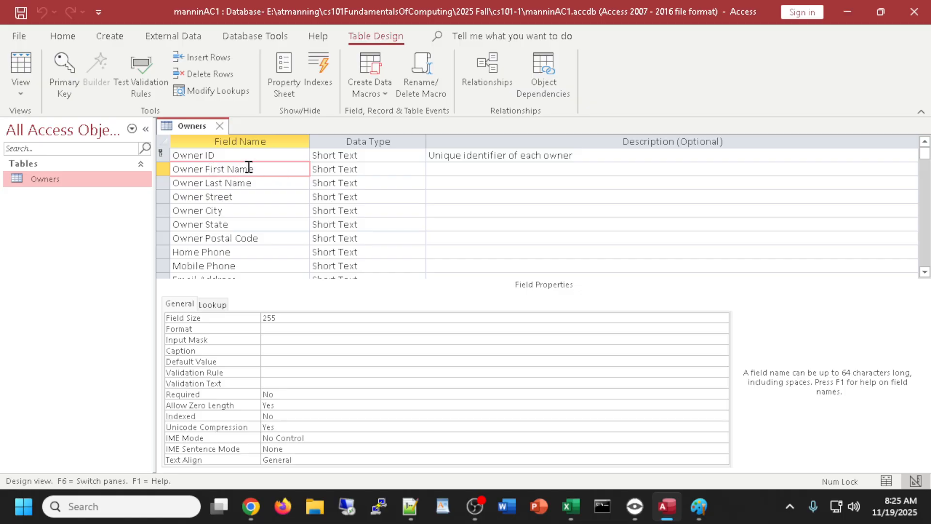
key(alt+Tab)
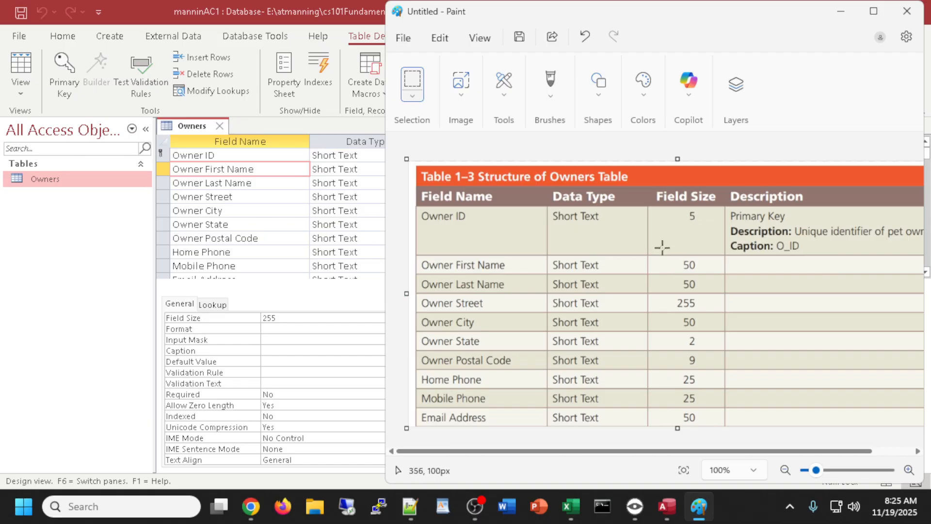
key(alt+Tab)
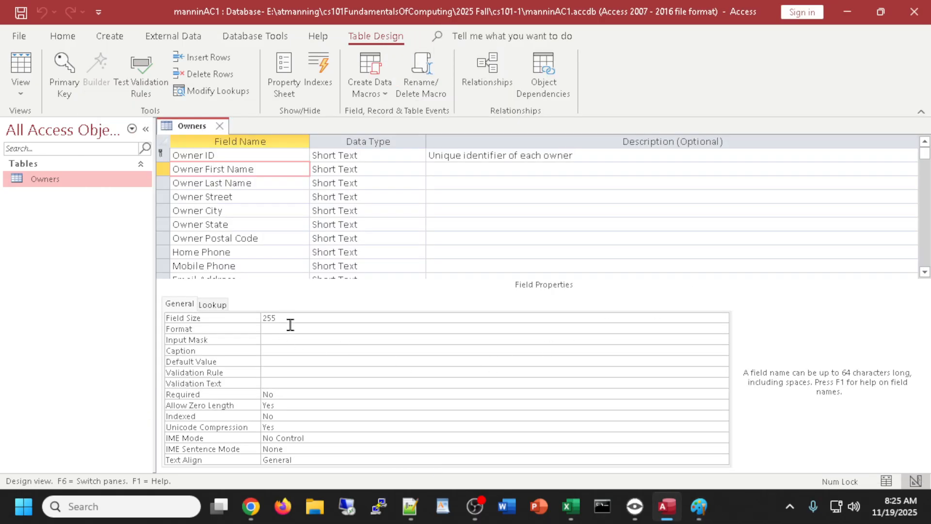
click(267, 317)
text(50)
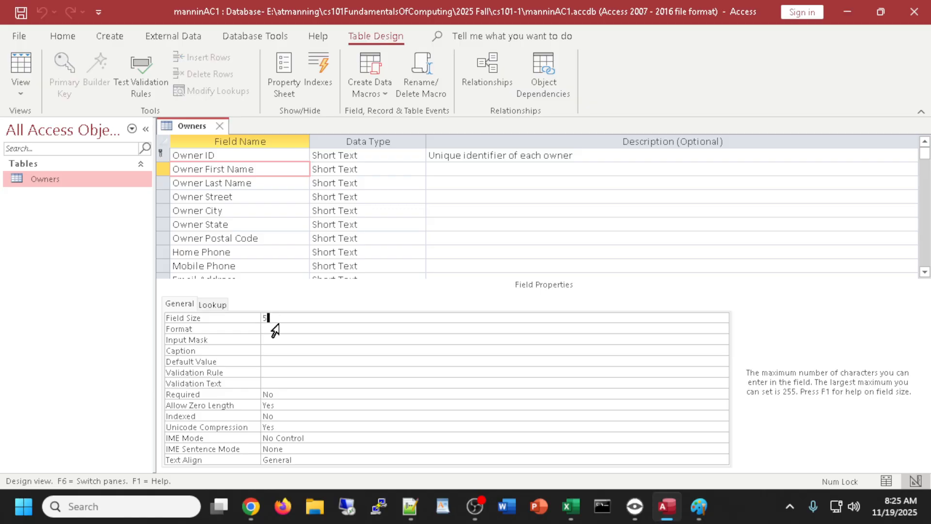
- Set the field size of Owner Last Name to 50
click(220, 182)
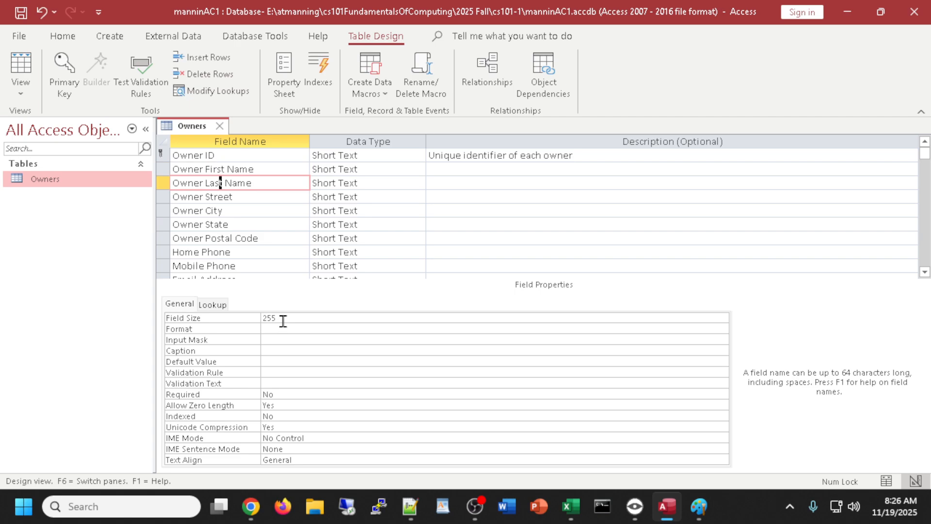
click(266, 317)
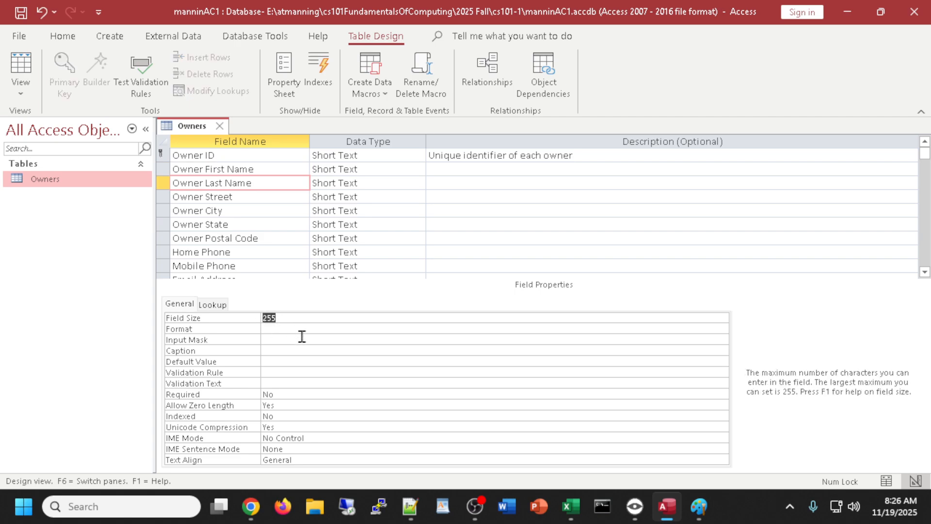
key(BackSpace)
text(50)
click(184, 182)
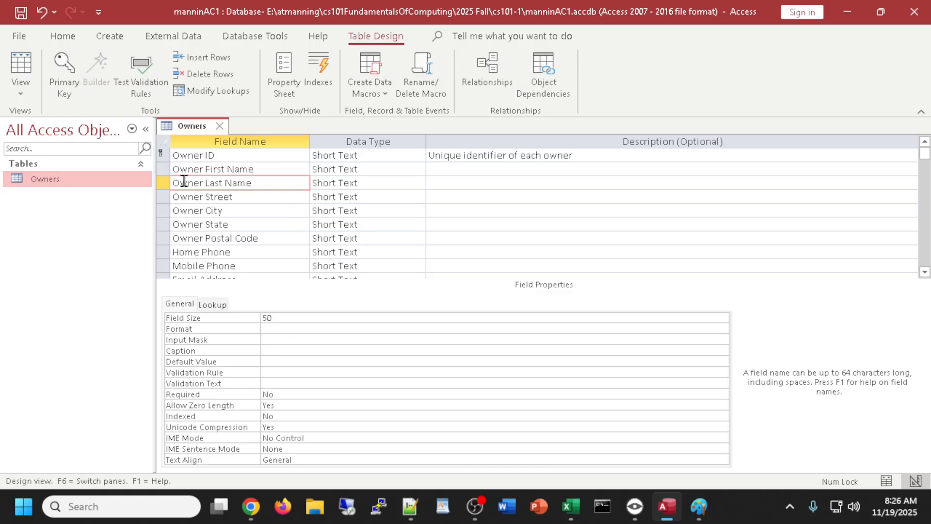
- Review the field sizes from Owner ID through Owner Street and compare them with the structure table in Paint
key(Up)
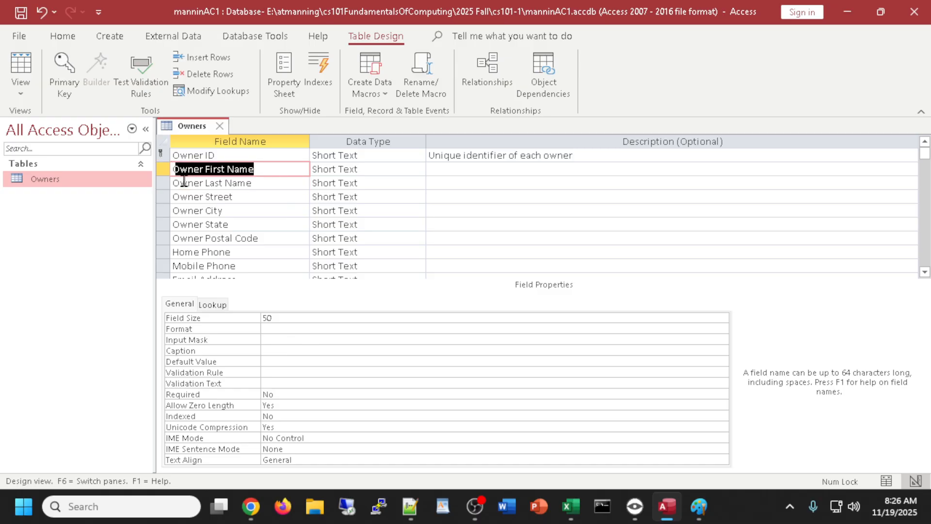
key(Up)
key(Down)
key(Down)
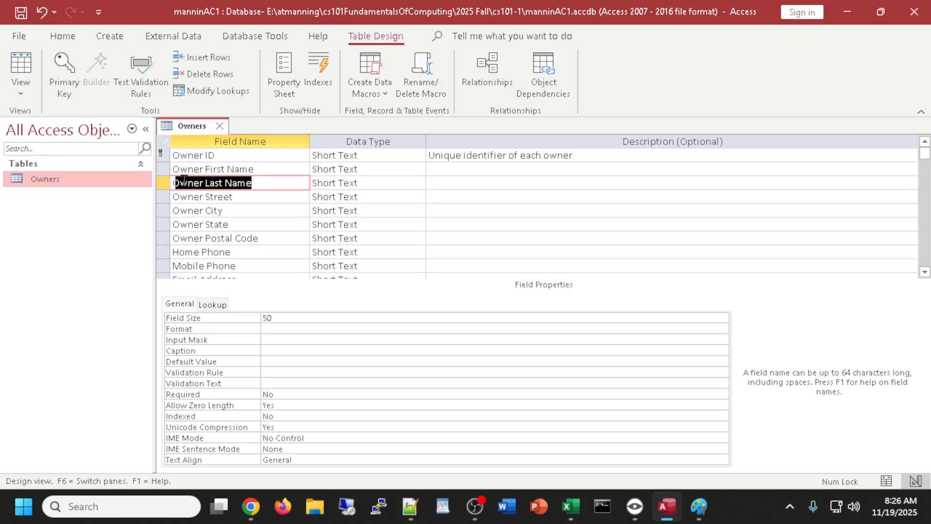
key(Down)
key(Up)
key(Up)
key(Down)
key(Up)
key(Up)
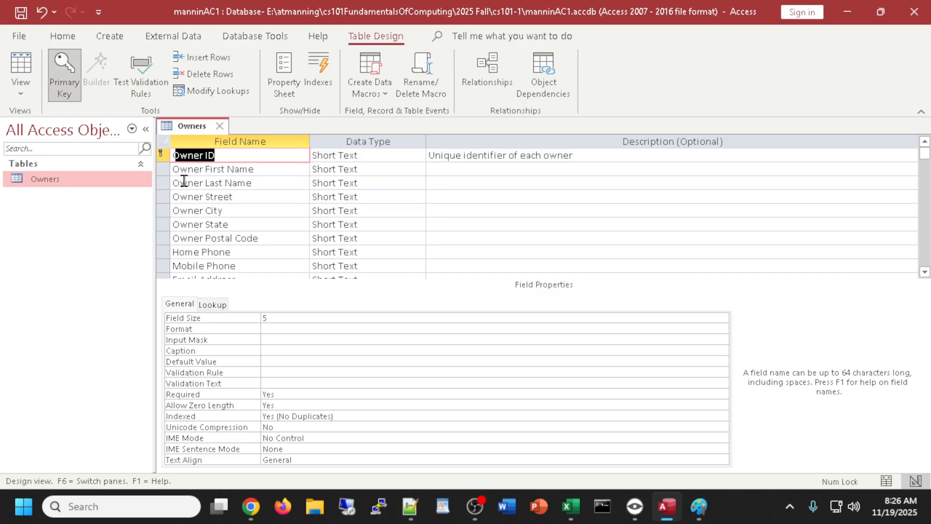
key(Down)
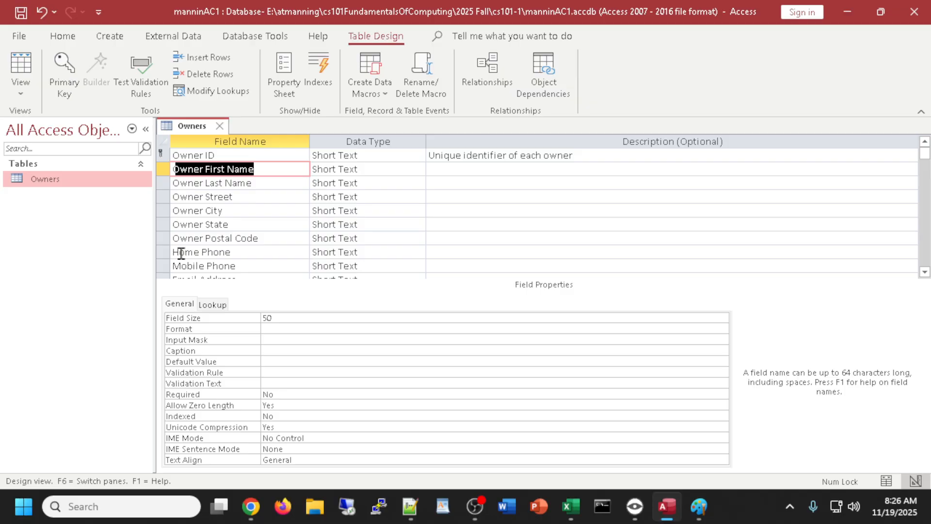
key(Down)
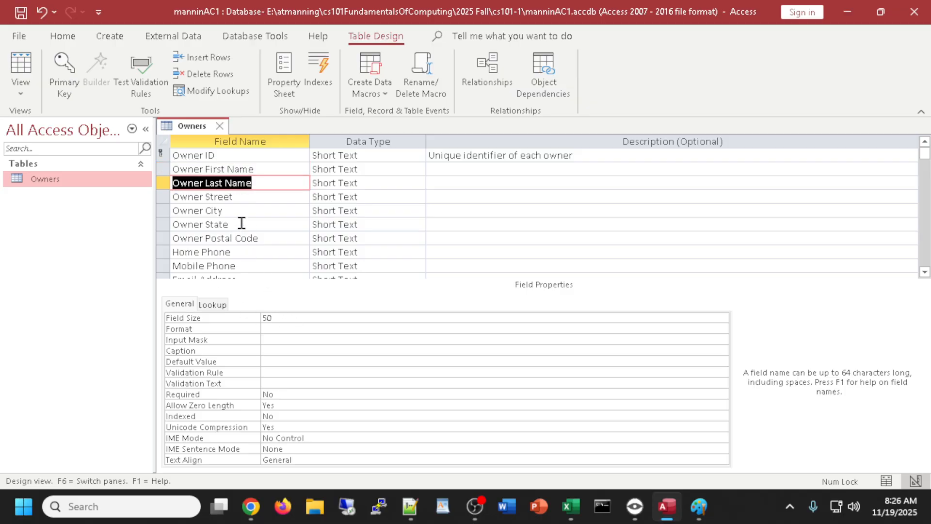
key(Down)
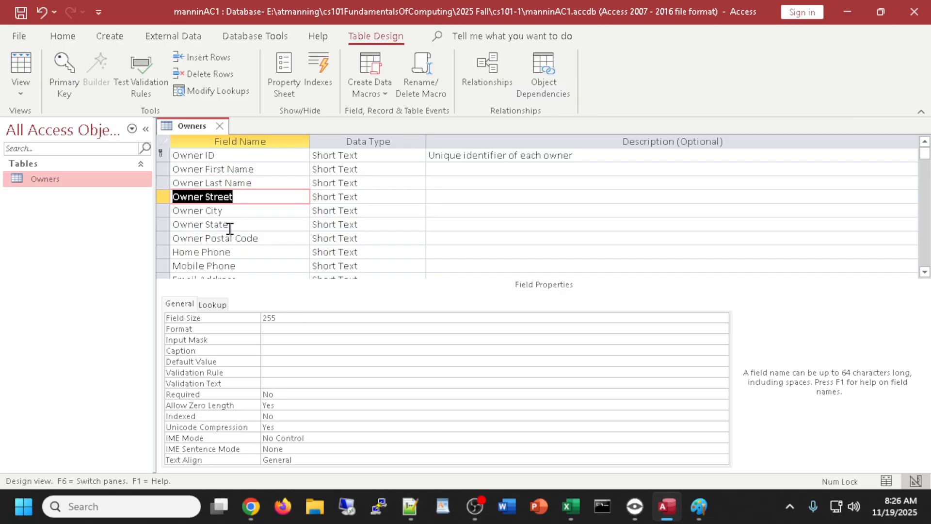
key(alt+Tab)
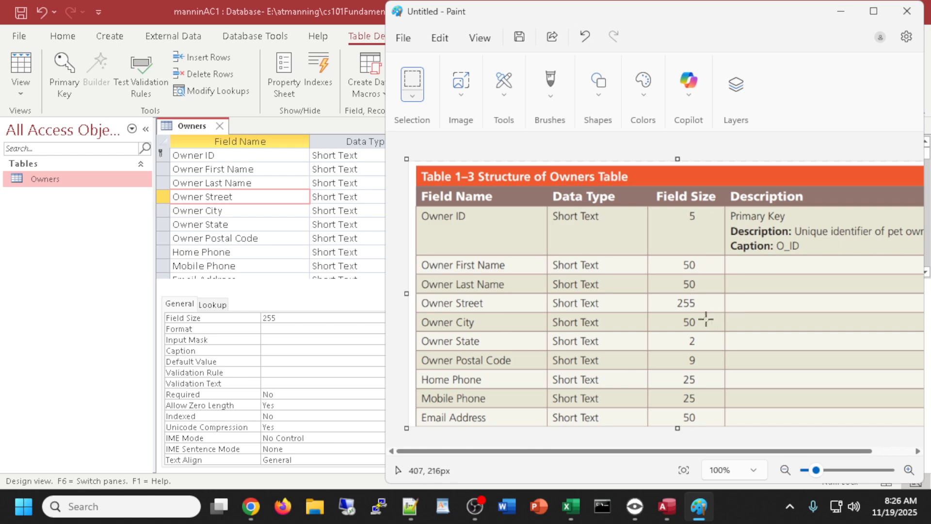
key(alt+Tab)
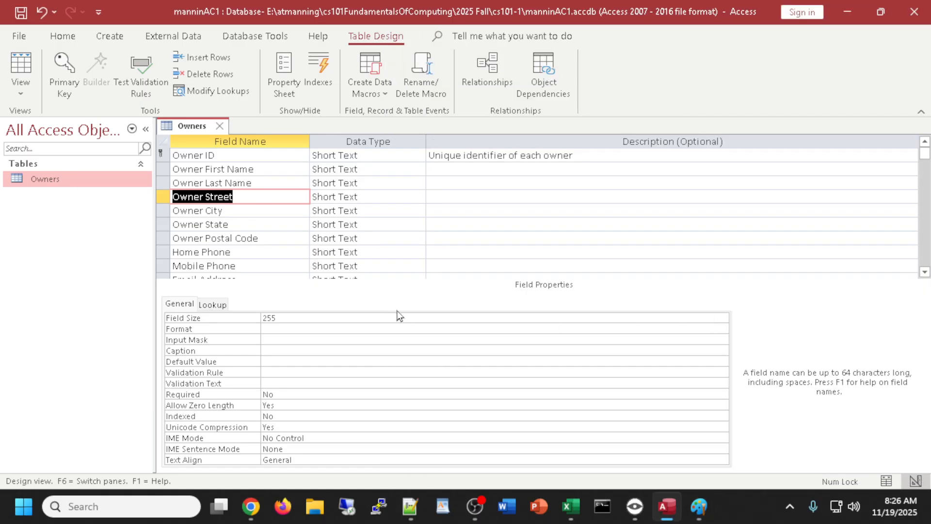
- Set the field size of Owner City to 50
click(243, 210)
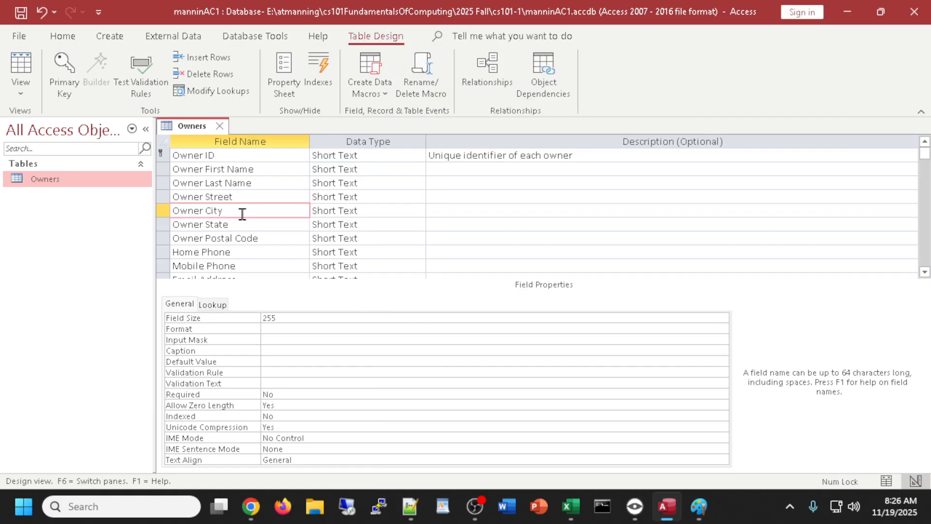
click(289, 319)
click(252, 320)
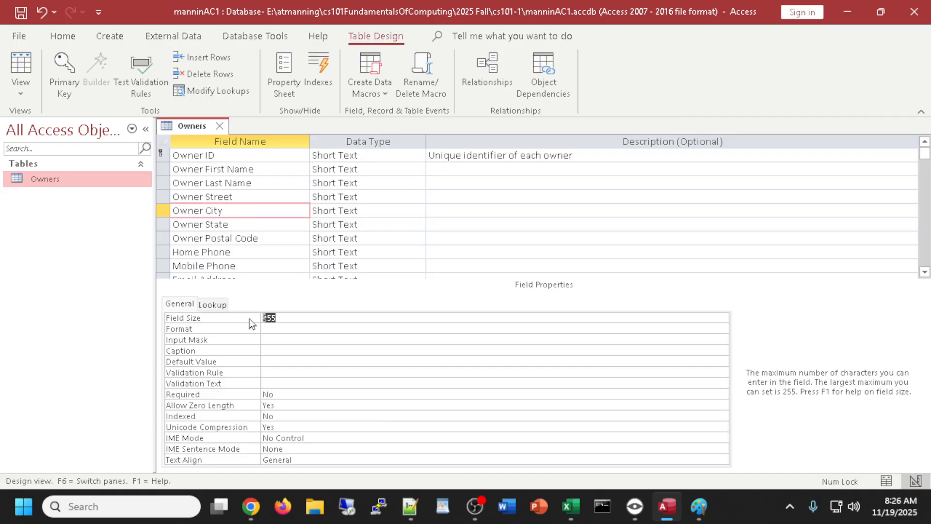
text(50)
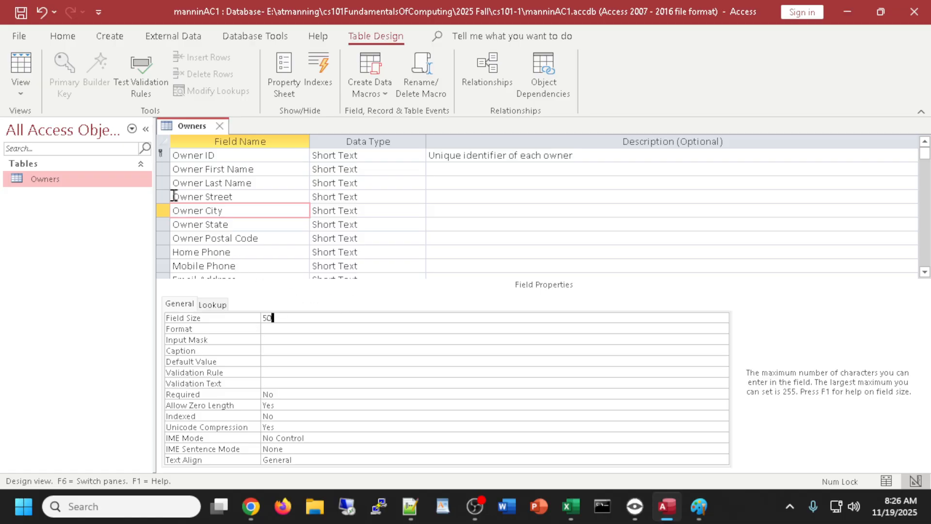
- Set the field size of Owner State to 2
click(188, 225)
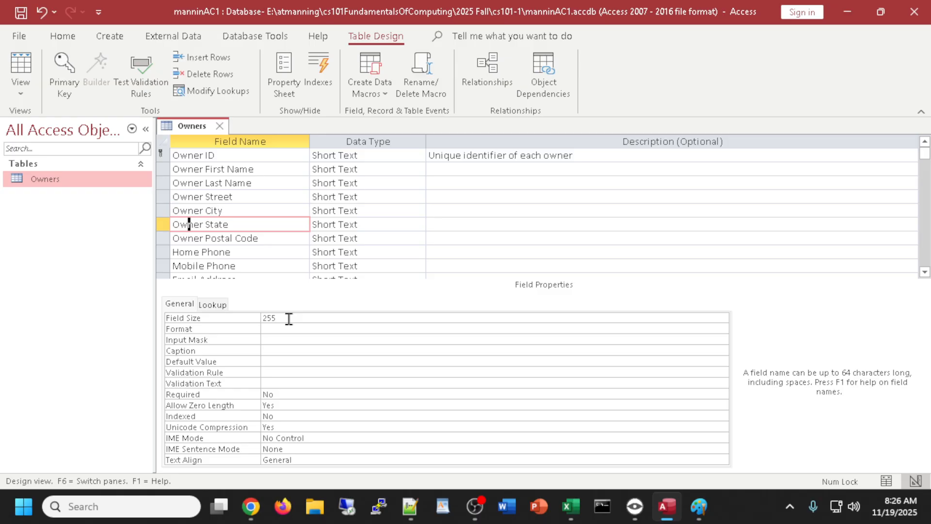
drag(289, 318, 249, 307)
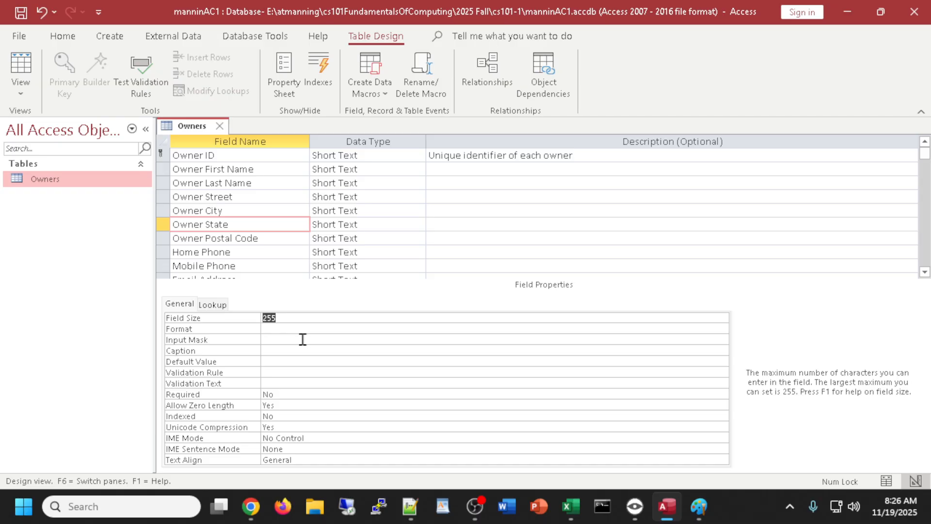
text(2)
- Enter "2 leter abbreviation for the state" as the Owner State description and look at its Input Mask and Default Value properties
click(443, 224)
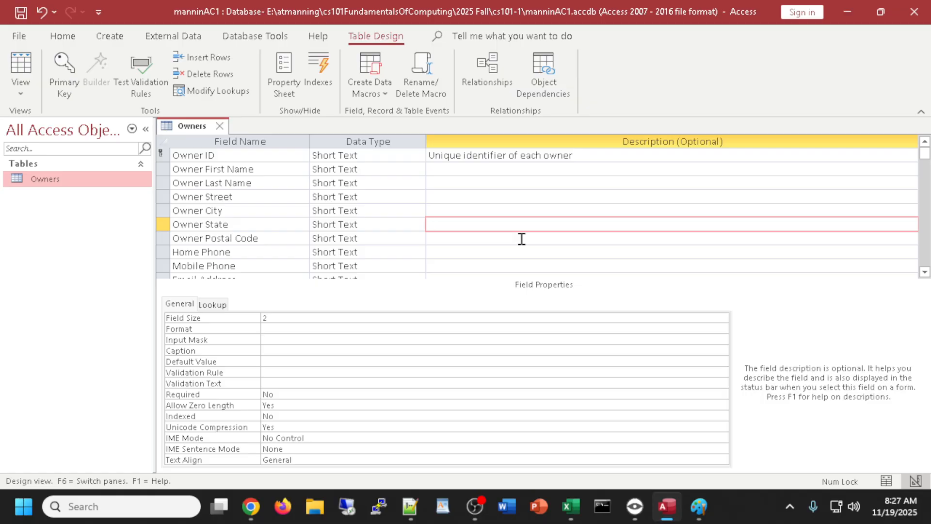
text(@)
key(BackSpace)
text(2 leter abbreviation for the states)
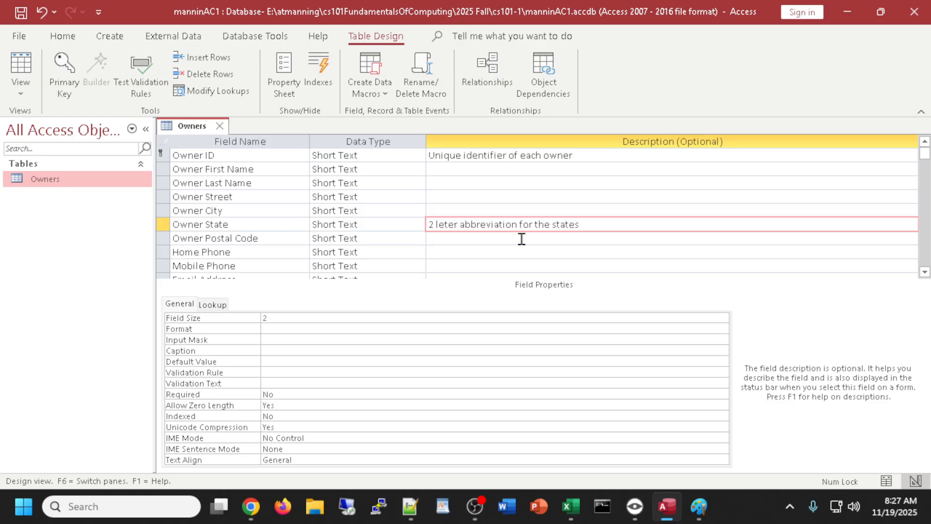
key(BackSpace)
click(239, 342)
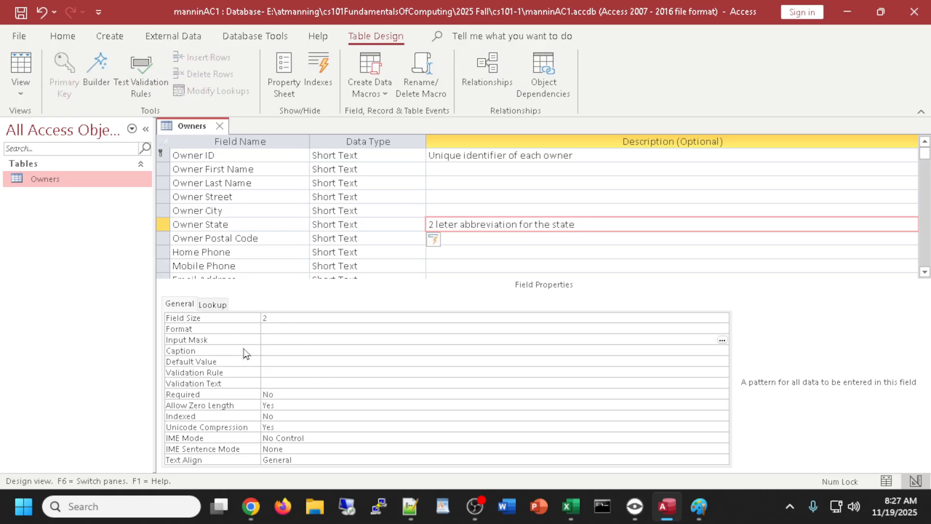
click(269, 362)
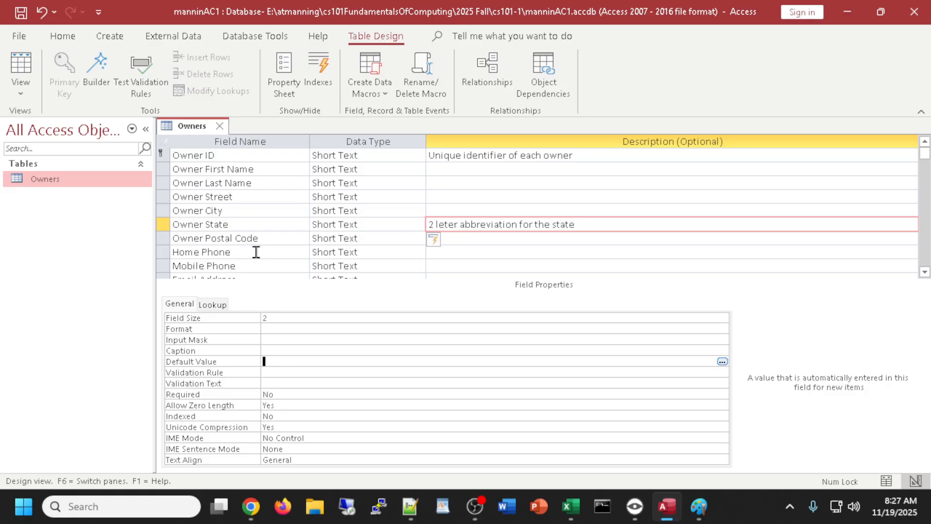
- Look up the Owner Postal Code size in the Paint reference table and set that field's size to 9
click(254, 237)
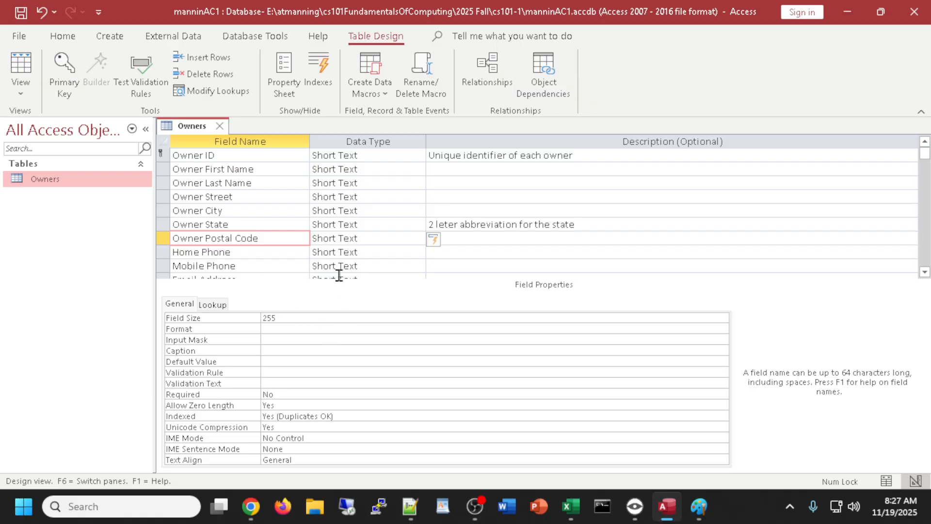
key(alt+Tab)
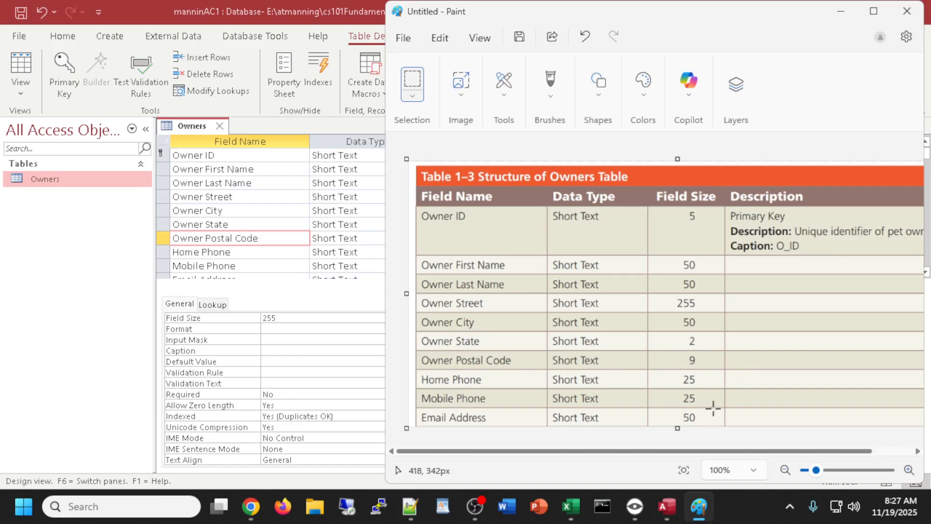
key(alt+Tab)
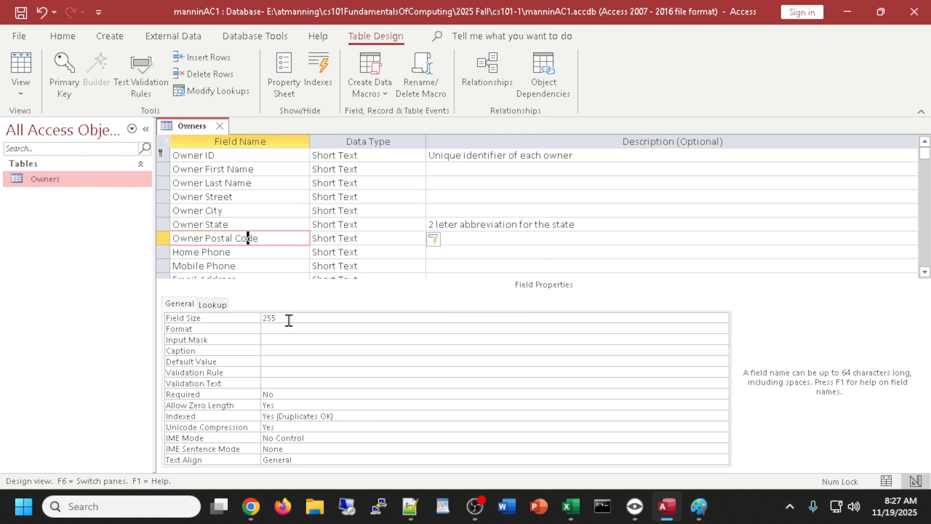
drag(287, 318, 249, 316)
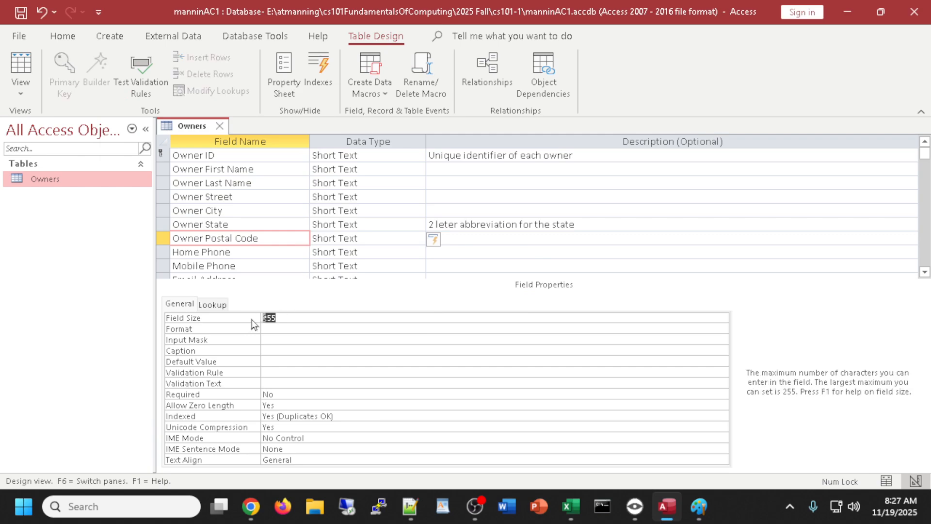
text(9)
- Look up the Home Phone size in the Paint reference table and set that field's size to 25
click(220, 252)
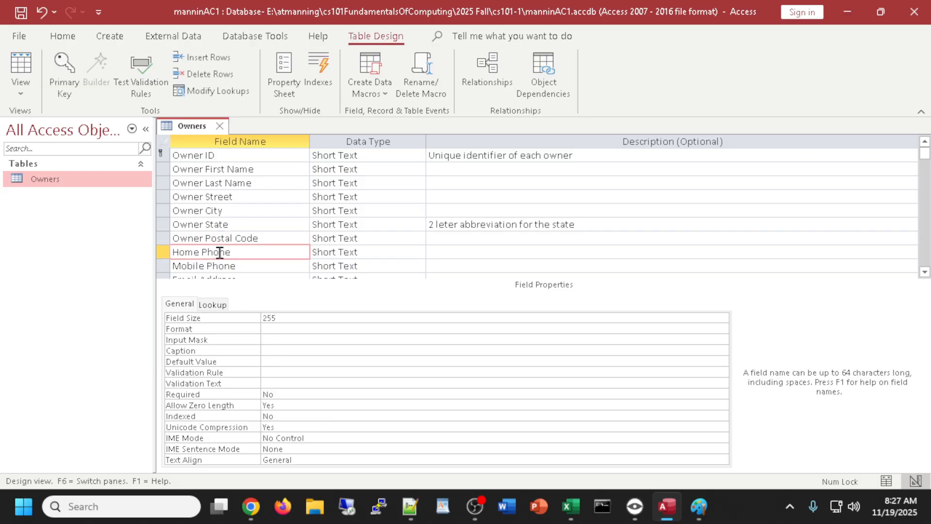
key(alt+Tab)
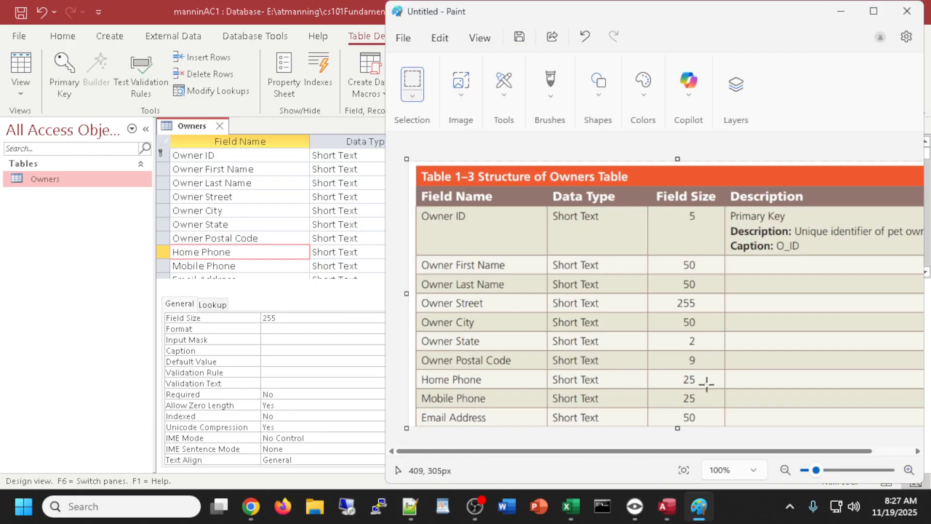
key(alt+Tab)
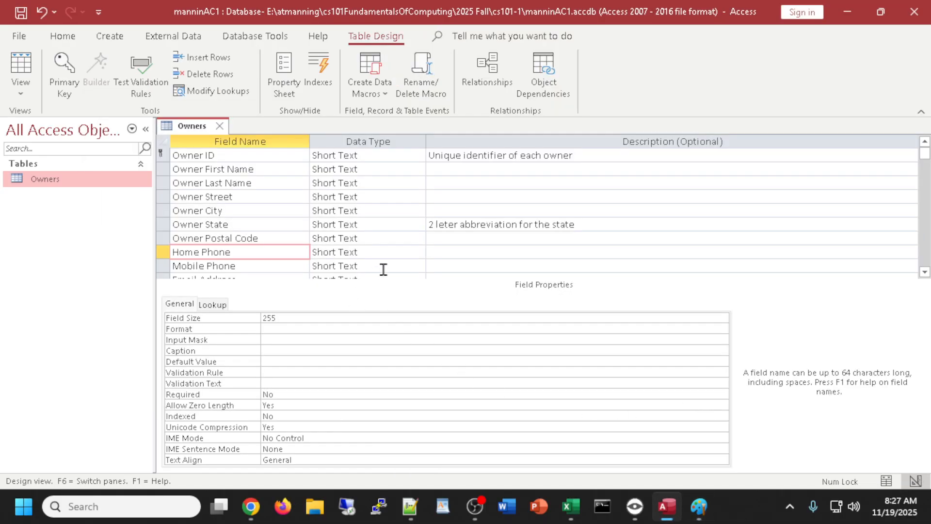
click(279, 319)
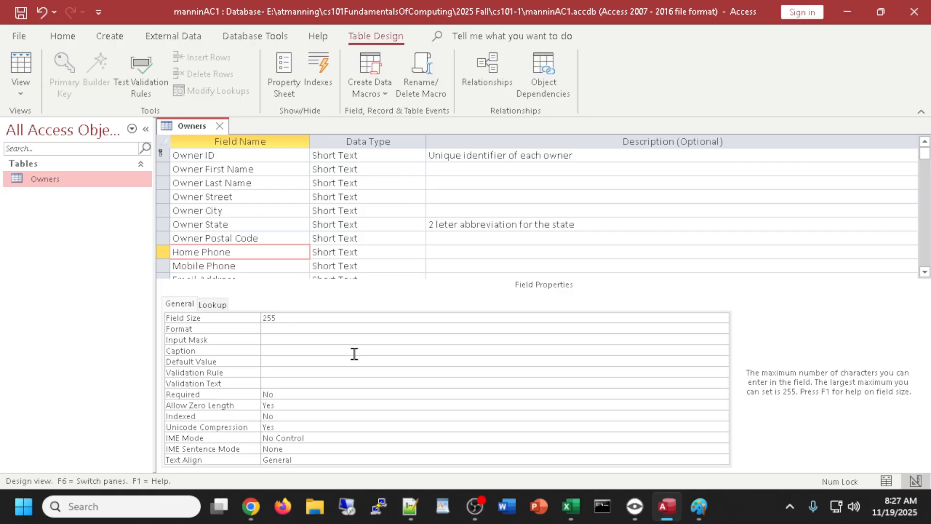
- Set the field size of Mobile Phone to 25
click(246, 266)
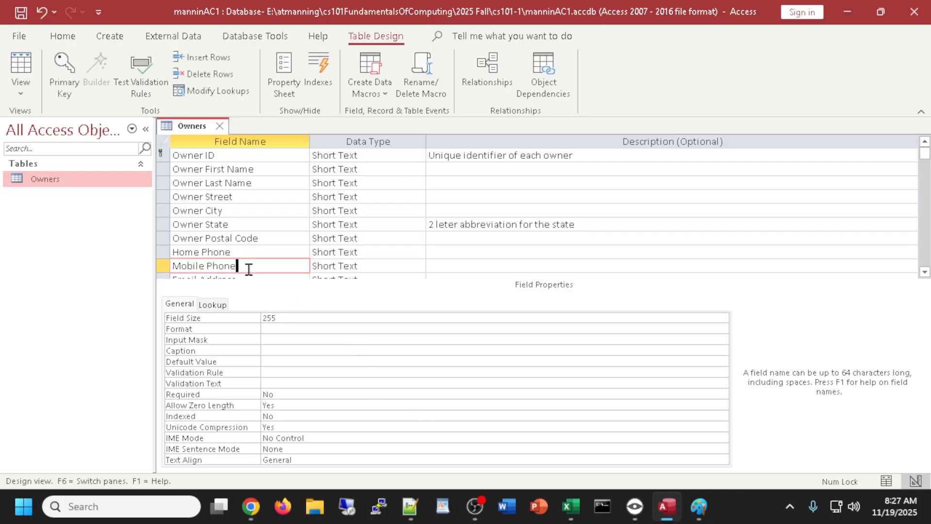
click(282, 317)
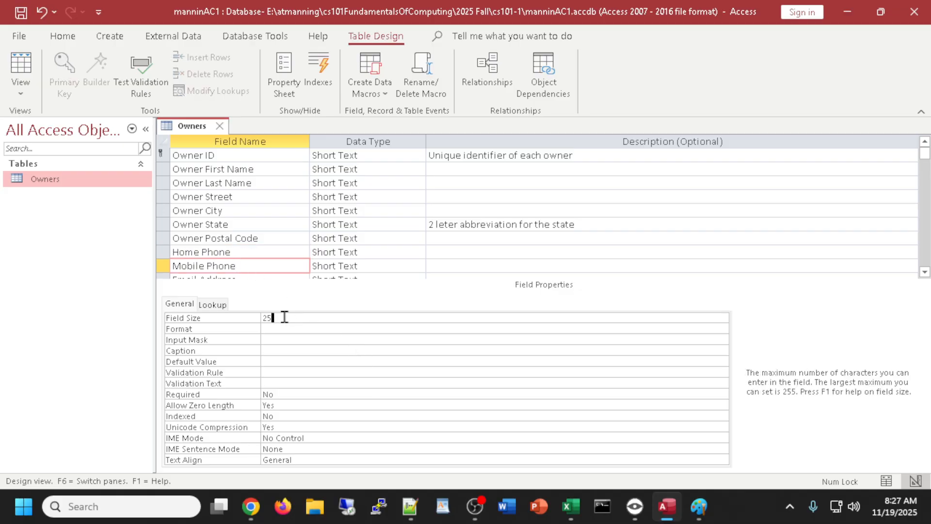
click(273, 328)
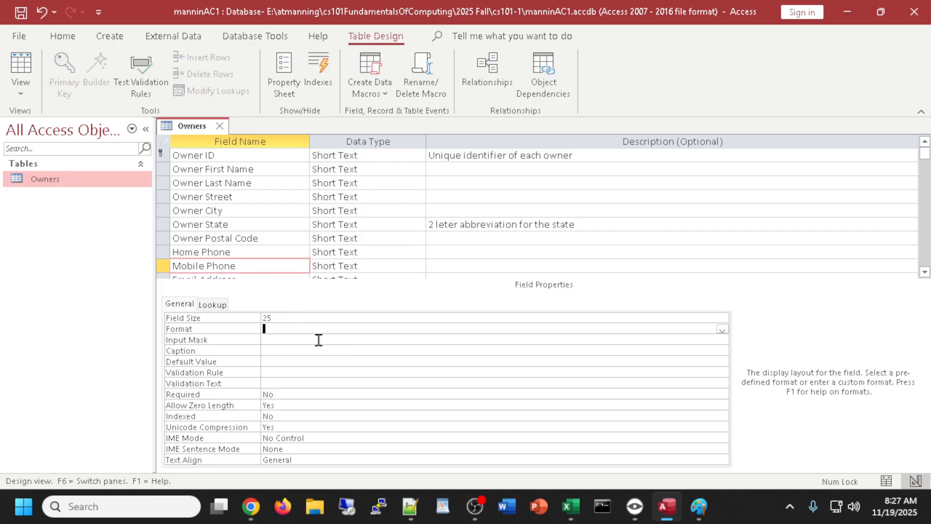
- Look up the Email Address size in the Paint reference table and open that field's size for editing
key(alt+Tab)
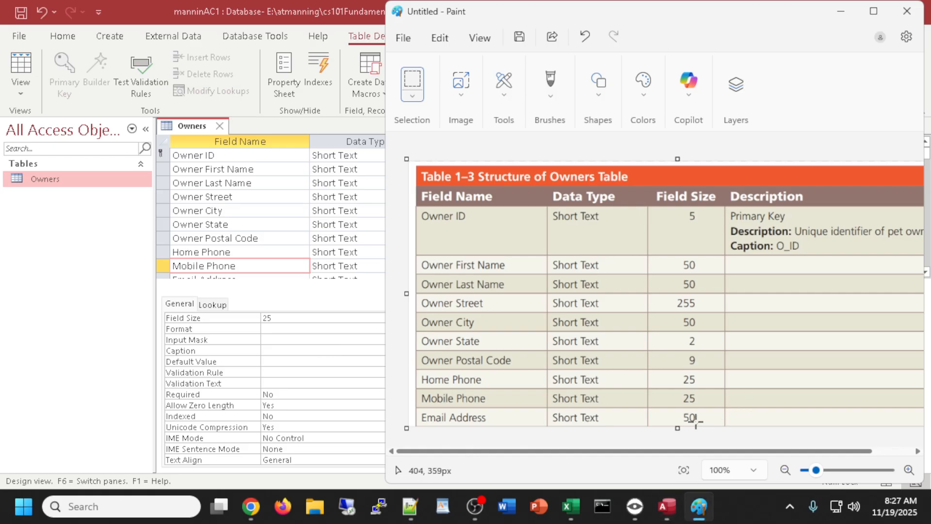
key(alt+Tab)
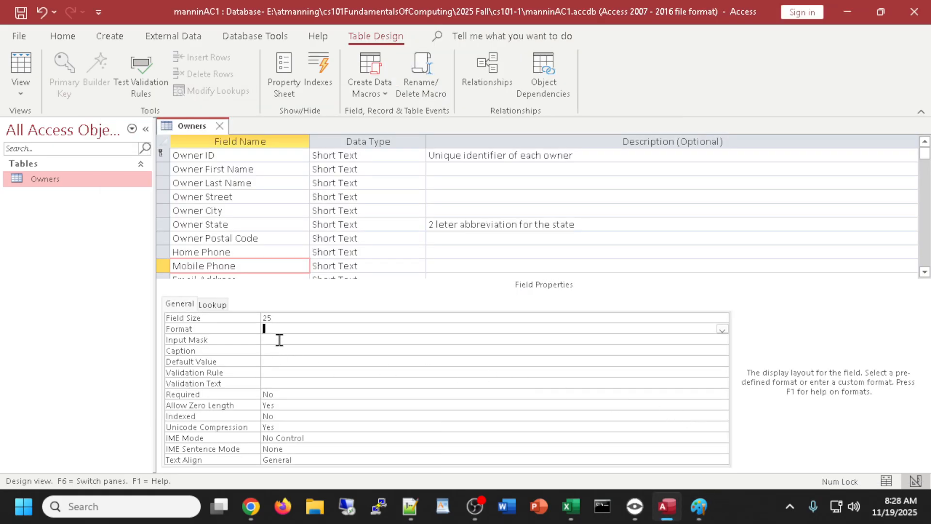
click(234, 275)
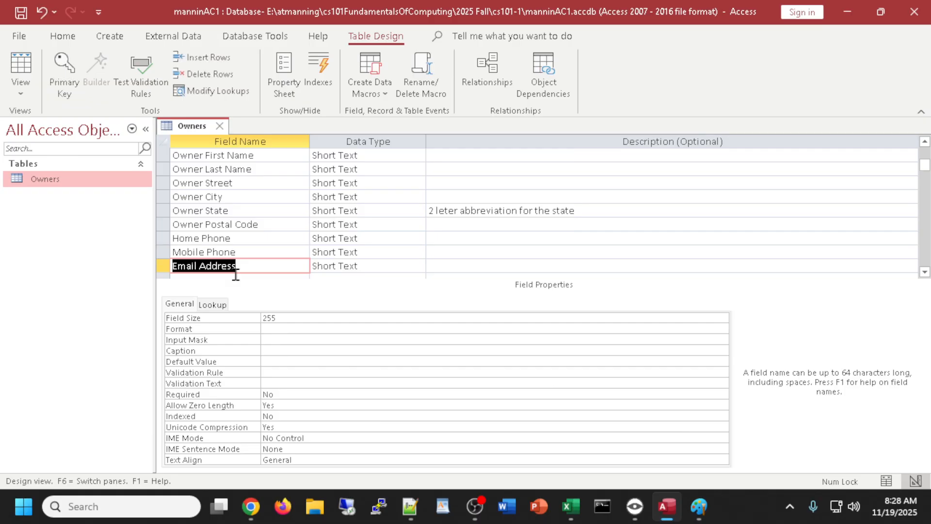
click(279, 318)
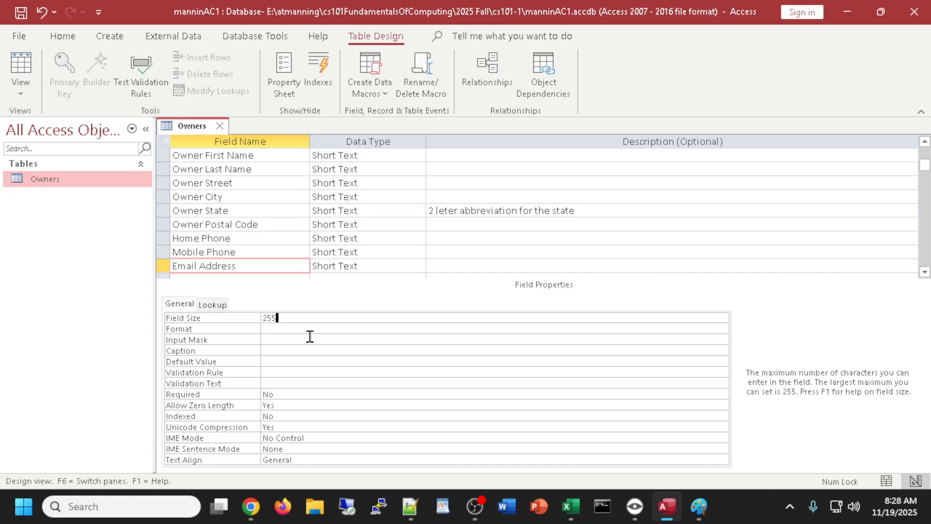
- Review the field sizes of all fields from Email Address up to Owner ID, rechecking Owner ID through Owner State
click(191, 265)
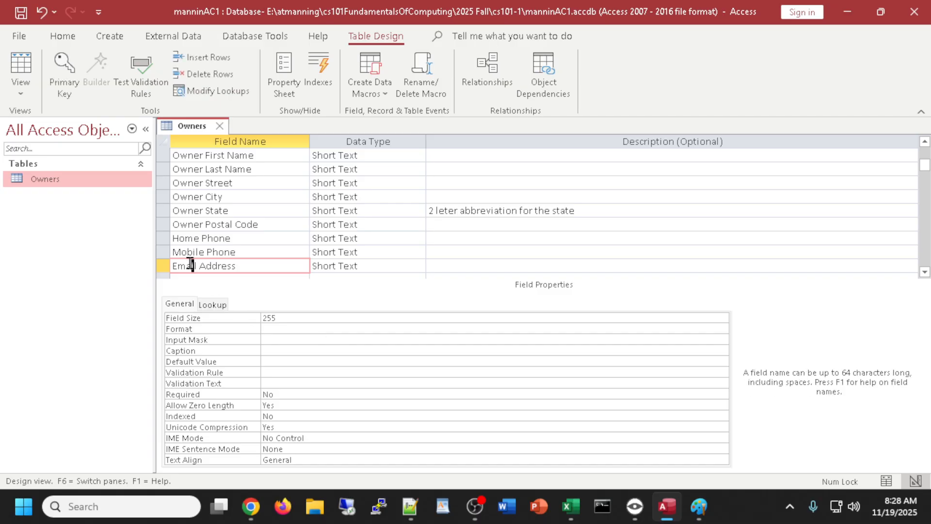
key(Up)
key(Up)
key(Up)
key(Up)
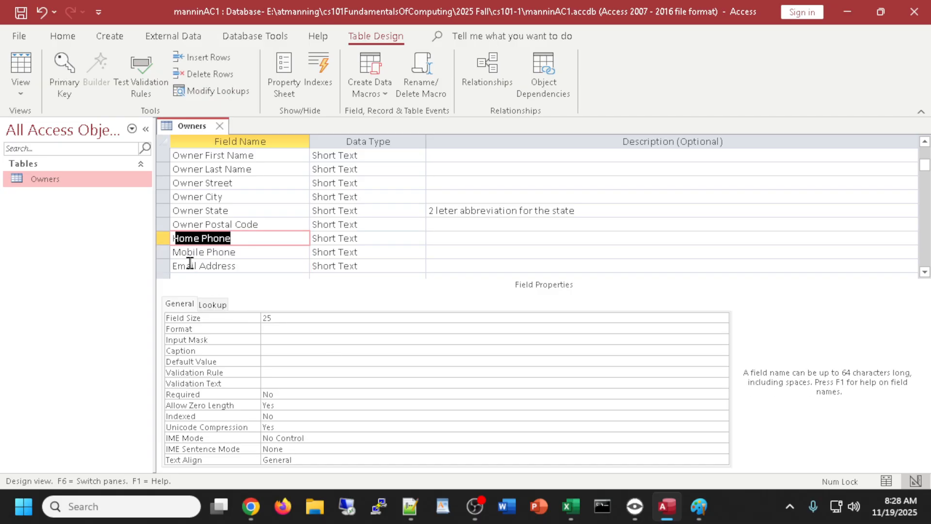
key(Up)
key(Up)
key(Up)
key(Up)
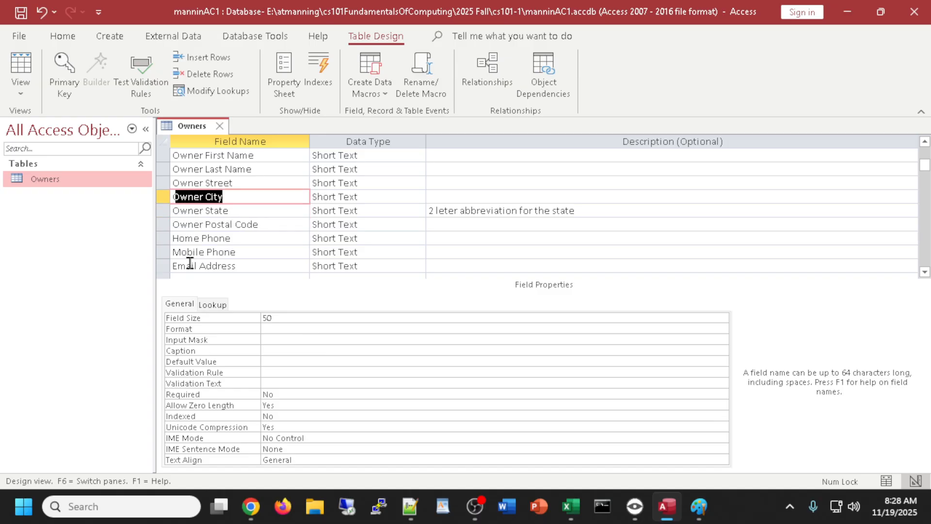
key(Up)
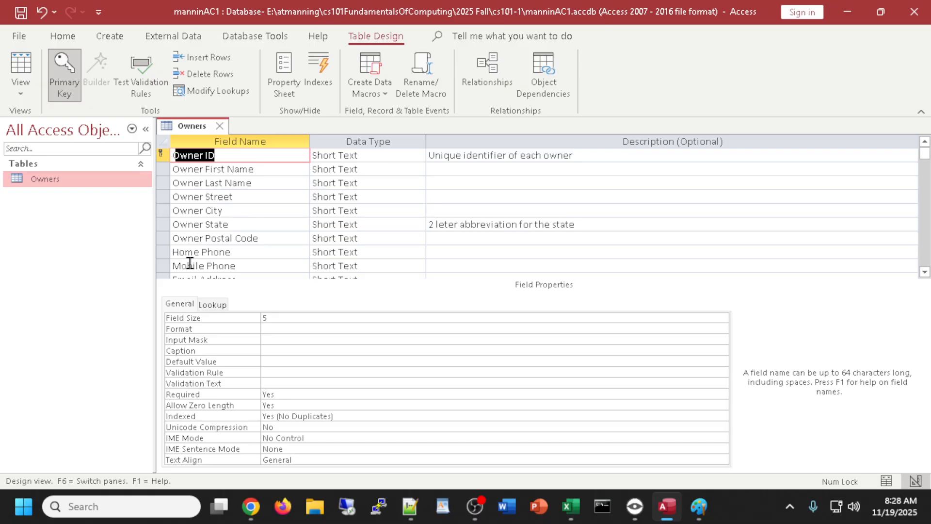
key(Down)
key(Down)
key(Down)
key(Down)
key(Down)
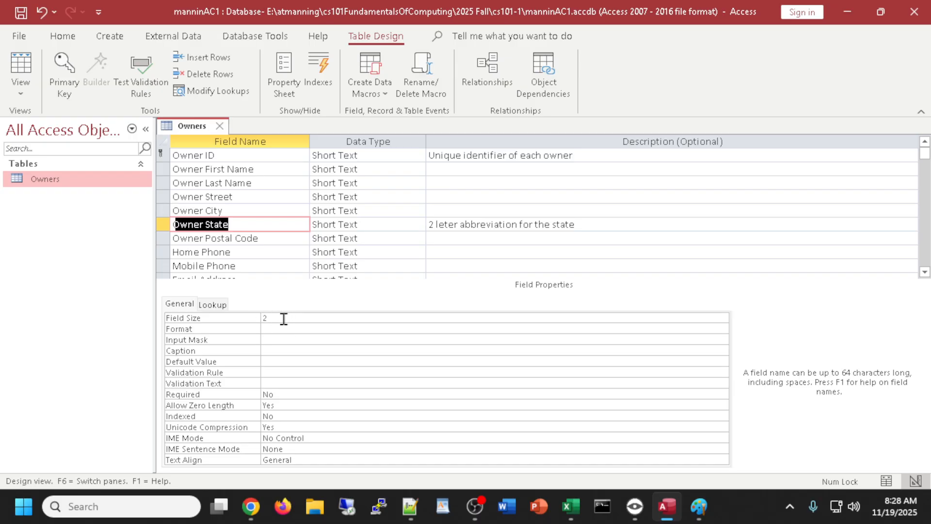
key(Up)
key(Up)
key(Up)
key(Up)
key(Up)
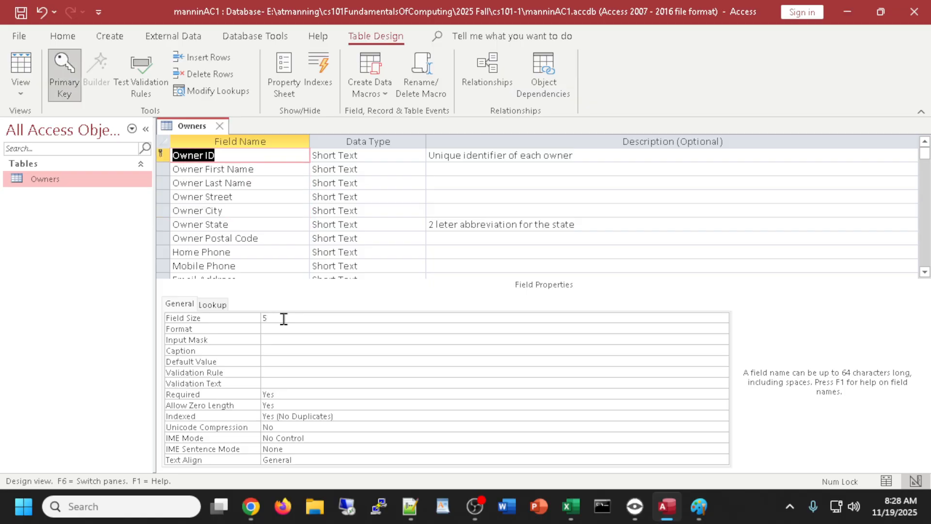
- Set the caption of the Owner ID field to O_ID
click(275, 351)
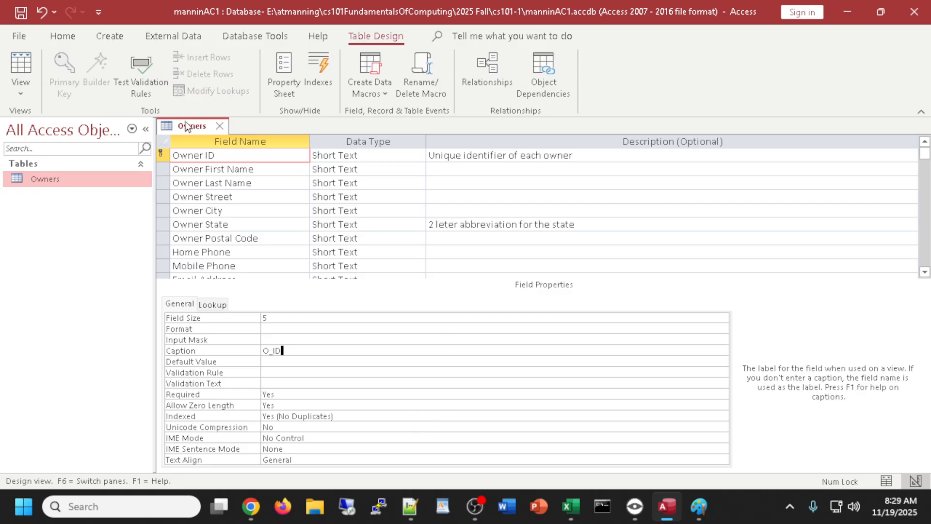
- Switch the table to Datasheet view, saving it with the shorter field sizes, and widen the O_ID column to fit its heading
click(21, 73)
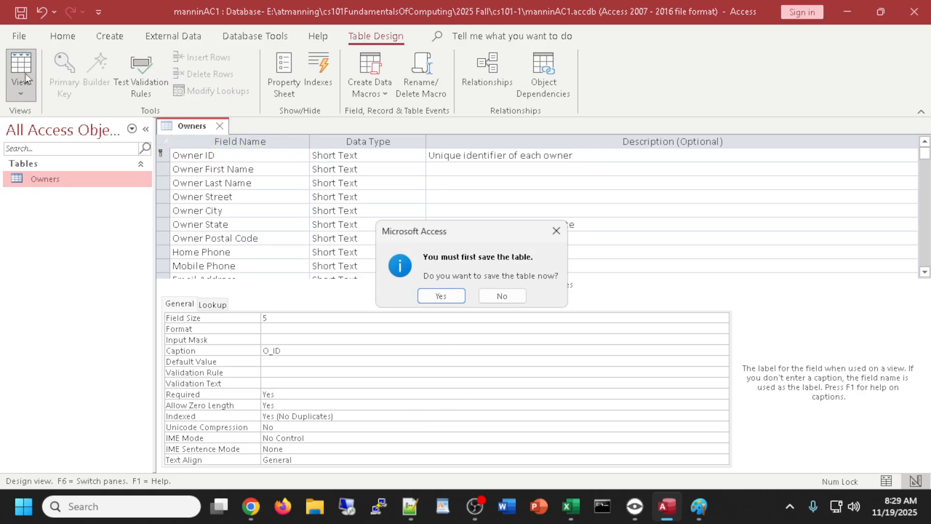
click(443, 296)
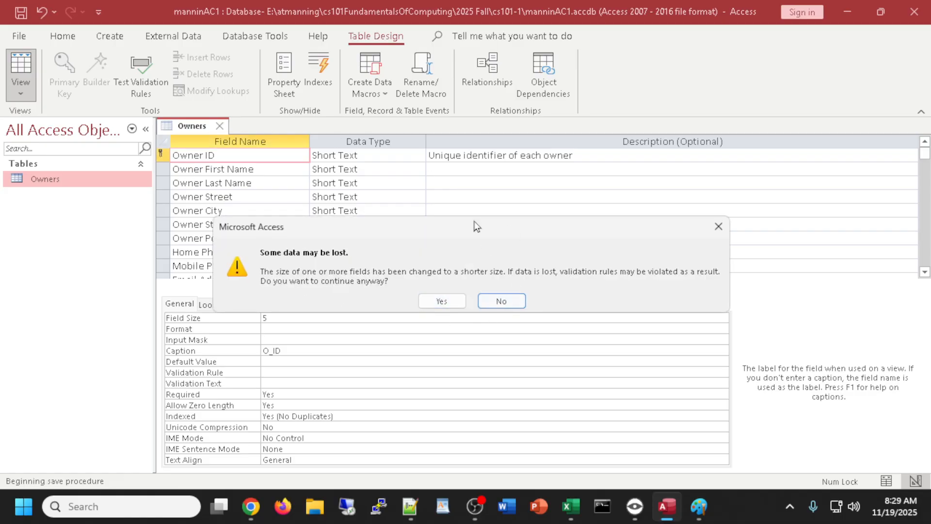
click(442, 301)
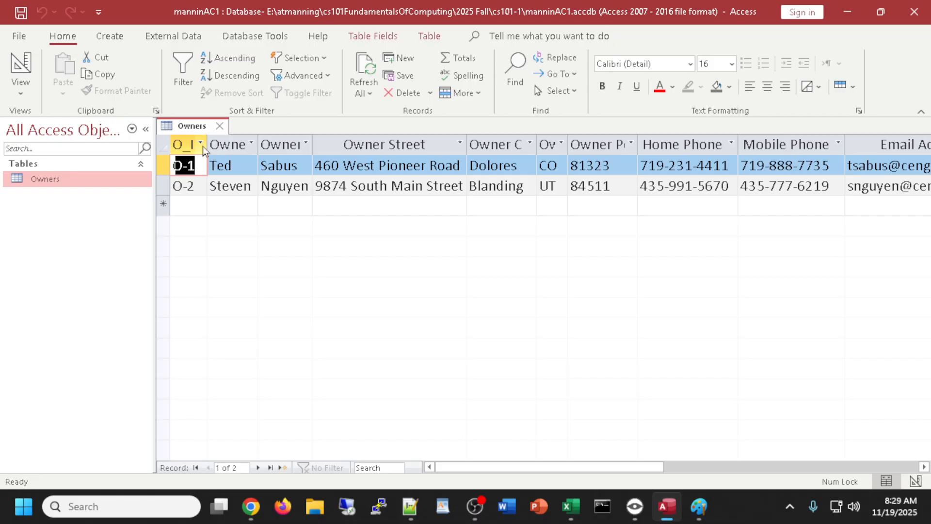
drag(209, 147, 220, 147)
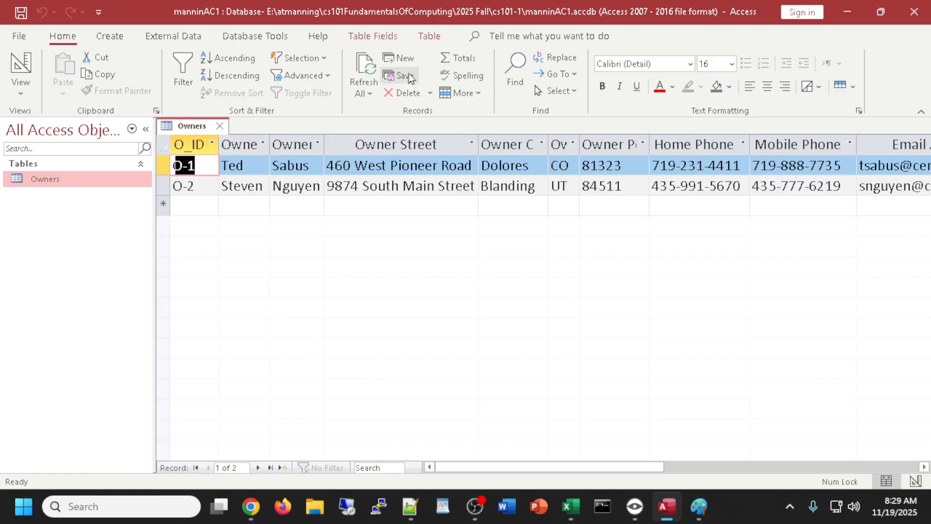
- Check the Owner ID field's name, caption and description in the datasheet's field properties and in Design view
click(383, 37)
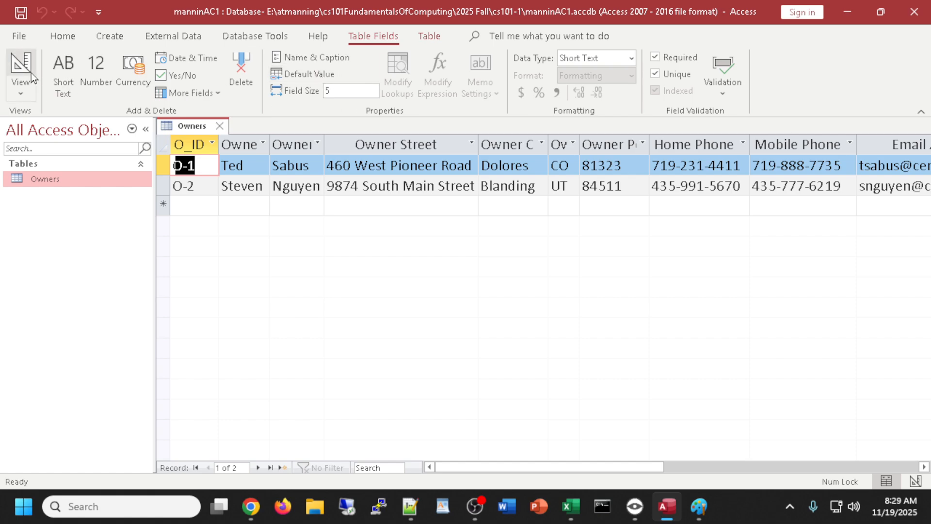
click(324, 63)
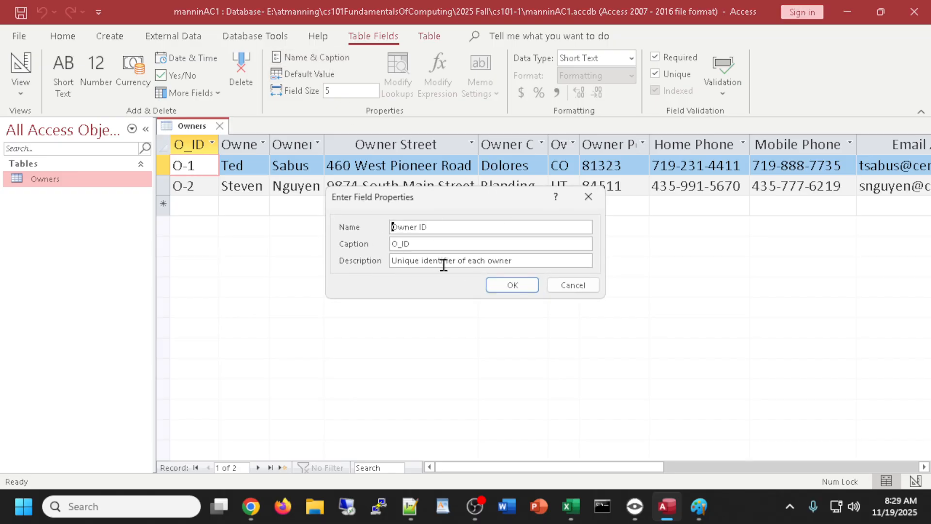
click(574, 287)
click(20, 68)
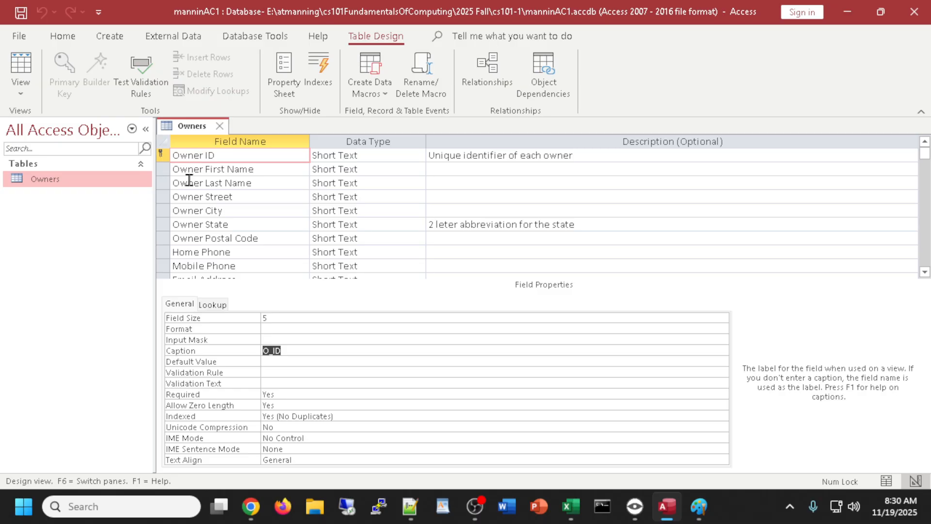
click(28, 70)
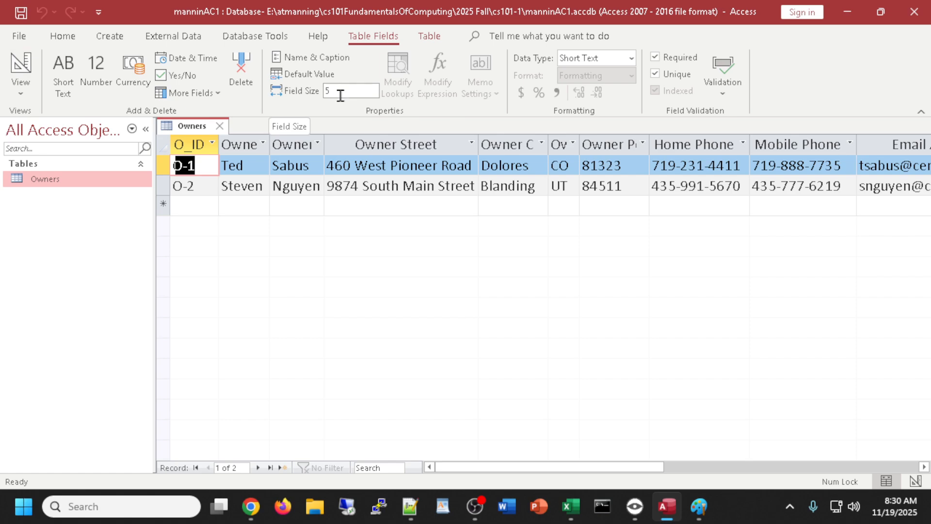
- Review the field sizes of the Owners datasheet columns one by one, from Owner First Name through Email Address
click(243, 144)
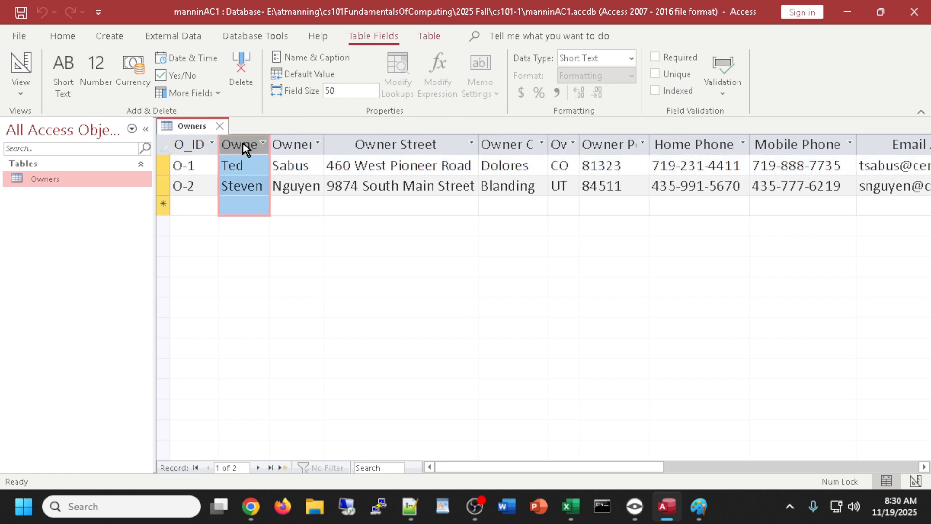
click(300, 141)
click(366, 144)
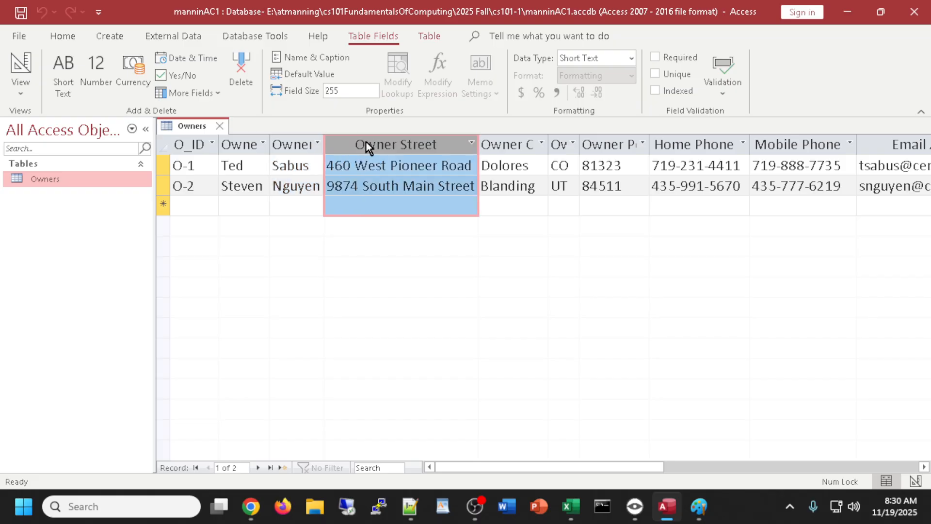
click(505, 143)
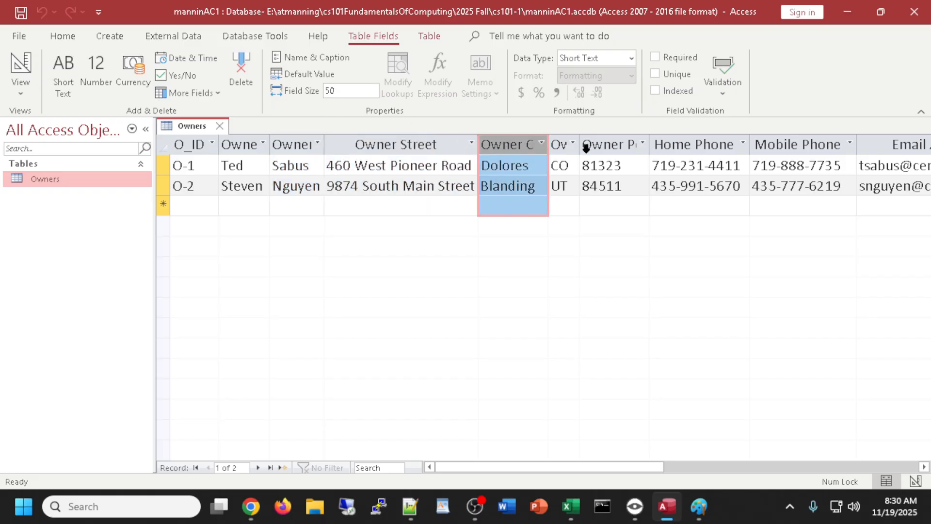
click(570, 148)
click(586, 143)
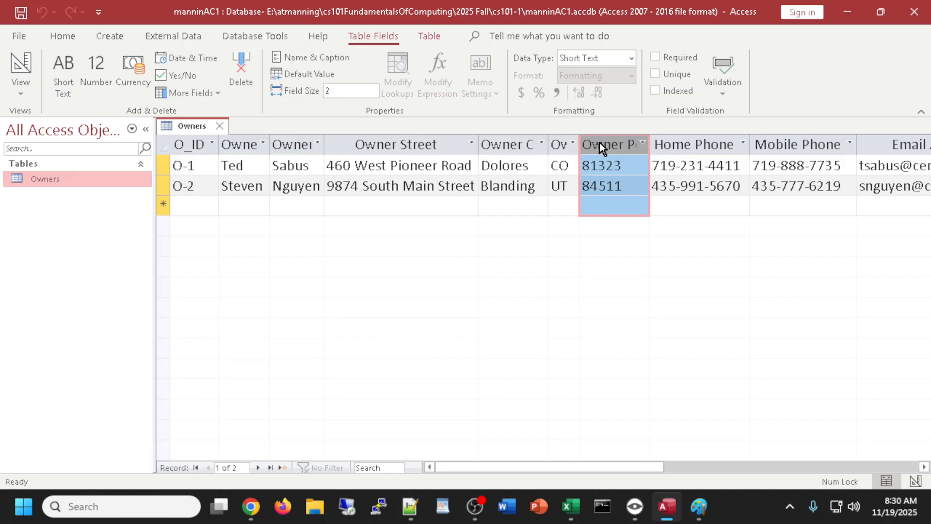
click(696, 142)
click(782, 144)
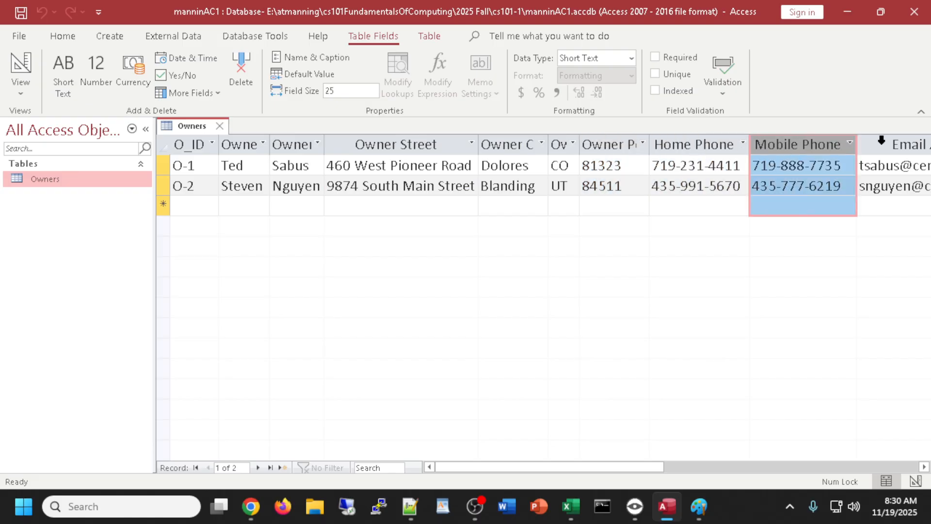
click(881, 142)
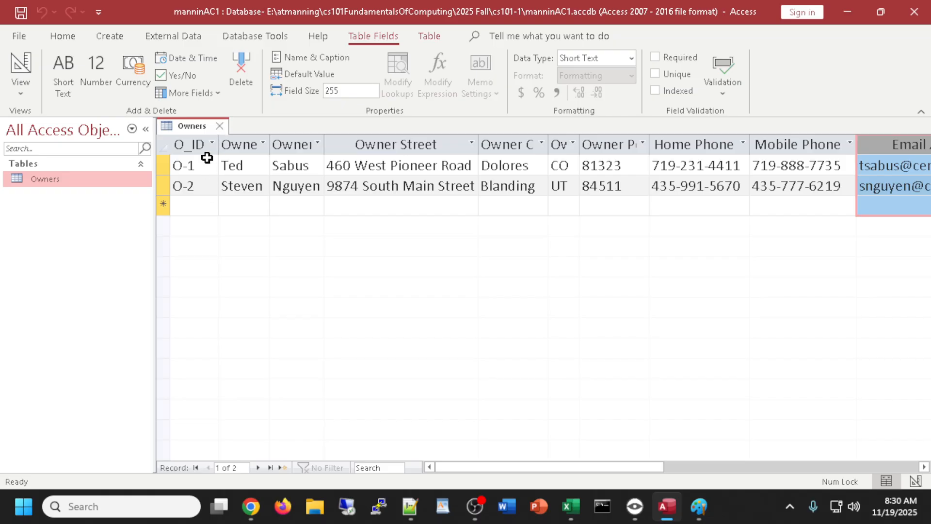
- Close the Owners table with its layout changes saved, reopen it to check the datasheet, and close it again
click(220, 127)
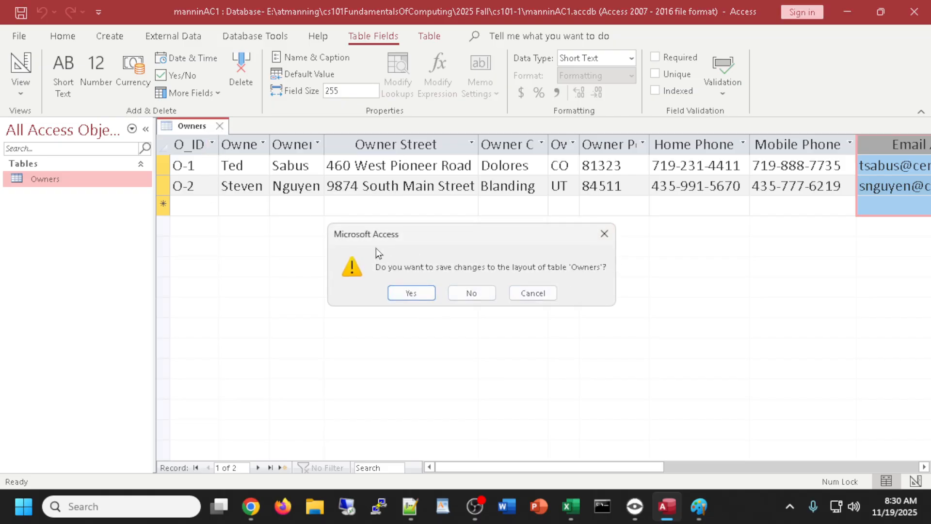
click(407, 294)
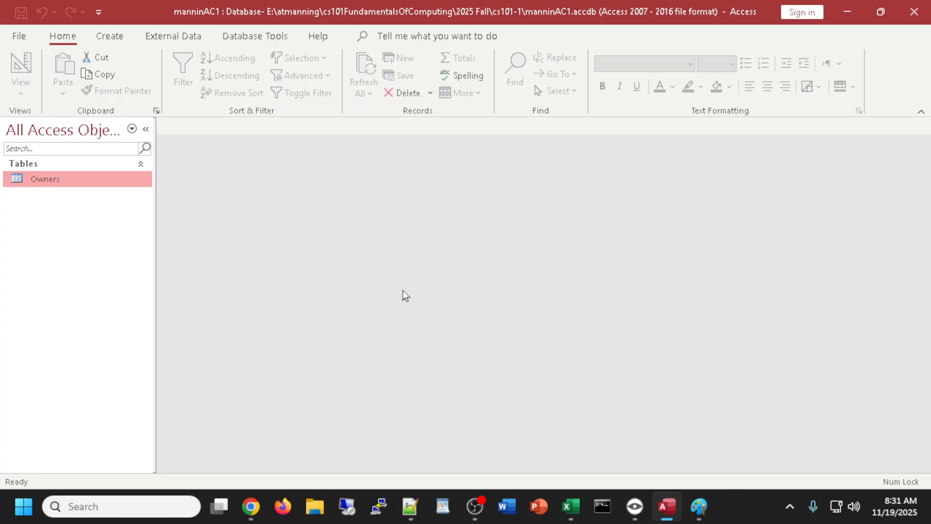
double_click(46, 185)
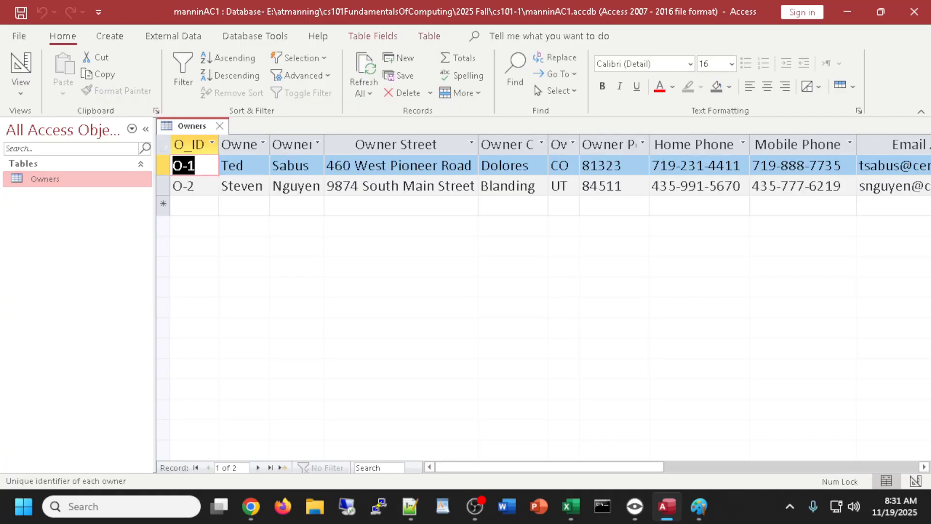
click(219, 126)
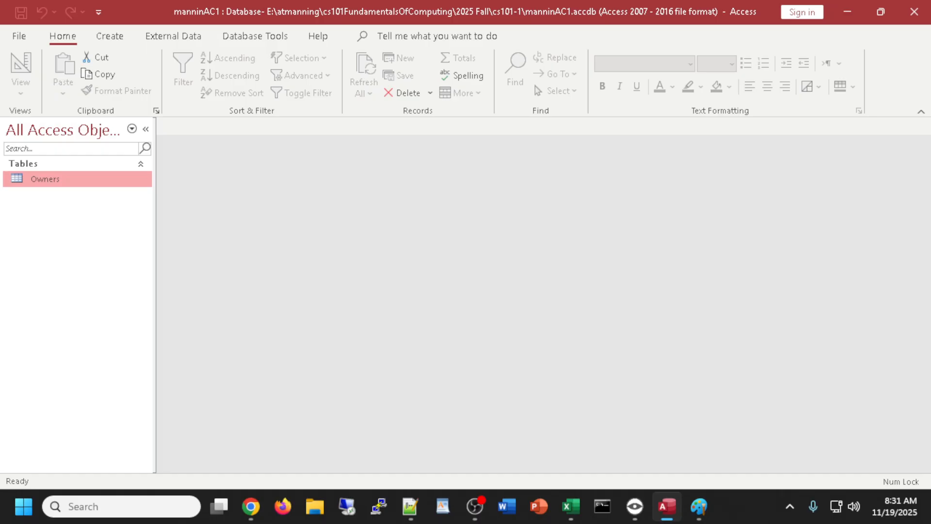
- Create a new blank table in Design view and look through the open windows for the reference material
click(109, 39)
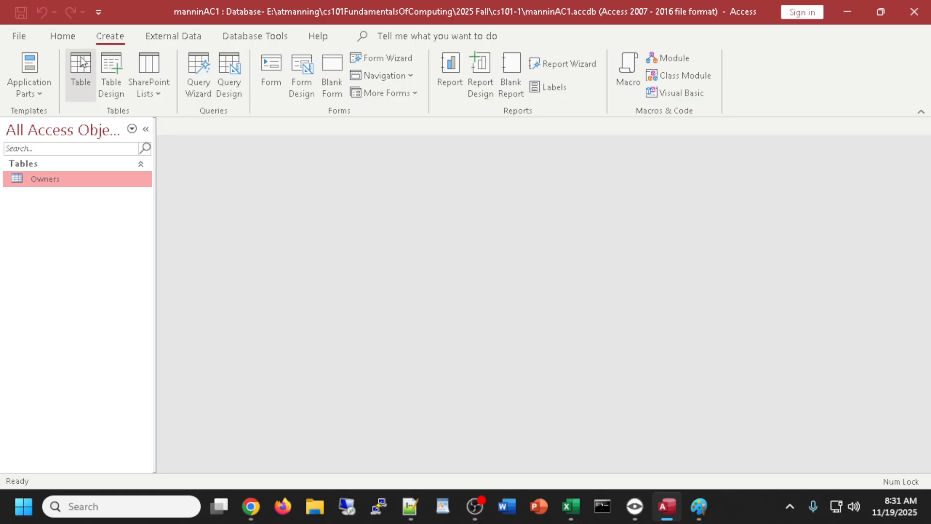
click(117, 70)
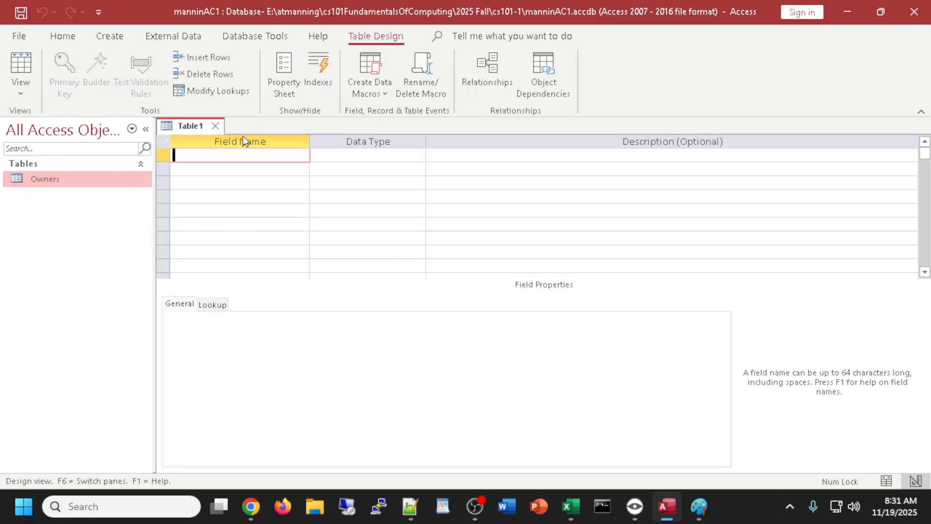
key(alt+Tab)
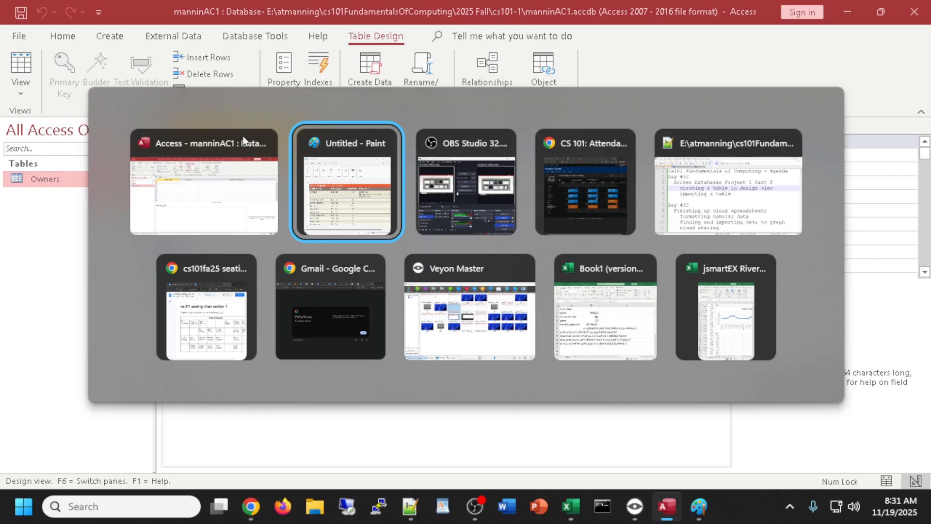
key(alt+Tab)
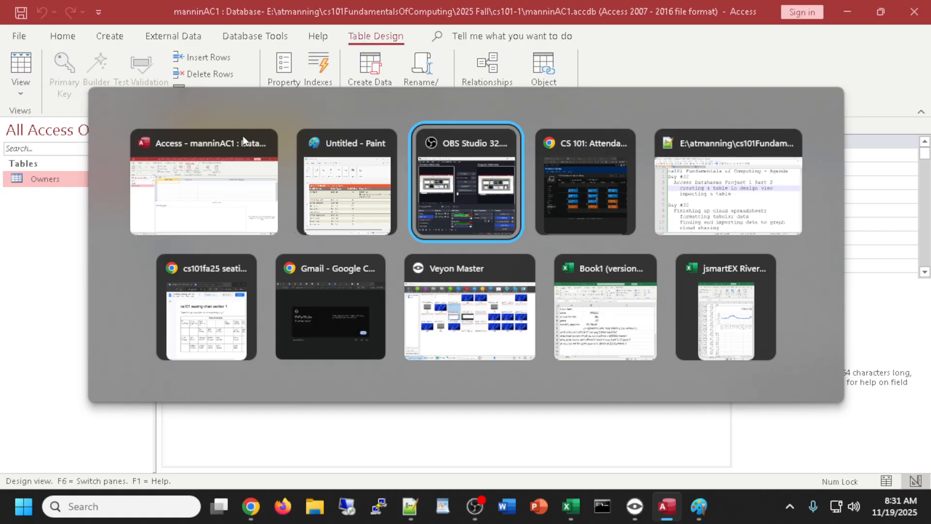
key(alt+Tab)
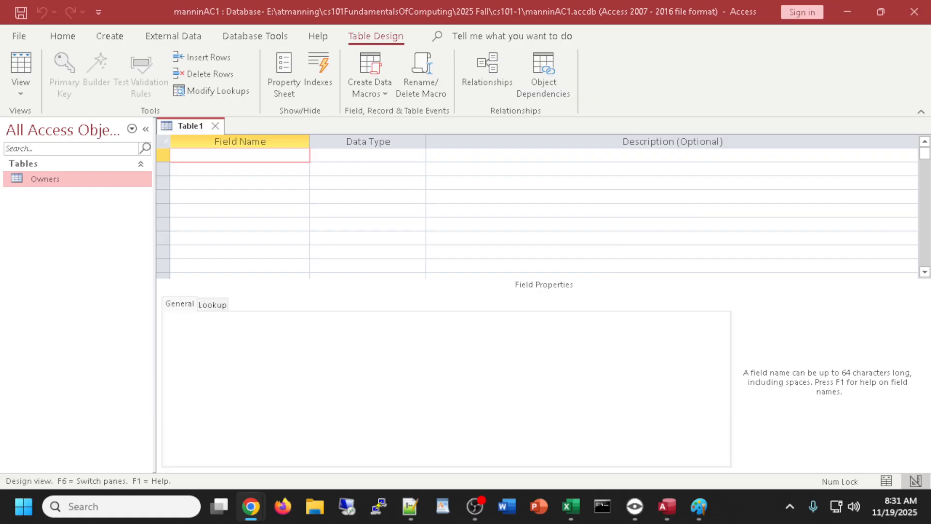
- Add Patient ID as the new table's first field, with data type Short Text and caption P_ID
click(214, 157)
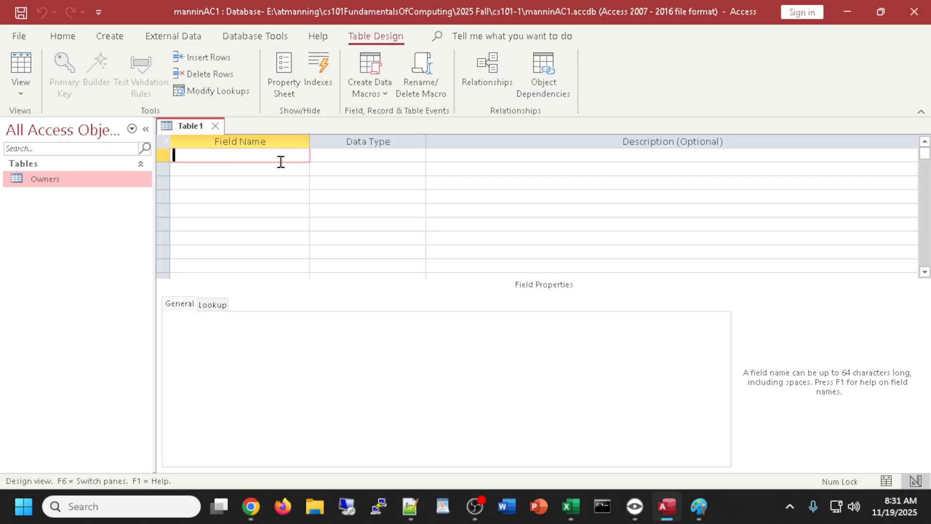
text(Patiens)
text( ID)
click(365, 155)
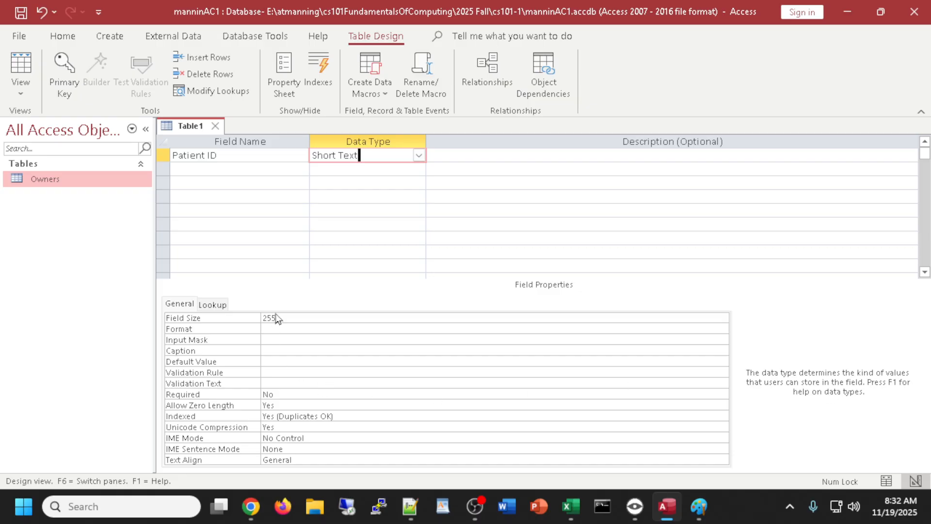
click(287, 351)
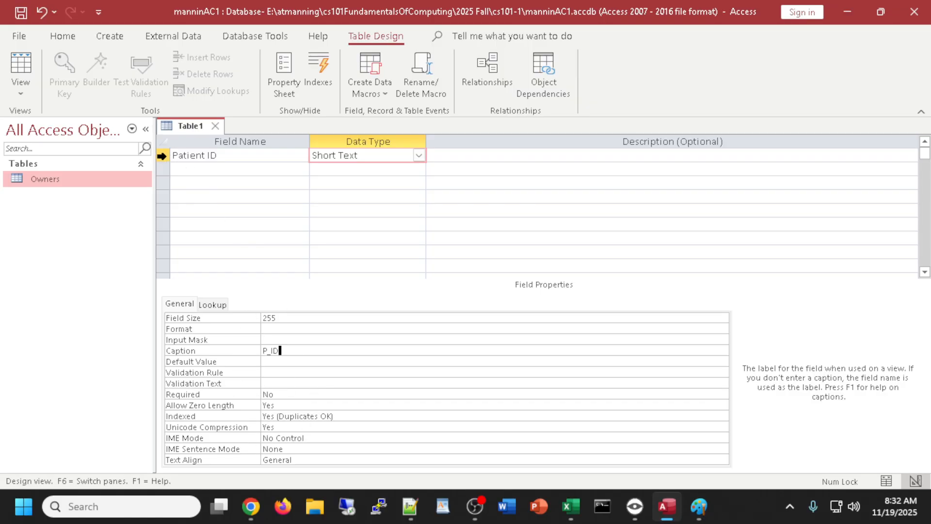
- Make Patient ID the primary key and give it the description "Unique identifier for each patient record"
click(162, 155)
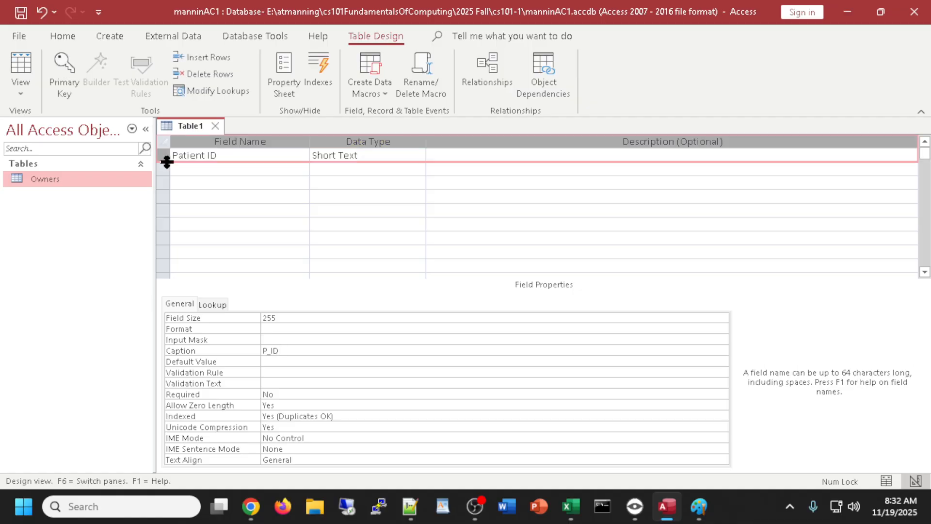
click(71, 65)
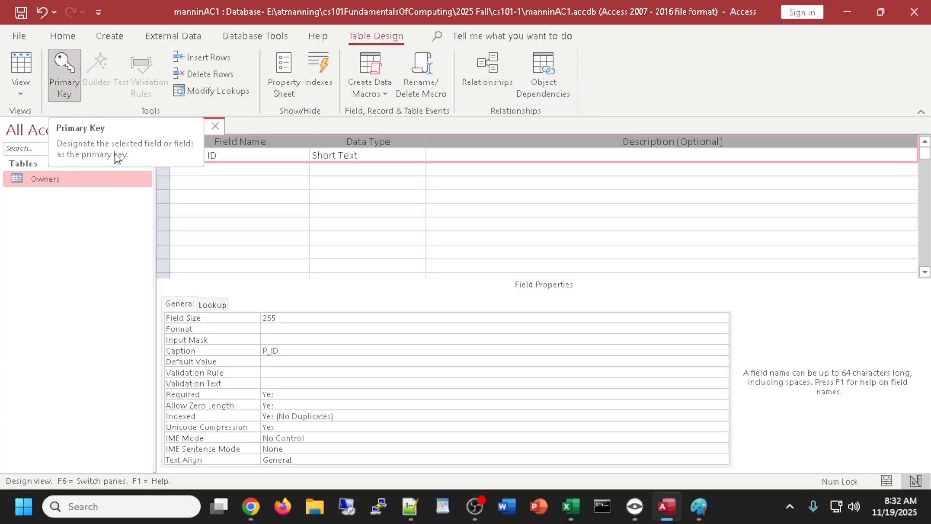
click(480, 159)
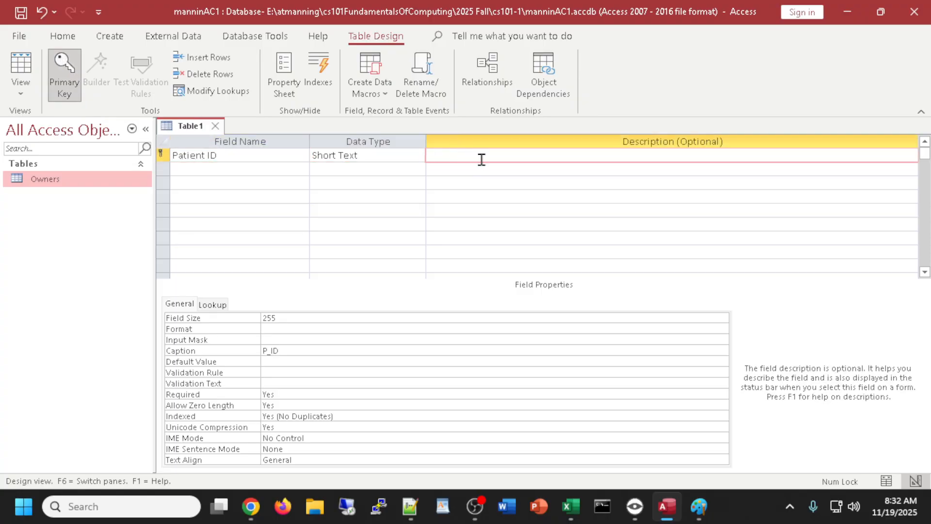
text(Unique identifier for each patient)
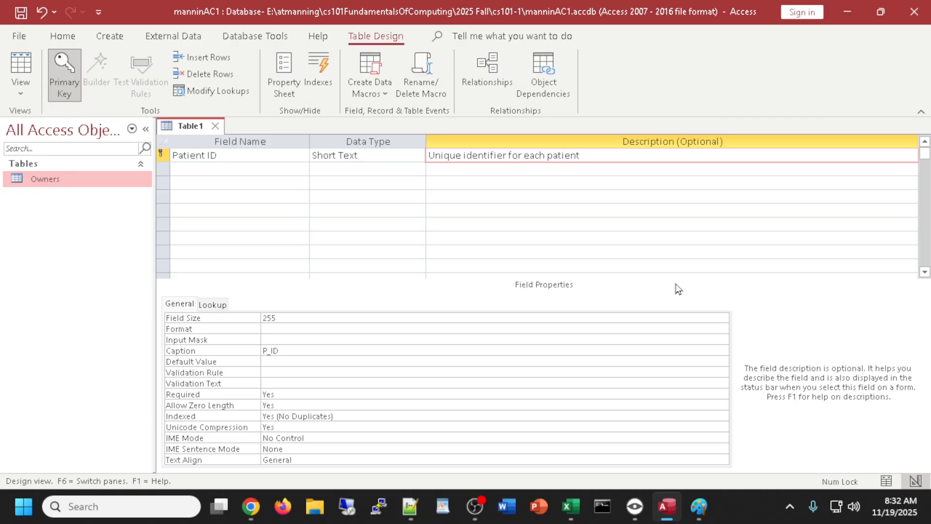
text(record)
- Add a Short Text field named Patient Name below Patient ID, leaving its description blank
click(228, 170)
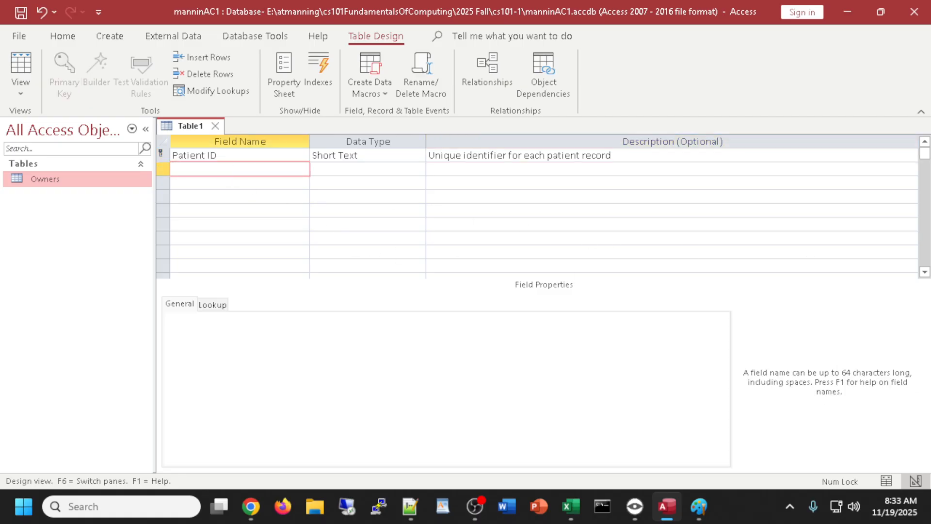
text(Patient Name)
key(Tab)
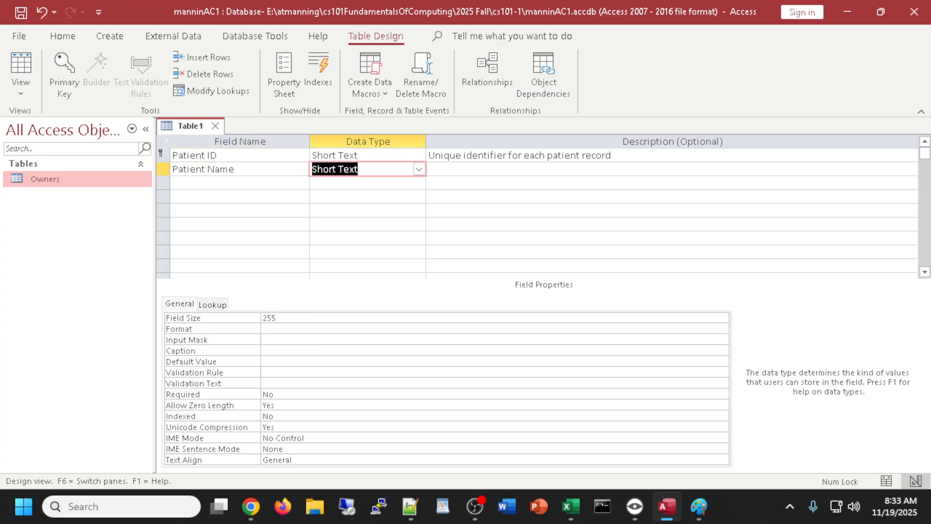
key(Tab)
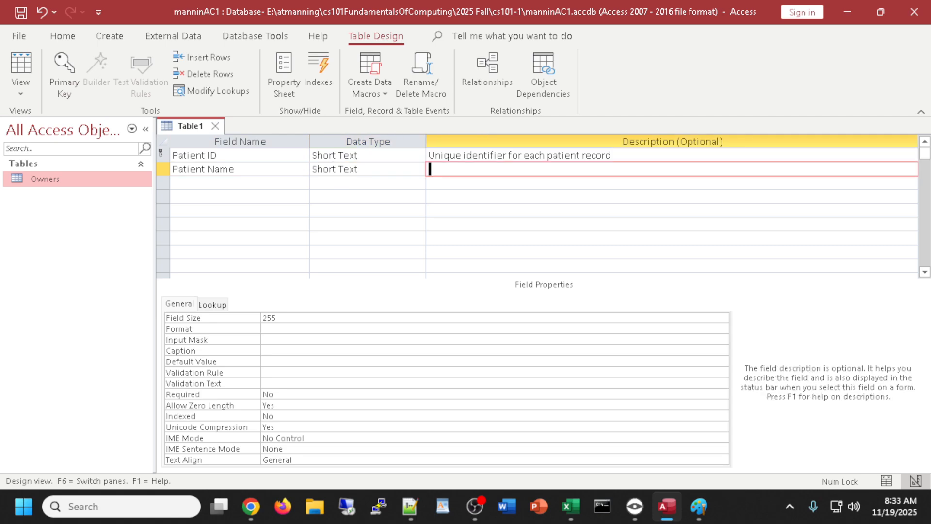
key(Tab)
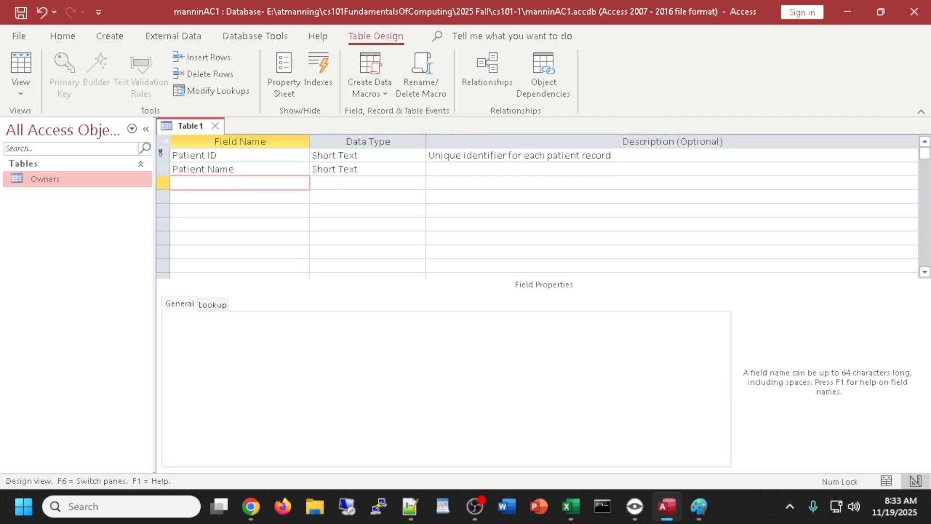
- Add two Short Text fields named Animal Type and Breed below Patient Name, without descriptions
text(Animal Type)
key(Tab)
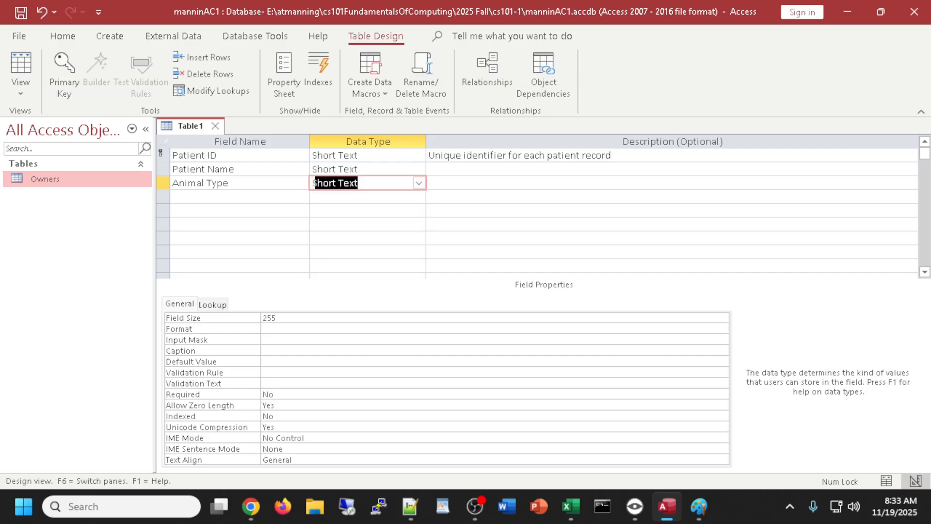
key(Tab)
key(Tab)
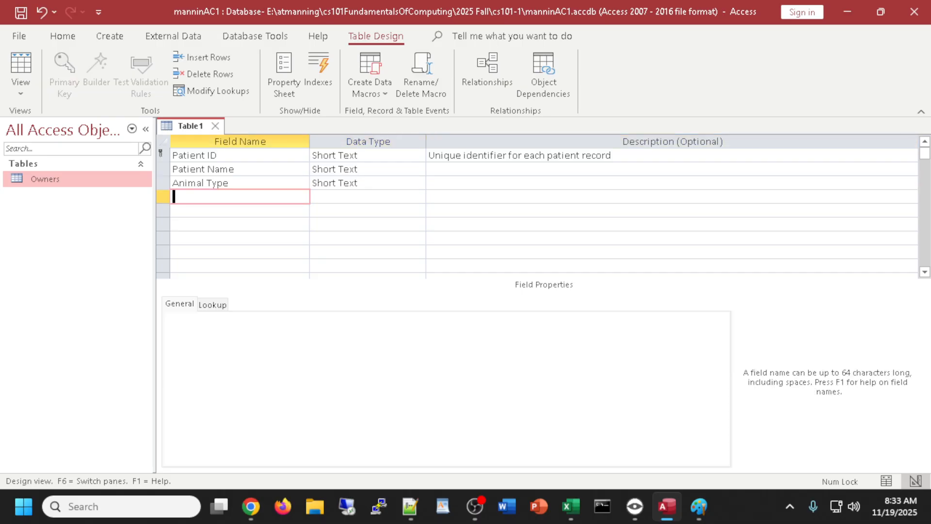
text(Breed)
key(Tab)
key(Tab)
key(Tab)
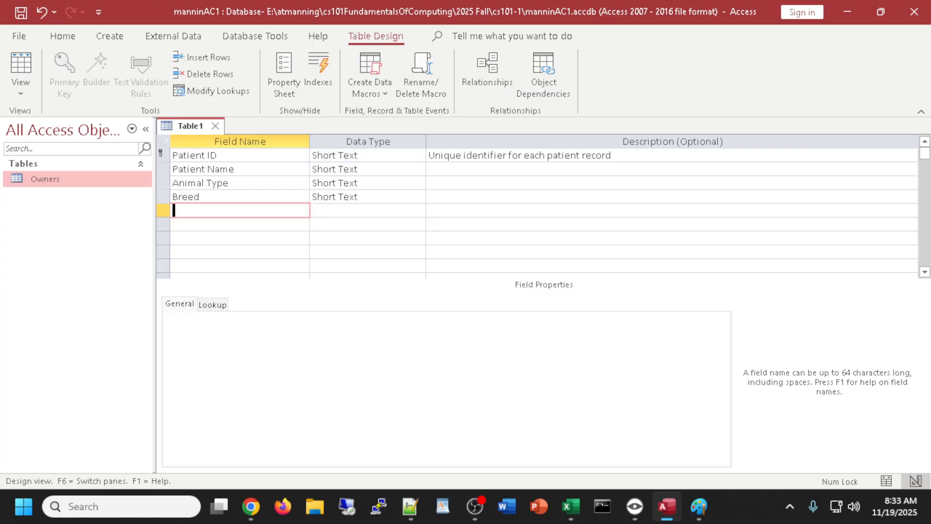
- Add a Short Text field named Owner ID below Breed and open its description for editing
text(Owern)
key(BackSpace)
key(BackSpace)
text(ner ID)
key(Tab)
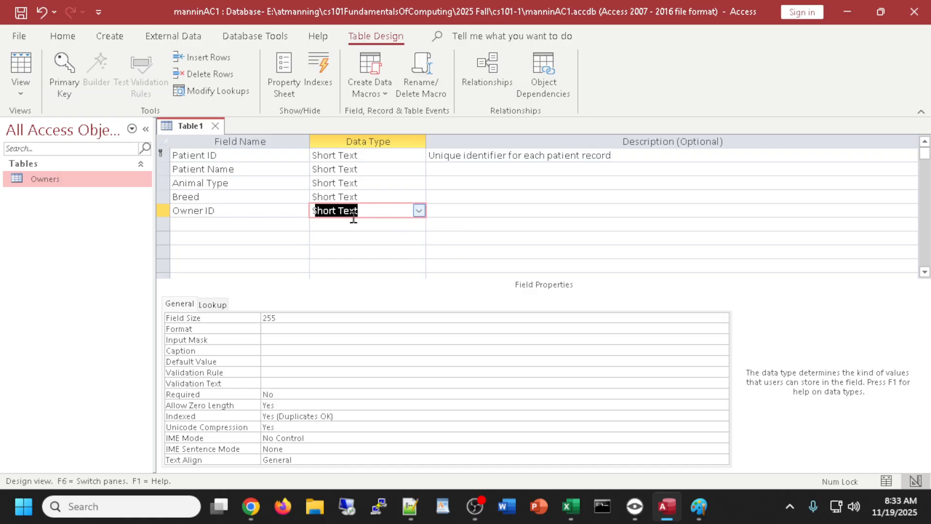
click(444, 208)
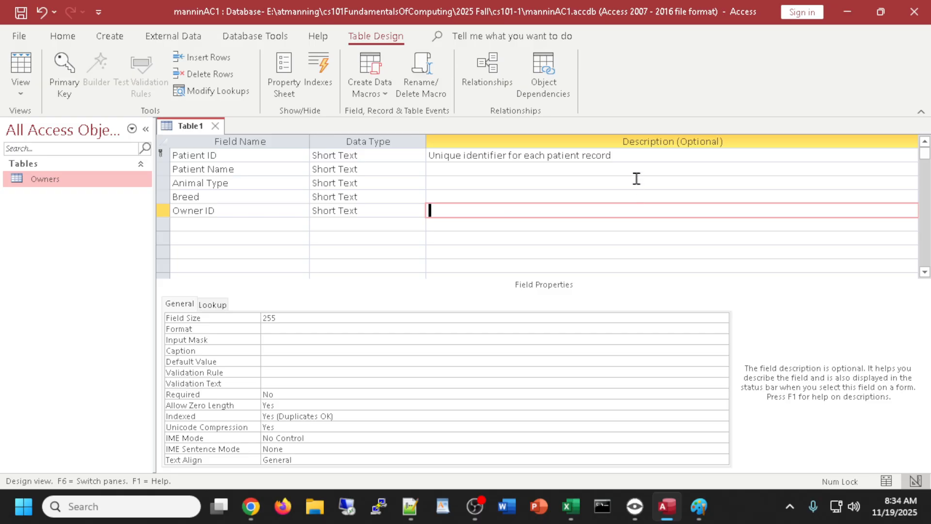
- Set the Owner ID field's description to "Primary Key in the Owners table"
text(Key )
text(in the )
text(Owner)
text(s tal)
text(be)
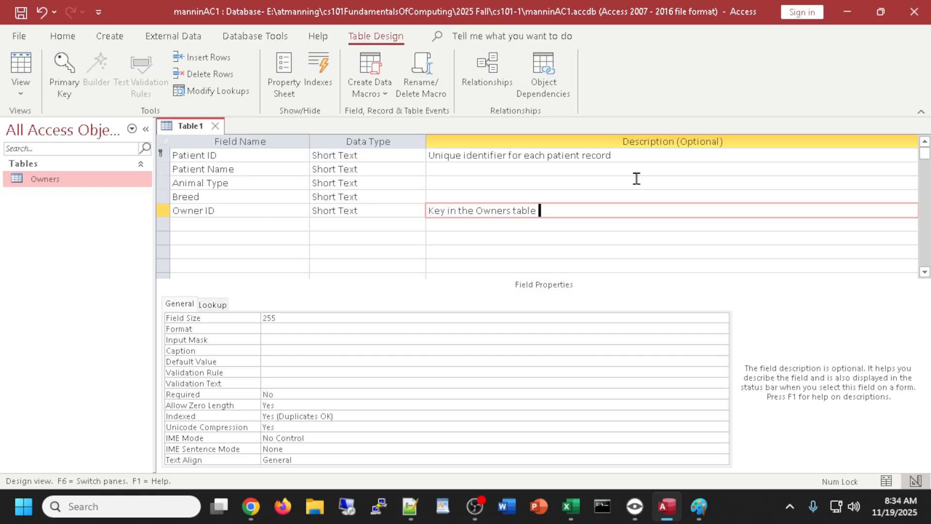
click(430, 211)
text(Primaey)
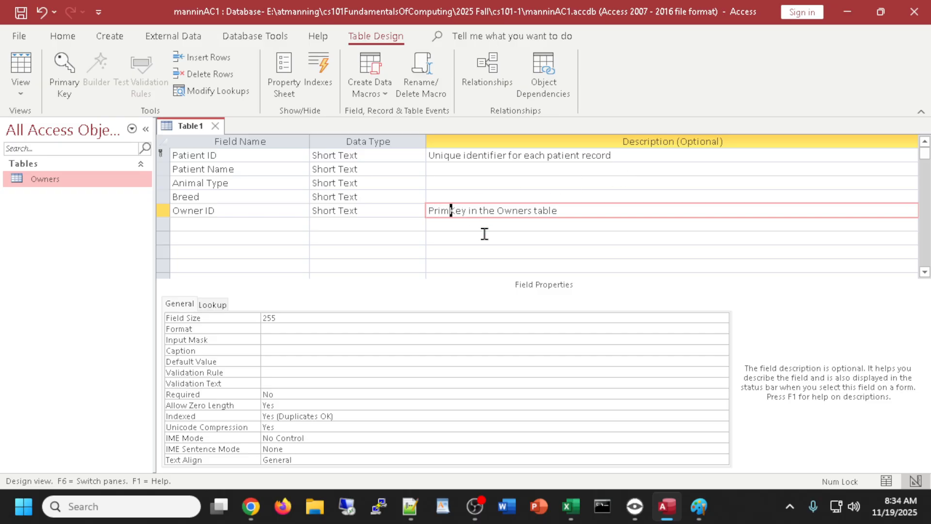
key(BackSpace)
key(BackSpace)
key(BackSpace)
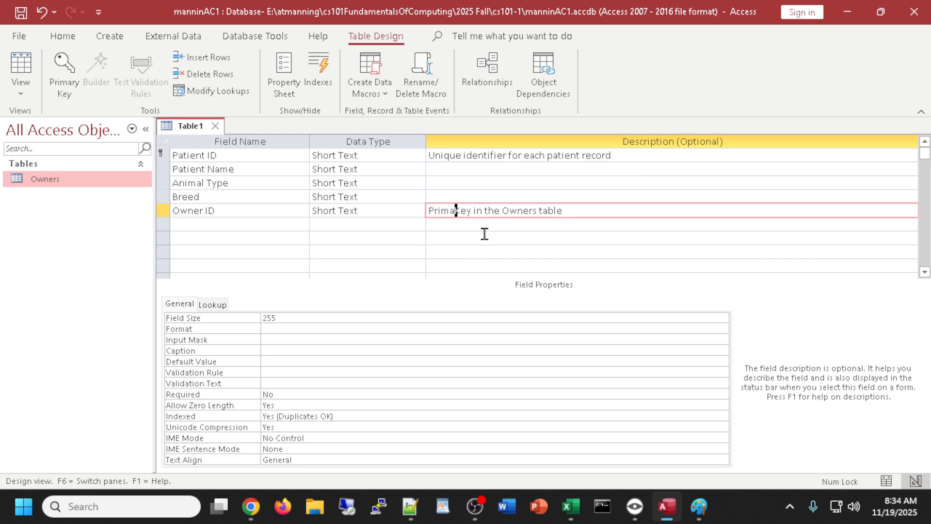
text(ry)
click(651, 223)
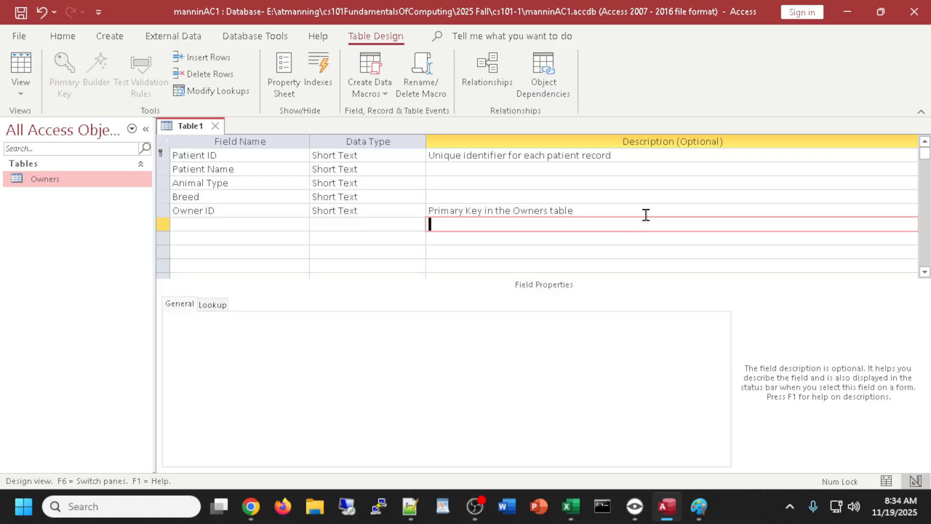
click(607, 208)
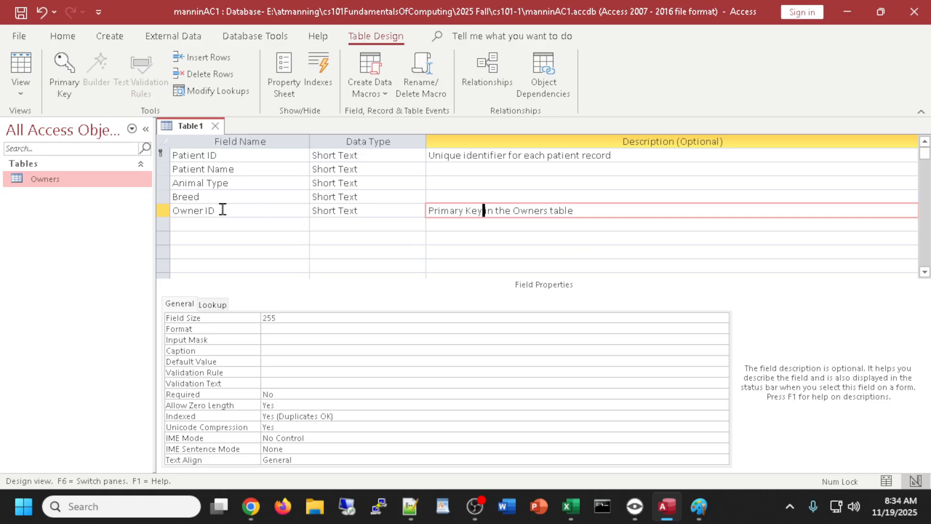
drag(222, 210, 172, 210)
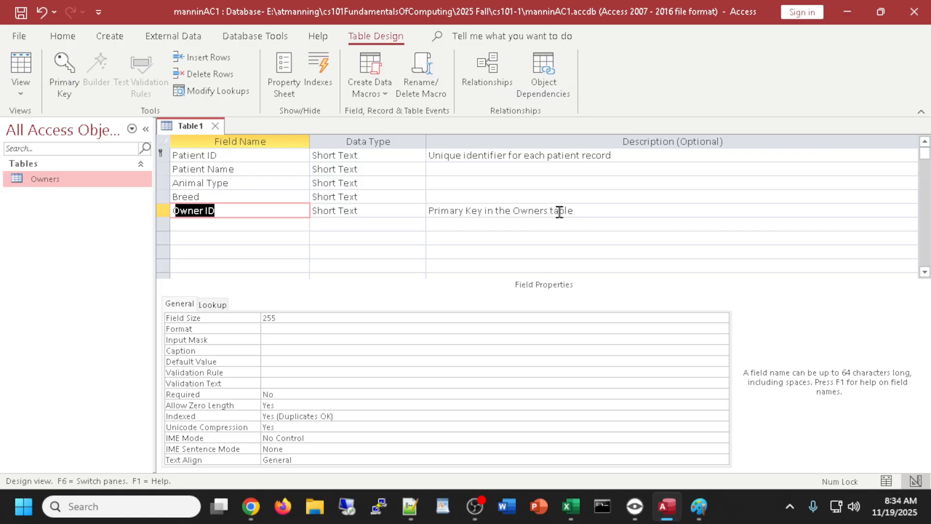
click(595, 209)
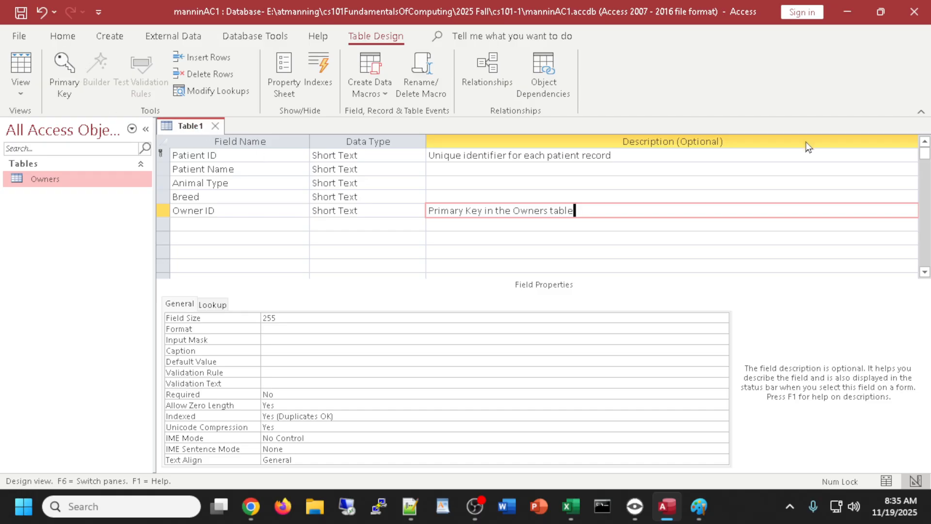
click(195, 199)
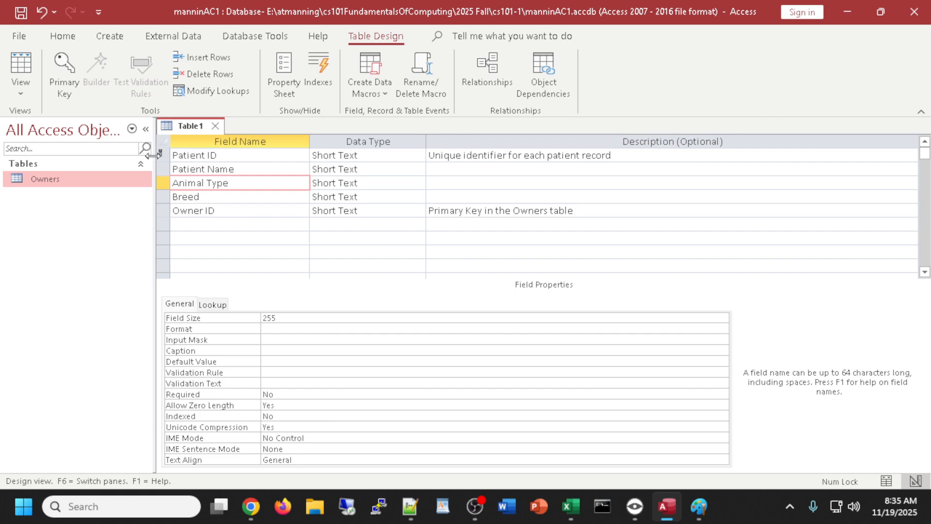
click(167, 155)
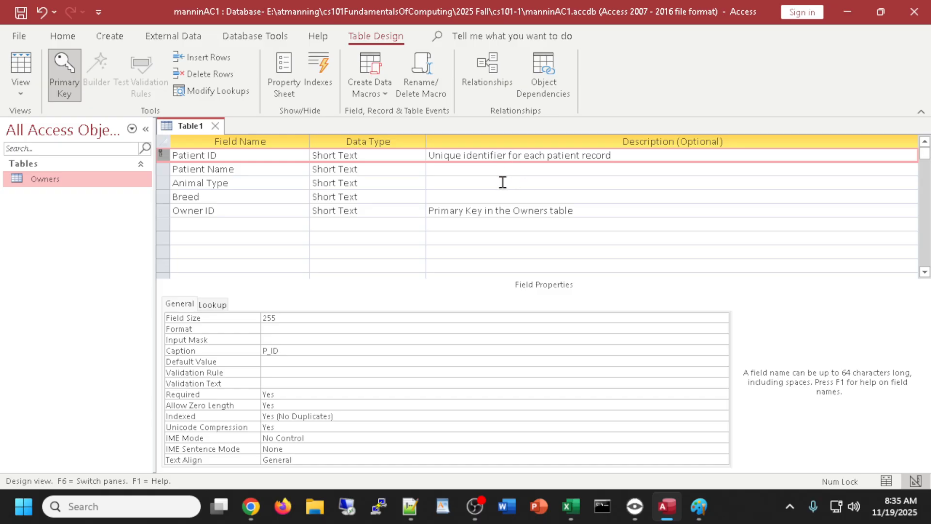
- Save the new table under the name Patients
key(ctrl+s)
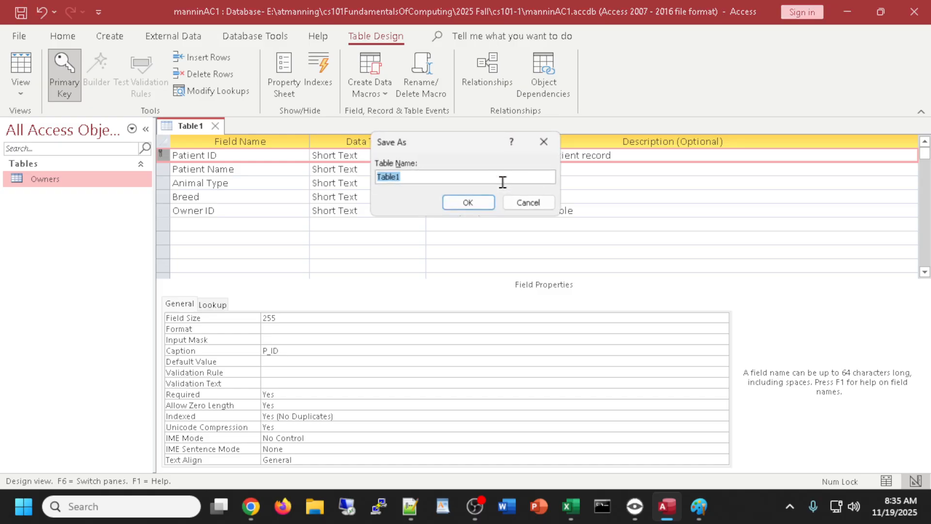
text(Pa)
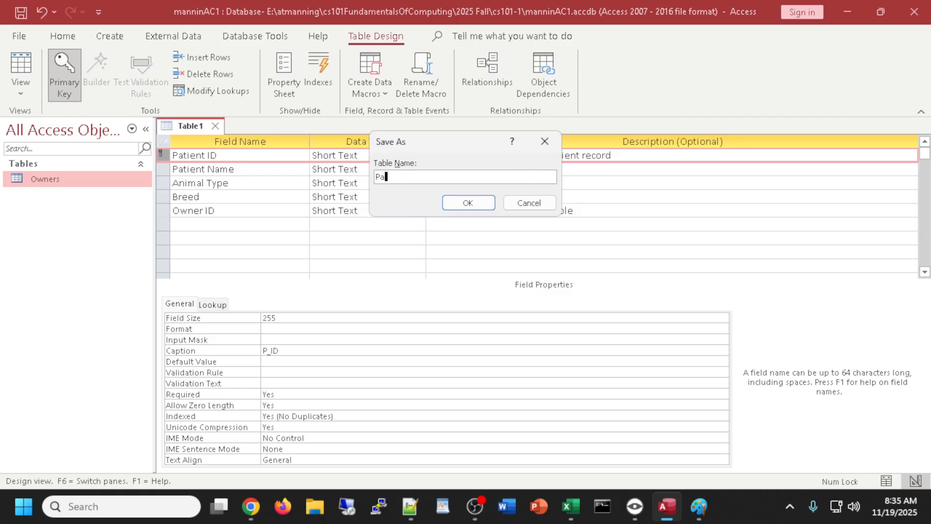
text(tients)
click(487, 206)
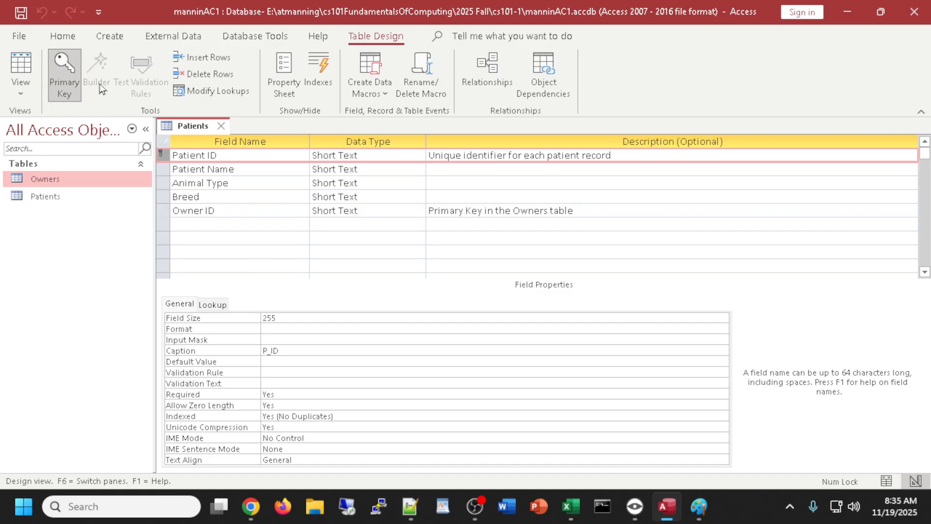
- Show the Patients table in Datasheet view and fit the Patient Name and Animal Type columns to their headings
click(24, 68)
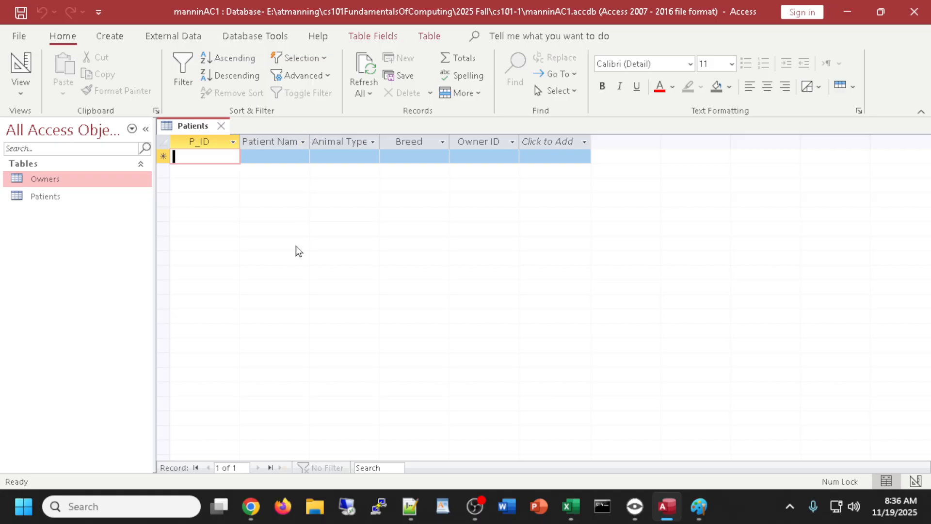
double_click(310, 144)
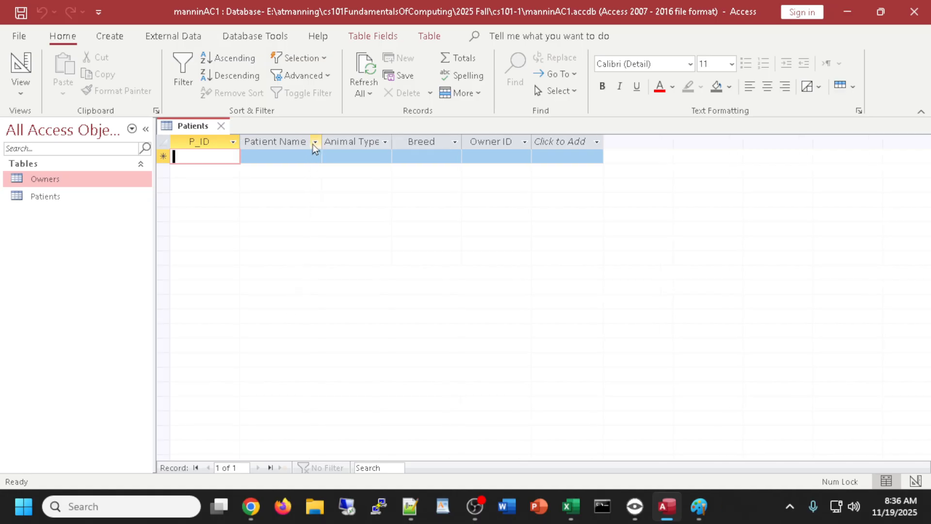
double_click(395, 142)
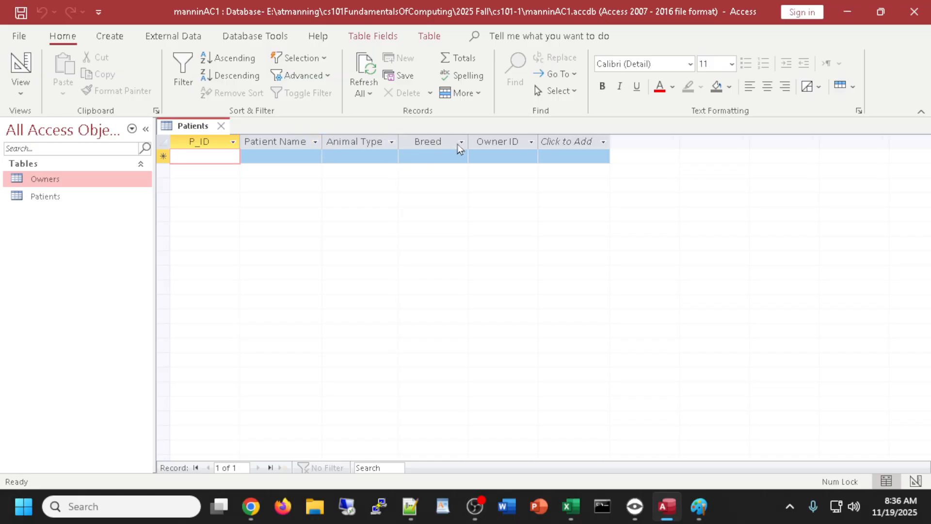
click(496, 153)
- Enter the first patient record: P_ID C-1, name Paws, animal type Feline, breed Calico, plus the owner's ID
click(200, 156)
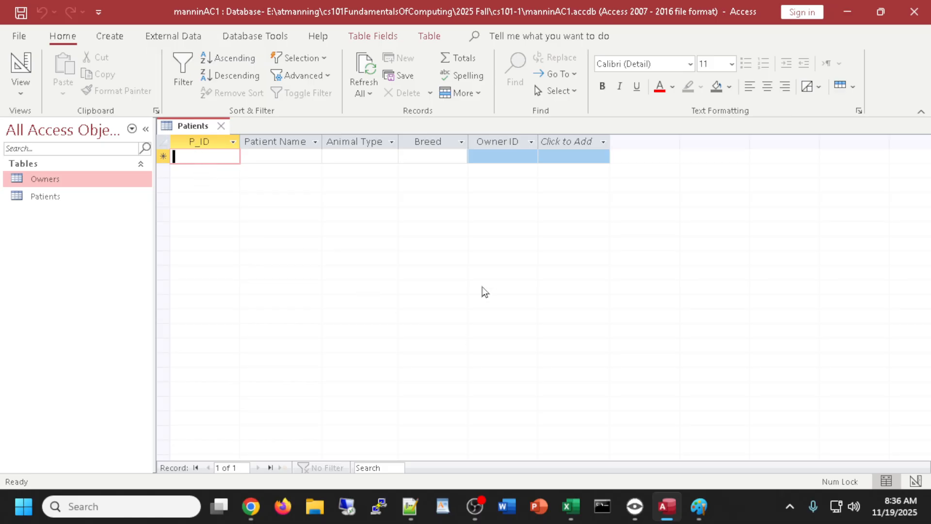
text(C)
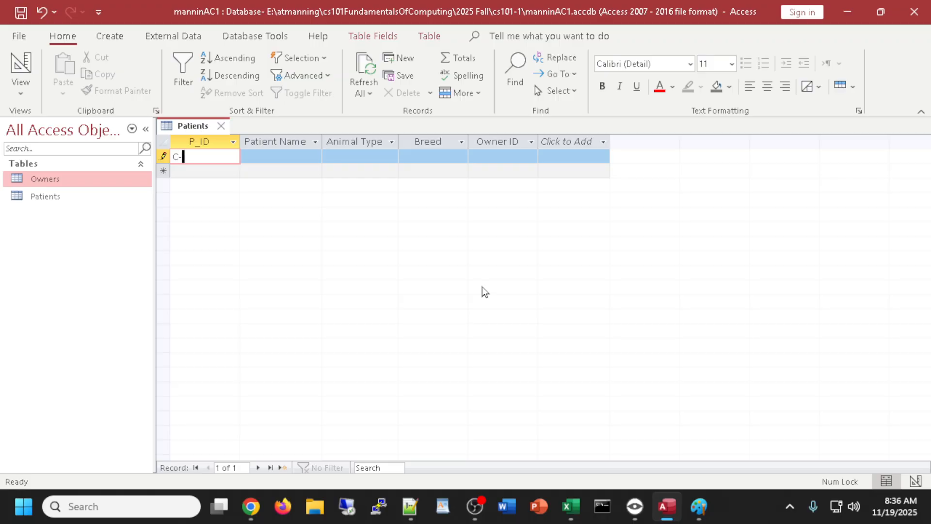
text(-1)
key(Tab)
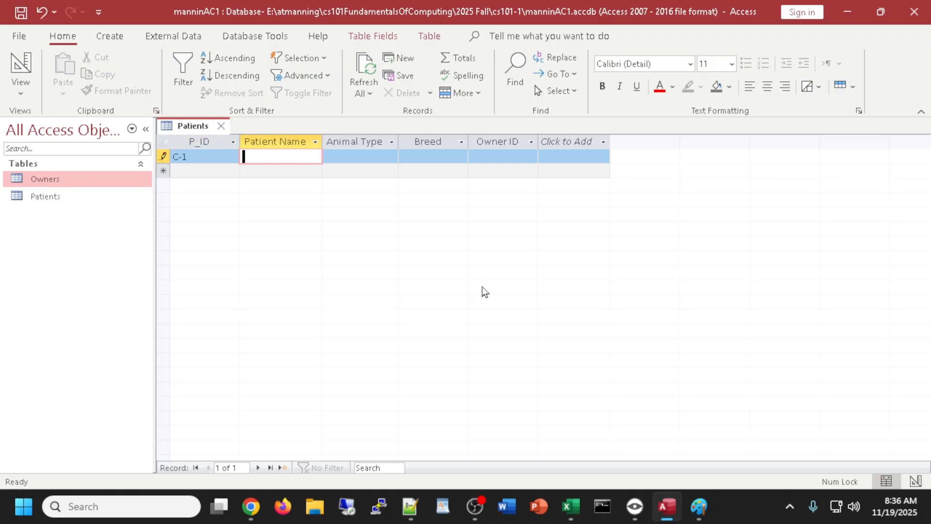
text(Paws)
key(Tab)
text(Feline)
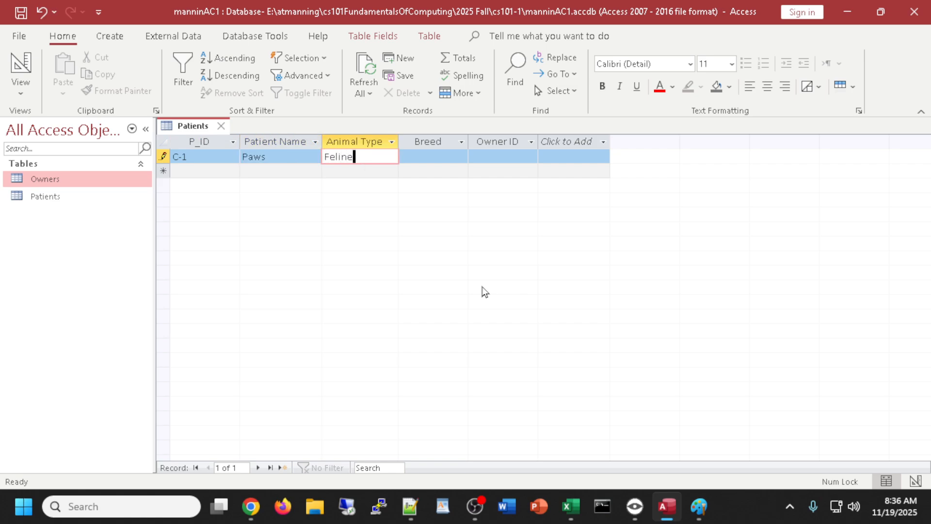
key(Tab)
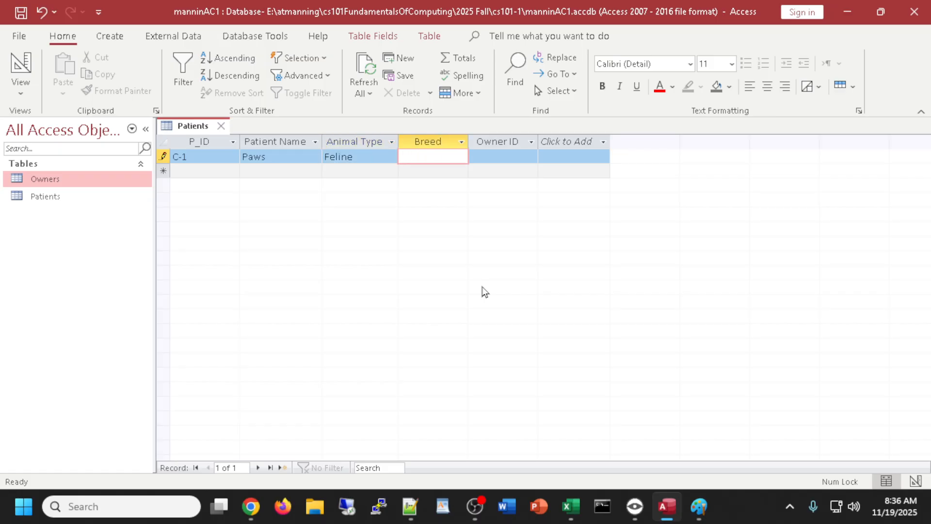
text(Calico)
key(Tab)
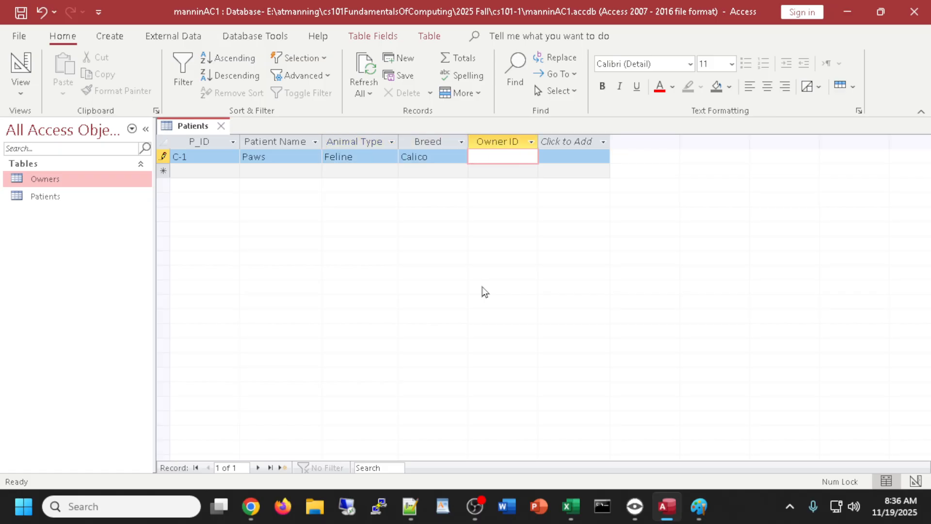
text(O-2)
key(Tab)
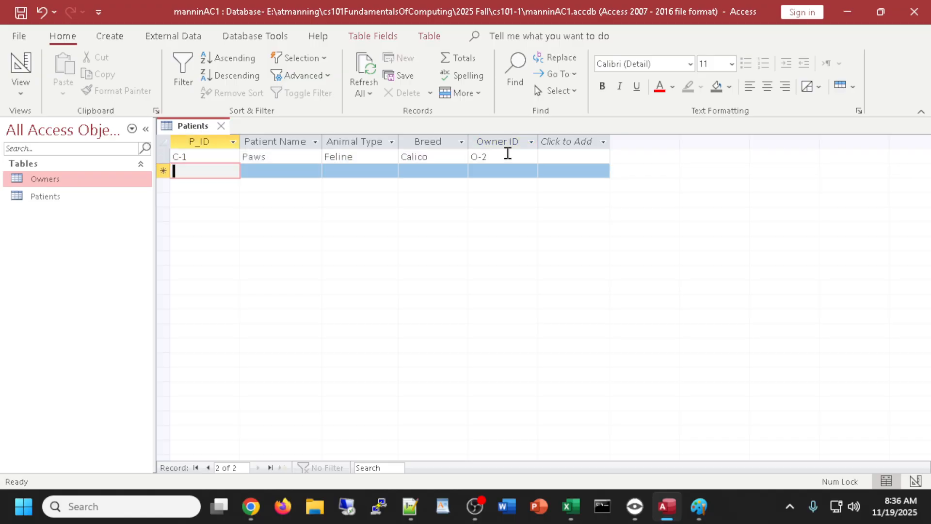
- Add a second patient record: P_ID C-2, name Ranger, animal type Canine, breed Labrador, plus the owner's ID
text(C)
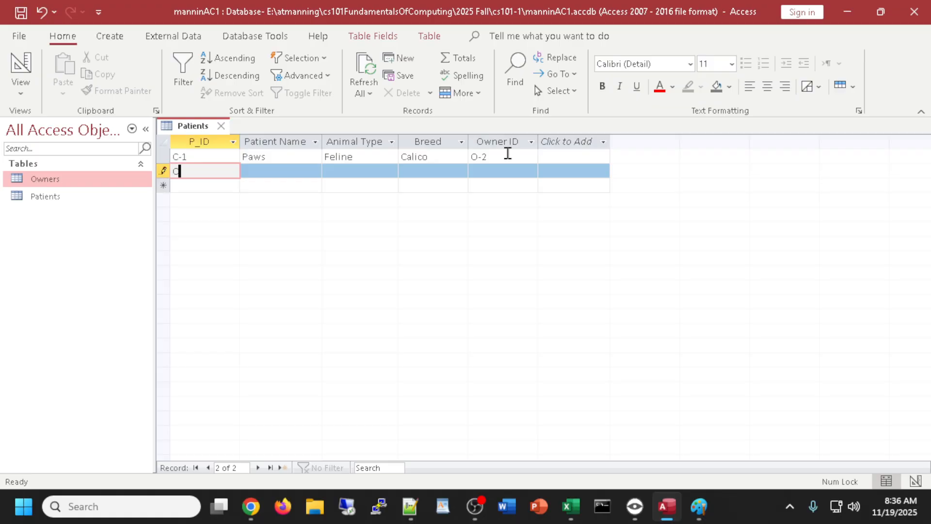
text(-2)
key(Tab)
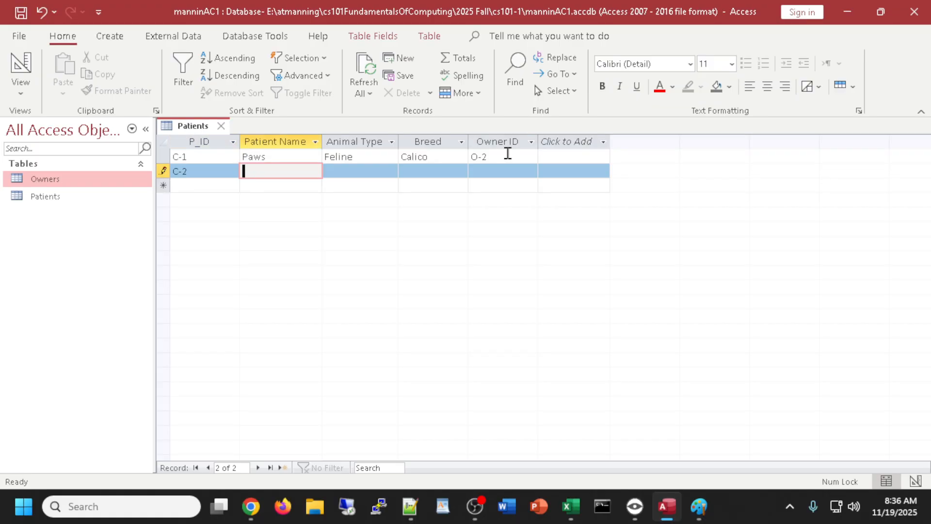
text(Ranger)
key(Tab)
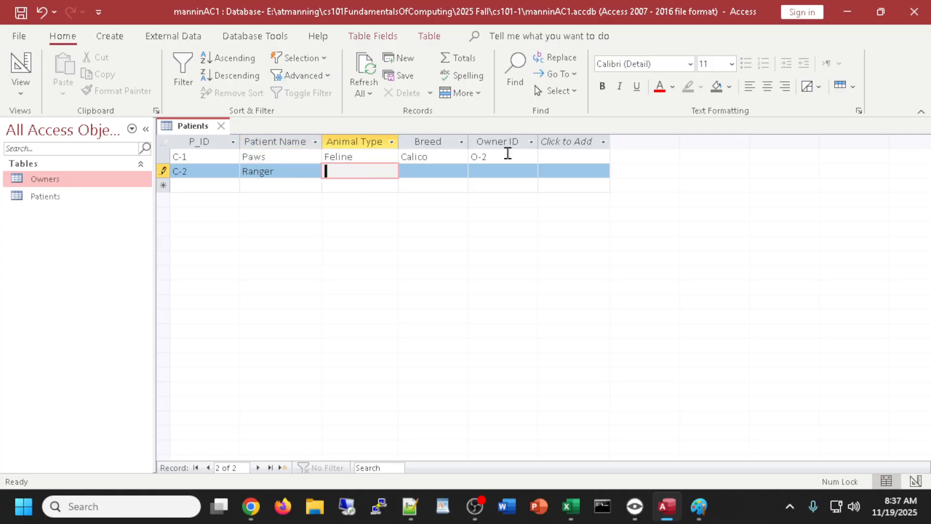
text(Canine)
key(Tab)
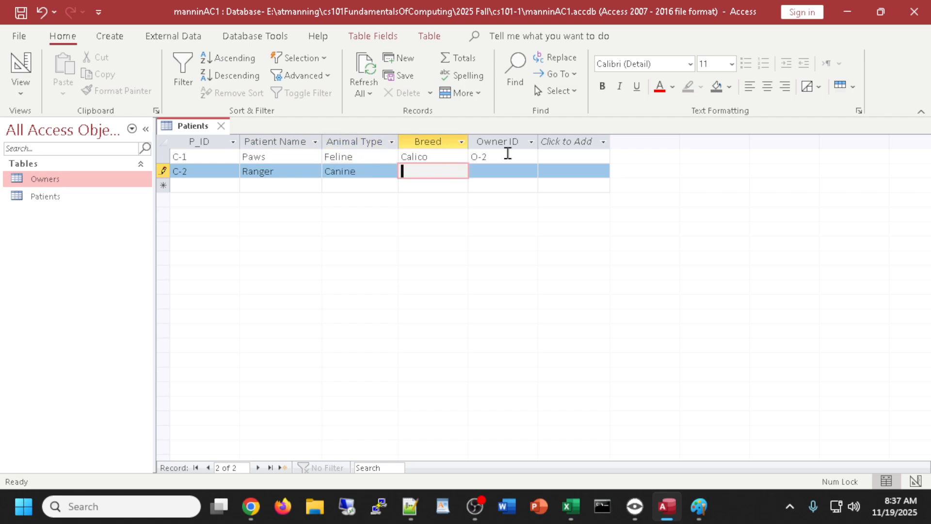
text(Labrador)
key(Tab)
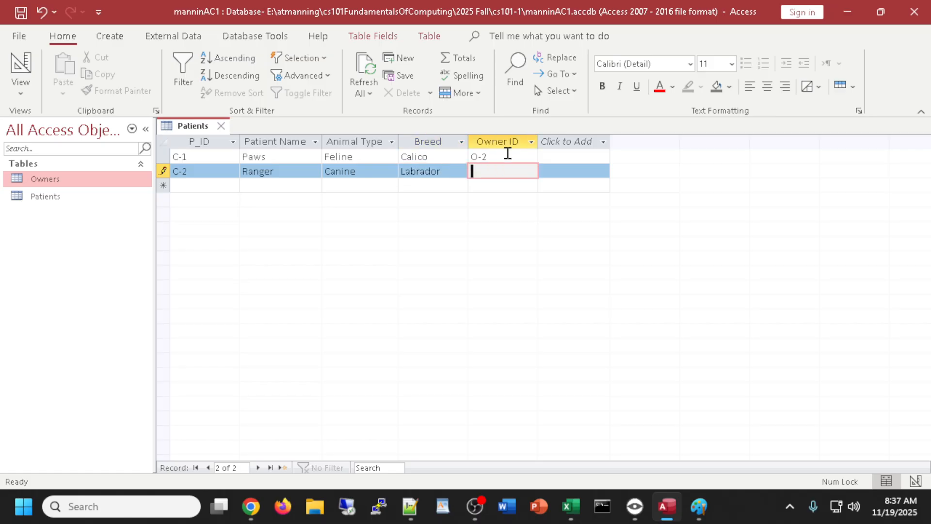
text(O-1)
key(Tab)
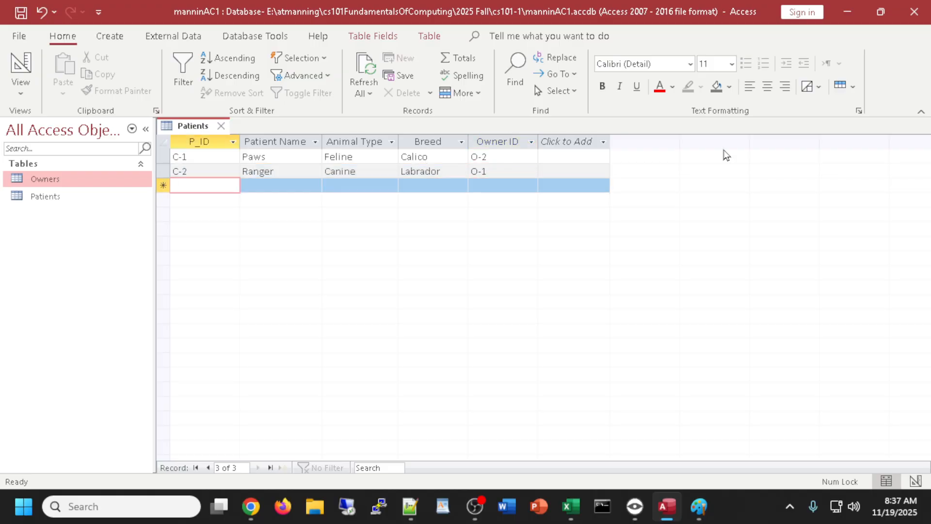
- Add a third patient record: P_ID F-1, name Fluffy, animal type Feline, breed Tabby, plus the owner's ID
text(F-1)
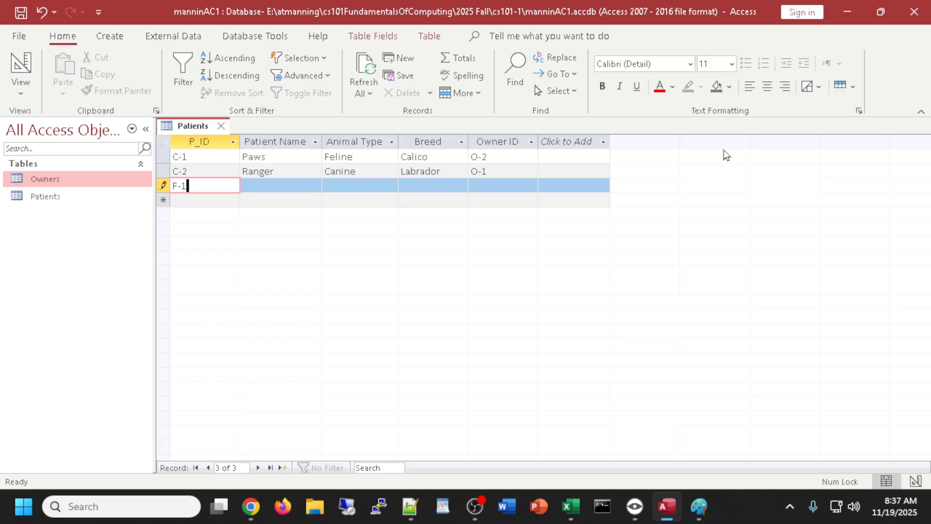
key(Tab)
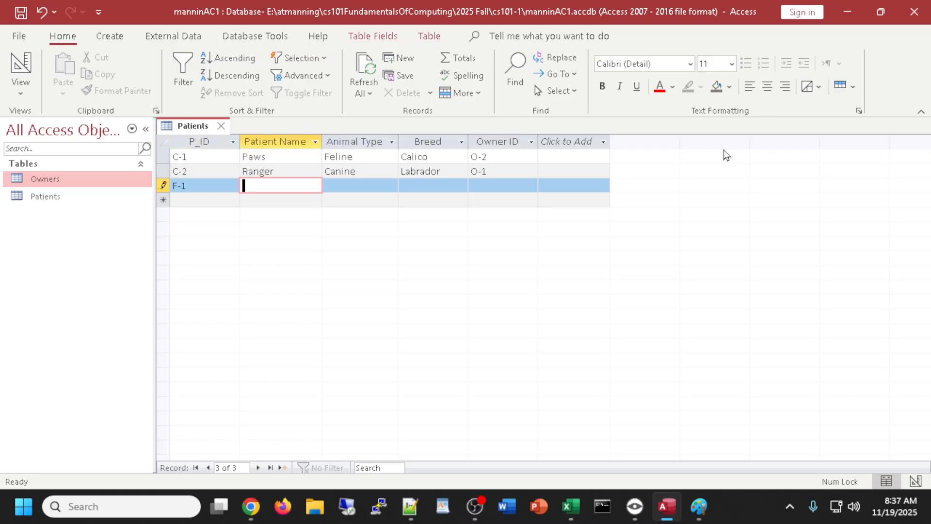
text(Fluffy)
key(Tab)
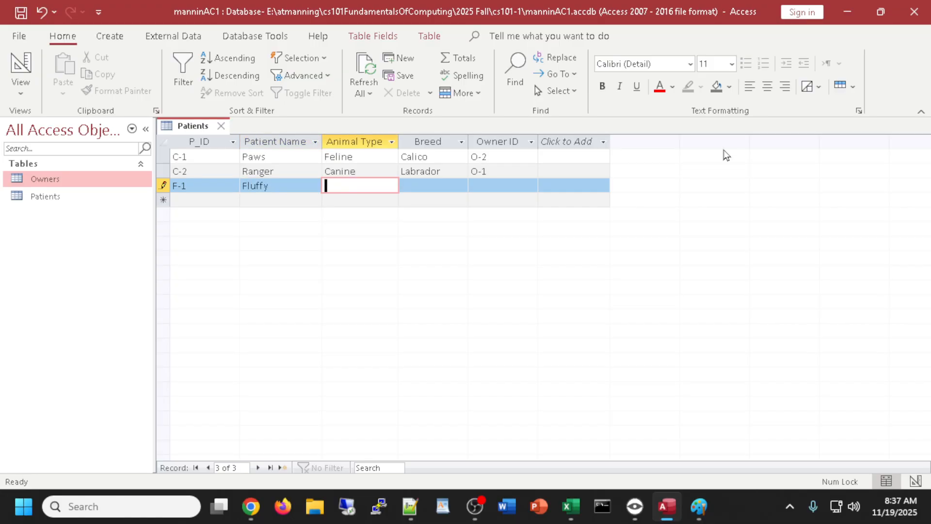
text(Feline)
key(Tab)
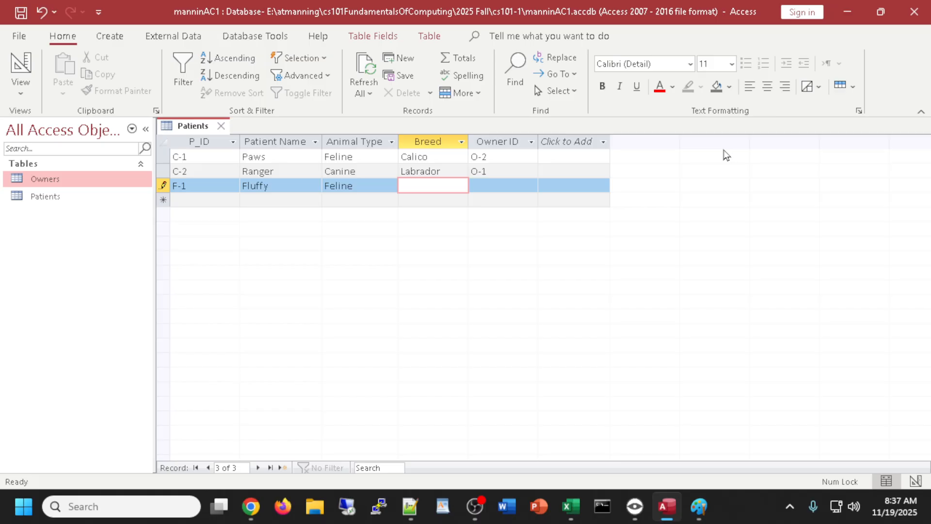
text(Tabby)
key(Tab)
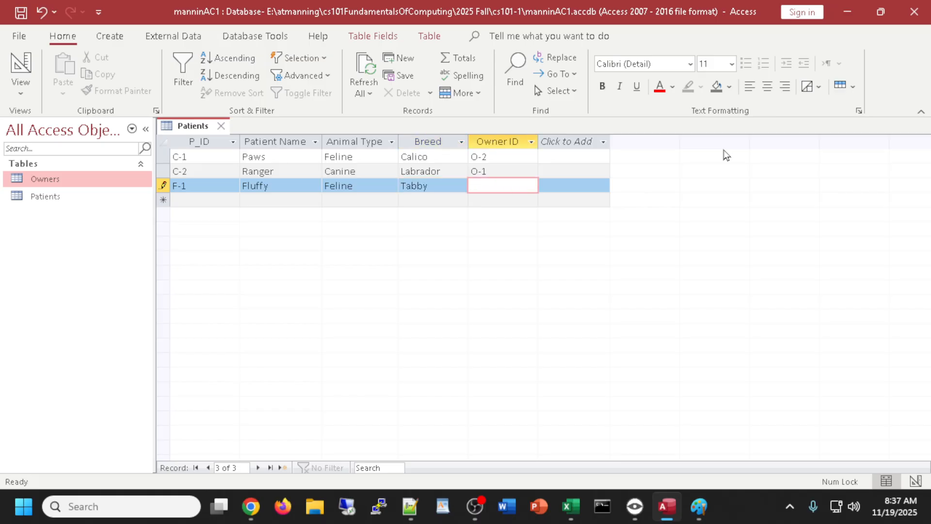
text(O-11)
click(295, 158)
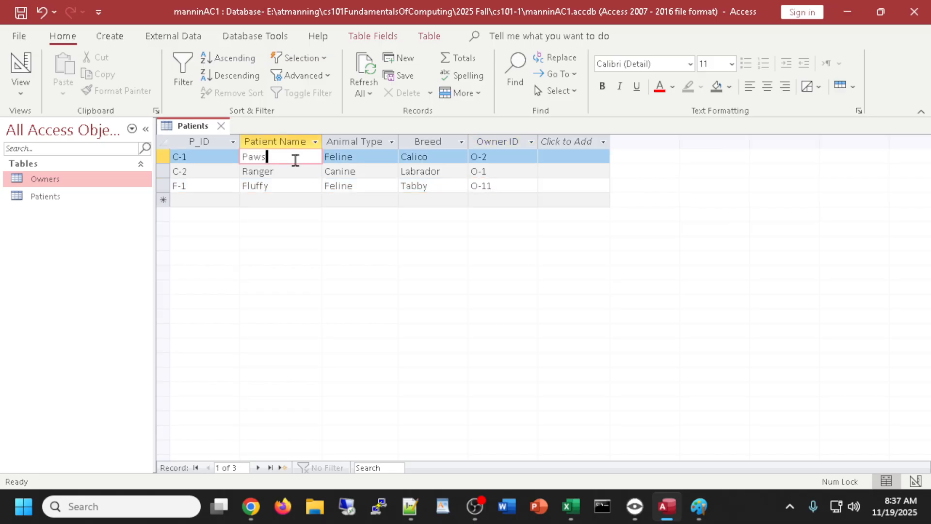
click(501, 186)
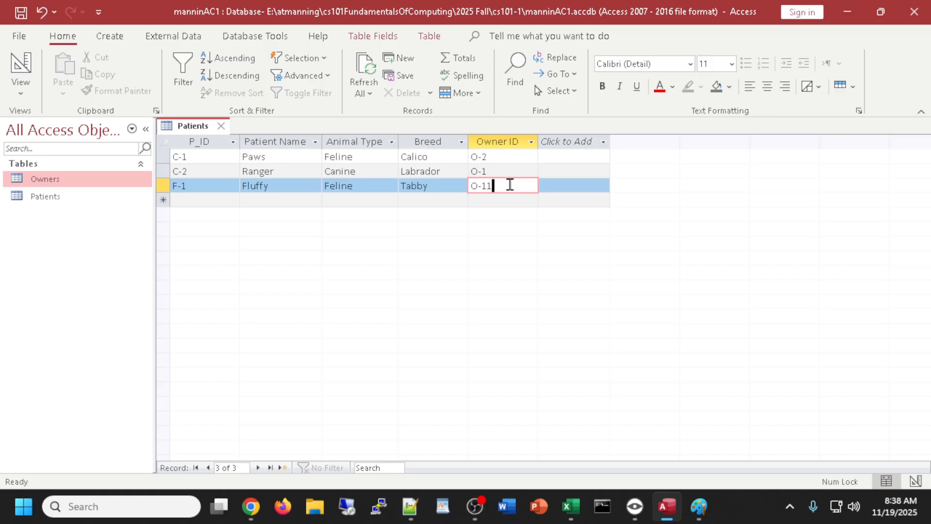
- Remove the extra digit from the owner's ID in Fluffy's patient record
key(BackSpace)
click(426, 186)
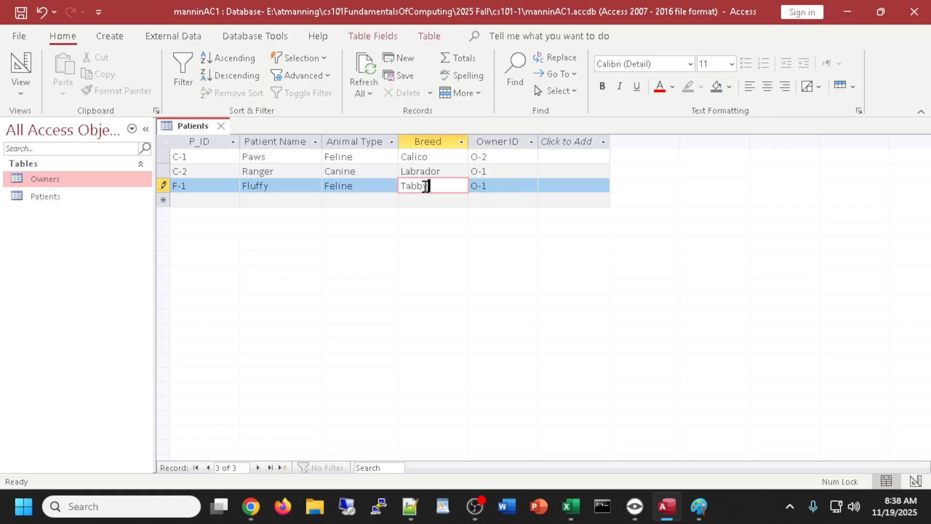
click(371, 187)
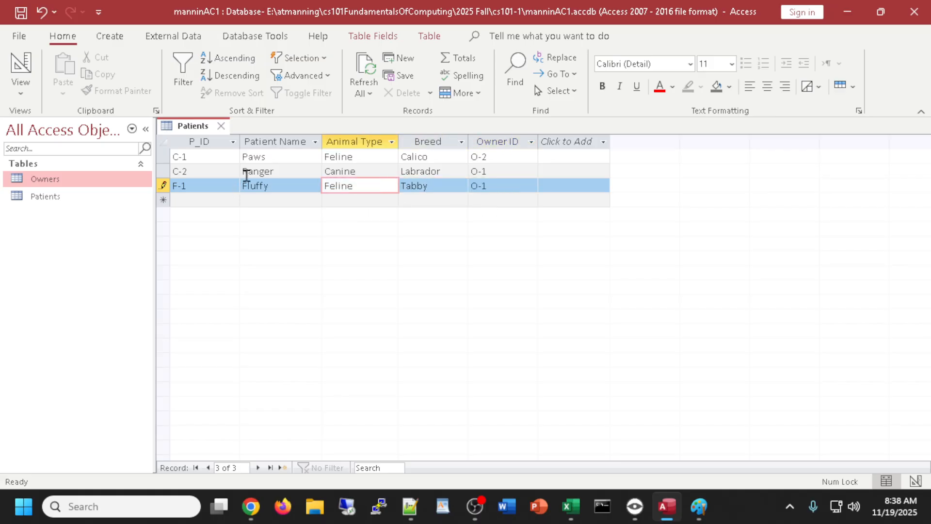
key(shift+Tab)
click(259, 185)
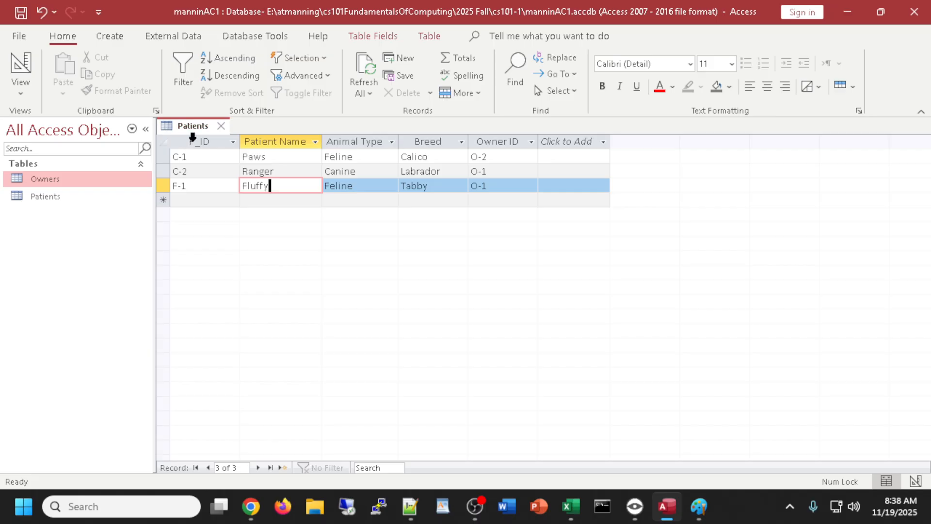
- Try to change Fluffy's P_ID to C-2, the ID already used by Ranger's record, and discard the edit
click(201, 185)
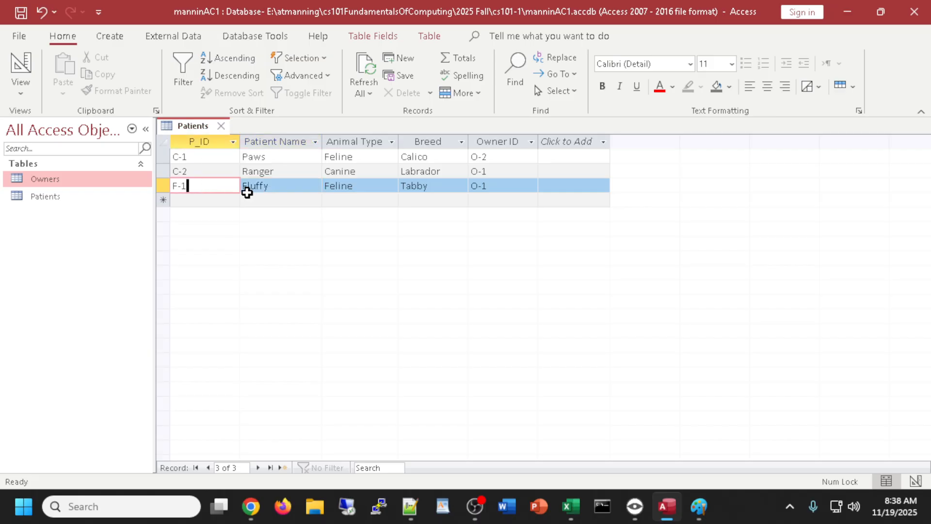
key(BackSpace)
key(BackSpace)
key(BackSpace)
text(C-2)
click(307, 172)
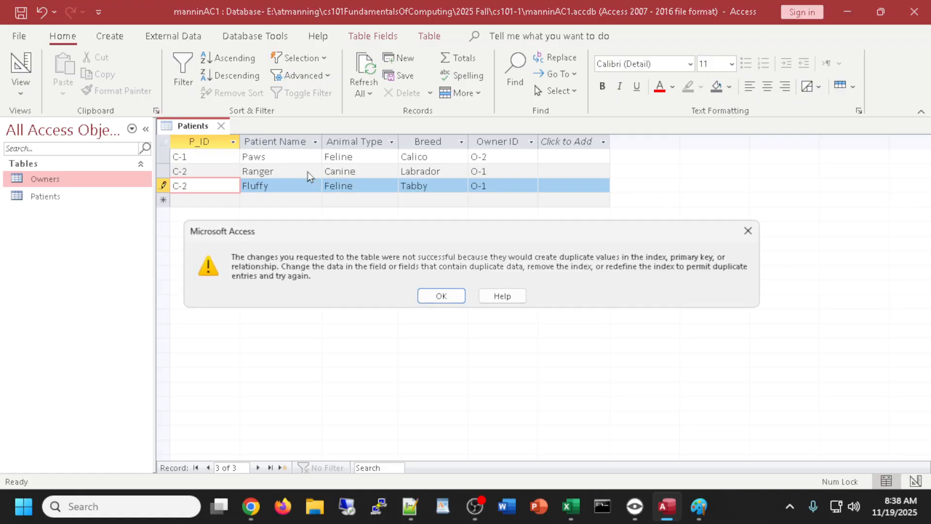
click(458, 301)
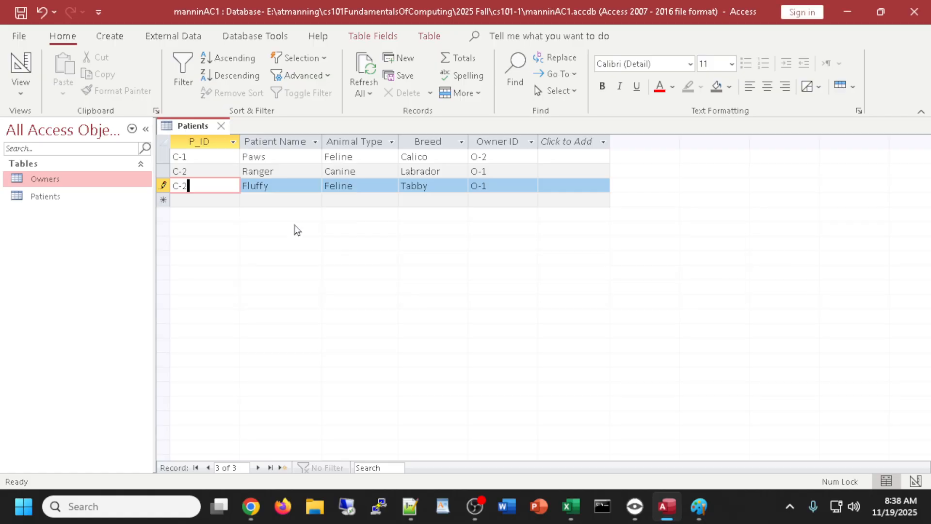
click(242, 169)
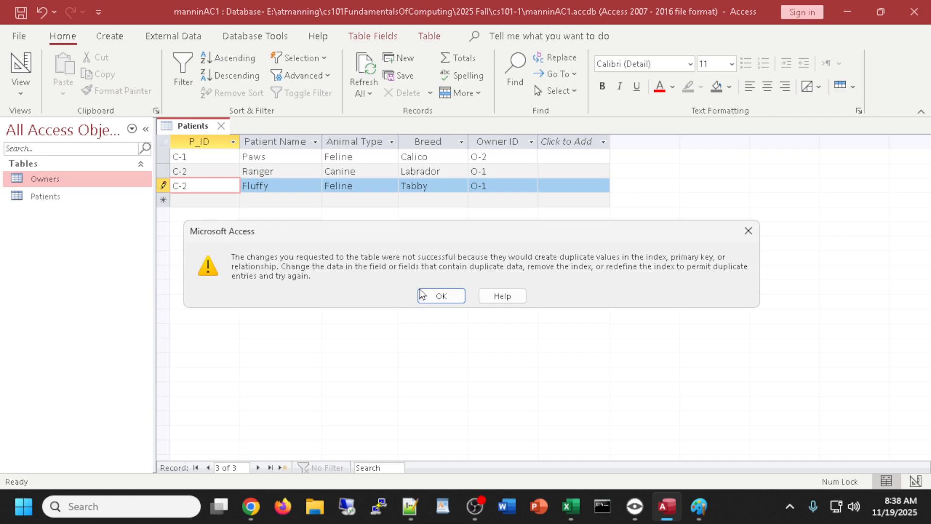
click(449, 292)
key(Escape)
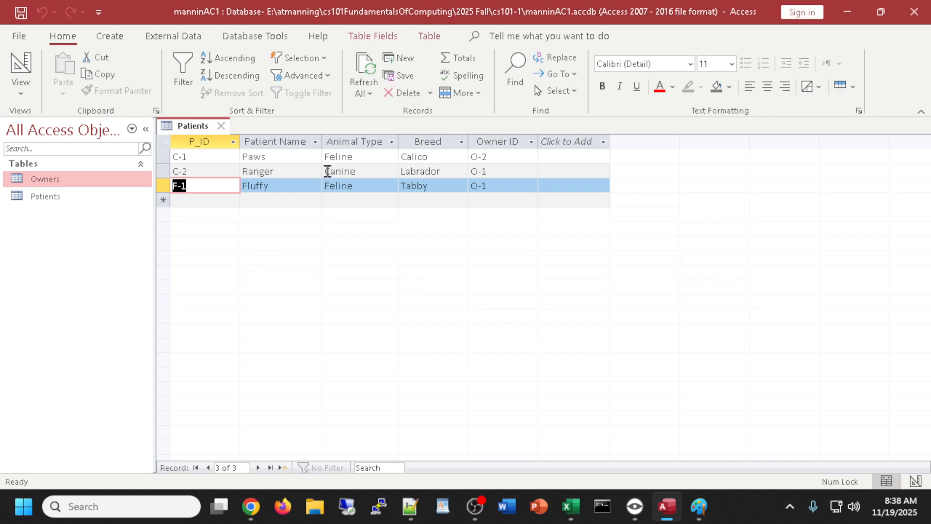
- Close the Patients table and save the changes to its layout
click(223, 182)
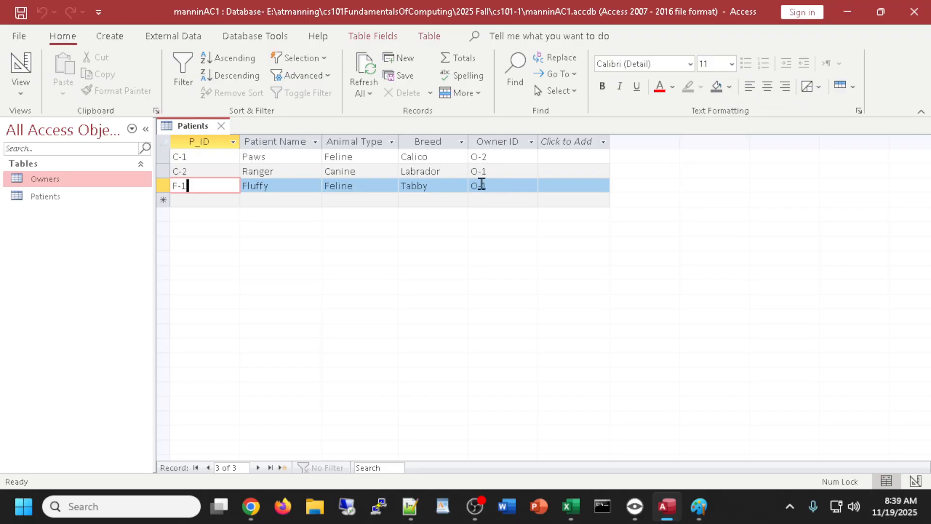
drag(486, 185, 465, 185)
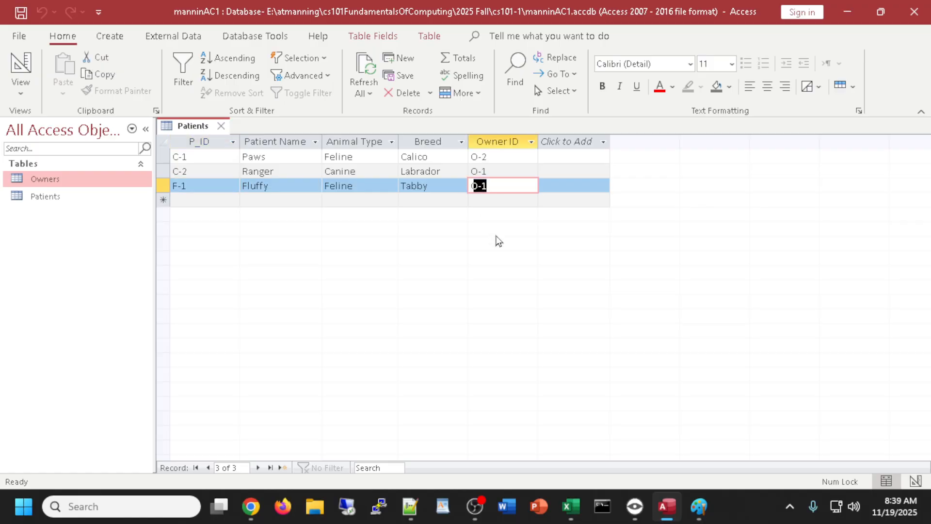
click(493, 198)
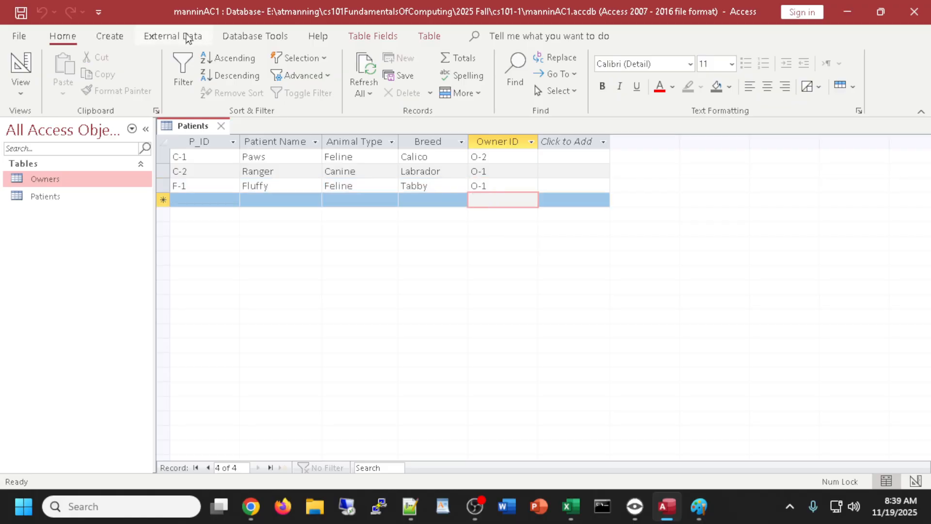
click(221, 127)
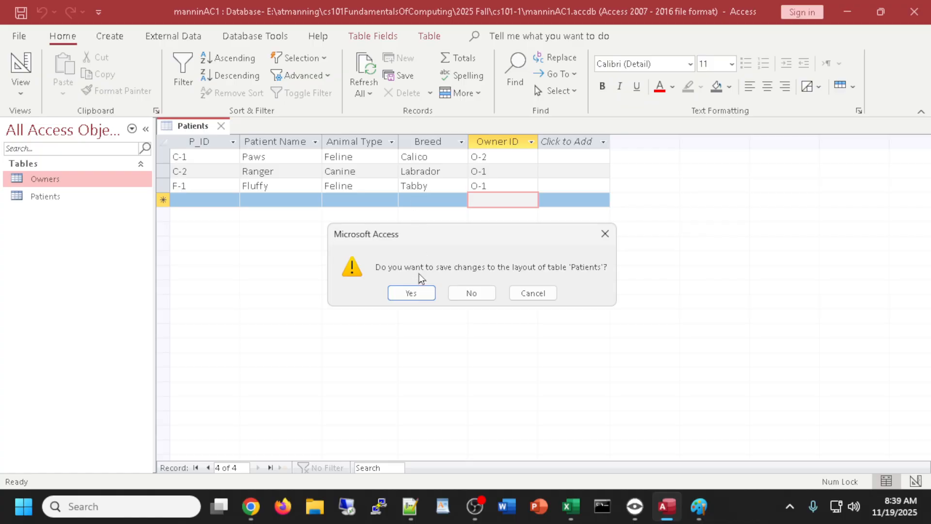
click(412, 293)
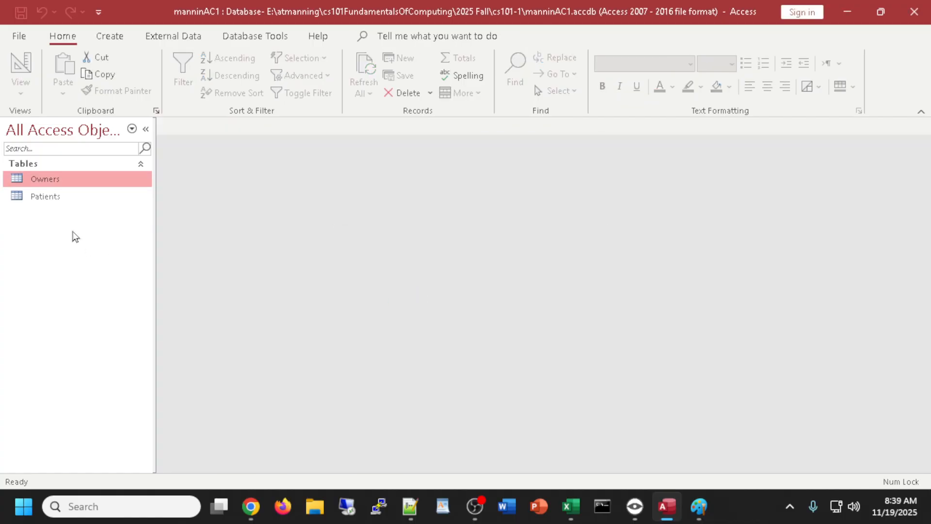
- Reopen the Patients and Owners tables one after the other to review their records, closing each one
double_click(52, 199)
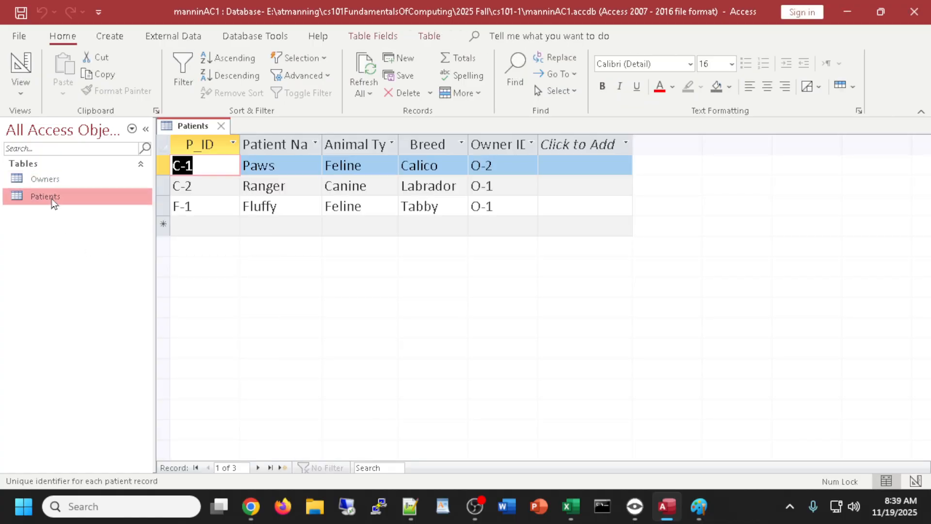
click(221, 126)
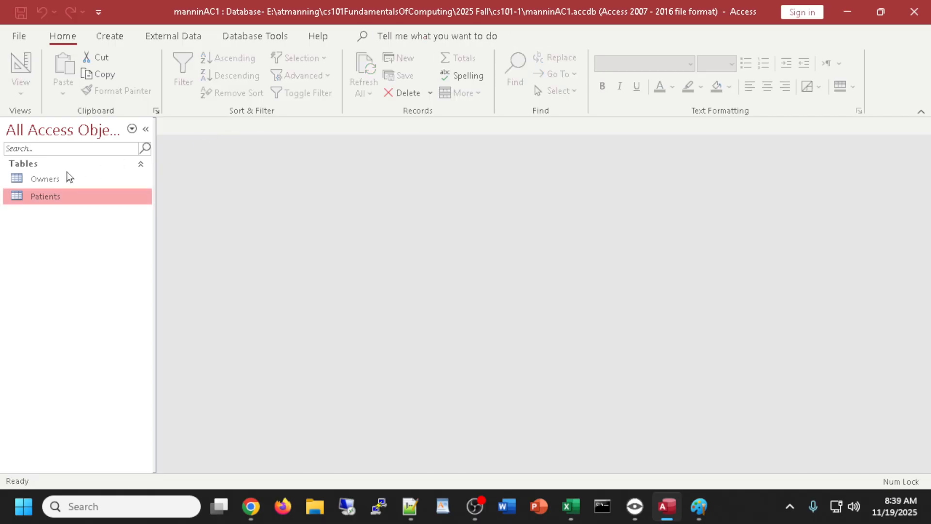
click(51, 179)
double_click(51, 178)
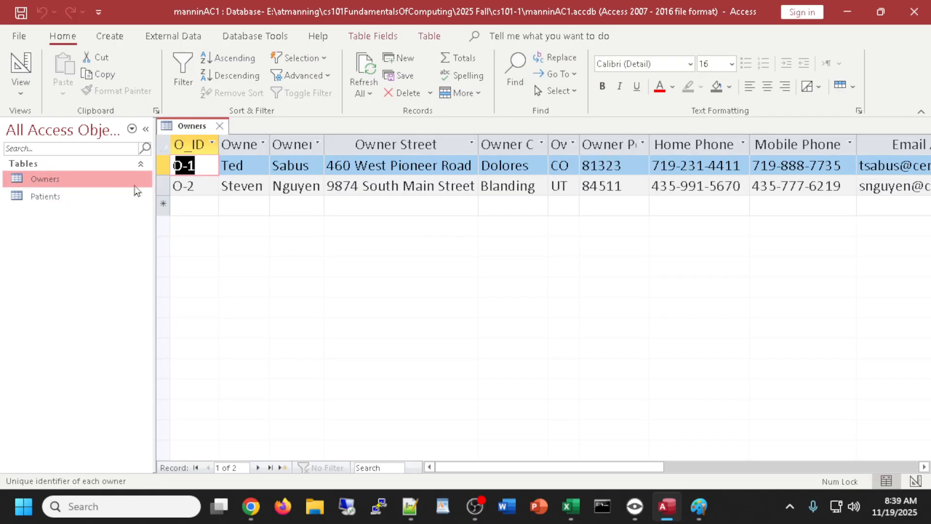
click(220, 126)
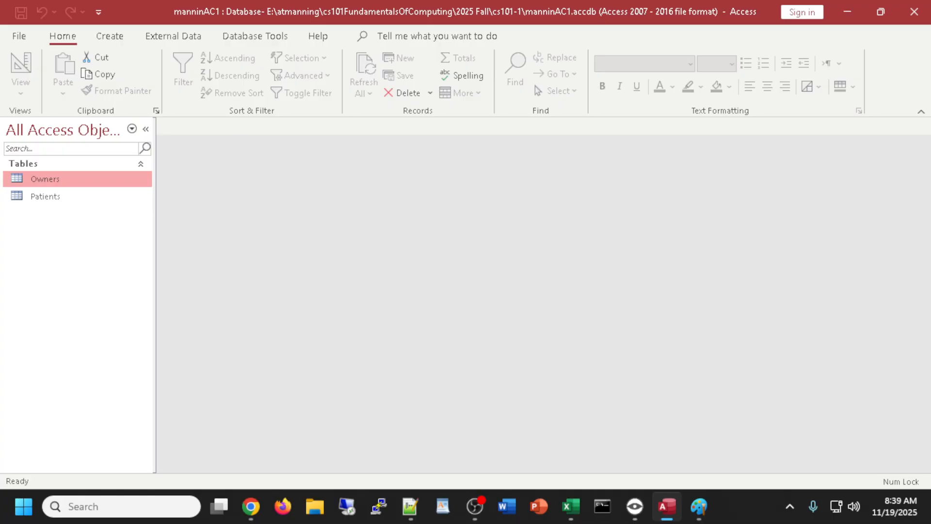
- Show the external data import and export commands and dismiss the Salesforce connector deprecation notice
click(251, 506)
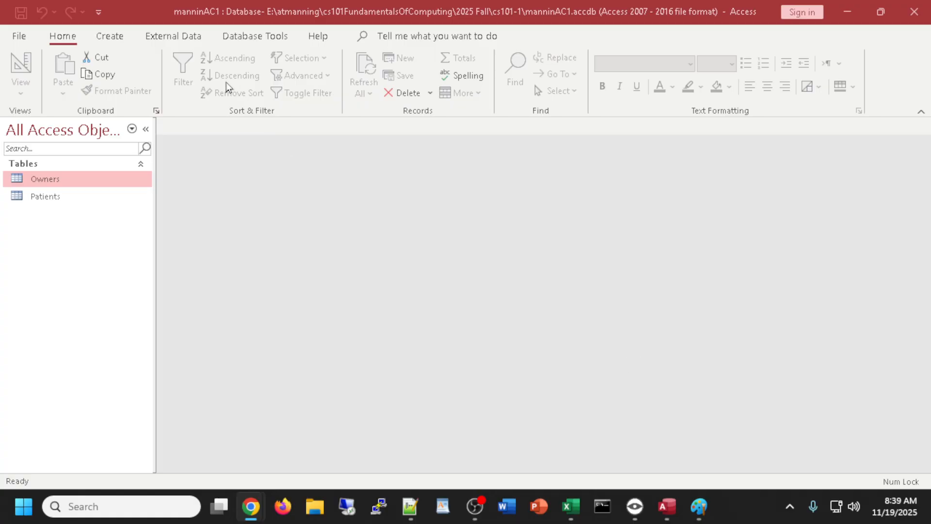
click(178, 46)
click(177, 39)
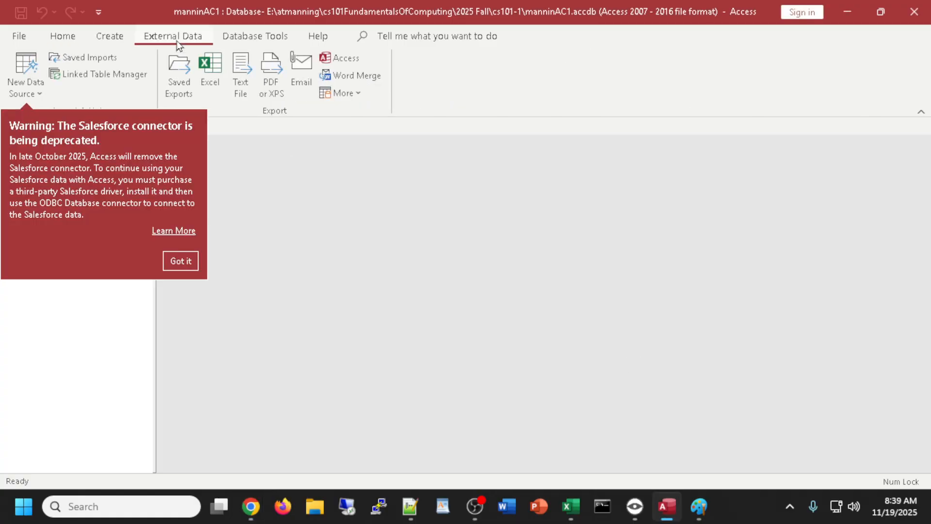
click(188, 265)
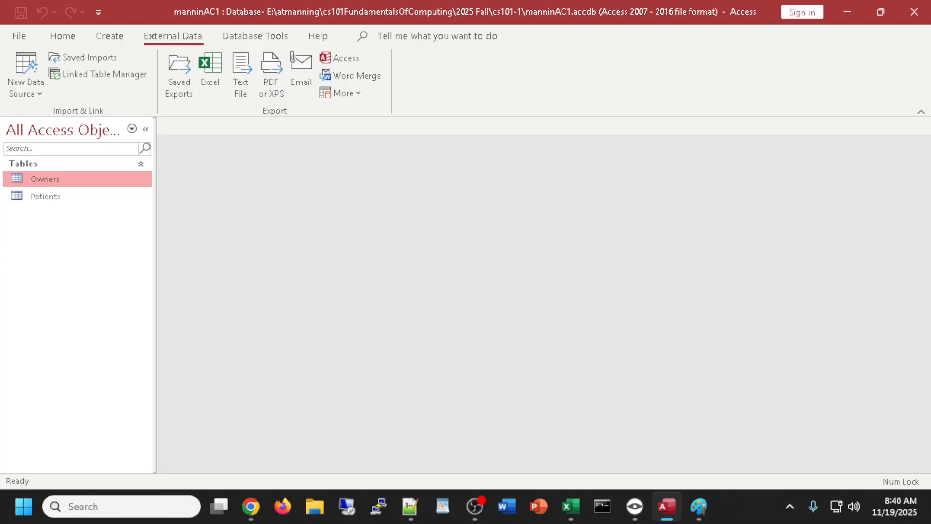
- Switch to Chrome and look through the CS 101 course files for the StudentDatafiles ZIP archive
key(alt+Tab)
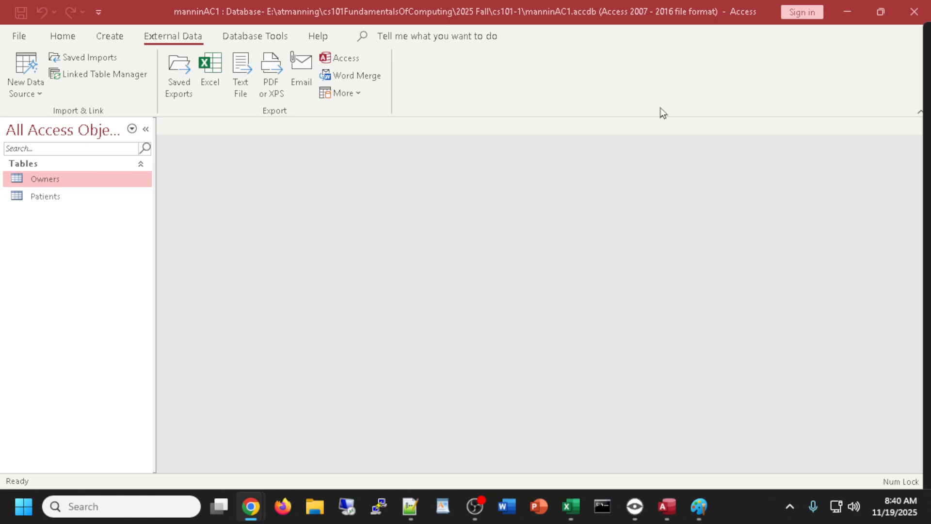
drag(661, 108, 216, 4)
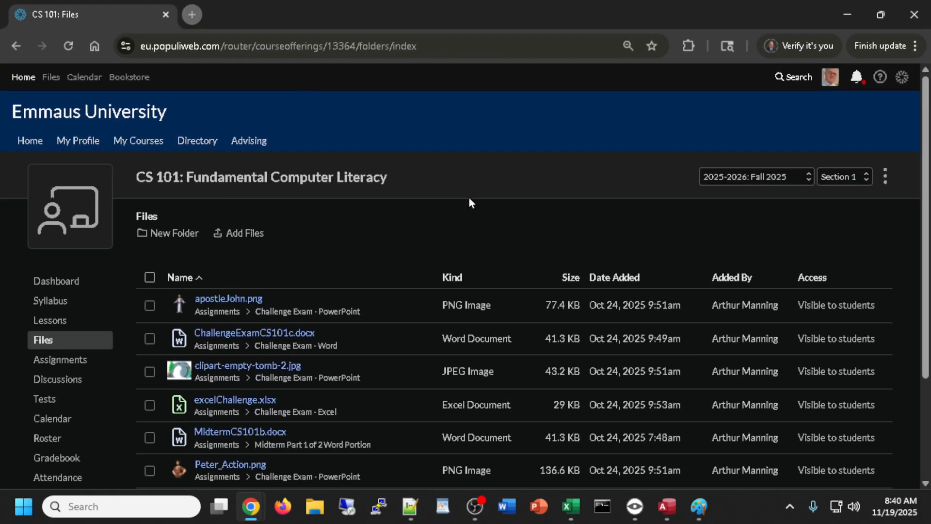
scroll(468, 196, down, 3)
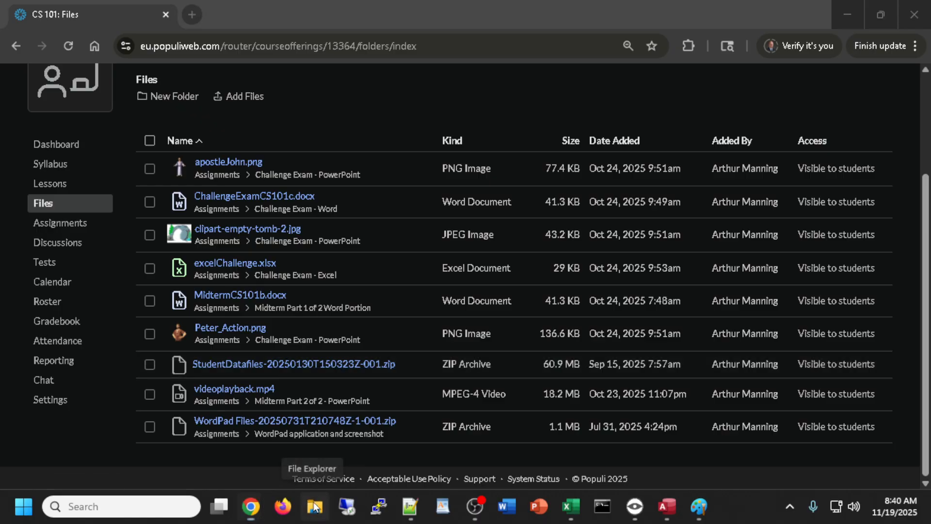
- Switch to File Explorer and open the StudentDatafiles folder inside the 2025 Fall cs101-1 course folder on drive E:
click(314, 506)
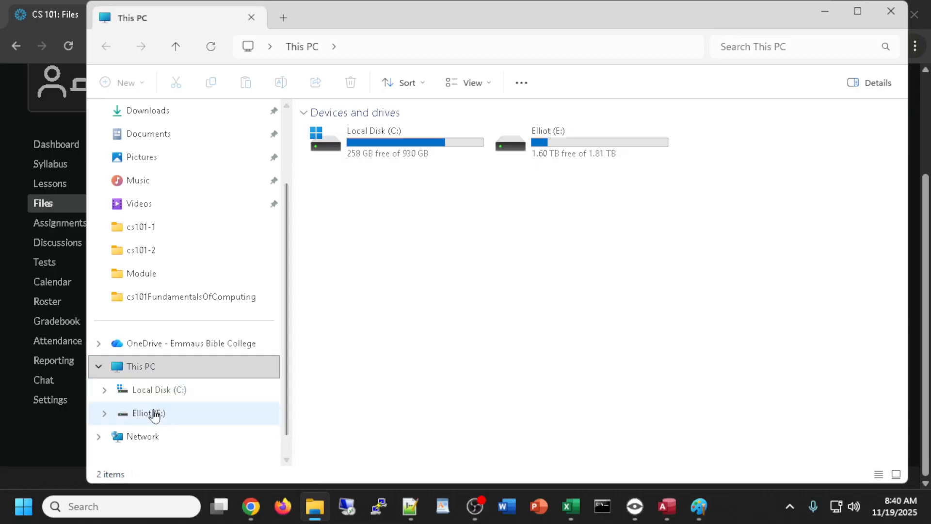
click(104, 412)
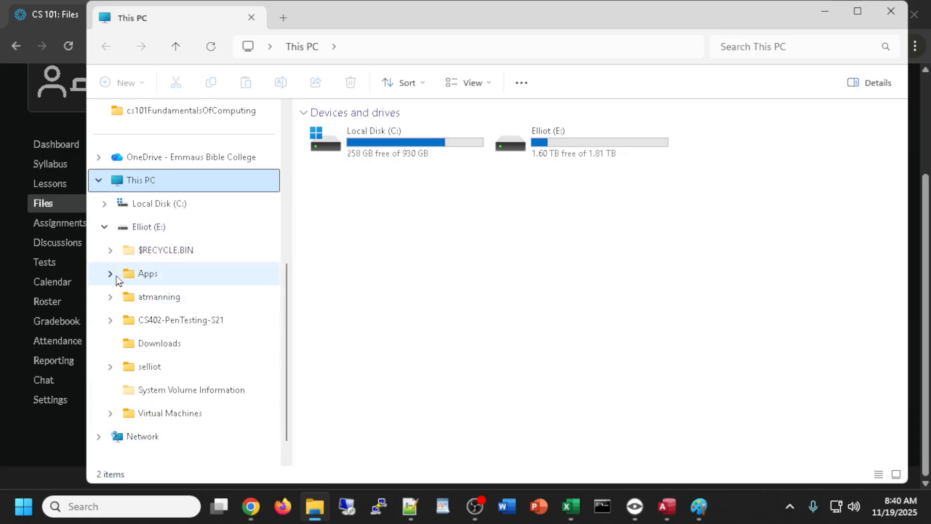
click(110, 296)
click(116, 297)
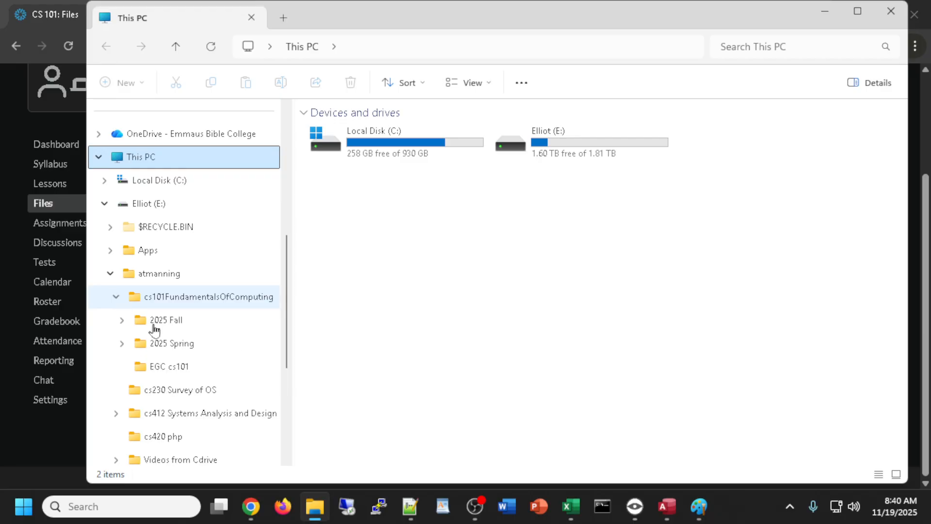
click(122, 320)
click(164, 271)
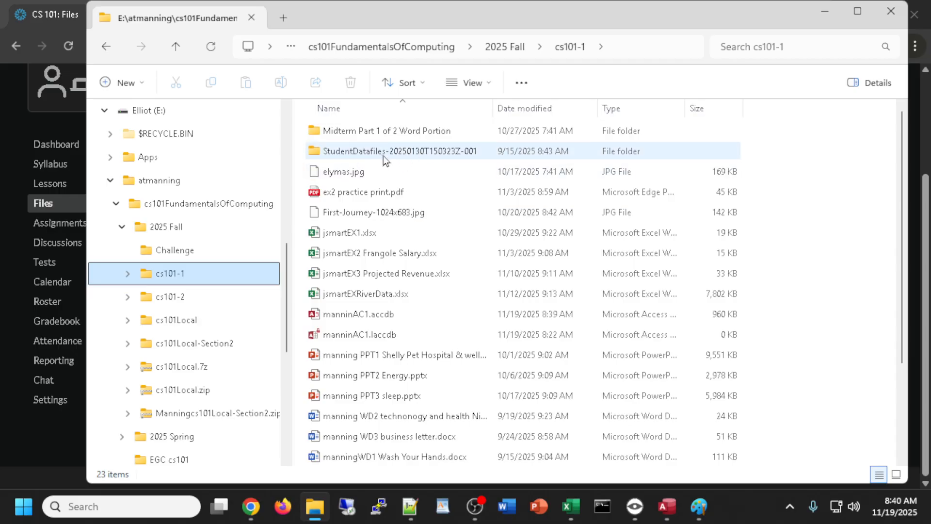
click(350, 149)
double_click(350, 149)
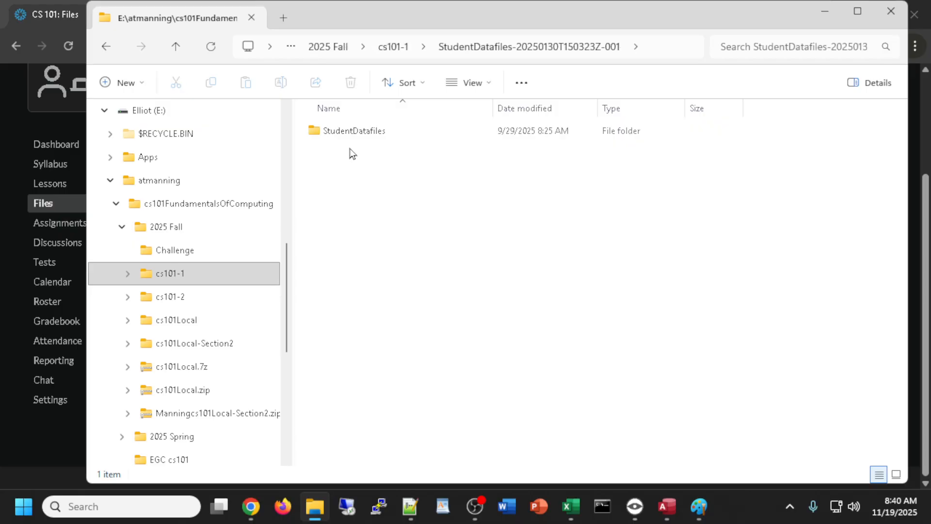
double_click(369, 135)
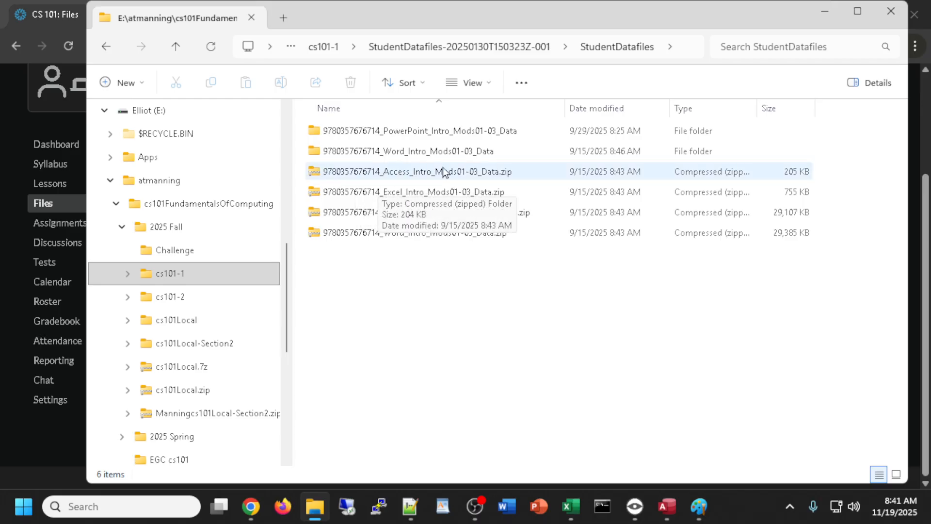
right_click(347, 173)
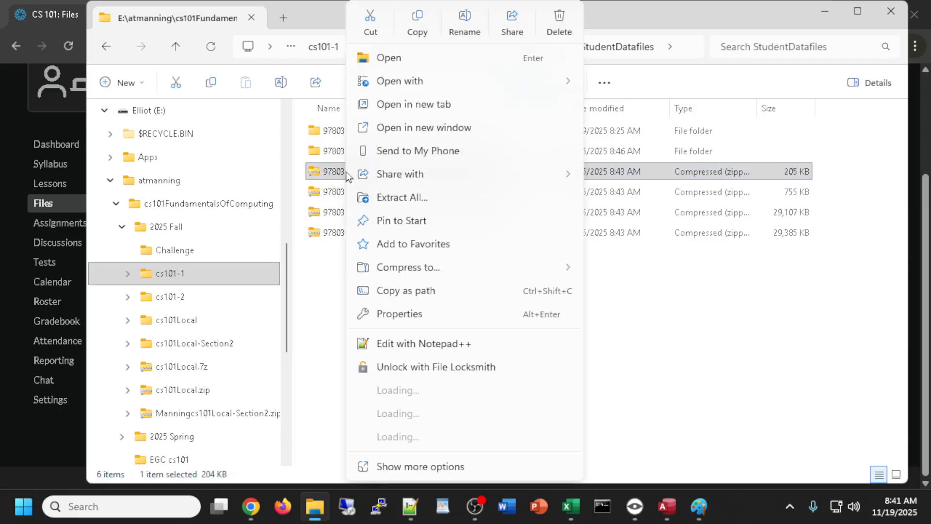
click(402, 200)
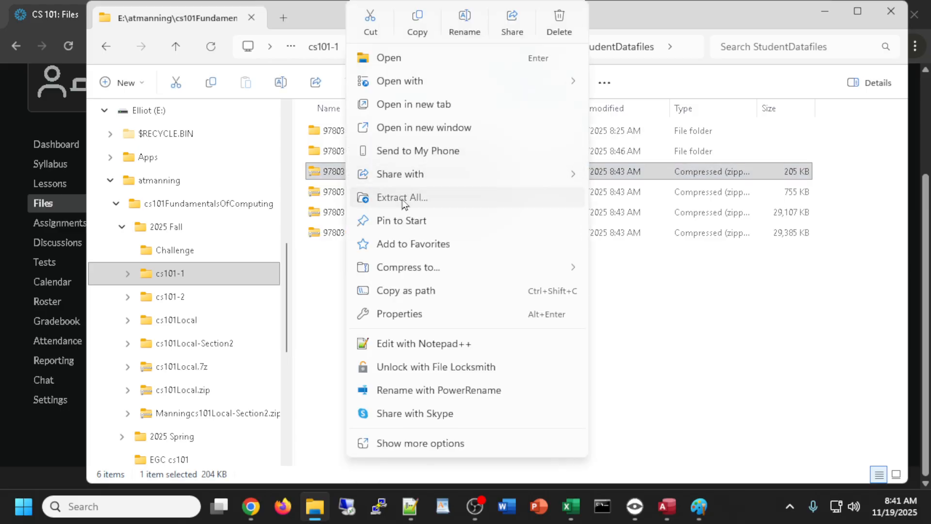
click(579, 394)
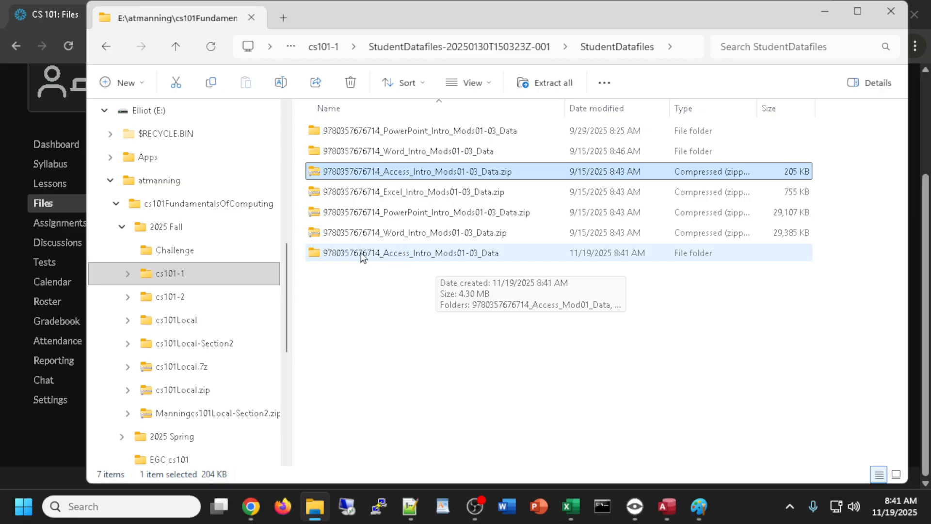
double_click(361, 254)
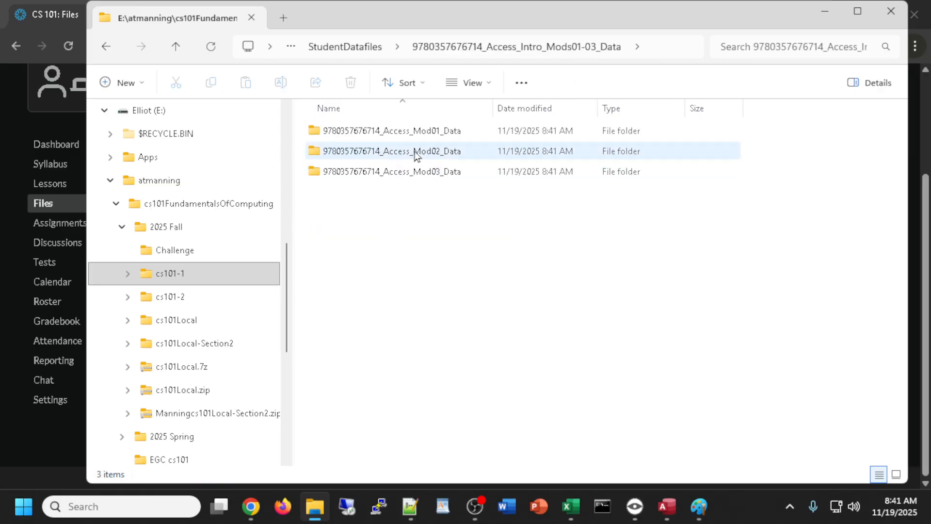
double_click(359, 132)
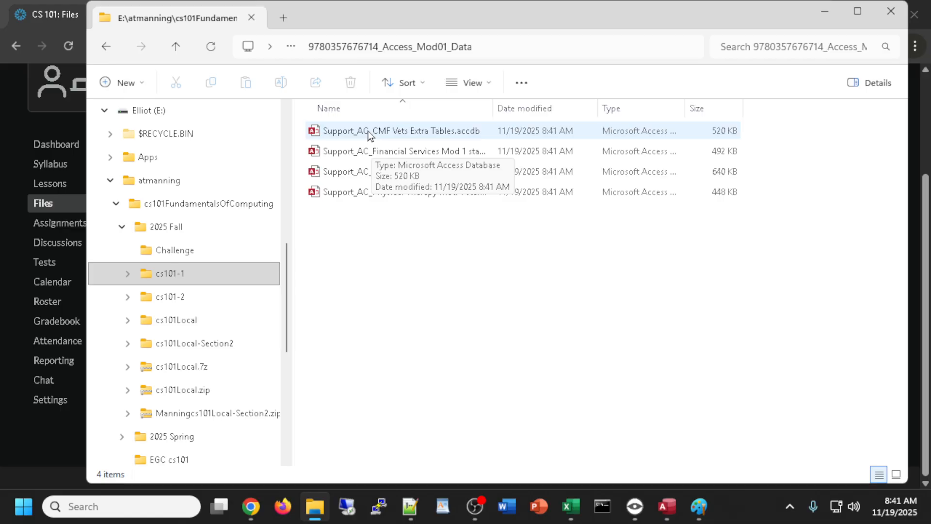
mouse_move(673, 516)
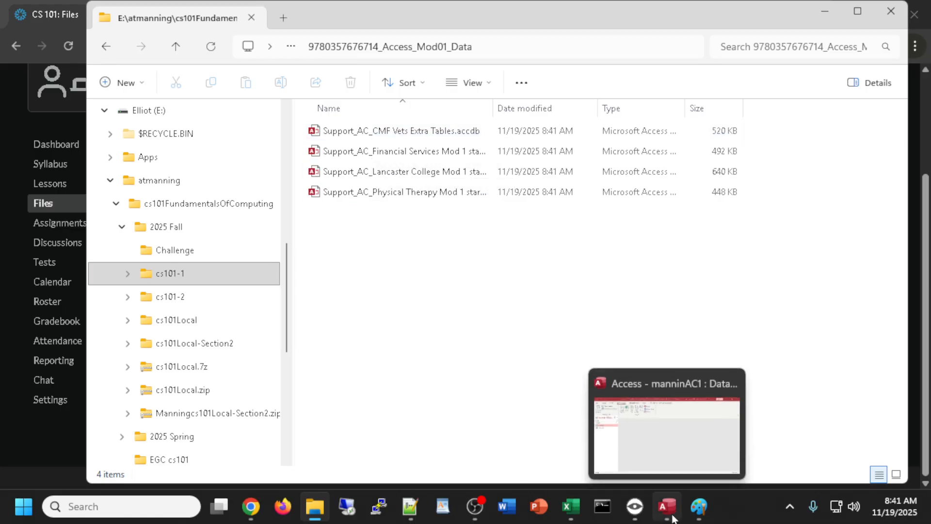
- Switch to Access and start an import from another Access database, browsing for the source file
click(651, 450)
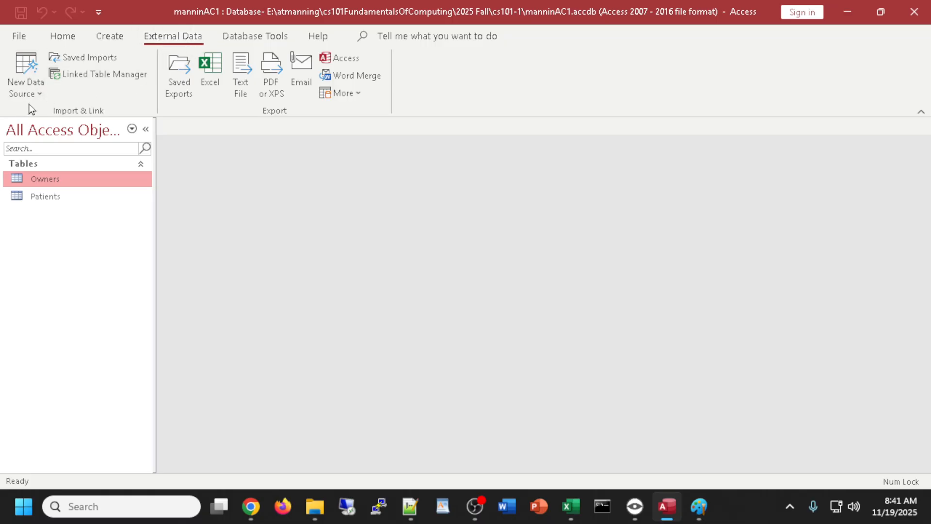
click(27, 80)
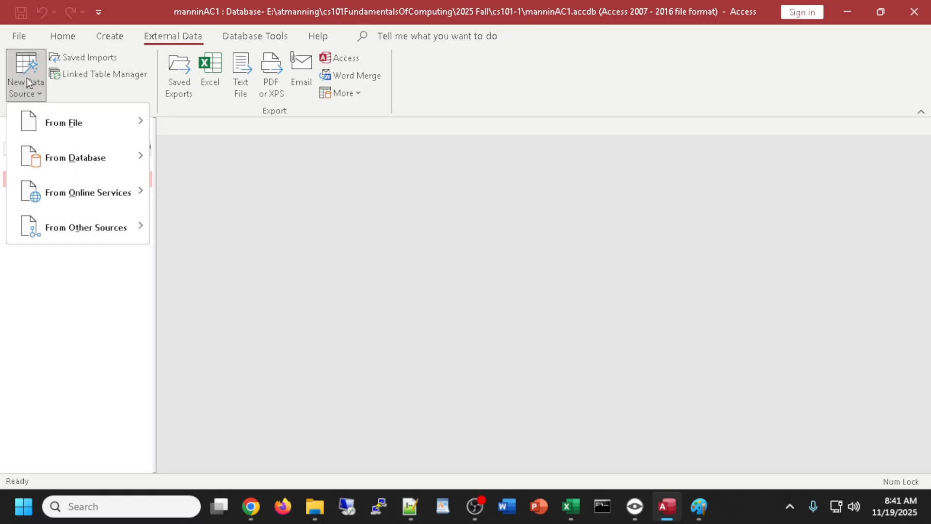
mouse_move(62, 158)
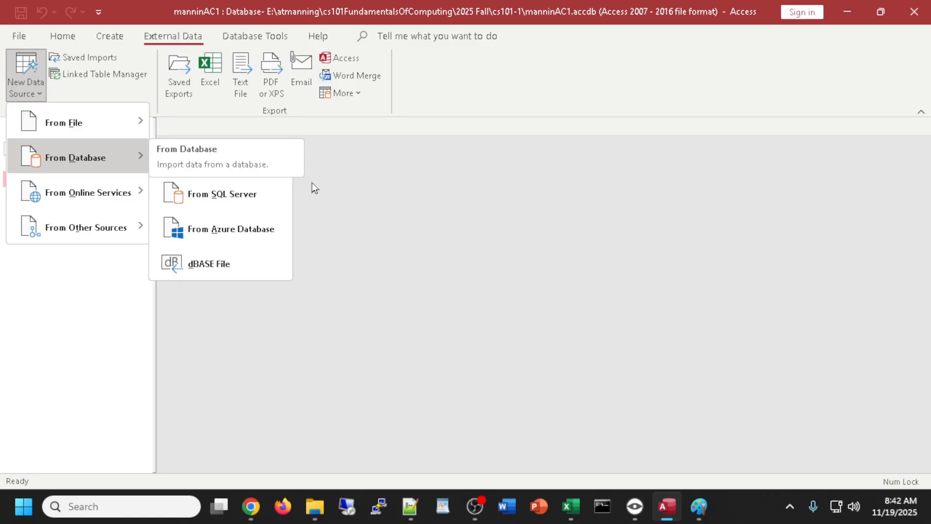
click(196, 165)
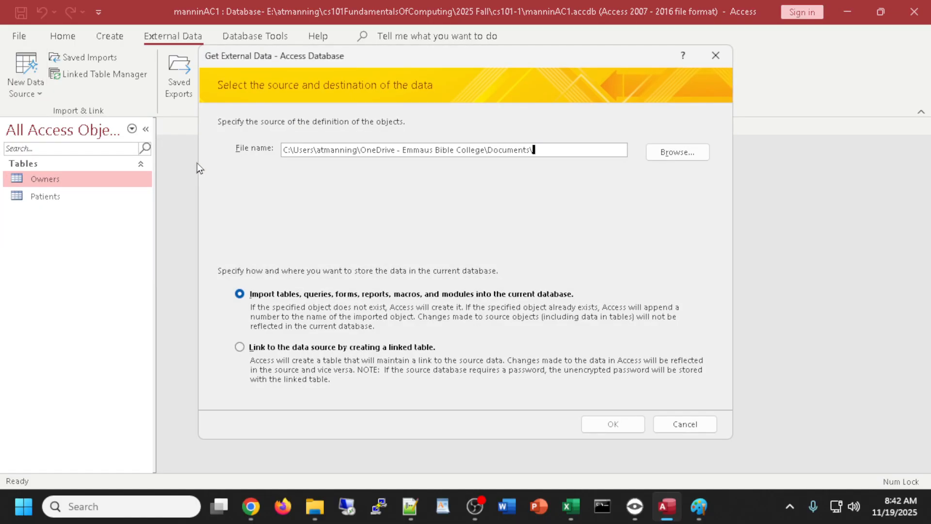
click(665, 154)
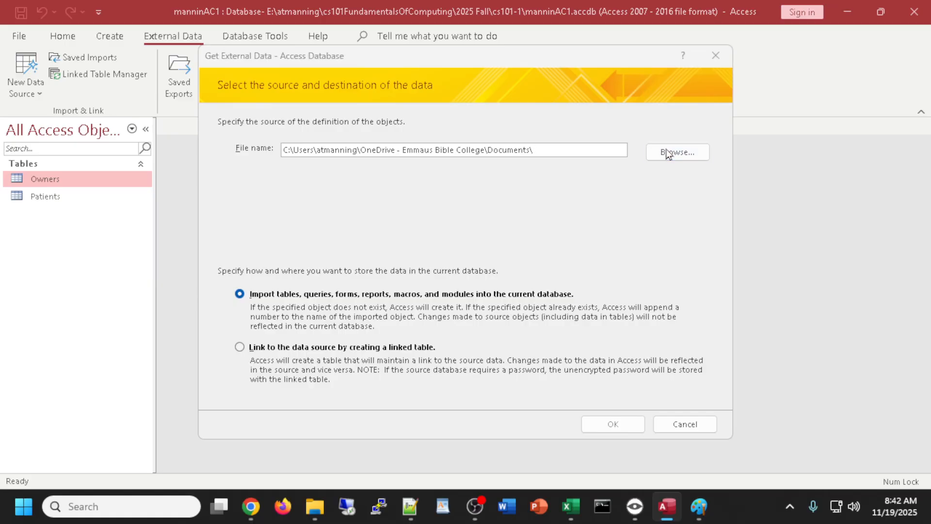
scroll(298, 287, down, 3)
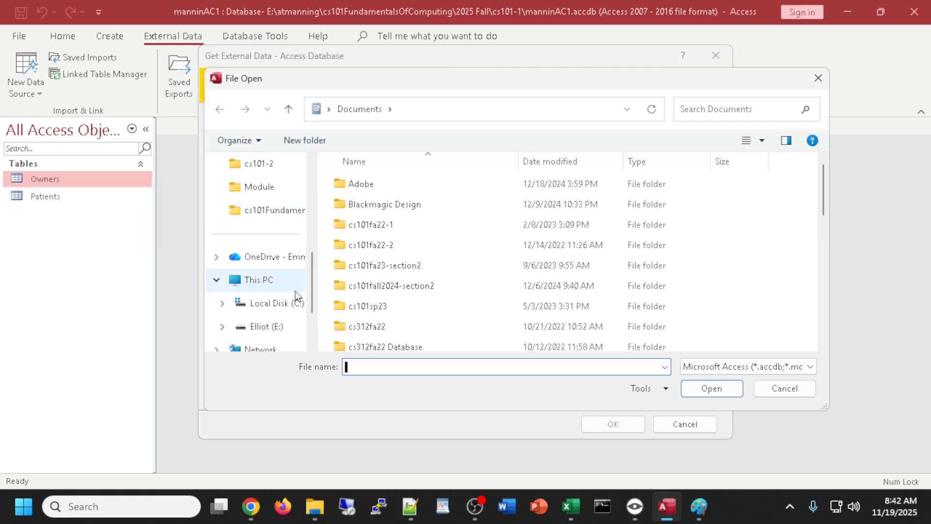
click(268, 328)
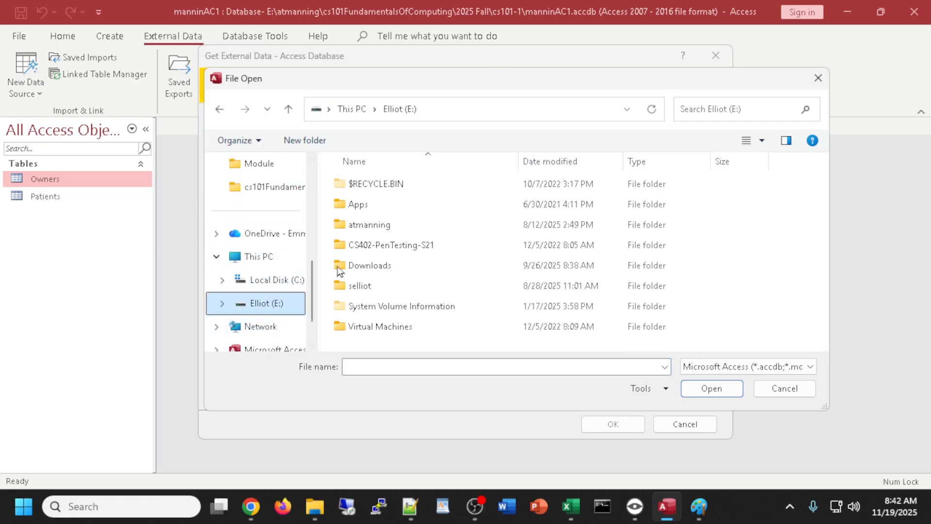
double_click(369, 225)
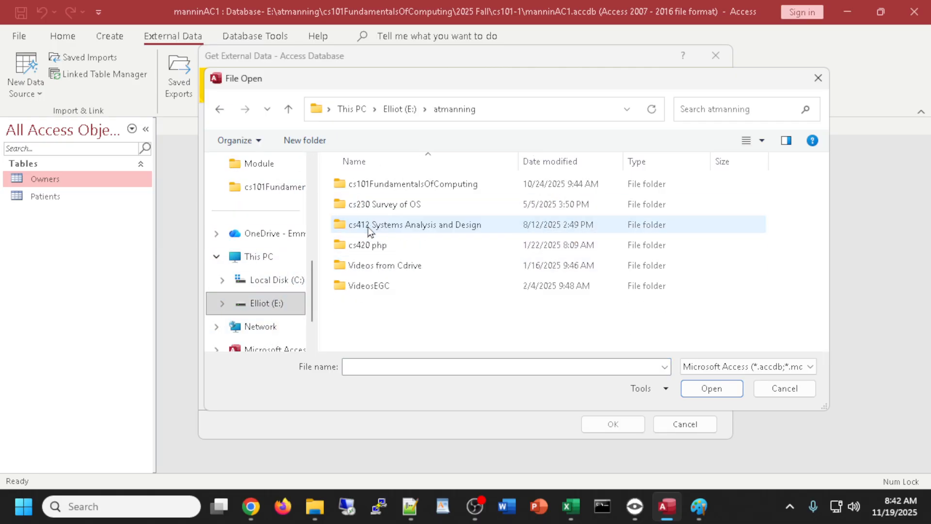
double_click(361, 184)
double_click(364, 184)
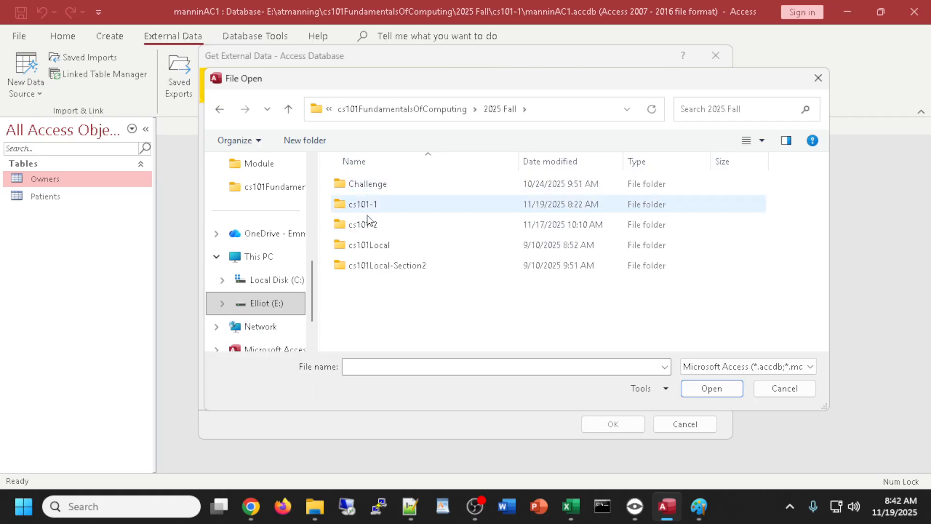
double_click(363, 206)
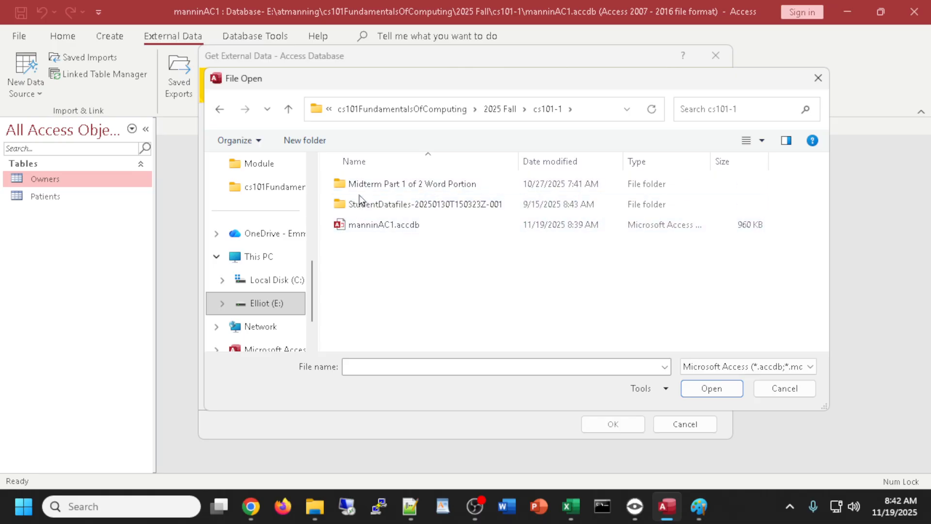
double_click(365, 204)
double_click(359, 185)
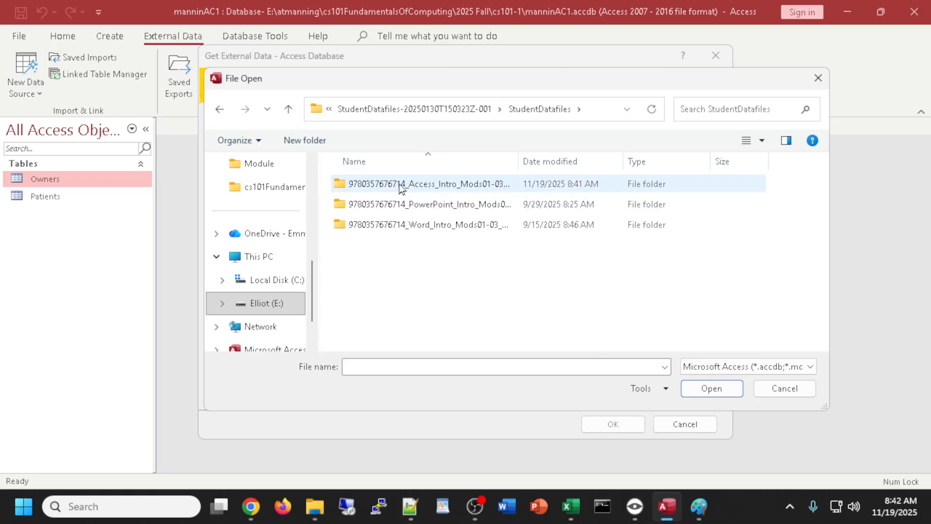
double_click(415, 180)
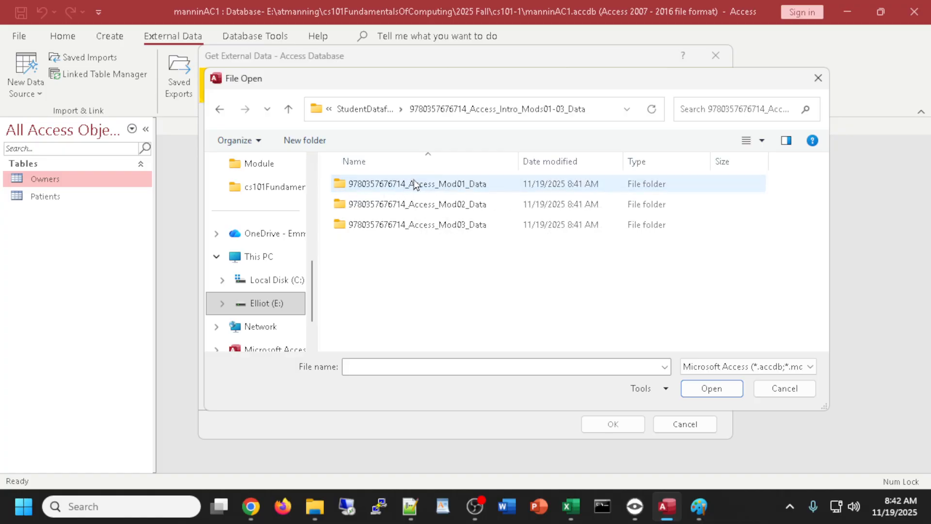
double_click(392, 185)
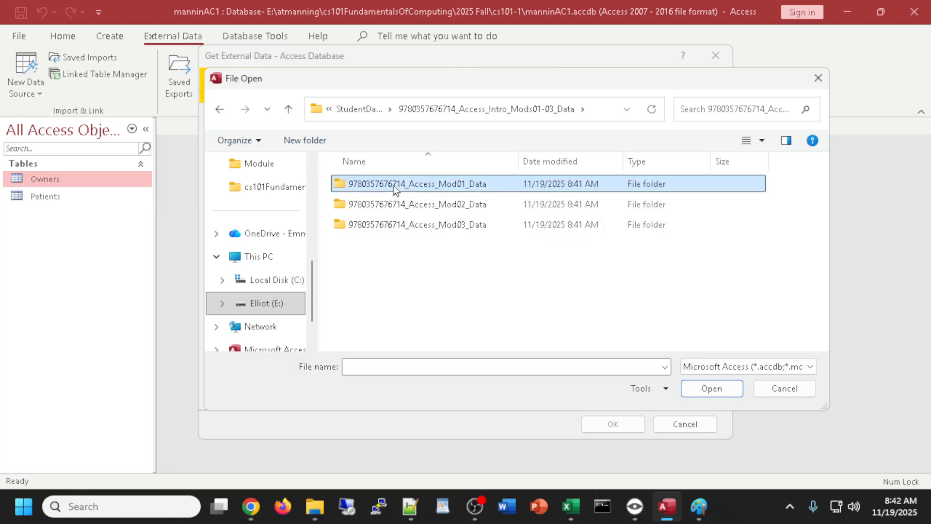
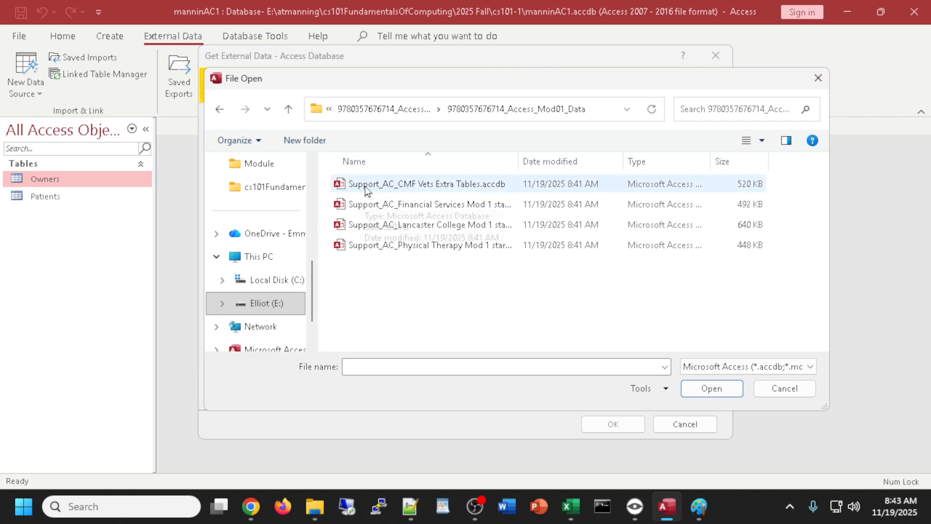
double_click(418, 187)
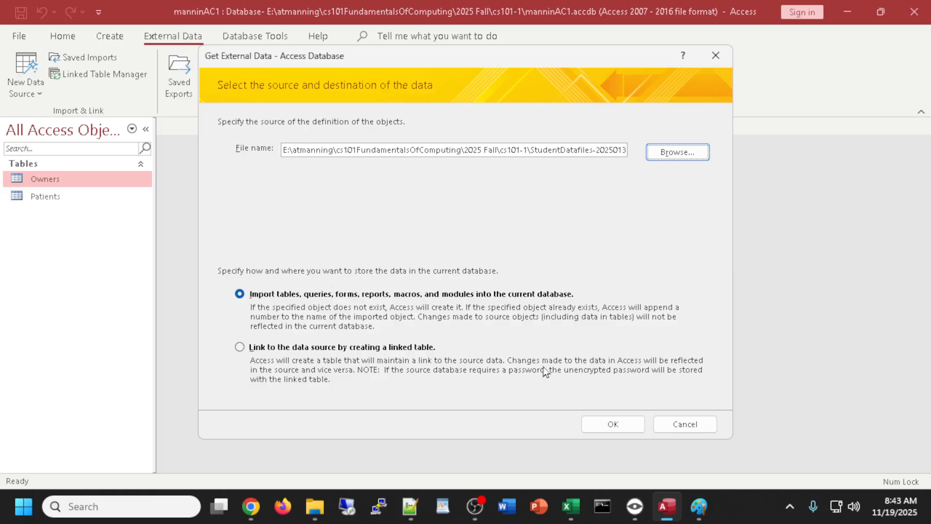
click(605, 426)
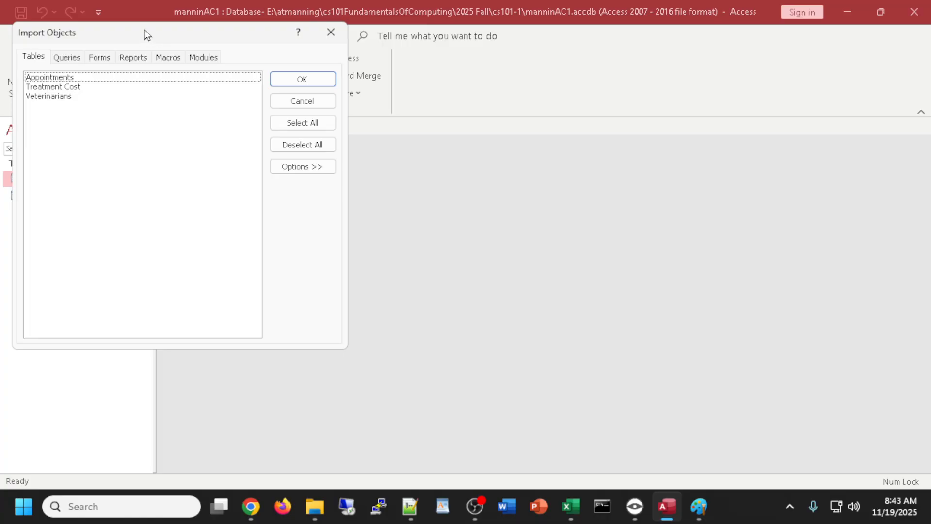
- Check which queries, forms, reports, macros and modules the source database offers for import, and return to its tables
click(66, 59)
click(94, 60)
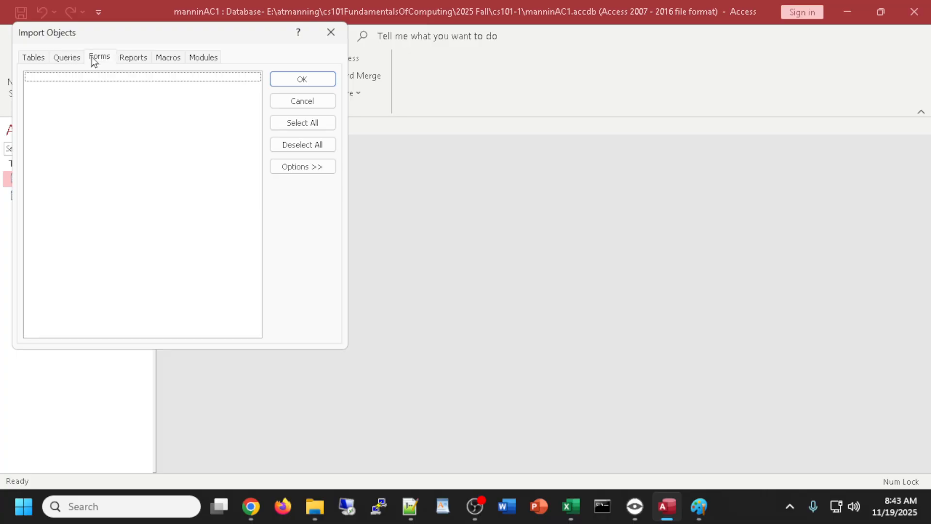
click(129, 58)
click(168, 60)
click(190, 58)
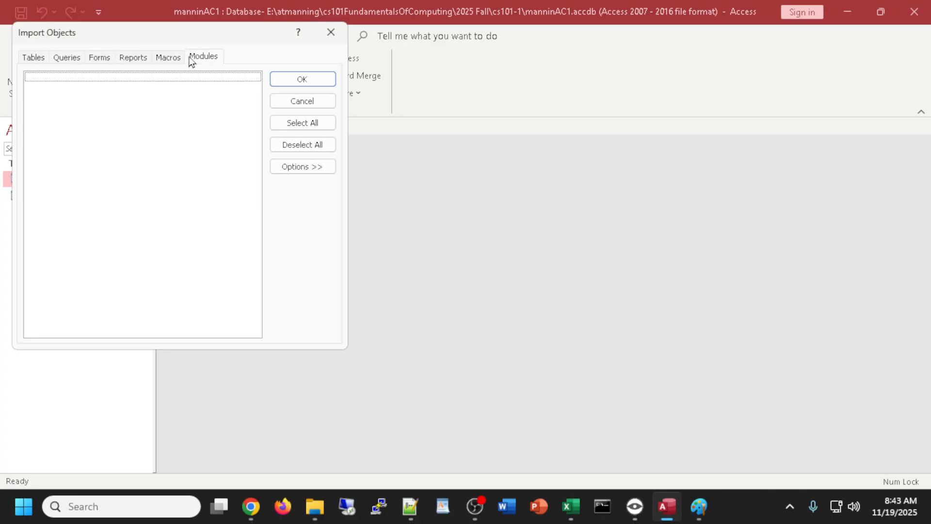
click(36, 59)
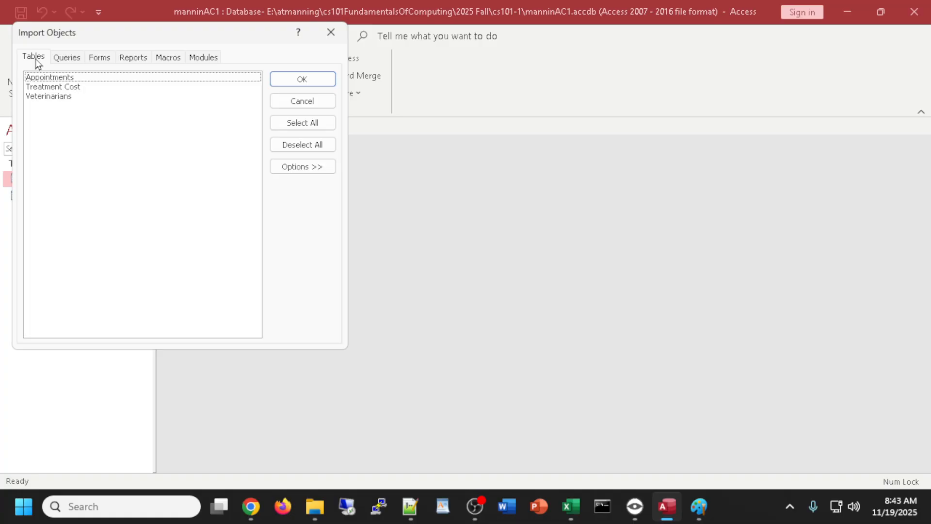
- Import all the listed tables, Appointments, Treatment Cost and Veterinarians, without saving the import steps
click(307, 126)
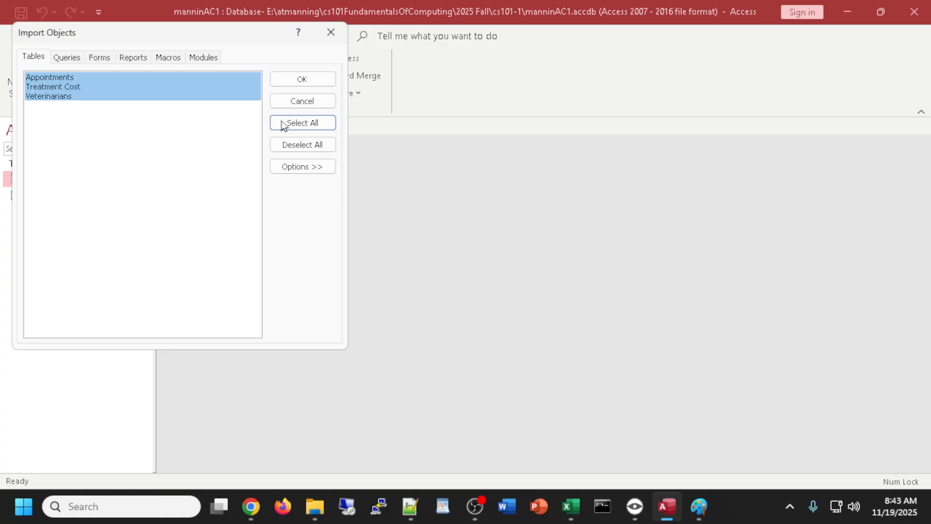
click(312, 128)
click(302, 80)
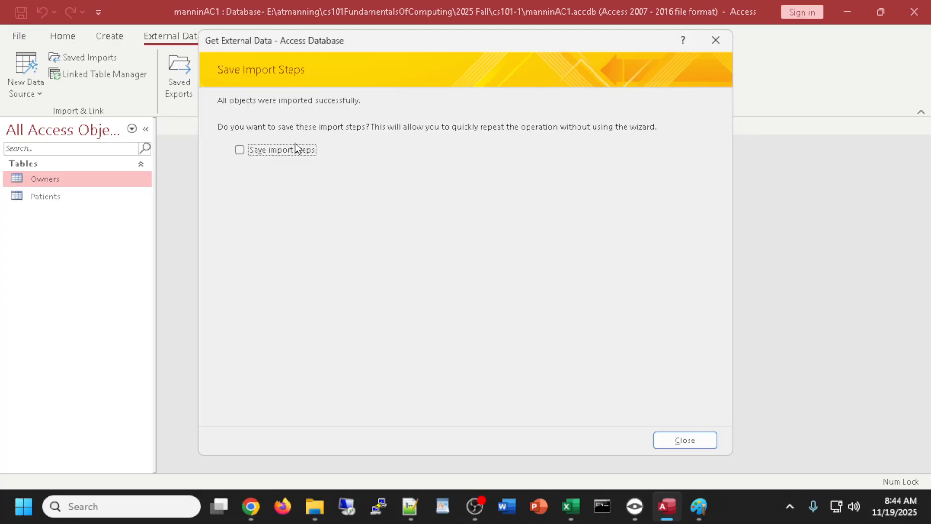
click(686, 440)
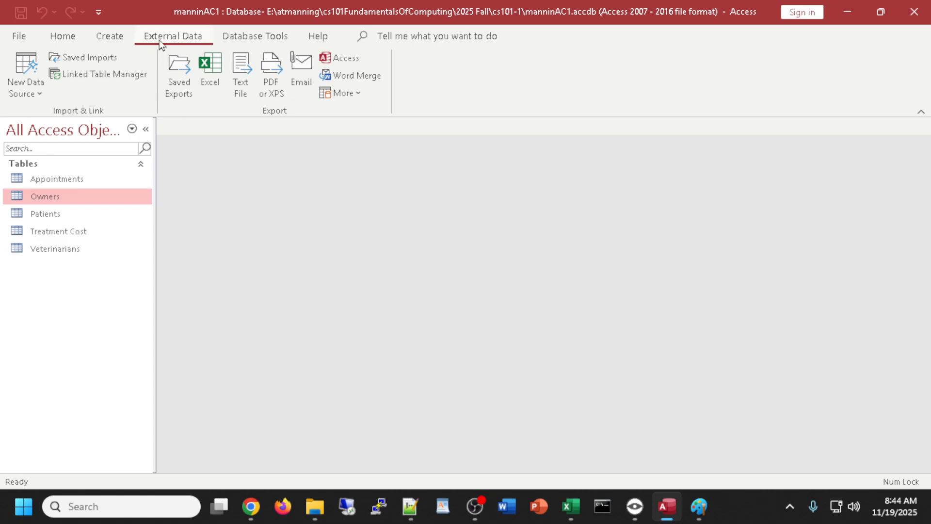
click(19, 82)
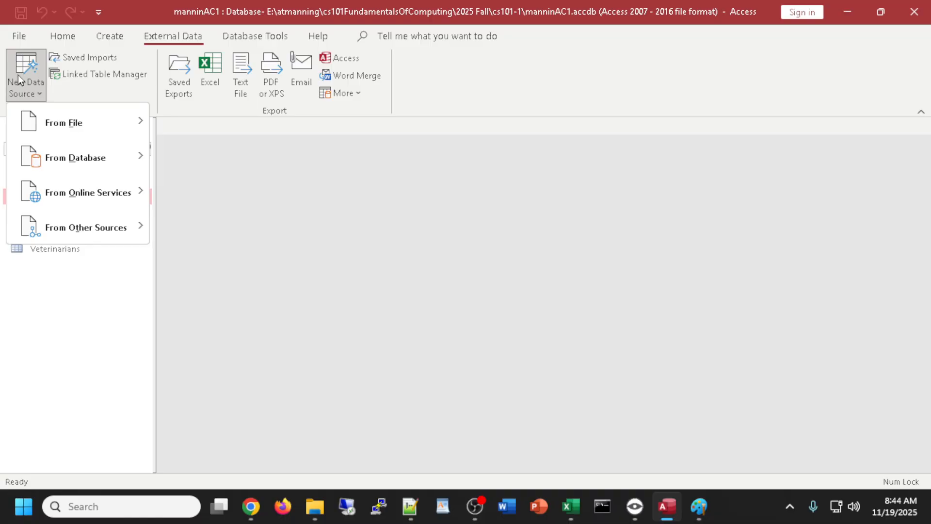
mouse_move(87, 159)
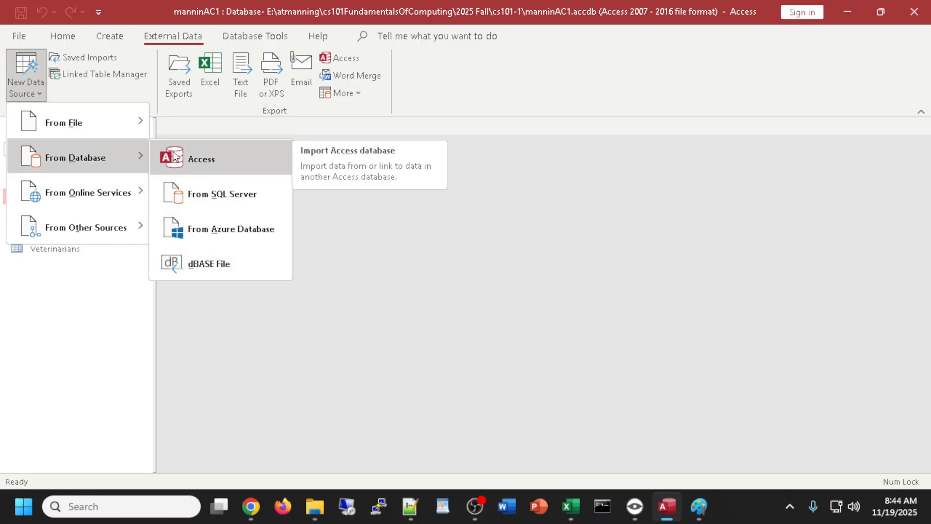
key(Escape)
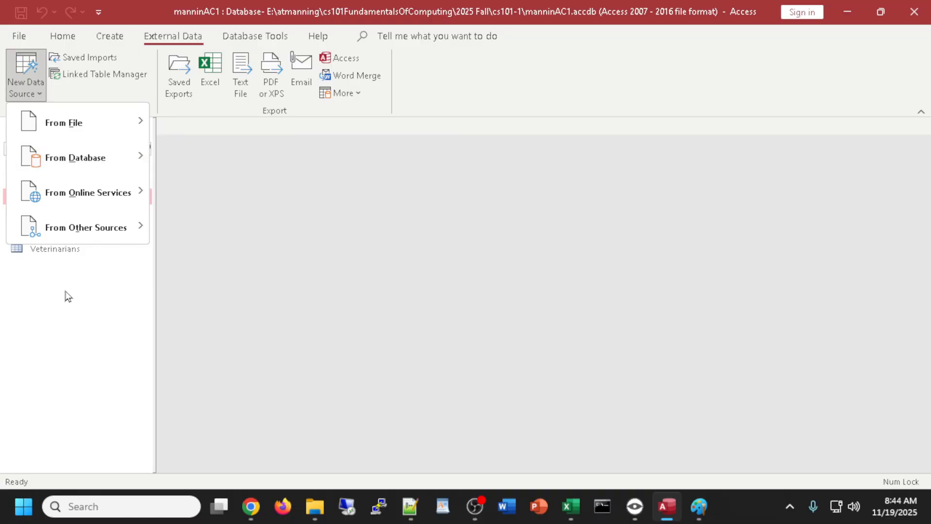
key(Escape)
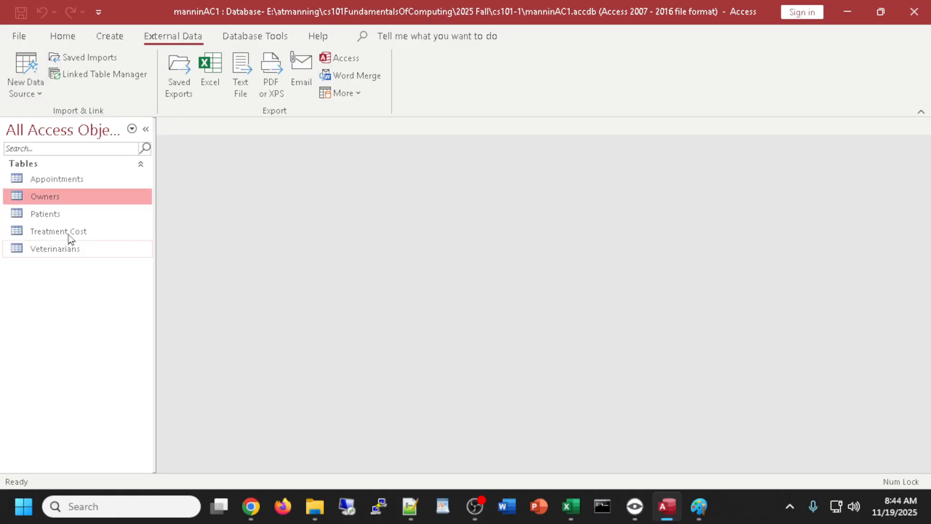
- Open the imported Appointments, Veterinarians and Treatment Cost tables in turn to review their fields and records
double_click(50, 183)
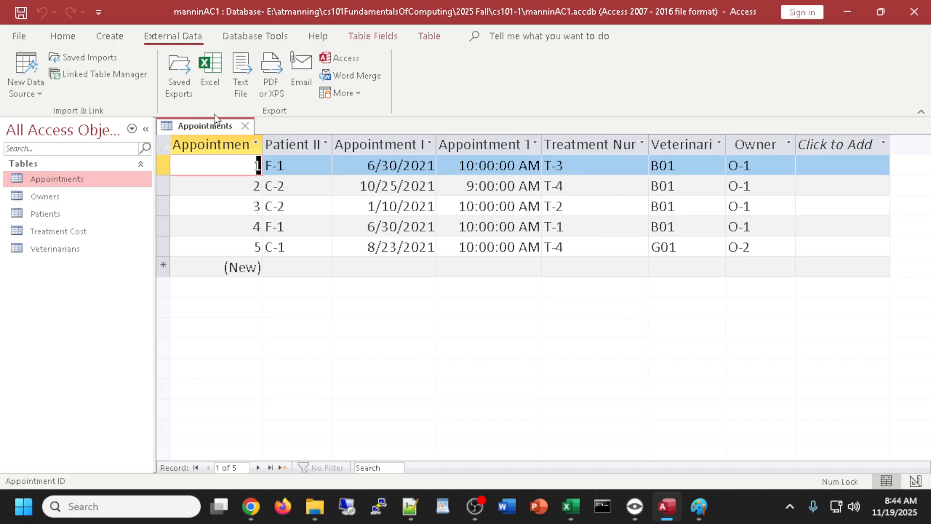
click(244, 126)
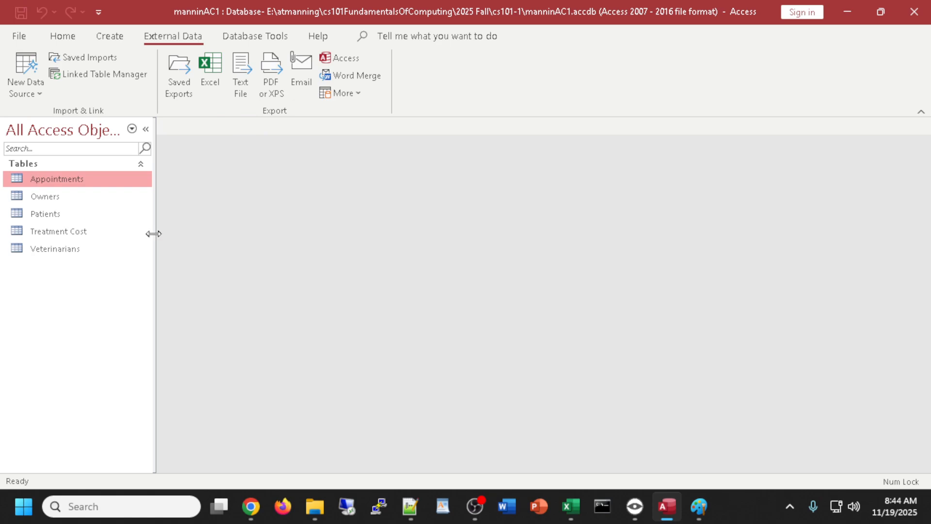
double_click(39, 249)
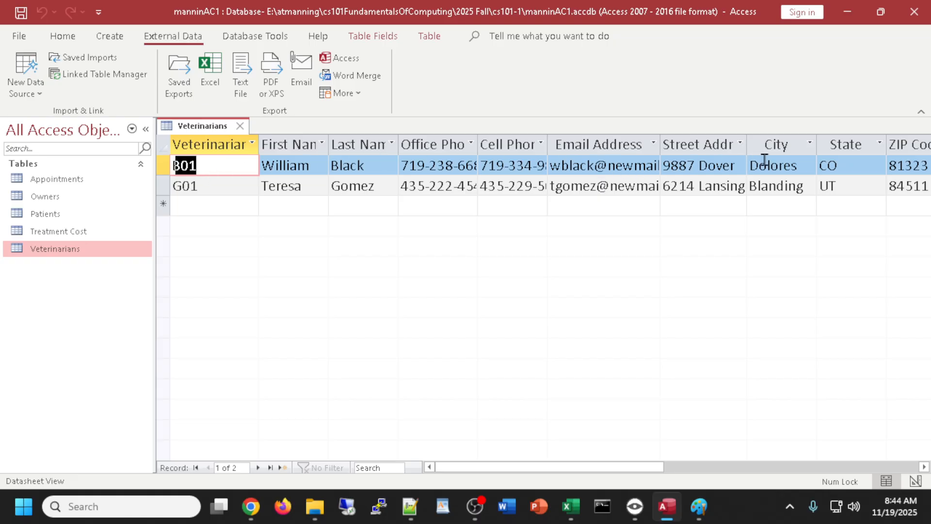
click(73, 184)
double_click(73, 184)
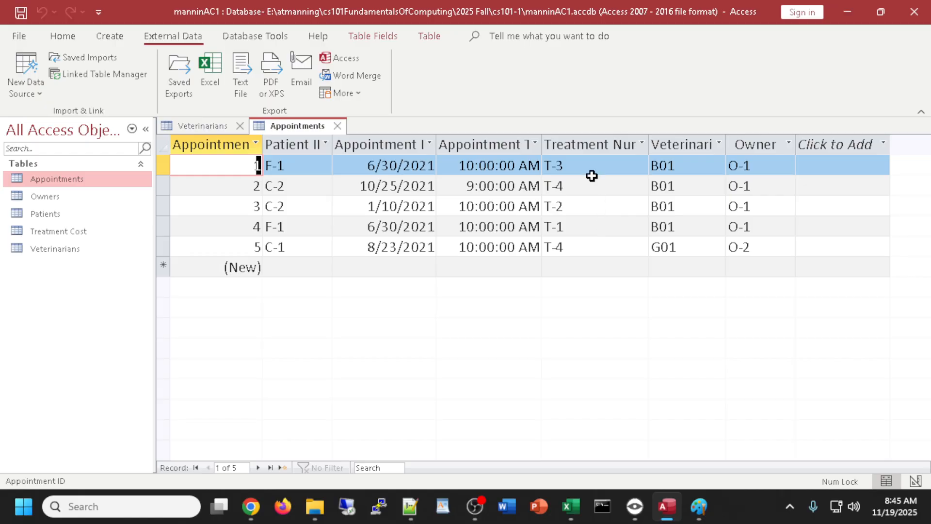
double_click(31, 231)
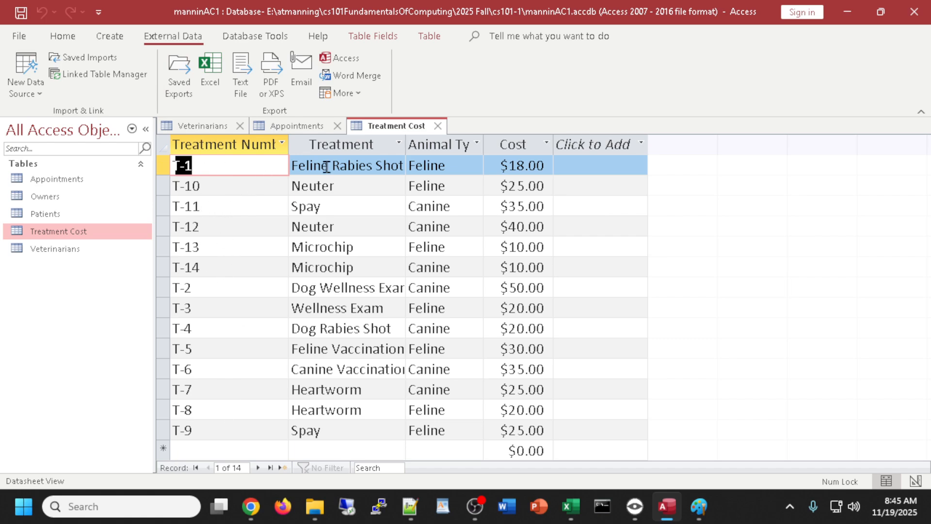
- Select the treatment number field of the Treatment Cost table and examine its field properties
click(362, 39)
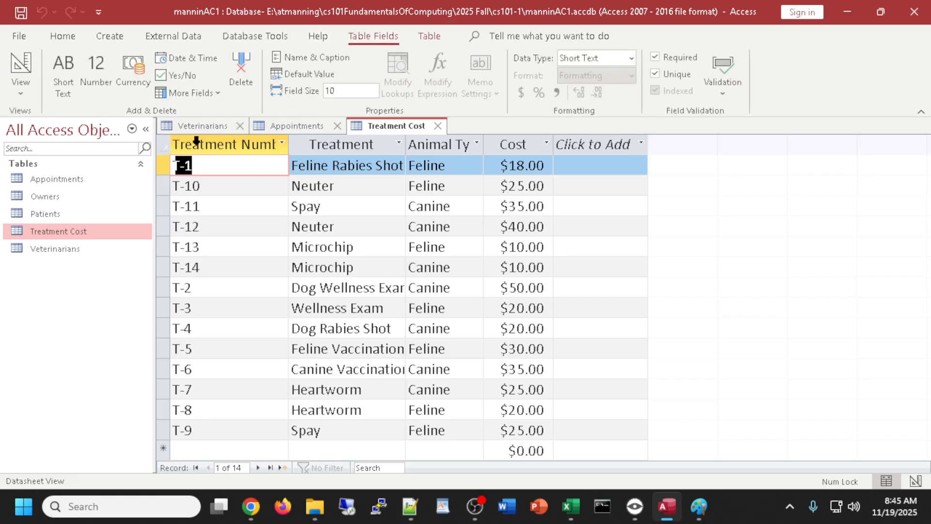
click(196, 142)
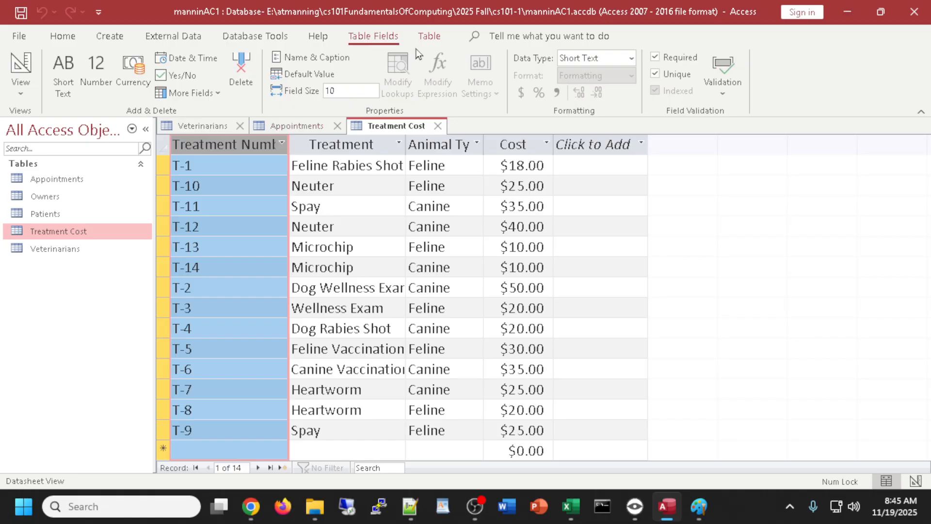
- Examine the Treatment Cost table's field definitions in Design view and return to Datasheet view
click(428, 39)
click(391, 37)
click(21, 66)
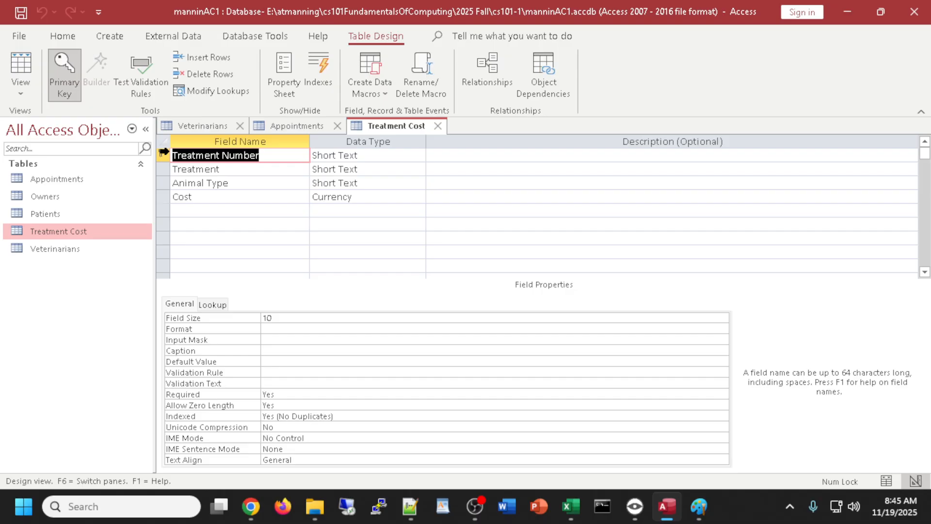
click(21, 66)
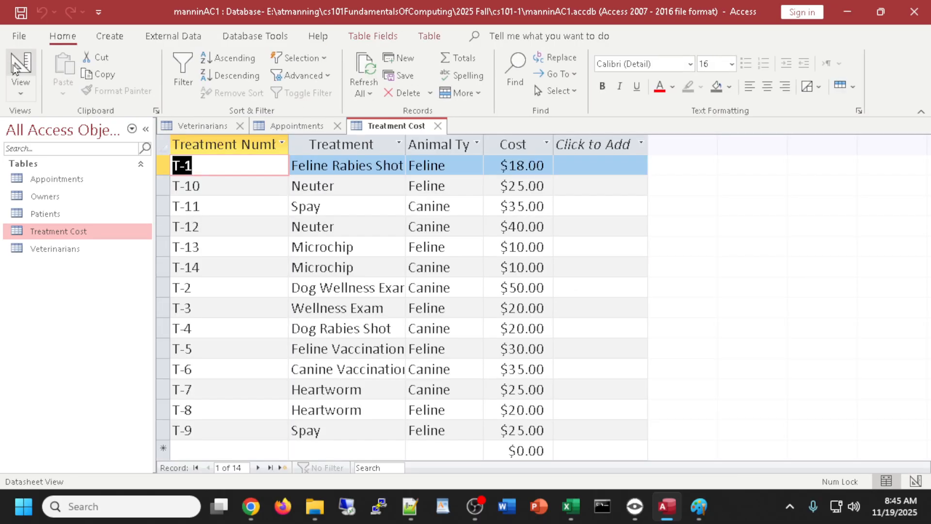
- Close the open Treatment Cost, Appointments and Veterinarians tables
click(437, 126)
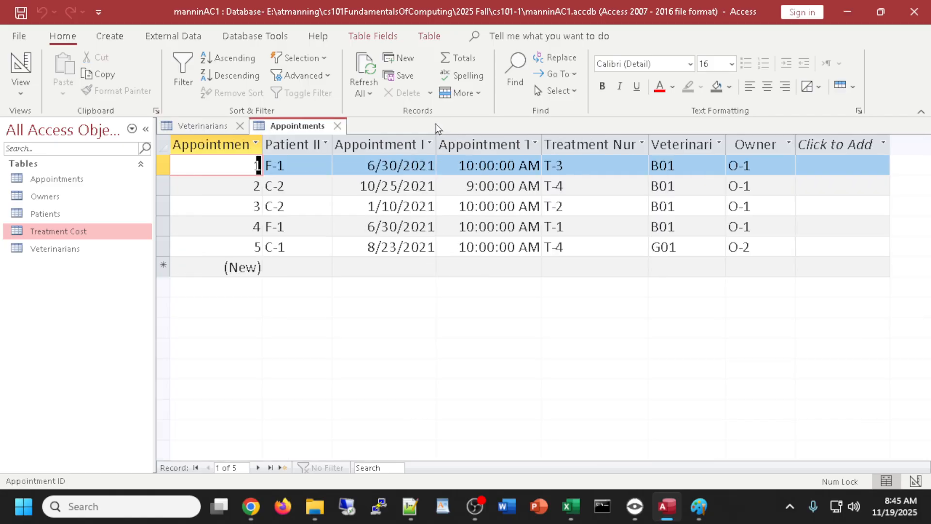
click(339, 126)
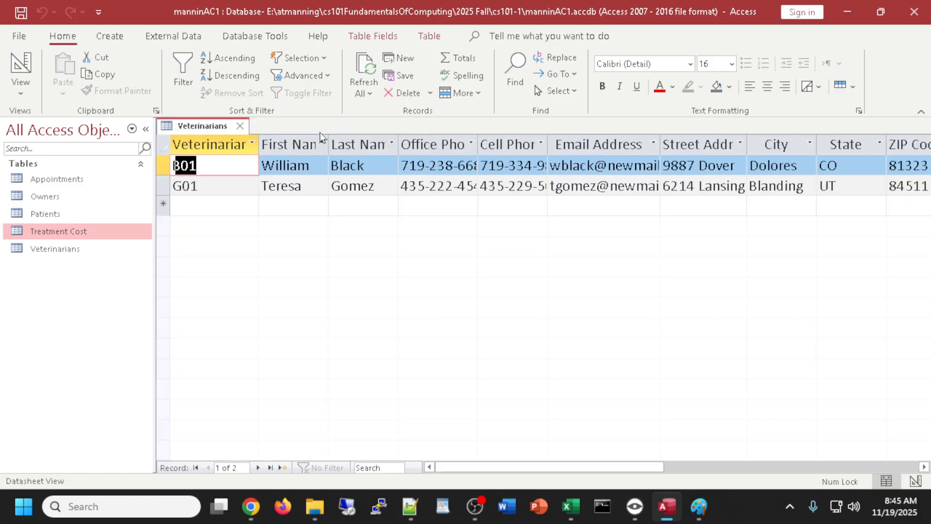
click(241, 127)
- Open the Veterinarians table in Design view, examine each field's data type and properties, and close the table
double_click(54, 249)
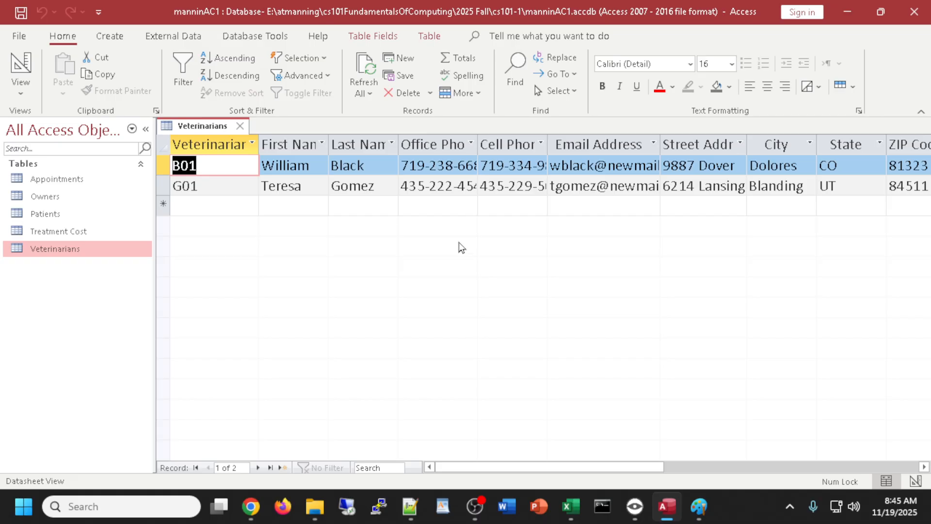
click(20, 64)
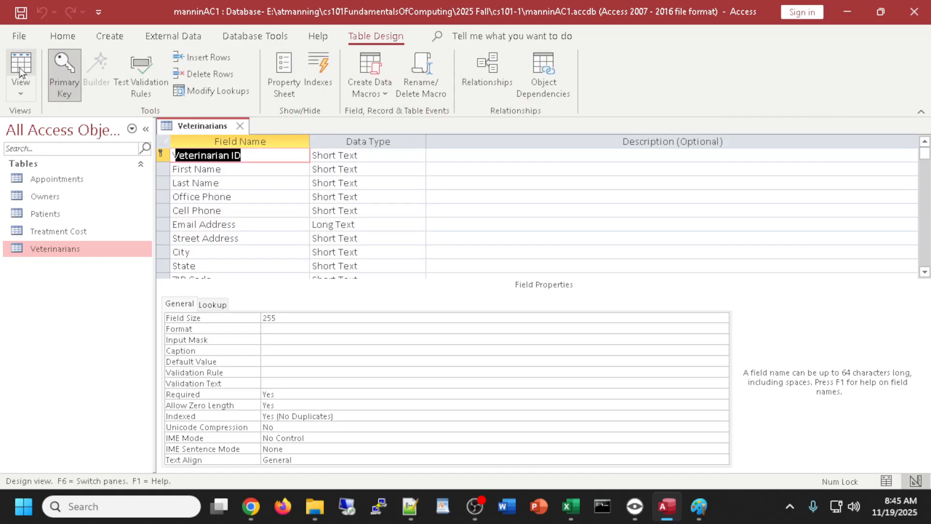
click(183, 169)
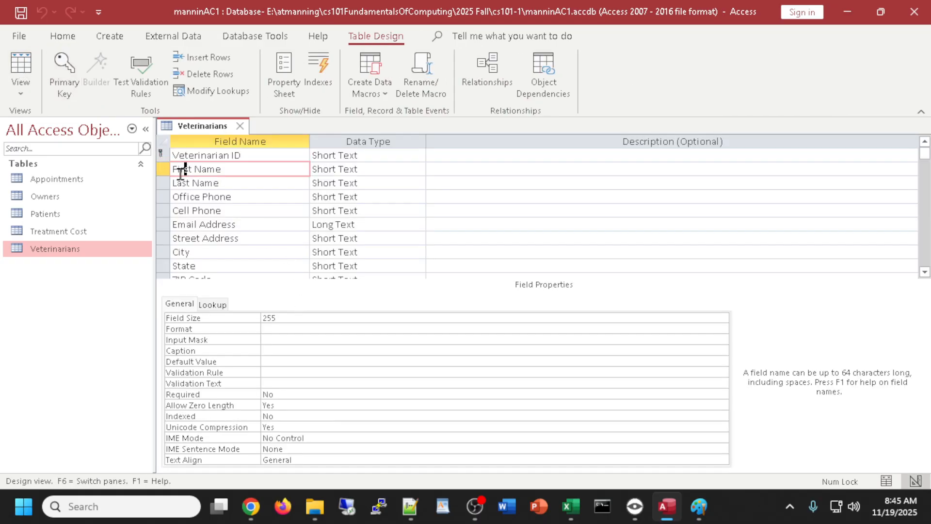
click(165, 183)
click(165, 197)
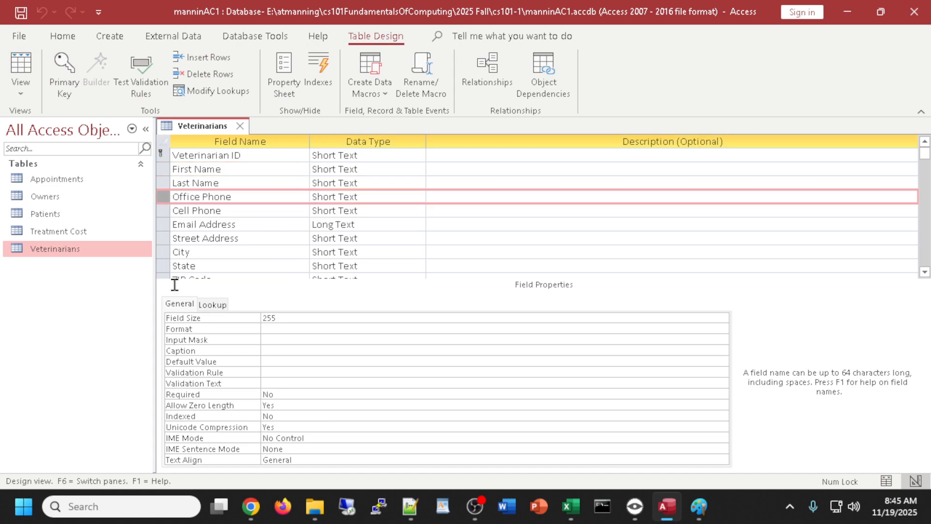
click(164, 210)
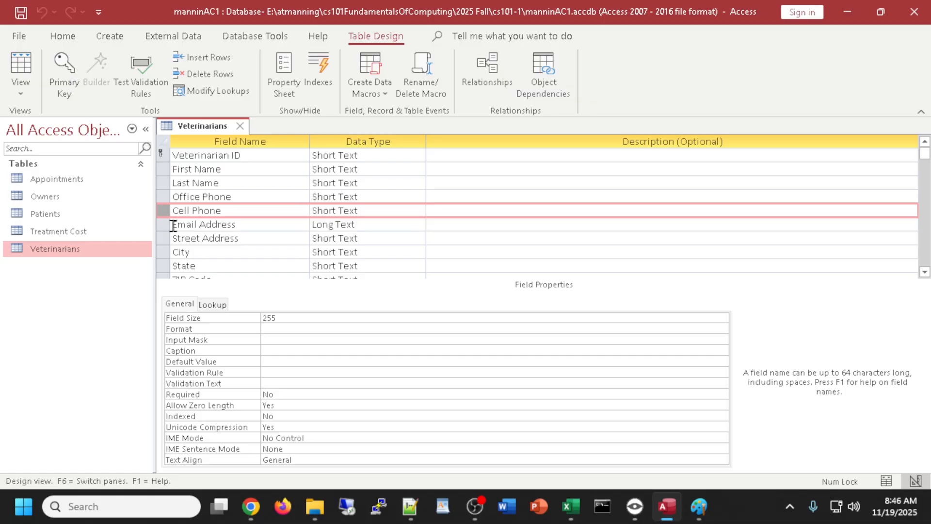
click(174, 225)
click(175, 239)
click(246, 224)
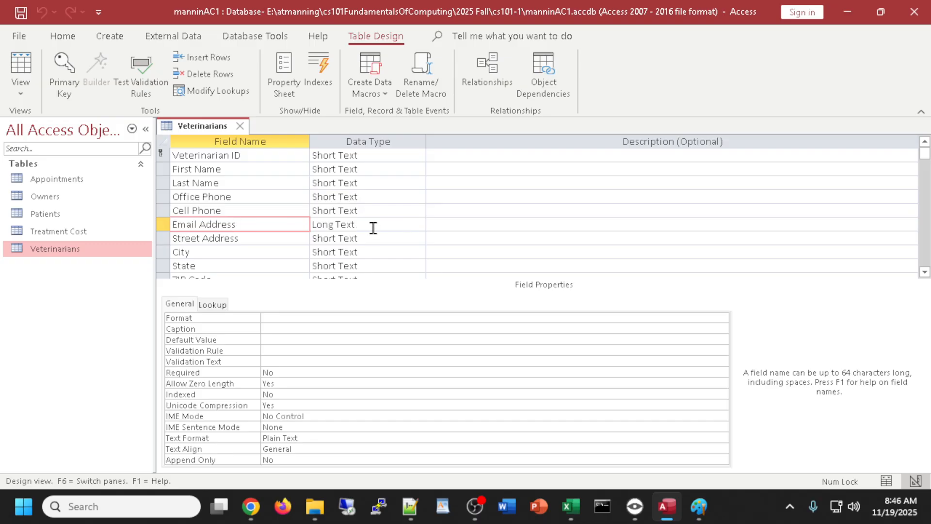
click(194, 238)
scroll(197, 248, down, 2)
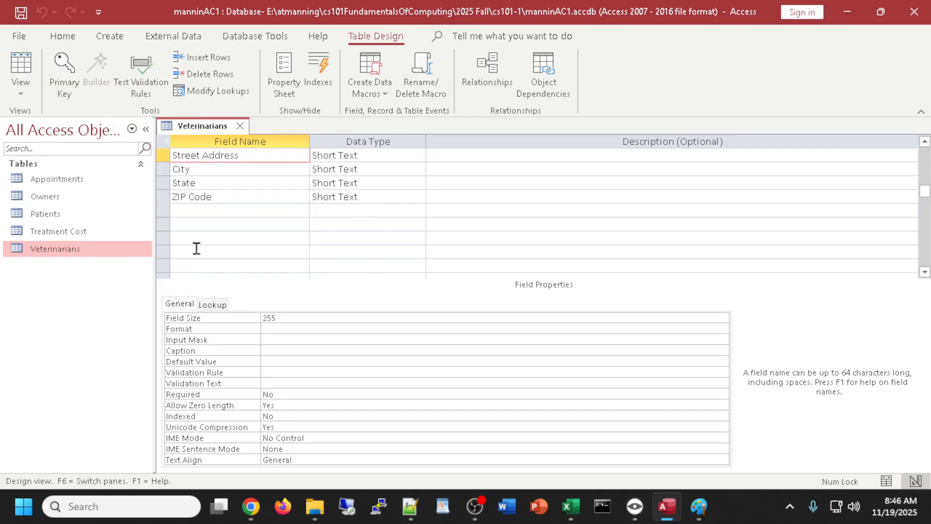
scroll(197, 248, up, 1)
click(240, 125)
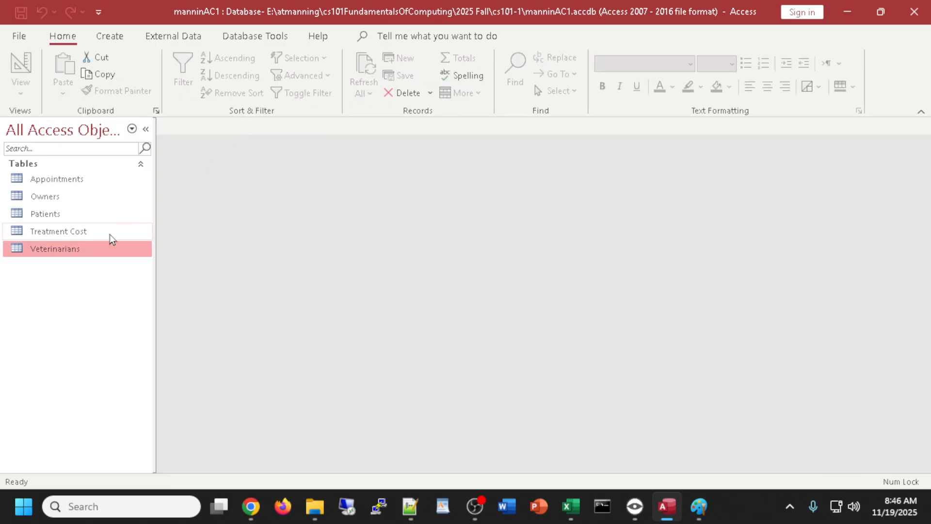
- Open the Treatment Cost table in Design view, check the Cost field's data type, and close the table
double_click(80, 235)
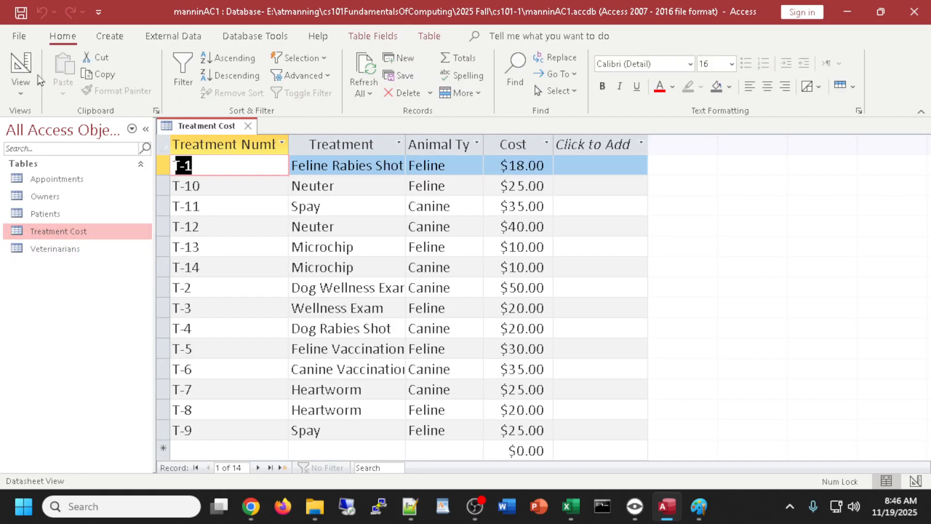
click(29, 71)
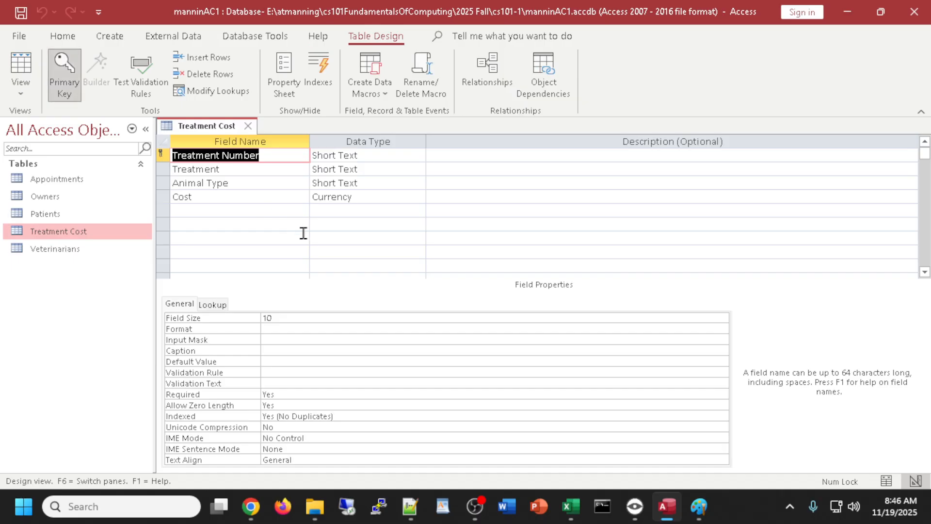
click(333, 196)
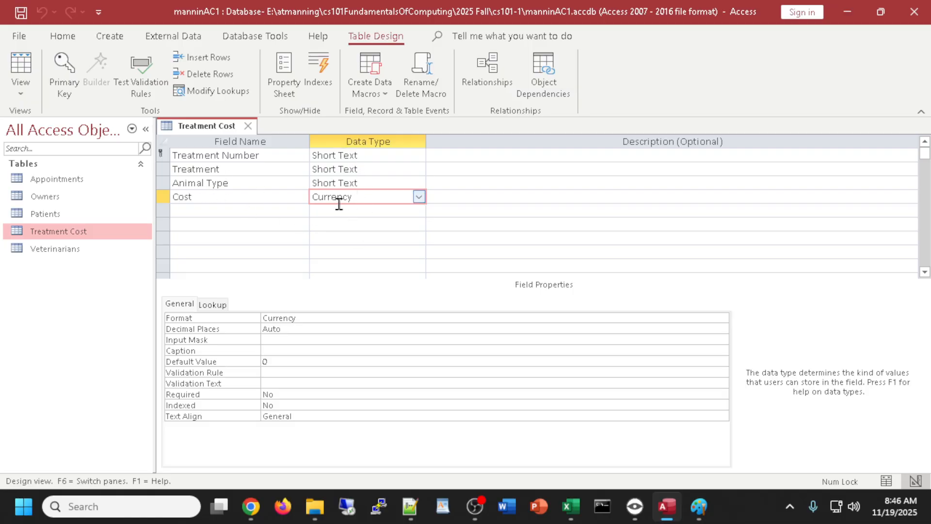
click(248, 126)
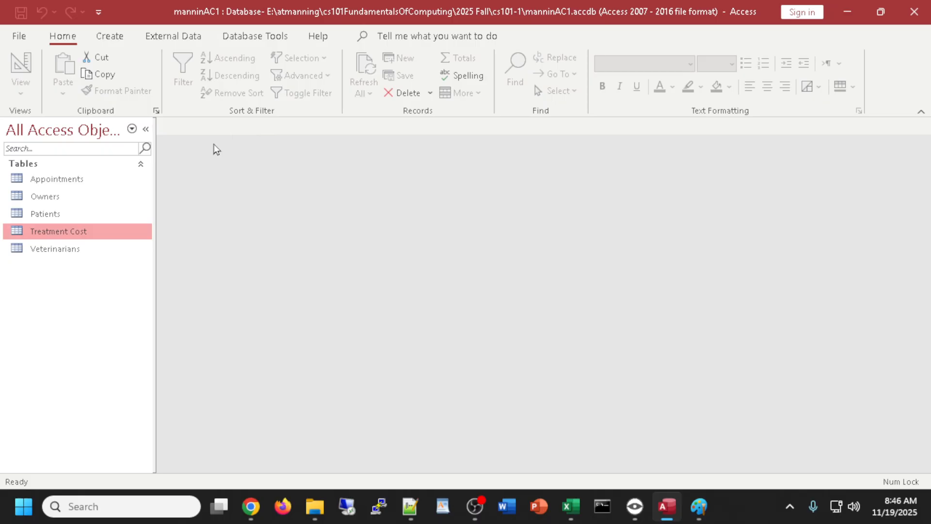
- Examine the Appointments table's primary key and fields in Design view and its records in Datasheet view, closing it when done
double_click(54, 183)
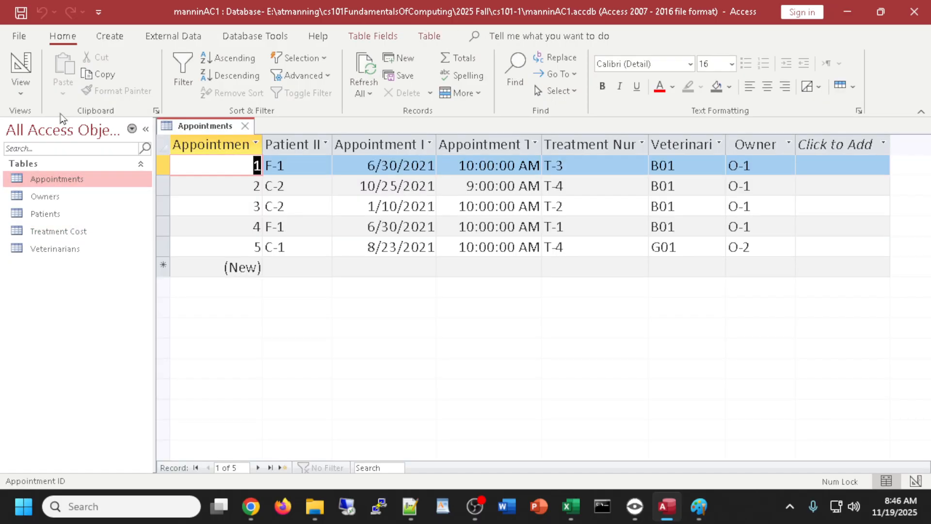
click(21, 69)
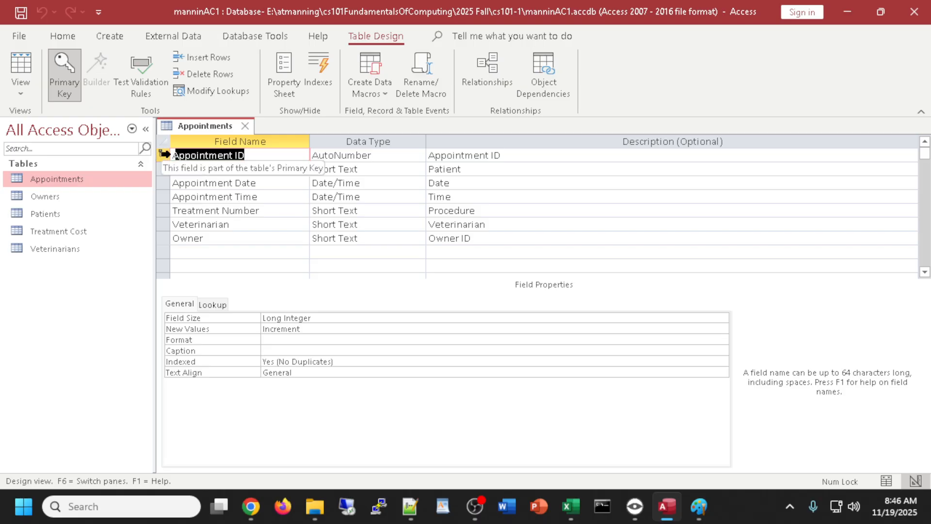
click(245, 126)
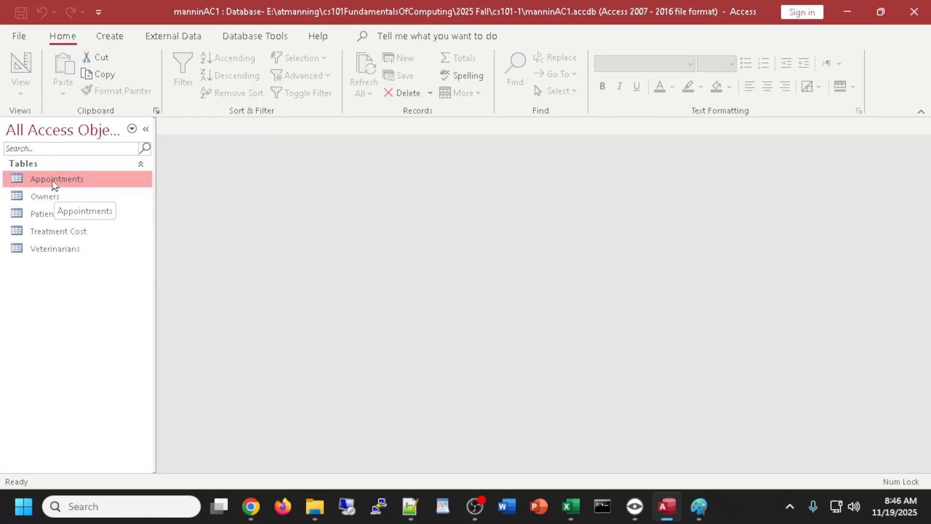
double_click(25, 186)
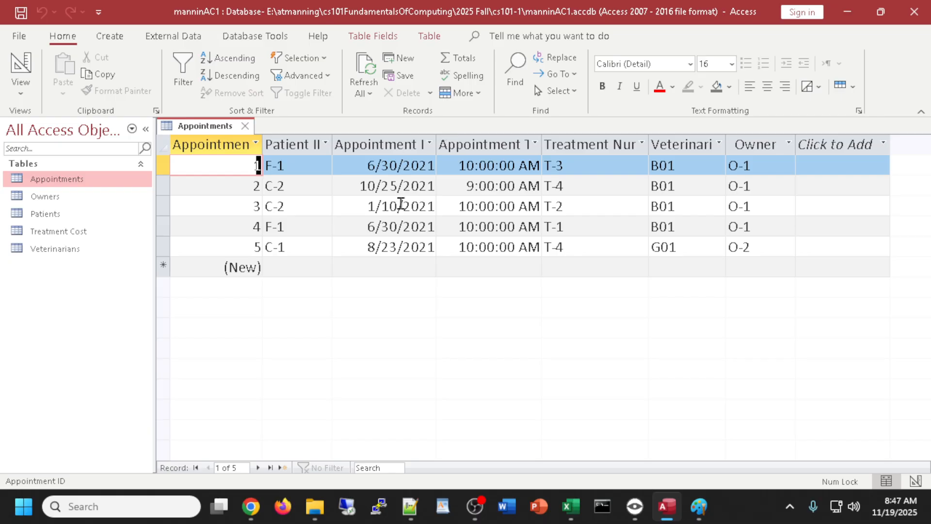
click(245, 127)
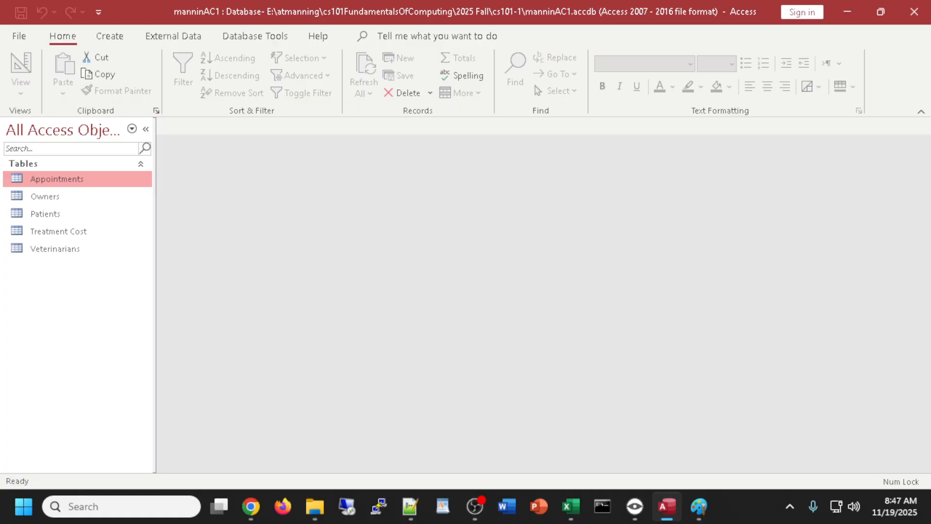
- Start a new query with the Simple Query Wizard
click(251, 506)
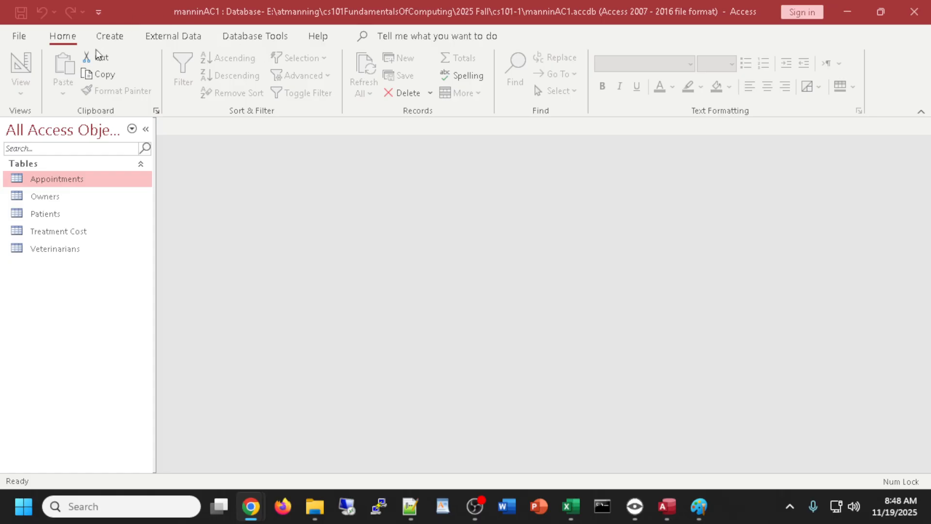
click(107, 39)
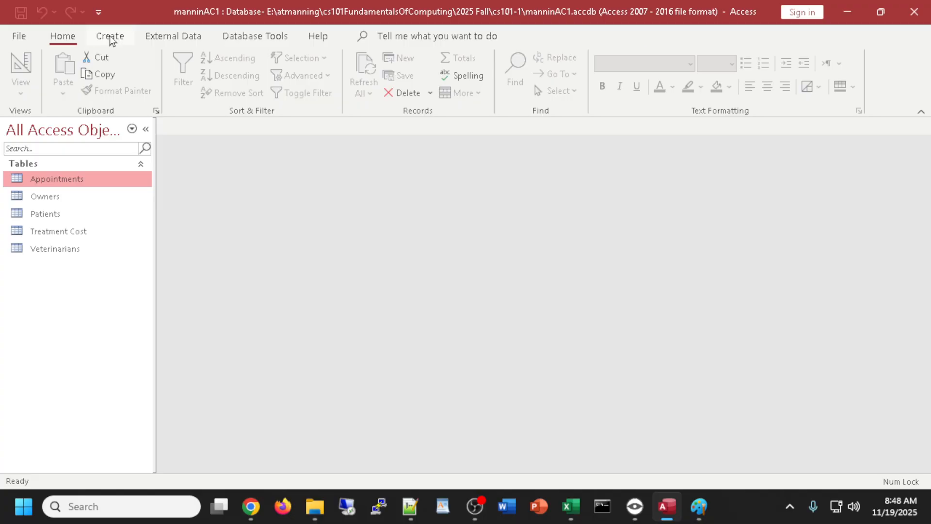
click(111, 41)
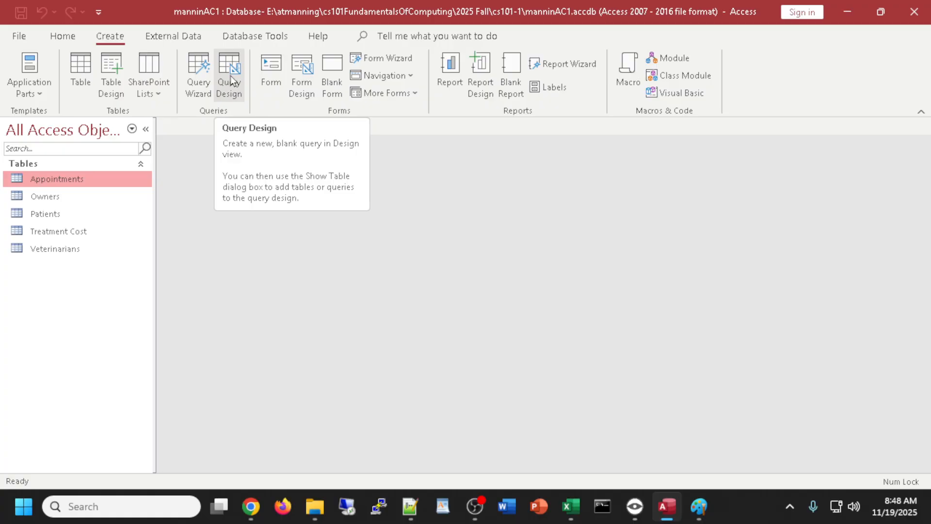
click(198, 73)
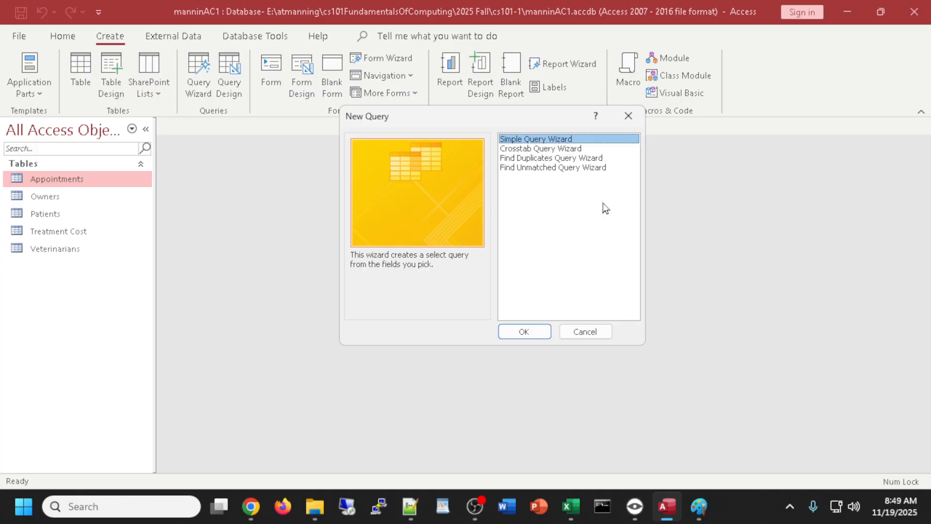
click(540, 331)
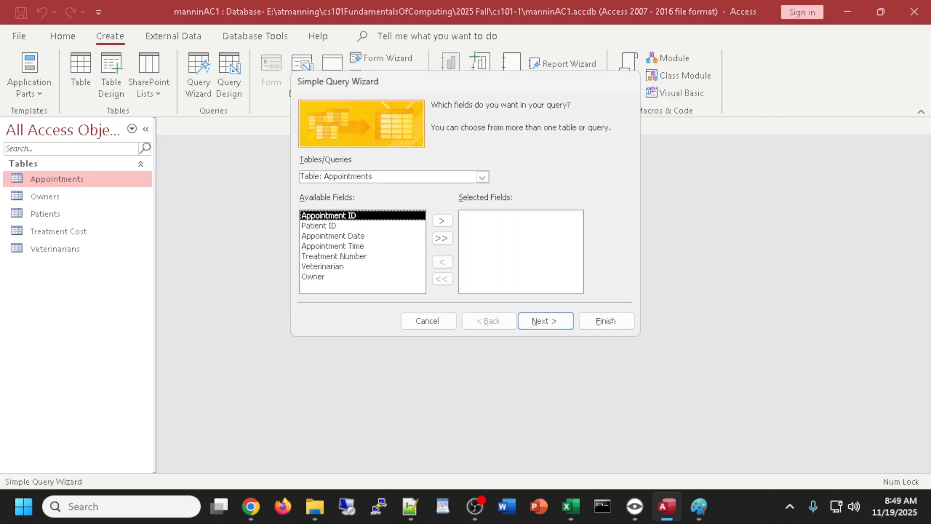
key(alt+Tab)
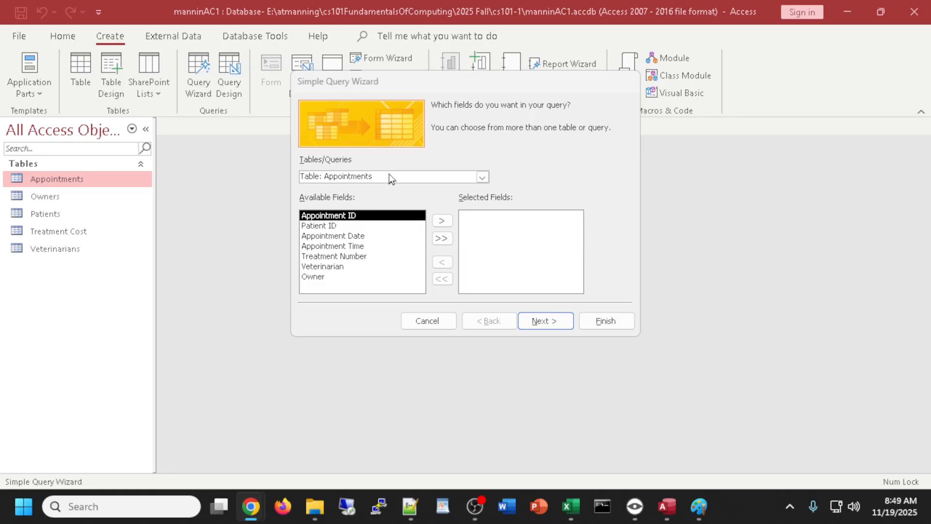
- Add Owner First Name, Owner Last Name, Owner Street, Owner City, Owner State and Owner Postal Code from the Owners table to the query
click(449, 177)
click(481, 177)
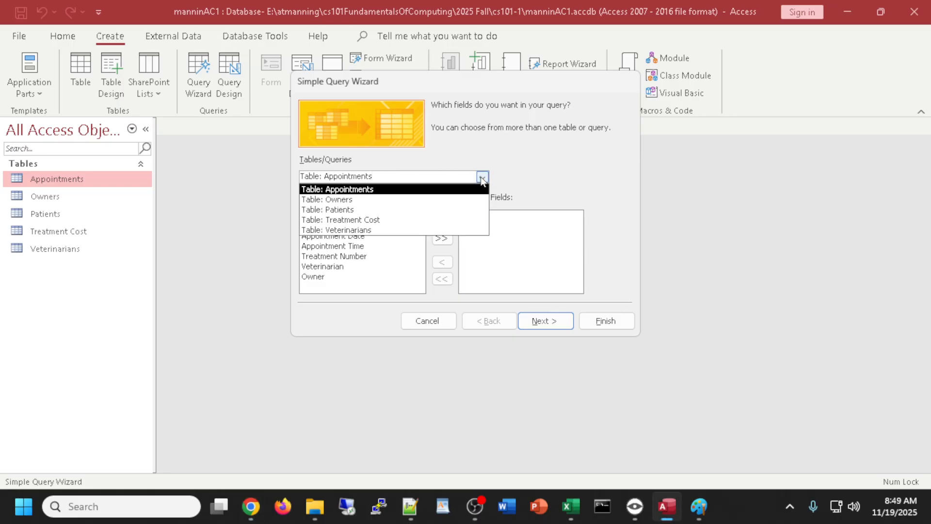
click(438, 200)
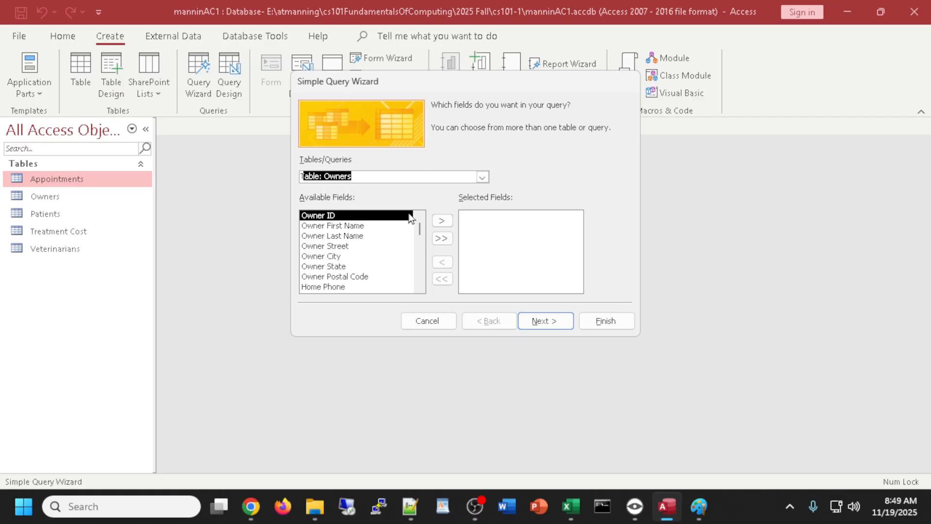
double_click(363, 228)
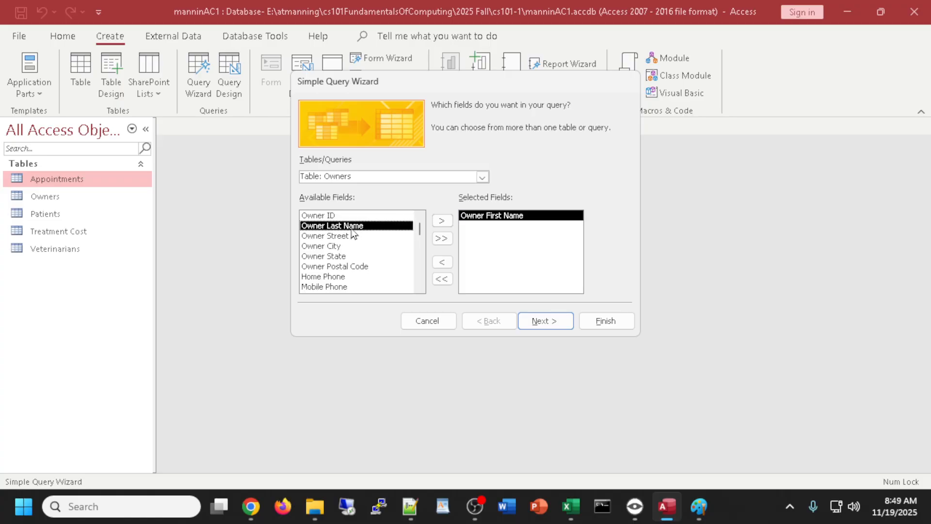
double_click(352, 231)
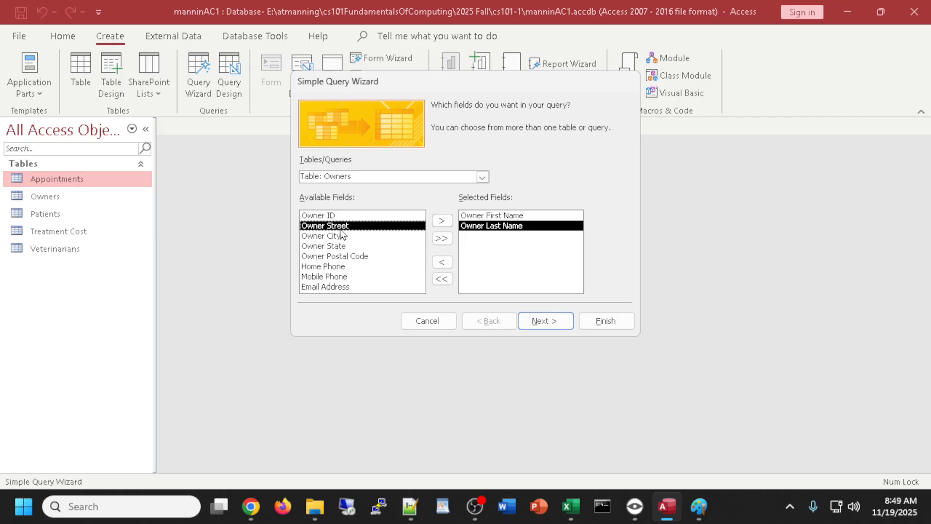
double_click(340, 230)
double_click(340, 230)
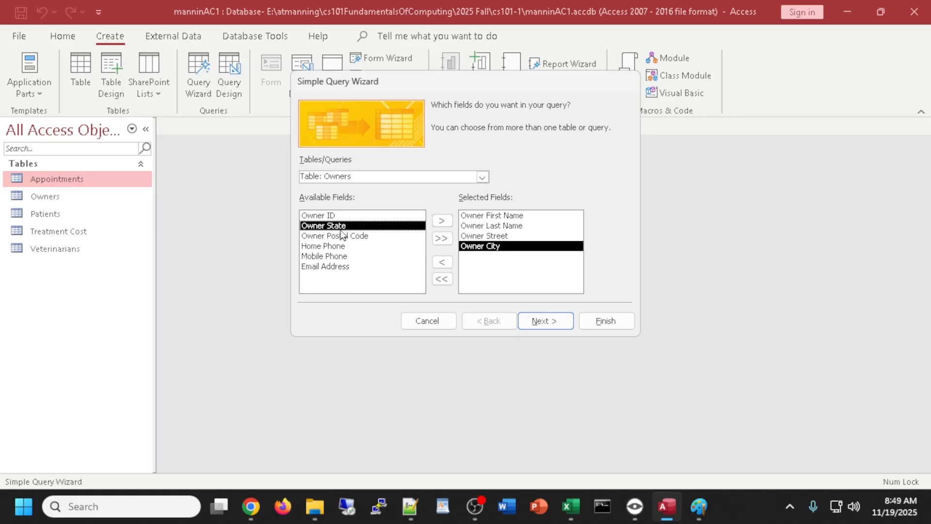
double_click(341, 227)
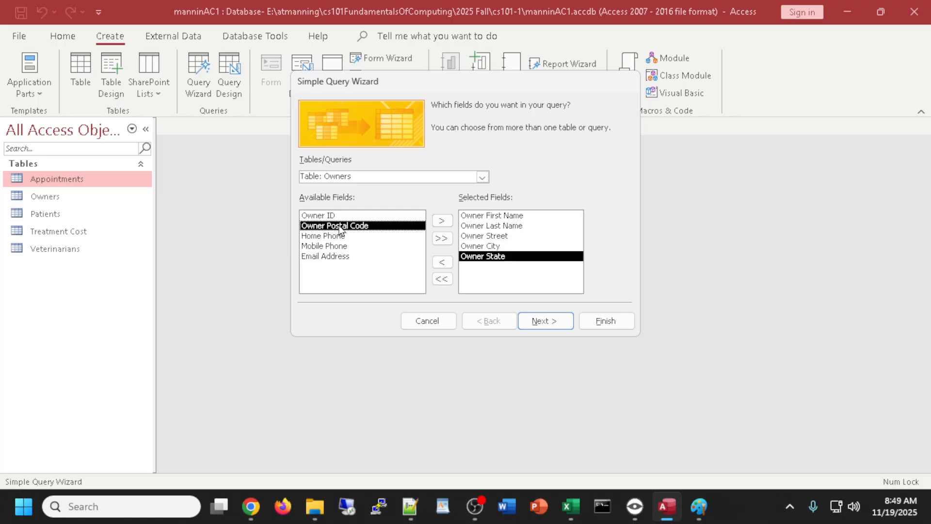
double_click(340, 228)
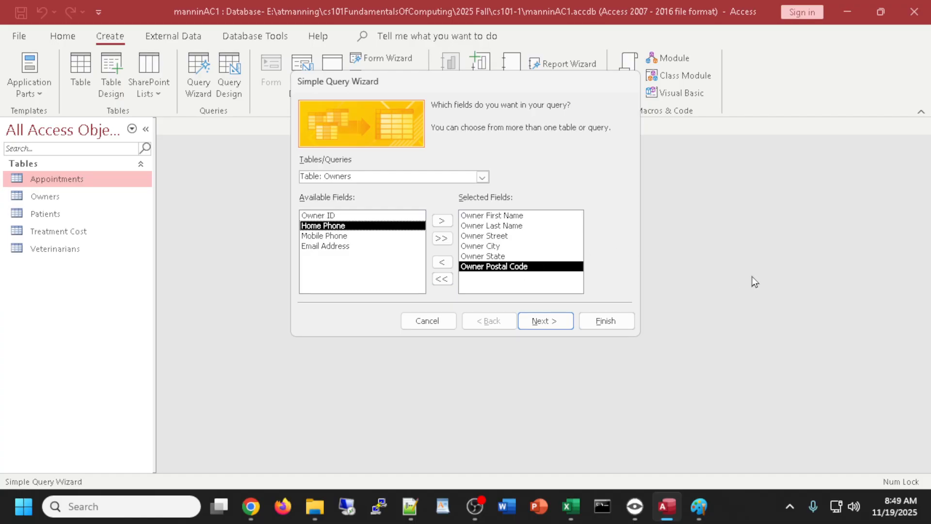
drag(447, 82, 391, 96)
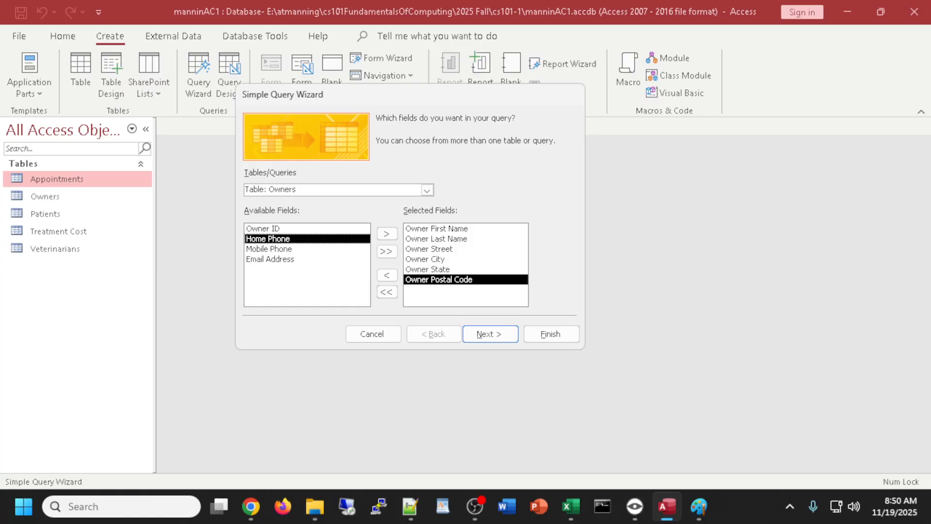
- Finish the simple query with the title Owners Query, opening it to view its information
click(486, 333)
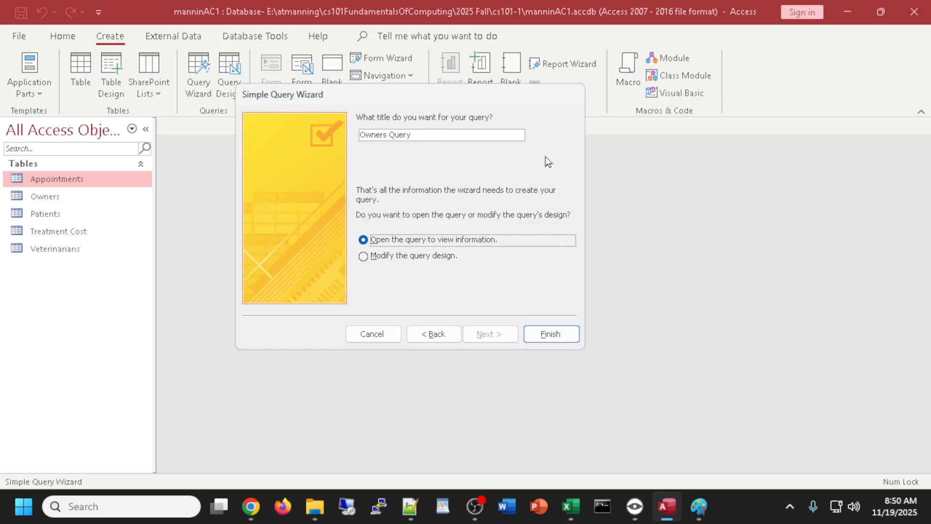
click(544, 336)
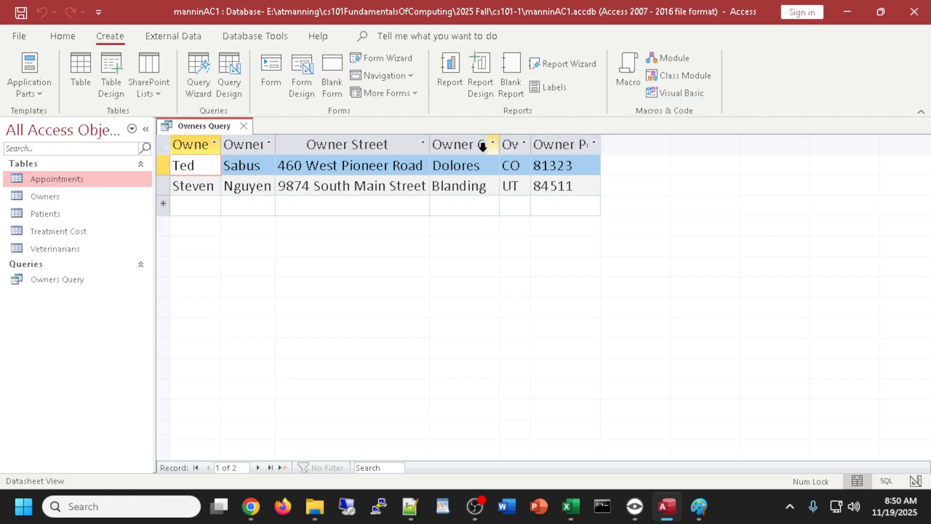
- Widen the Owner City, Owner Street and Owner Postal Code columns in the Owners Query datasheet, and close the query
drag(503, 141, 510, 142)
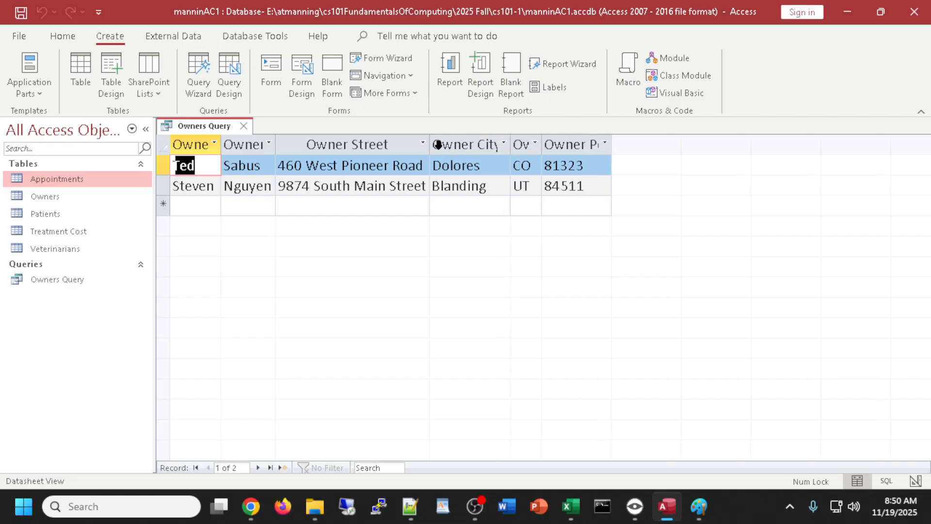
drag(432, 141, 456, 142)
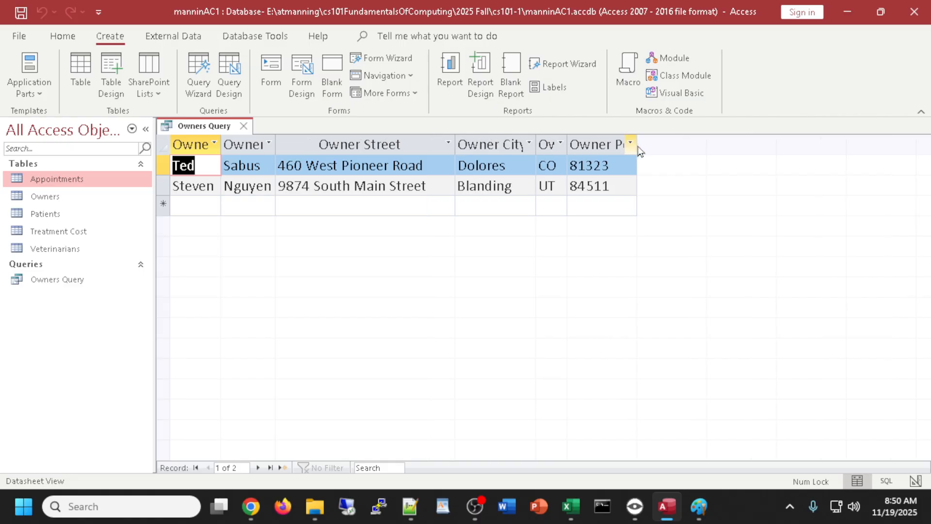
drag(638, 142, 646, 142)
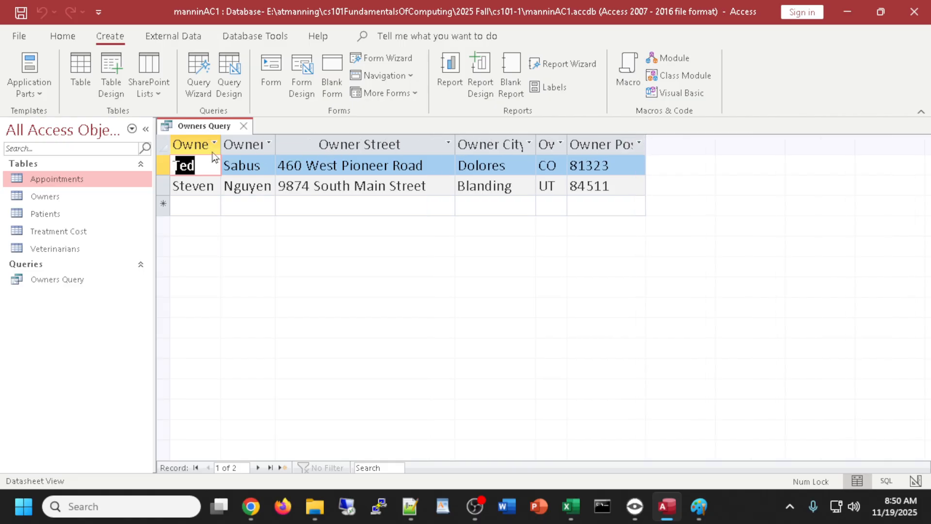
click(388, 166)
click(371, 186)
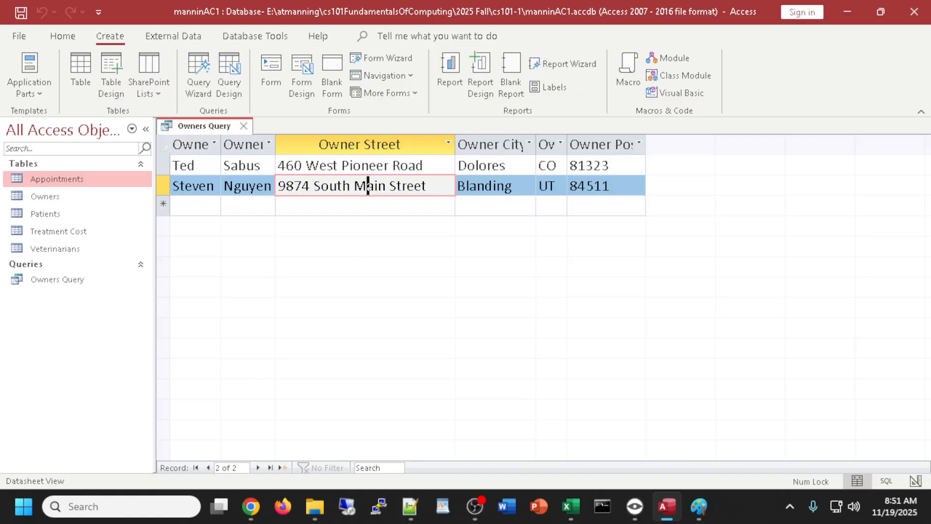
key(alt+Tab)
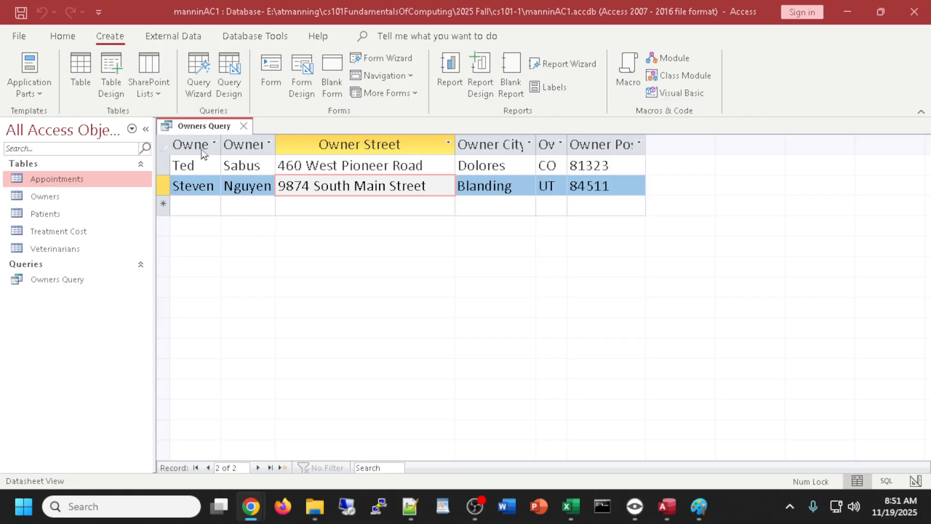
click(245, 126)
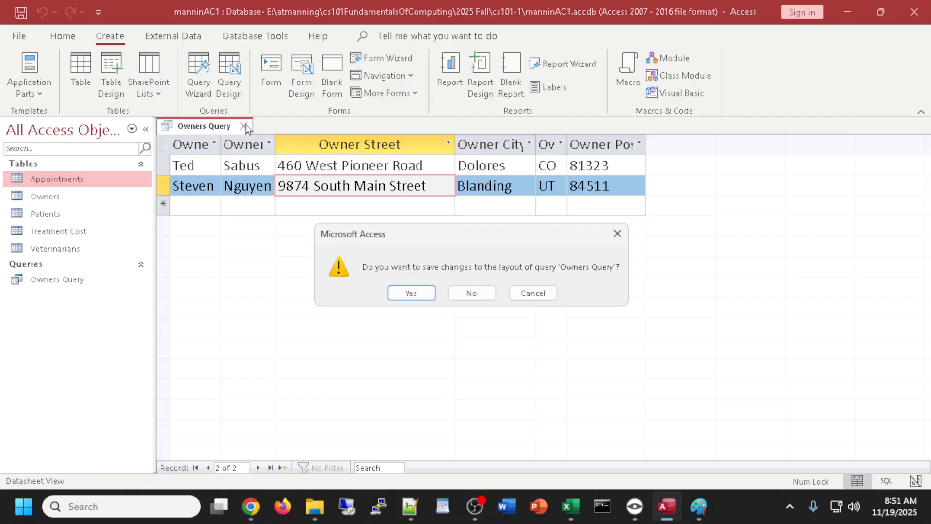
click(427, 299)
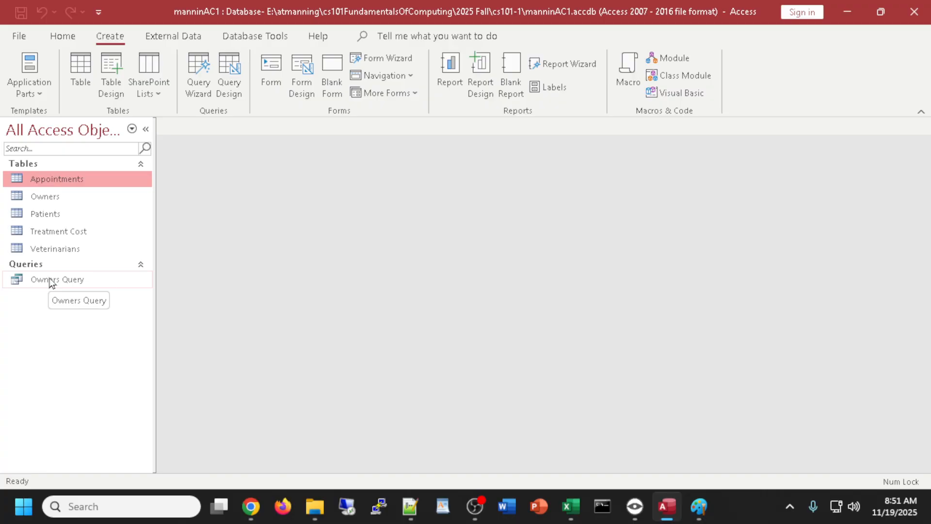
- Reopen the Owners Query in Datasheet view
double_click(51, 281)
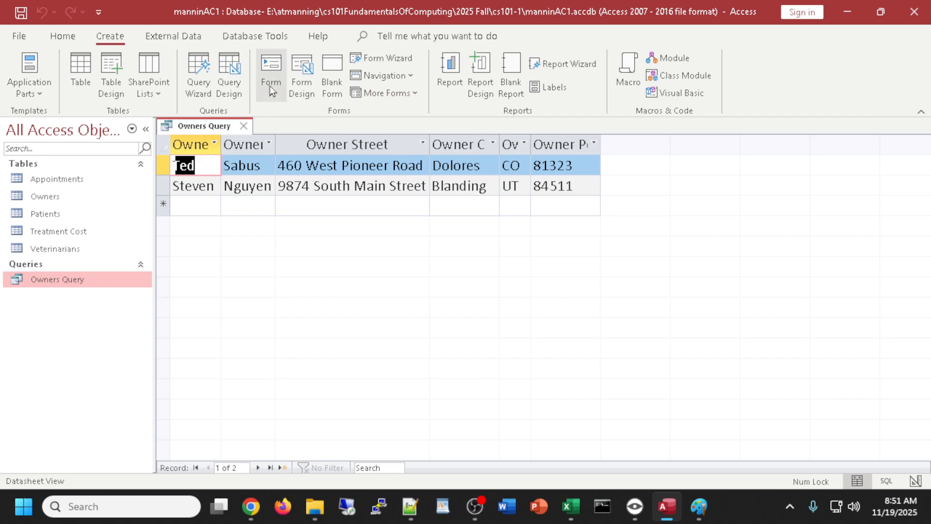
click(237, 68)
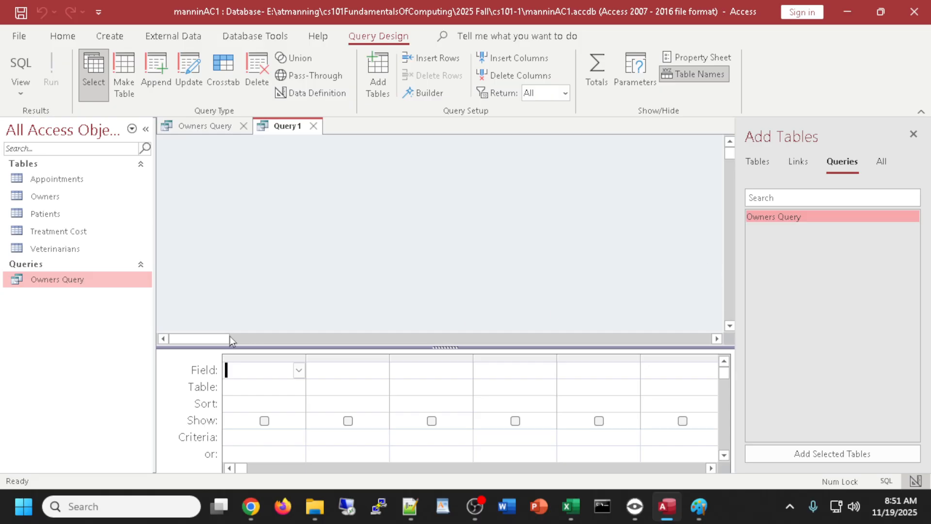
drag(218, 338, 565, 223)
click(314, 125)
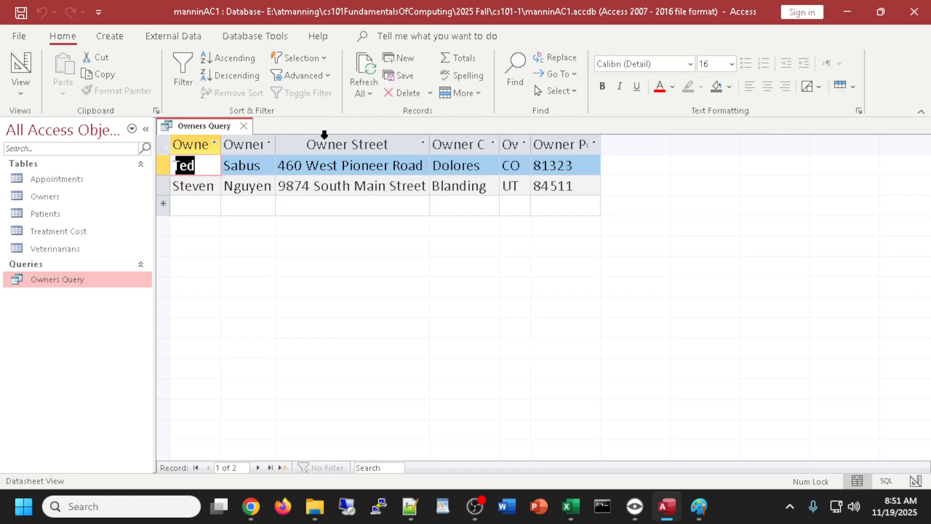
- Examine the Owners Query's fields in Design view and its records in Datasheet view, closing it when done
click(20, 65)
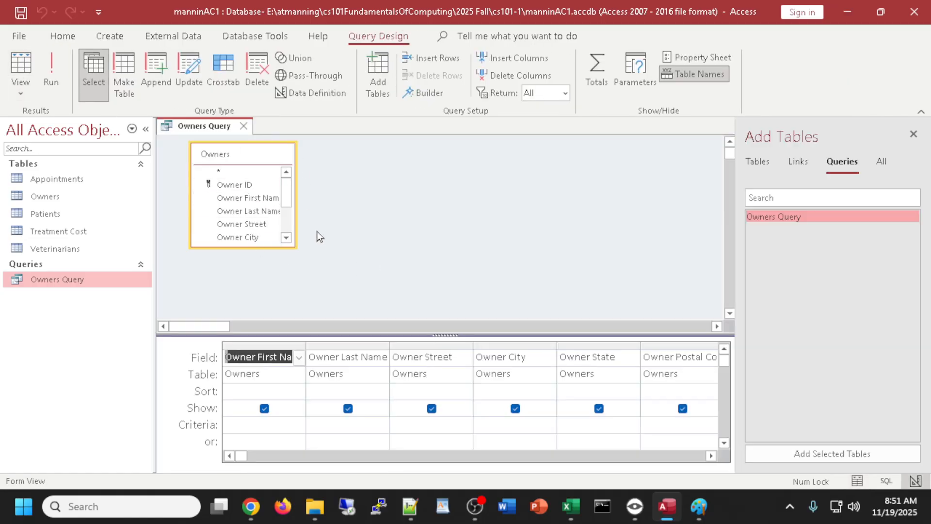
drag(267, 246, 289, 289)
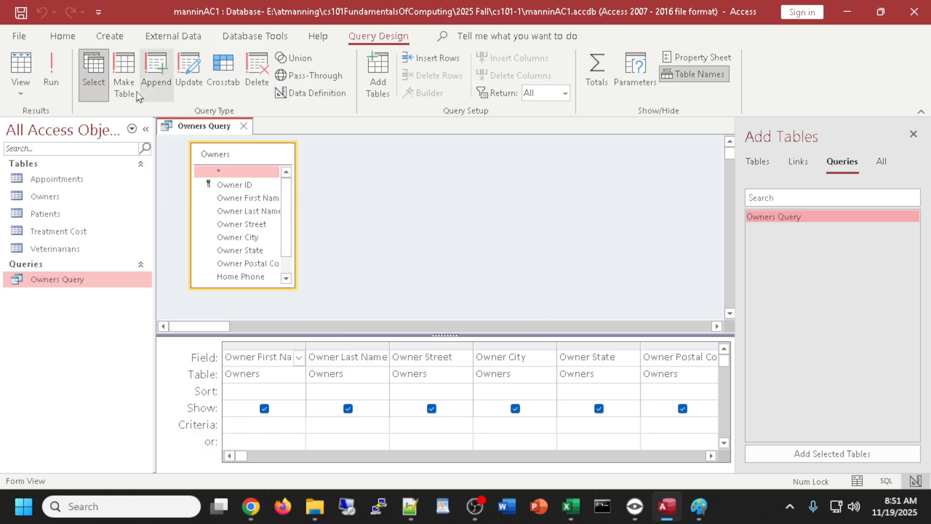
click(50, 73)
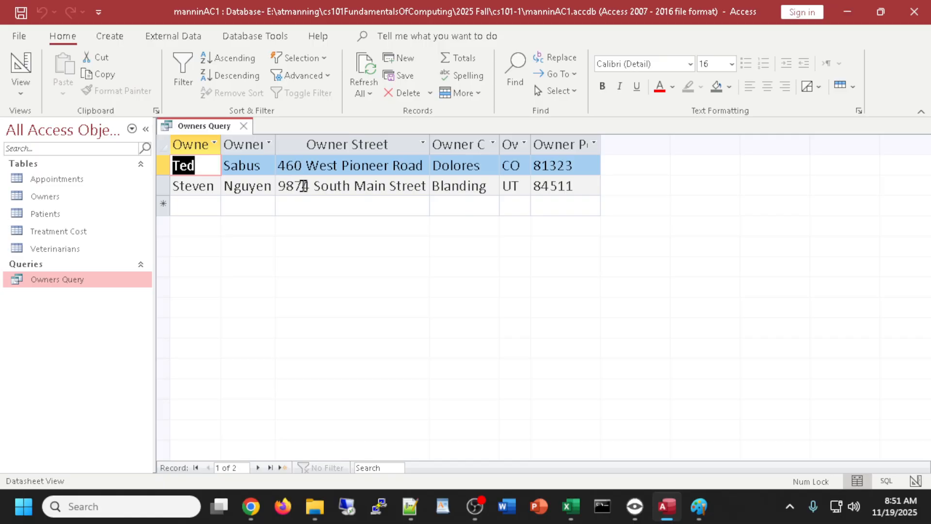
click(242, 127)
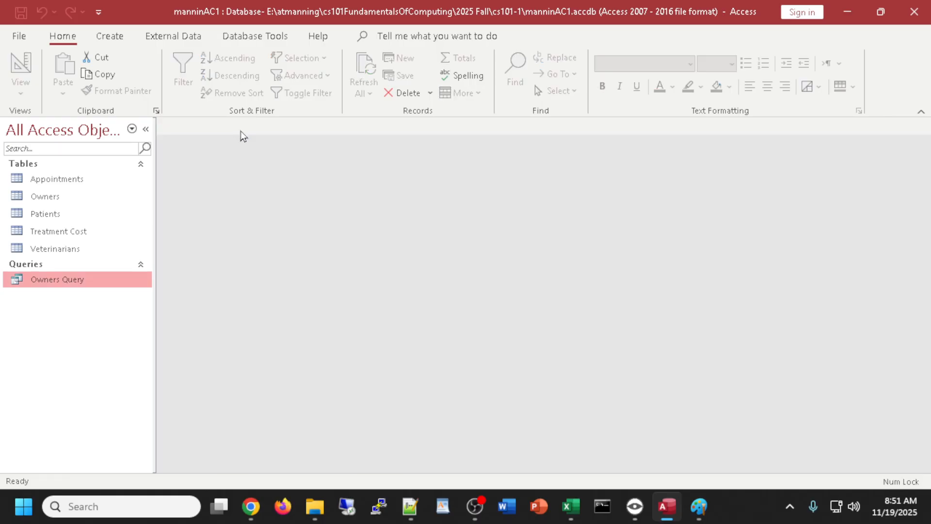
double_click(44, 284)
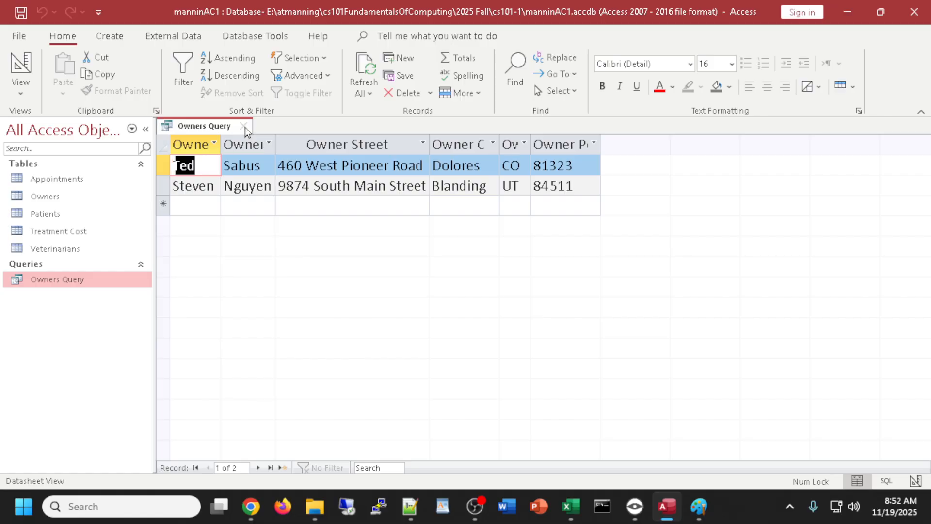
click(246, 127)
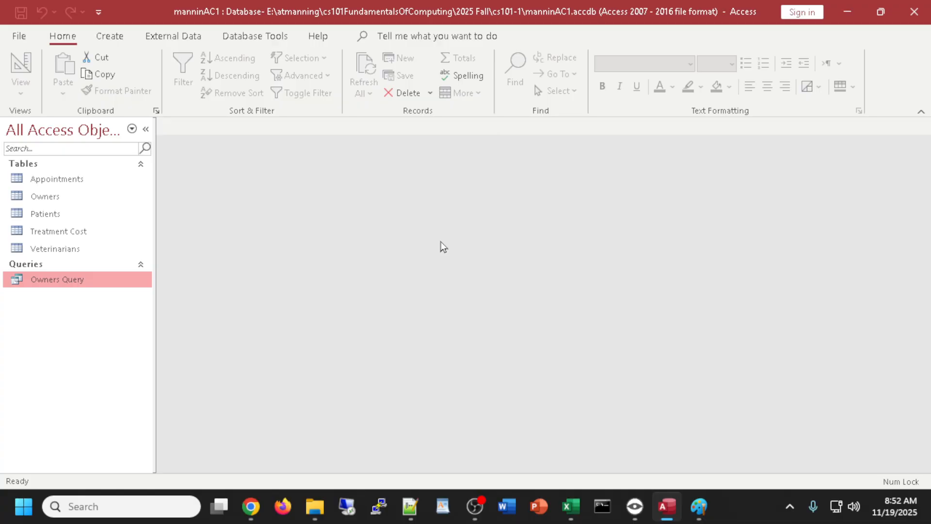
- Create a form based on the Owners table, and close it without saving
click(113, 37)
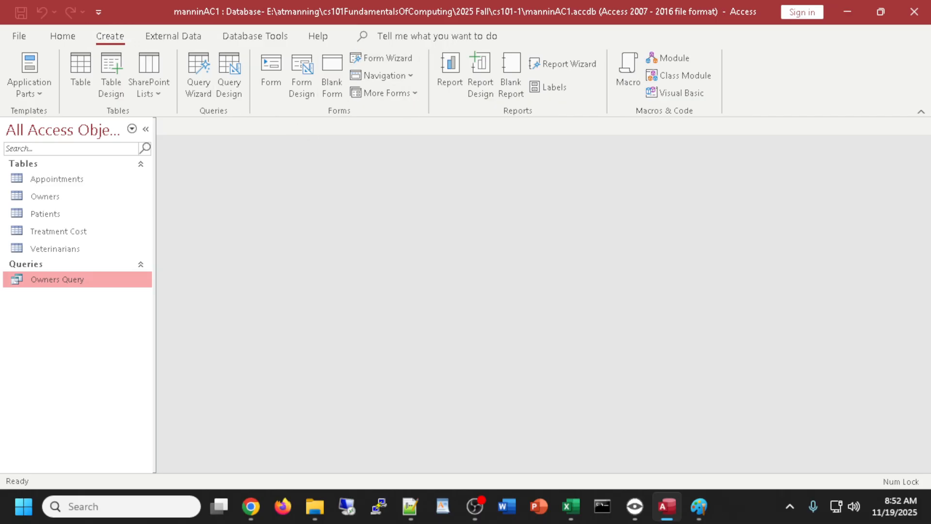
click(250, 507)
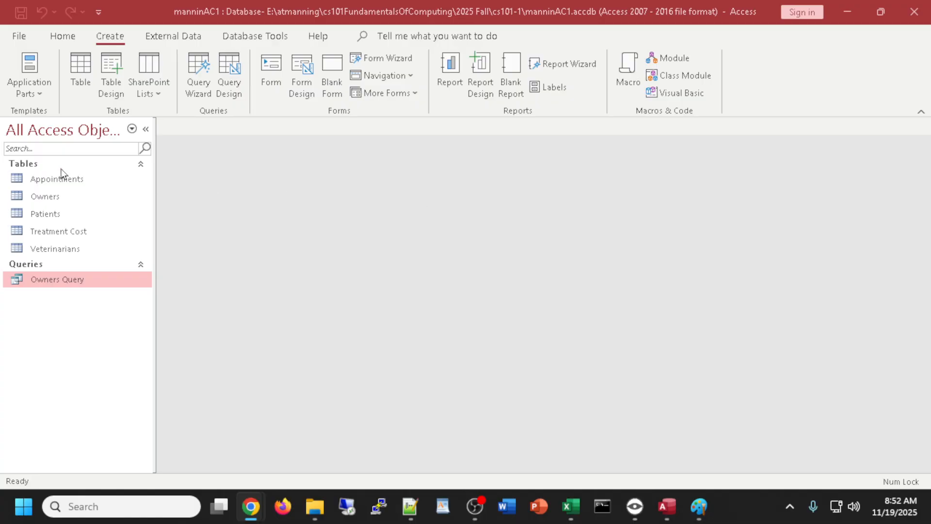
click(39, 196)
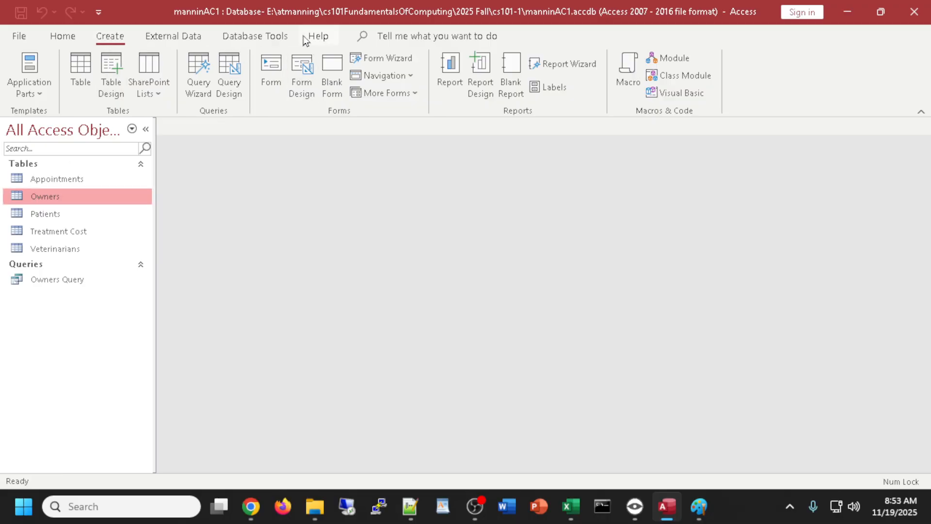
click(274, 71)
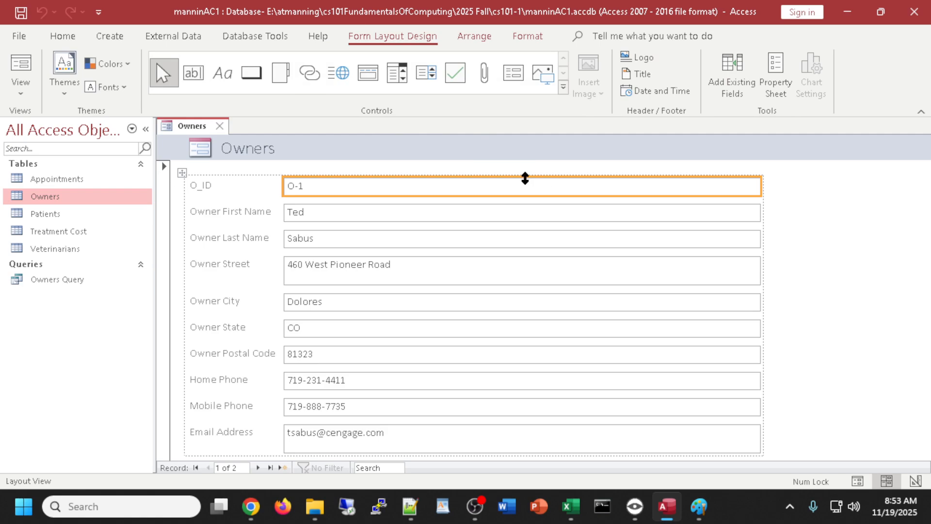
click(221, 127)
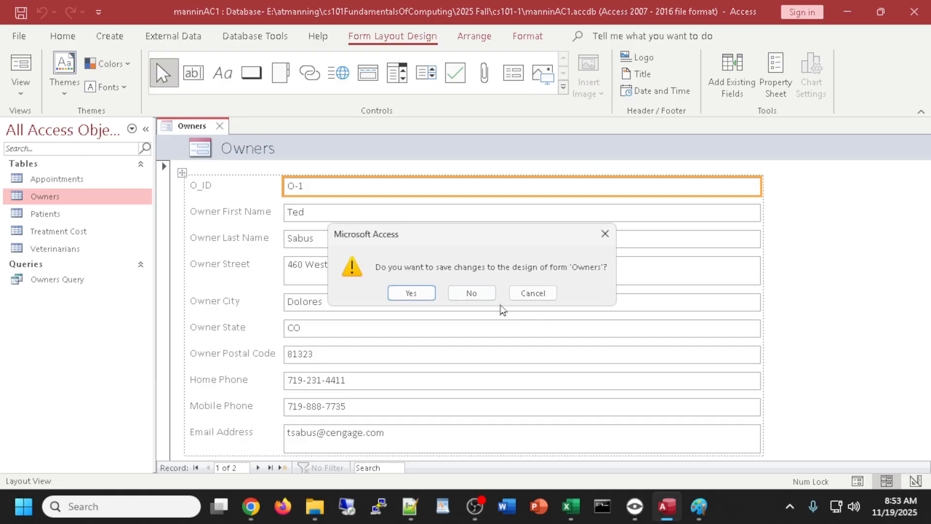
click(471, 294)
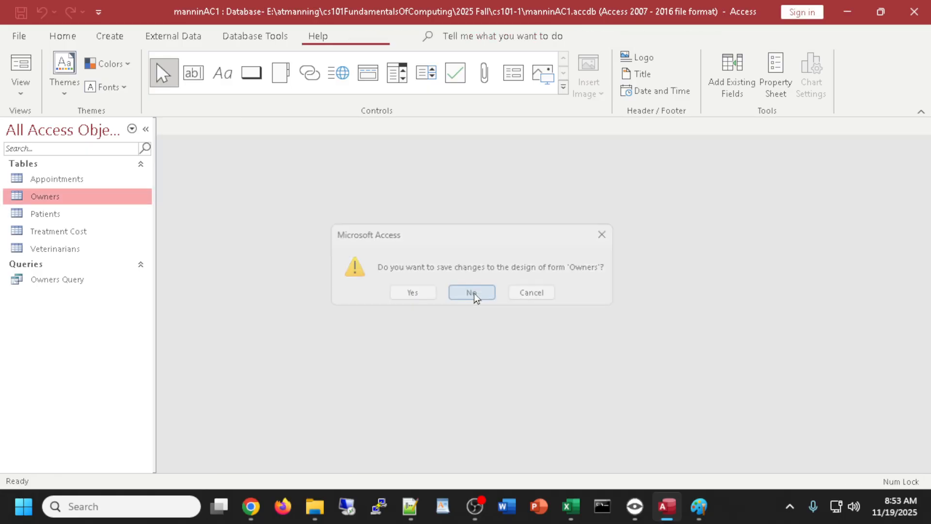
- Open the Owners table and add a new record with only the O_ID O-3
double_click(45, 197)
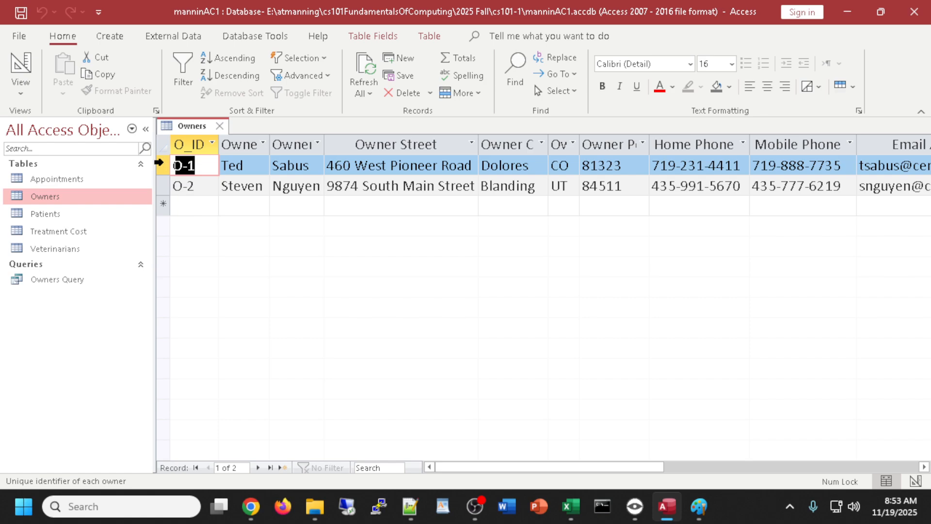
click(159, 162)
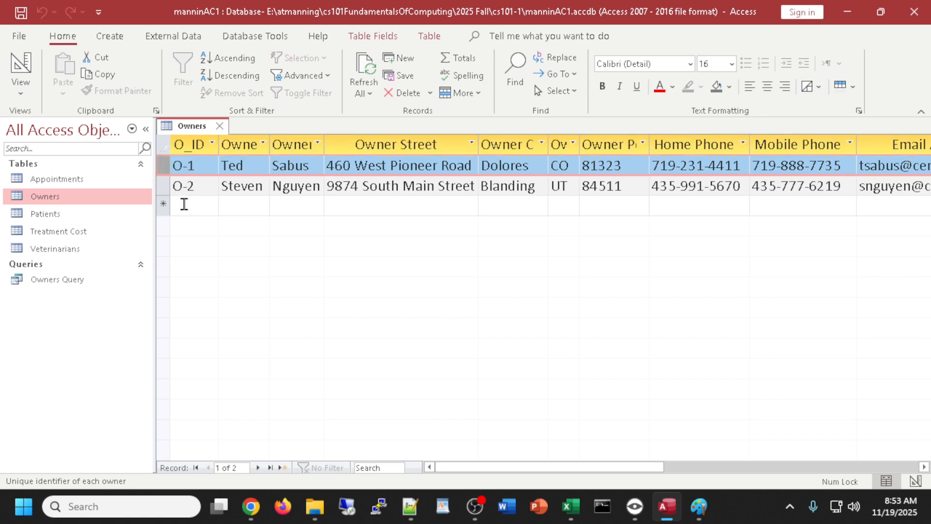
click(184, 204)
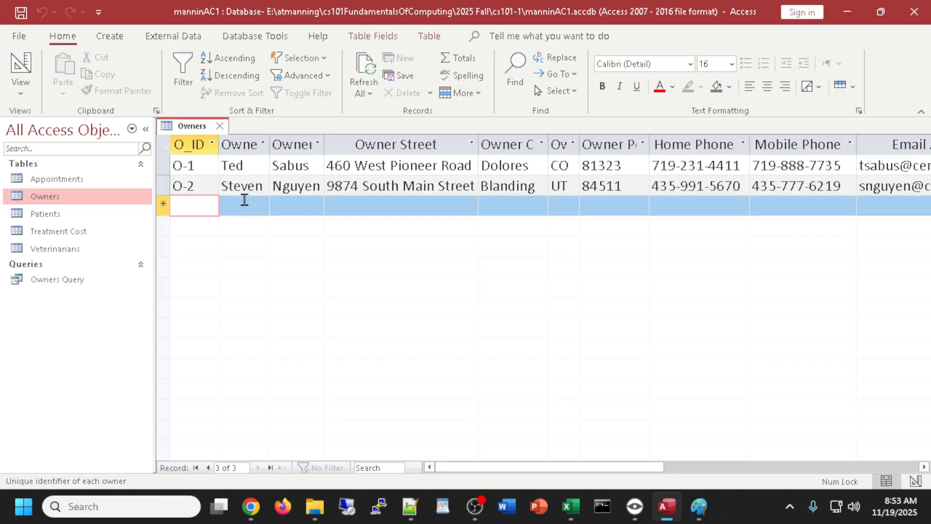
click(243, 204)
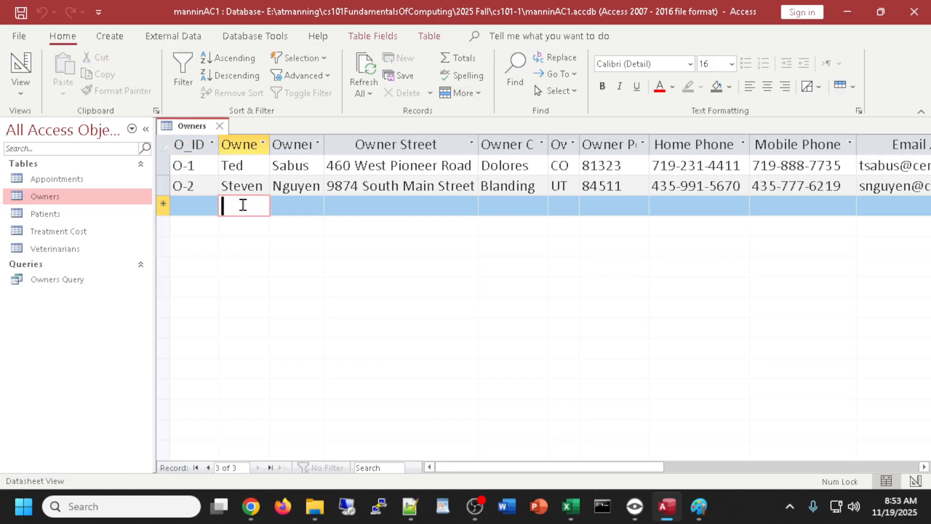
click(198, 206)
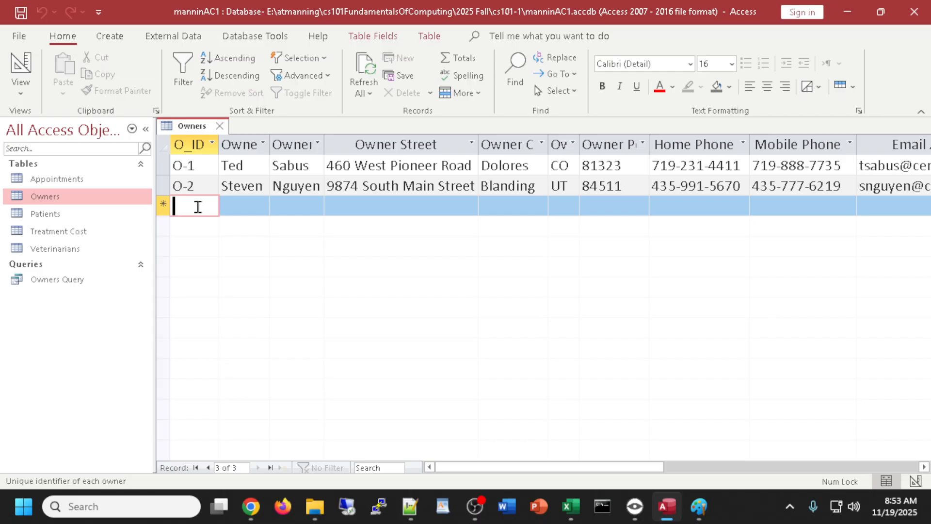
text(O-3)
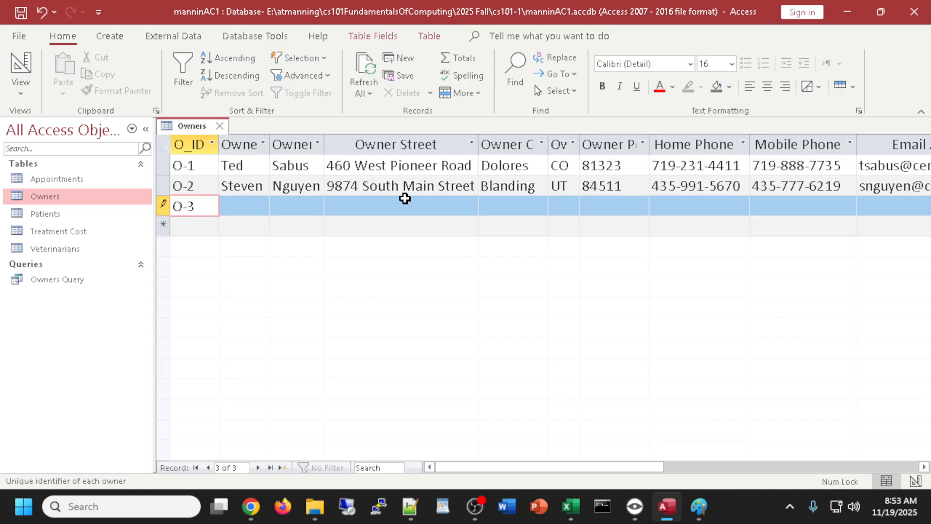
click(347, 226)
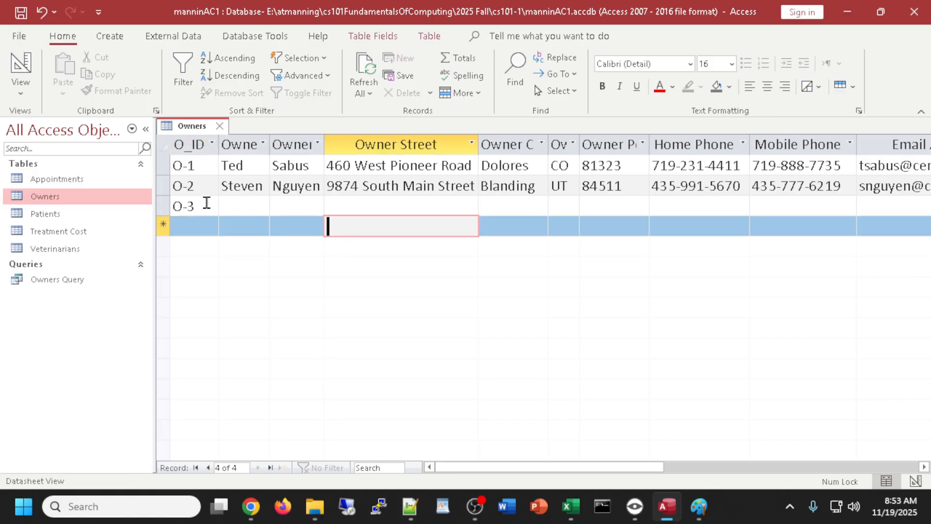
- Delete the O-3 record from the Owners table, confirming its permanent removal
drag(200, 204, 170, 204)
key(Delete)
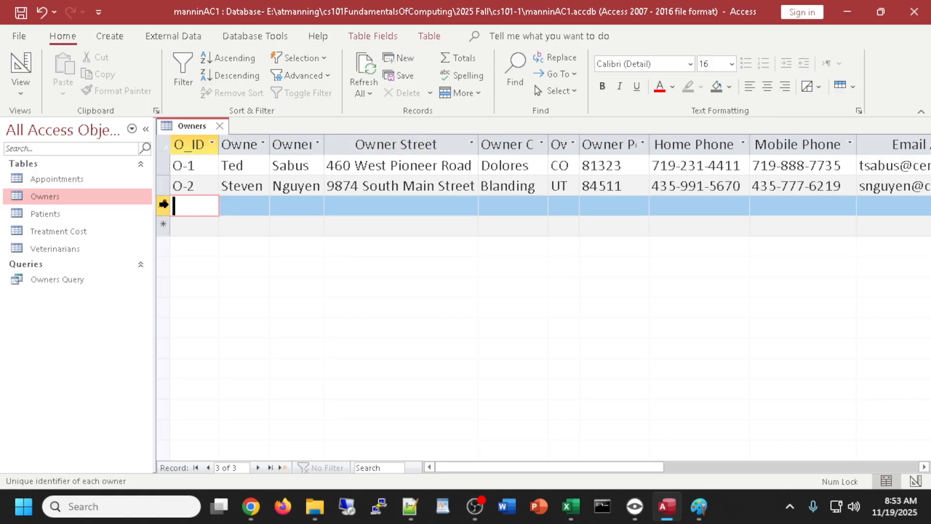
click(233, 226)
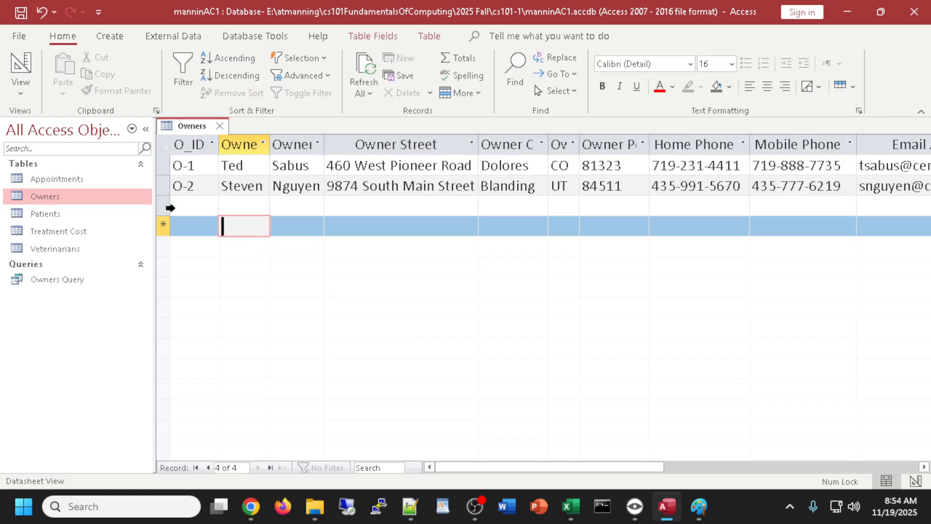
right_click(159, 204)
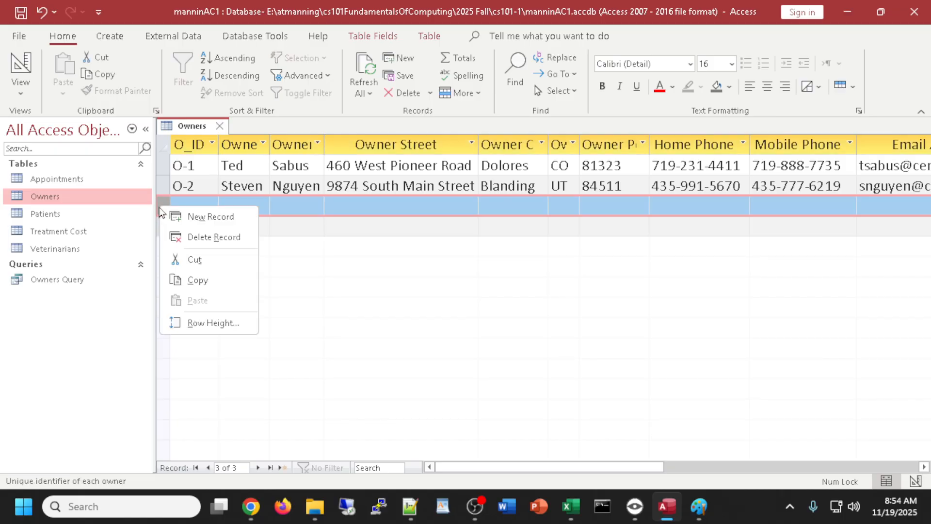
click(202, 238)
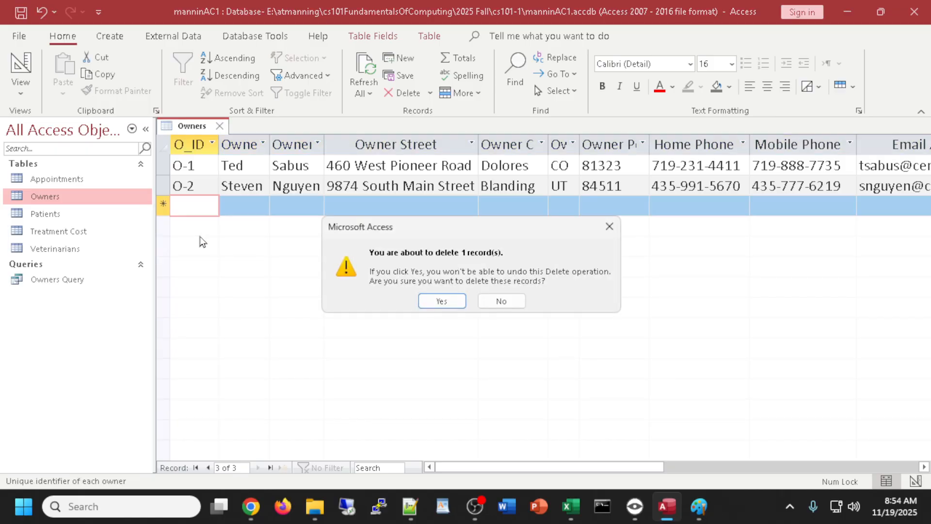
click(450, 299)
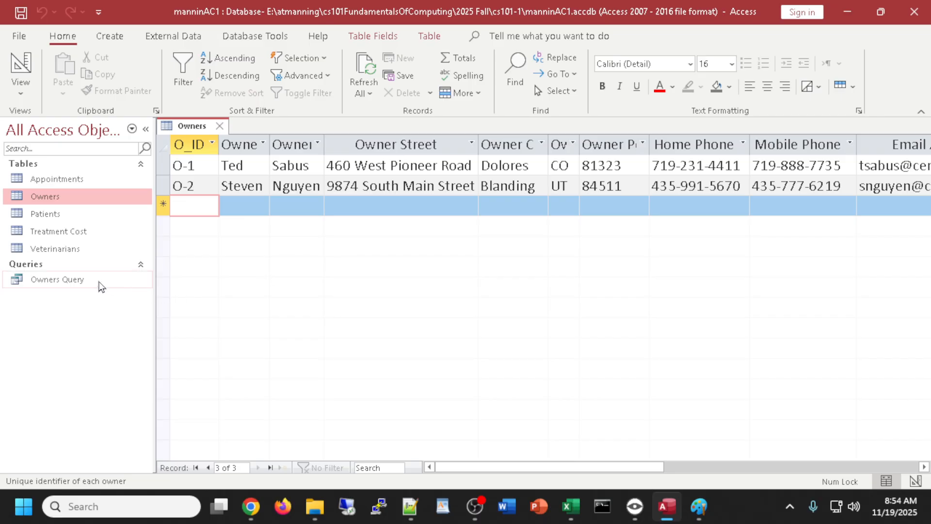
- Close the Owners table and create a new form based on it
click(115, 39)
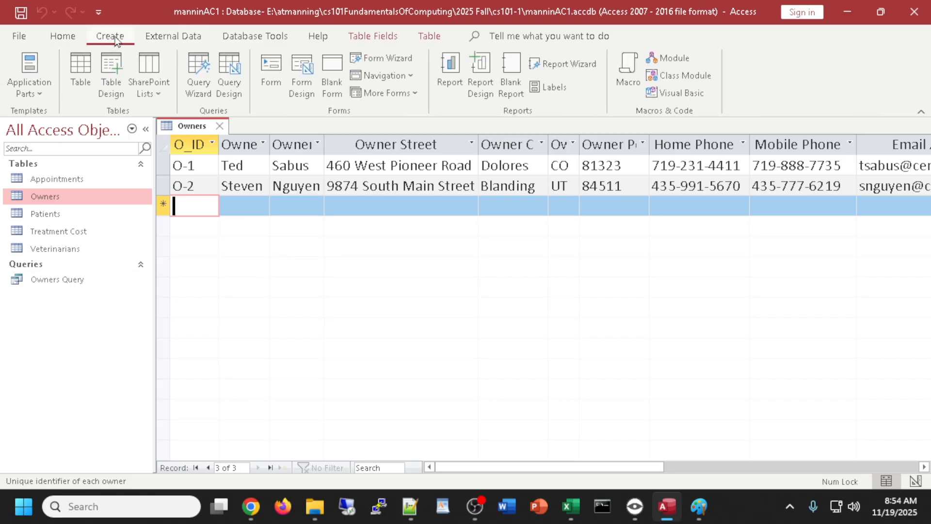
click(45, 196)
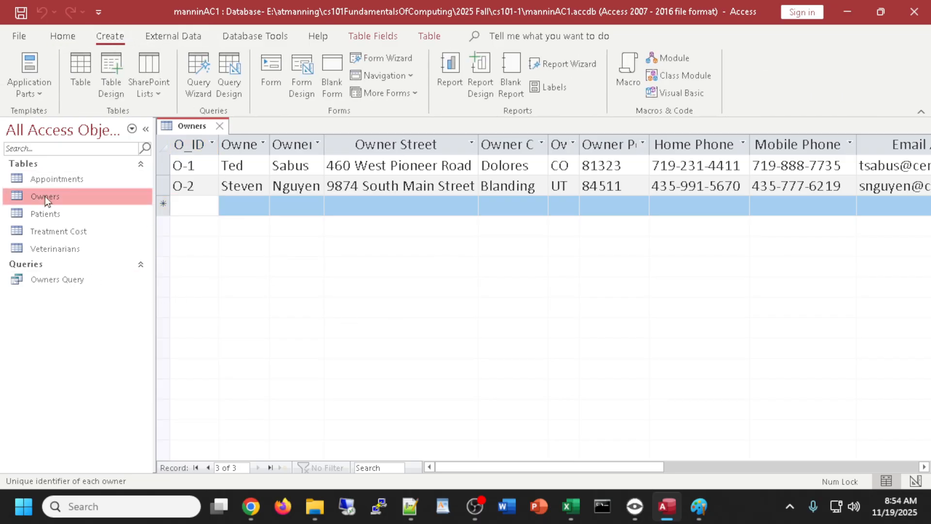
click(220, 128)
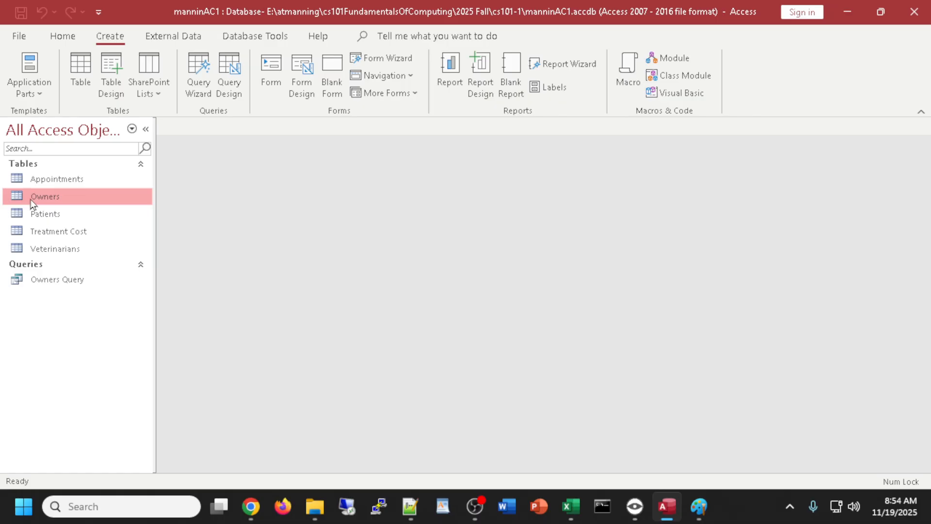
click(270, 67)
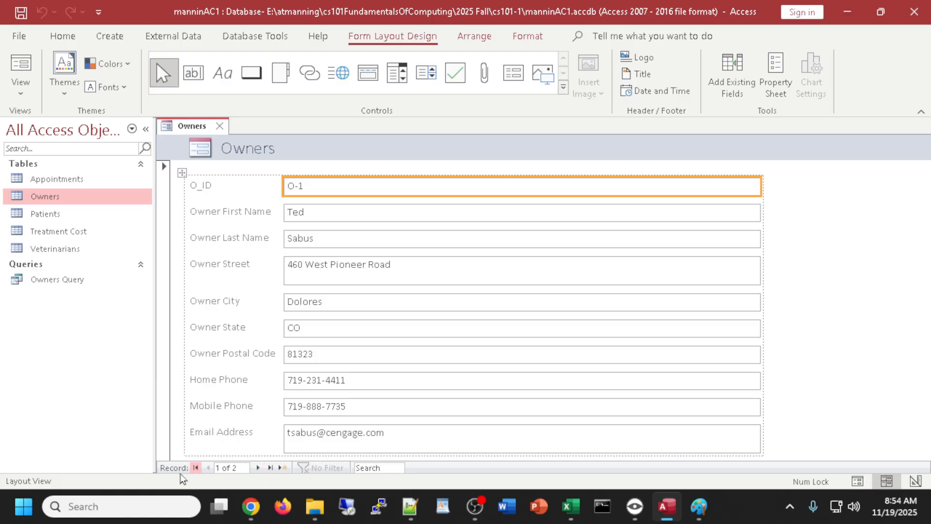
- Examine the Owners form's records one by one, moving forward to the blank new record and back
click(257, 468)
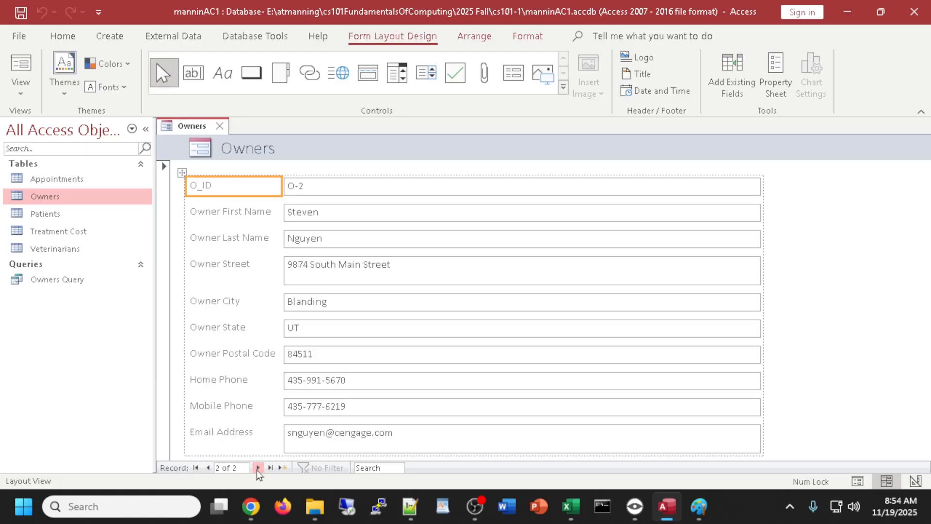
click(208, 469)
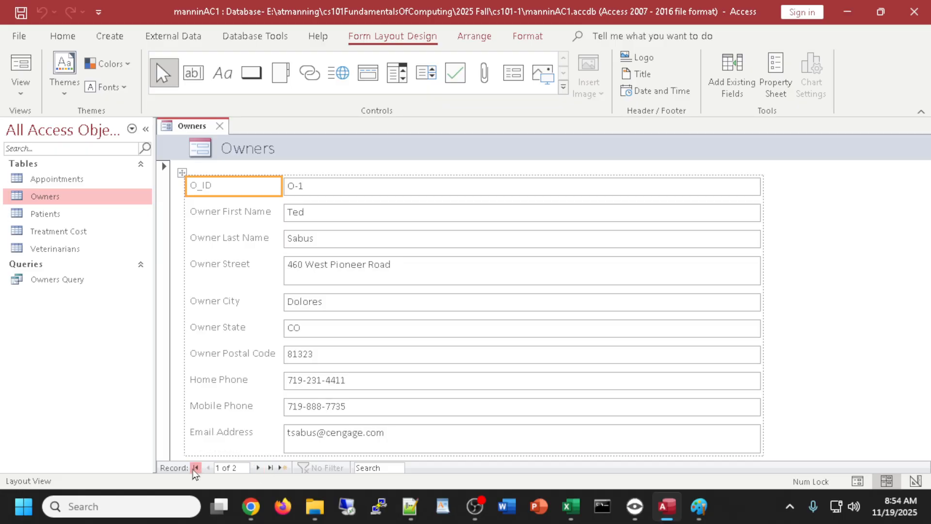
click(270, 467)
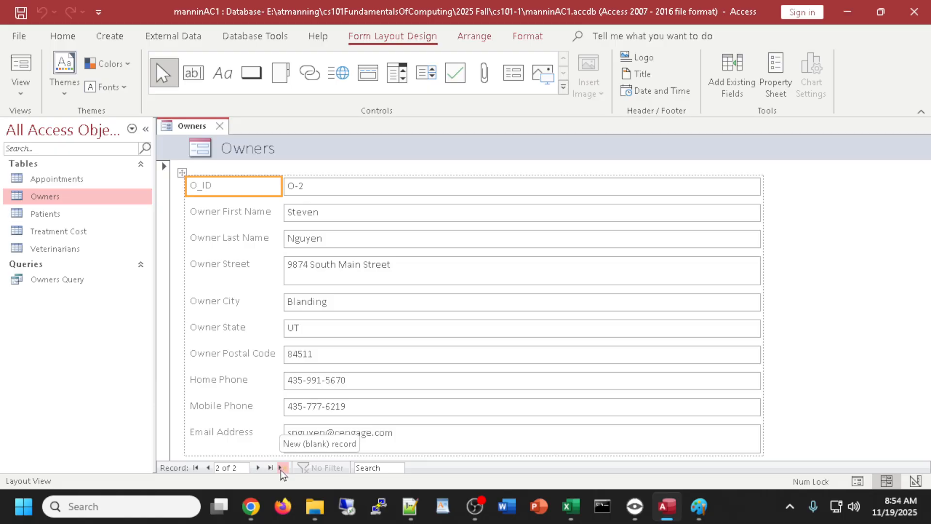
click(281, 469)
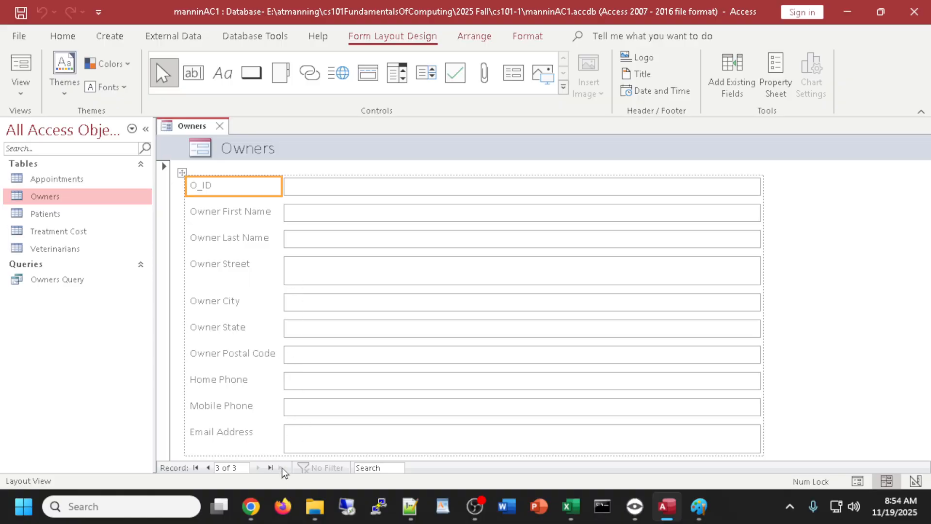
click(209, 468)
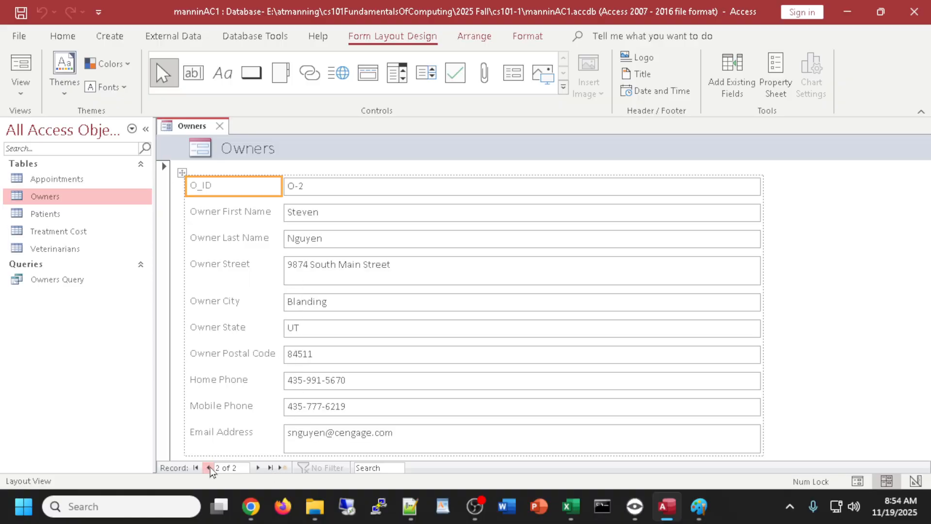
click(210, 467)
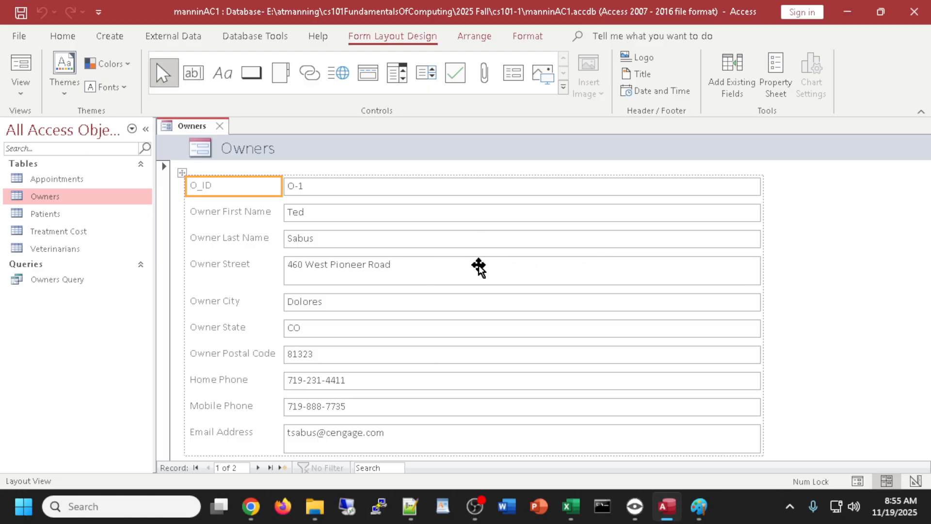
click(258, 468)
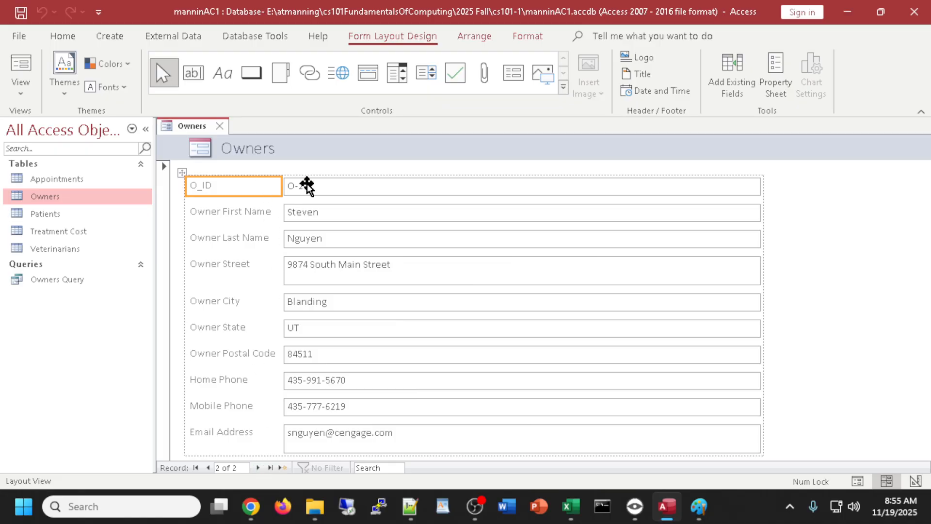
click(257, 467)
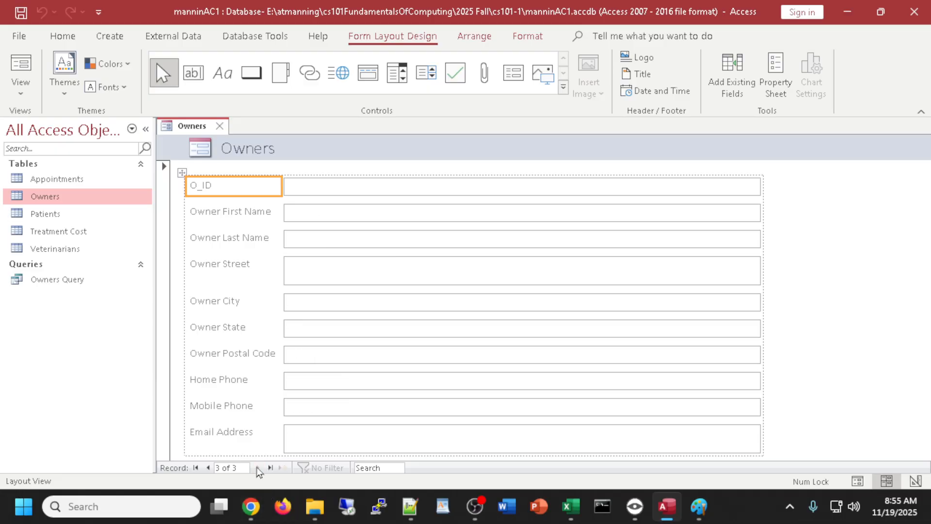
click(208, 468)
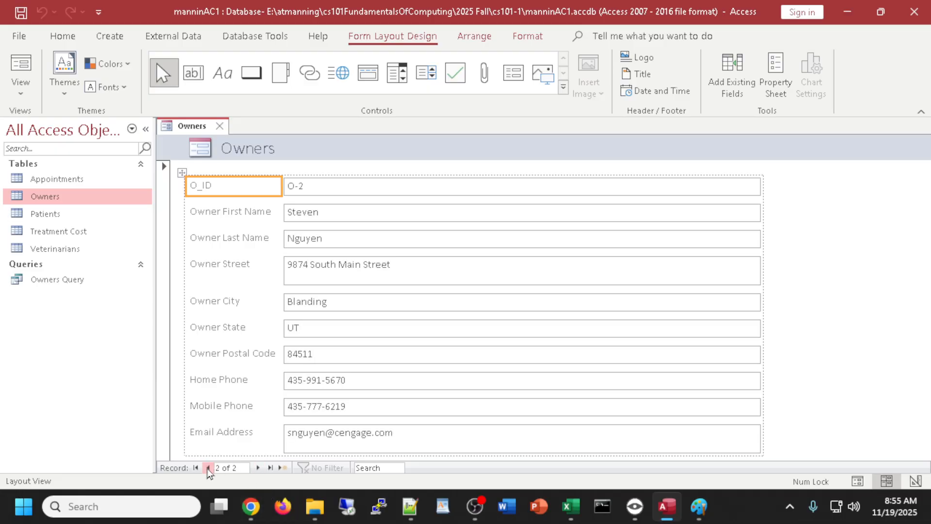
- Close the new form and save it under the name Owners
click(221, 125)
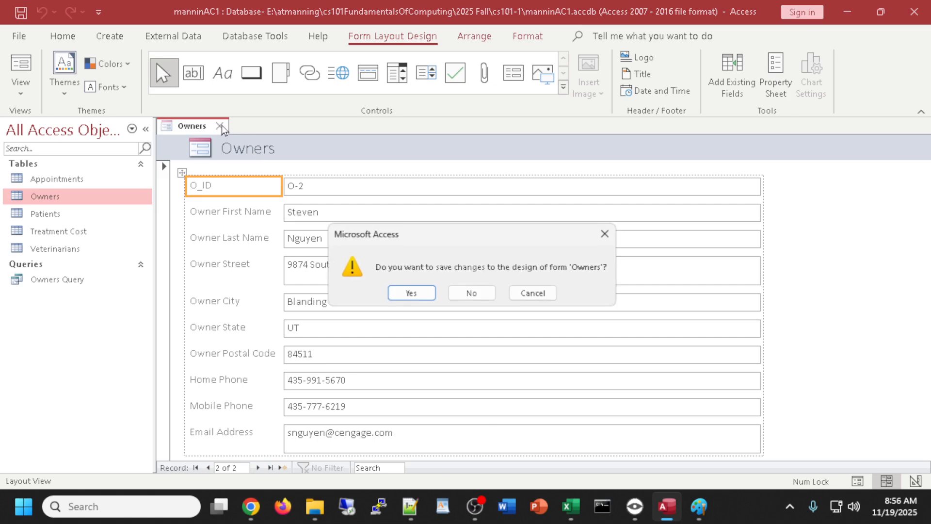
click(411, 294)
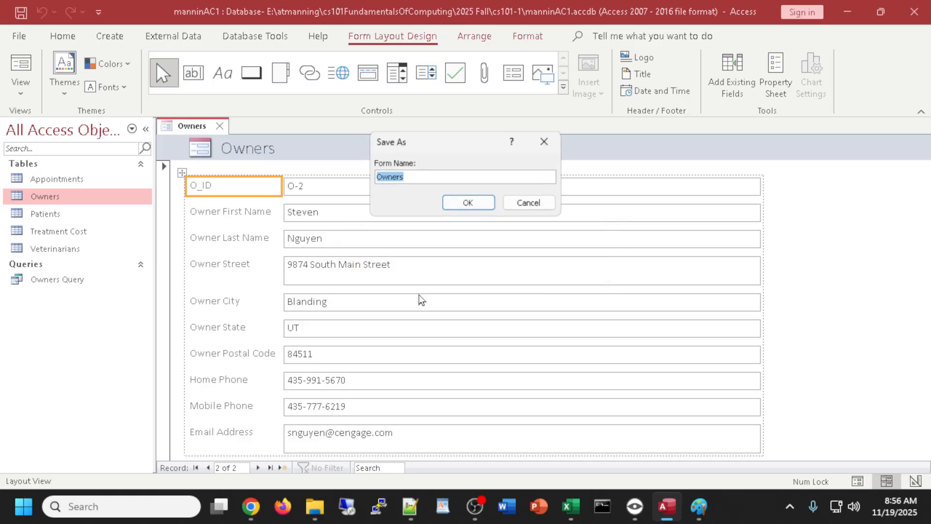
click(467, 203)
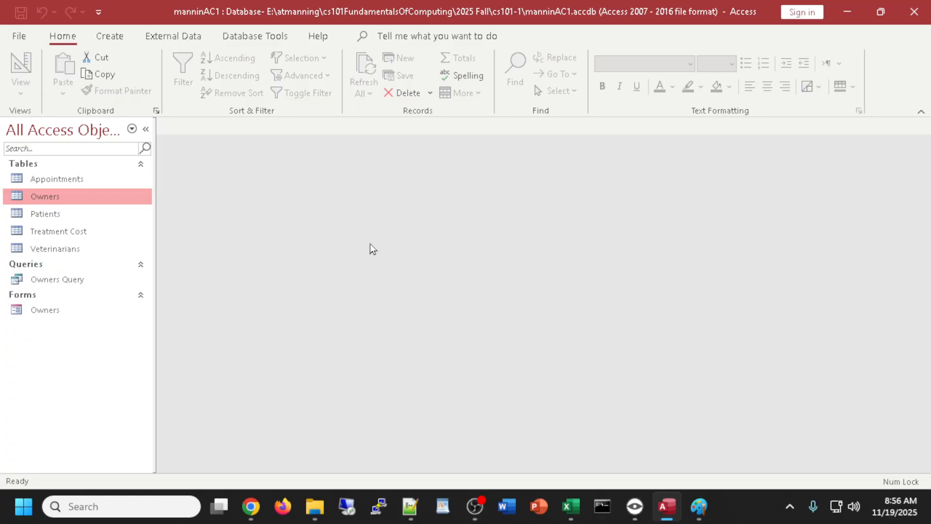
- Create a form based on the Patients table and browse through its records and back to the first
click(33, 217)
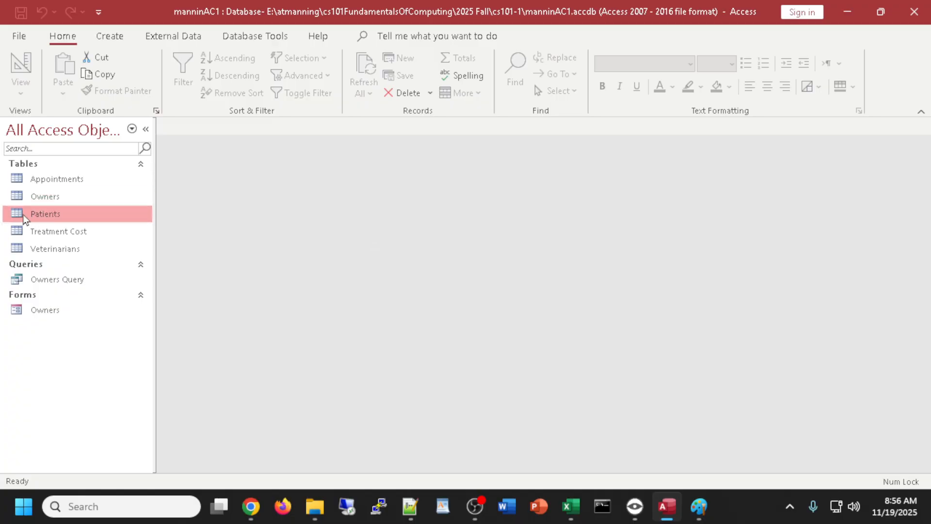
click(110, 36)
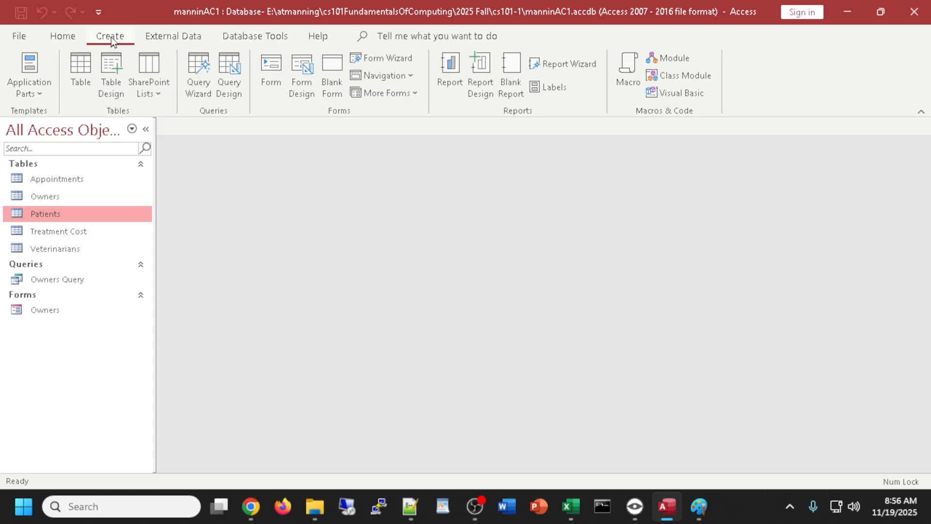
click(269, 68)
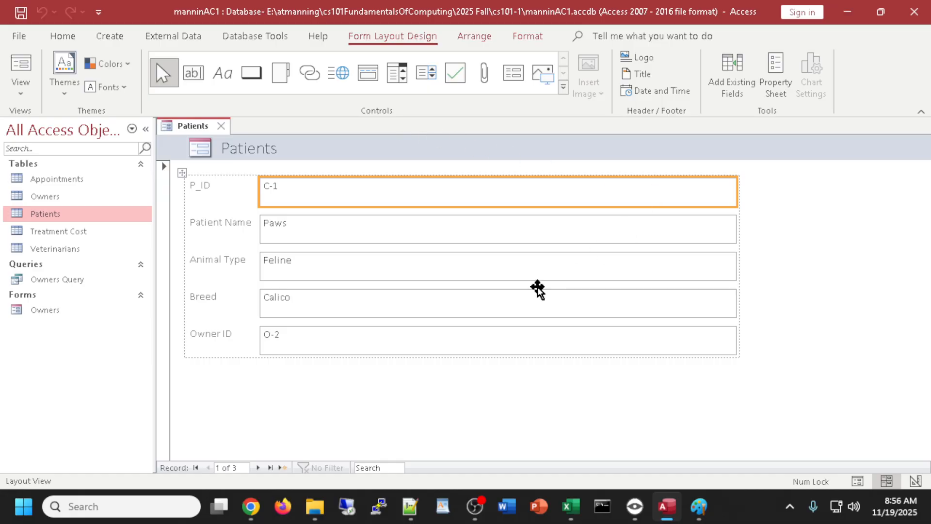
click(256, 468)
click(257, 469)
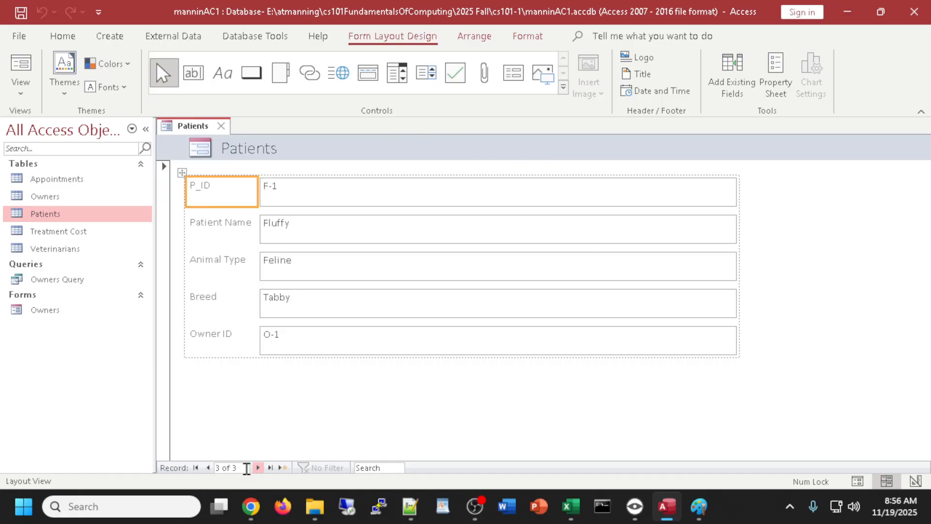
click(208, 469)
click(208, 469)
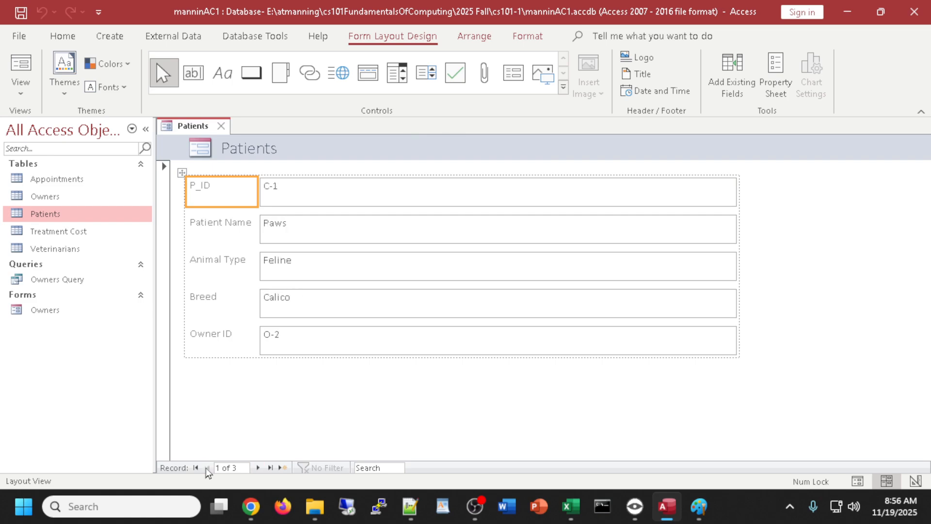
- Close the new form and save it under the name Patients
click(223, 128)
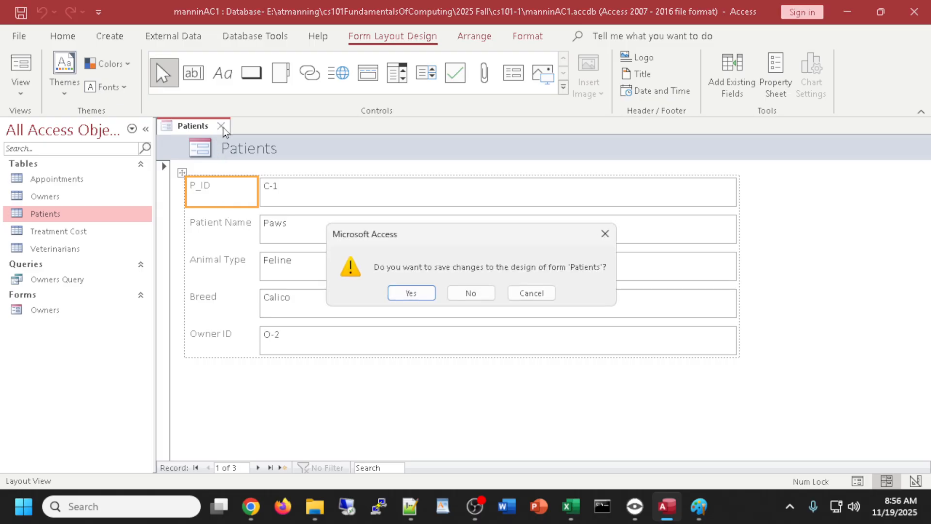
click(411, 294)
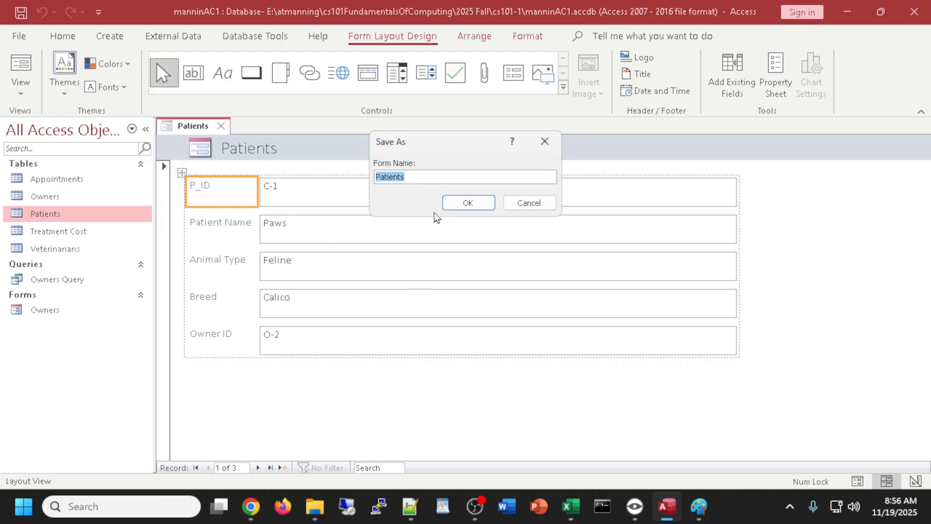
click(462, 203)
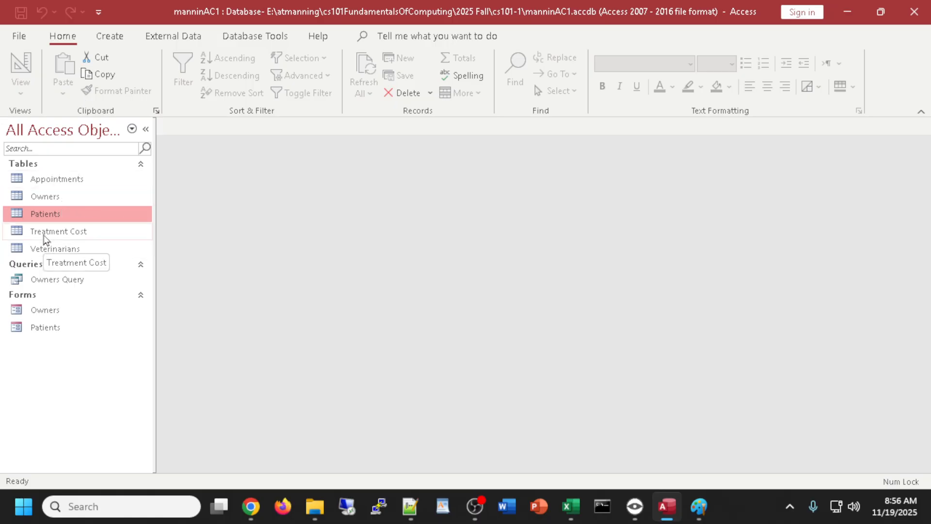
- Create a form based on the Veterinarians table and browse to its second record and back to the first
click(49, 250)
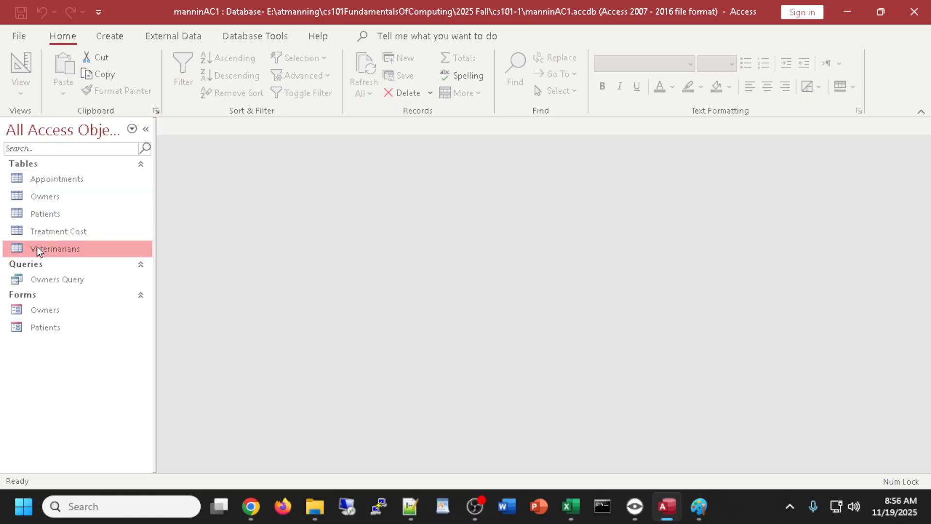
click(124, 39)
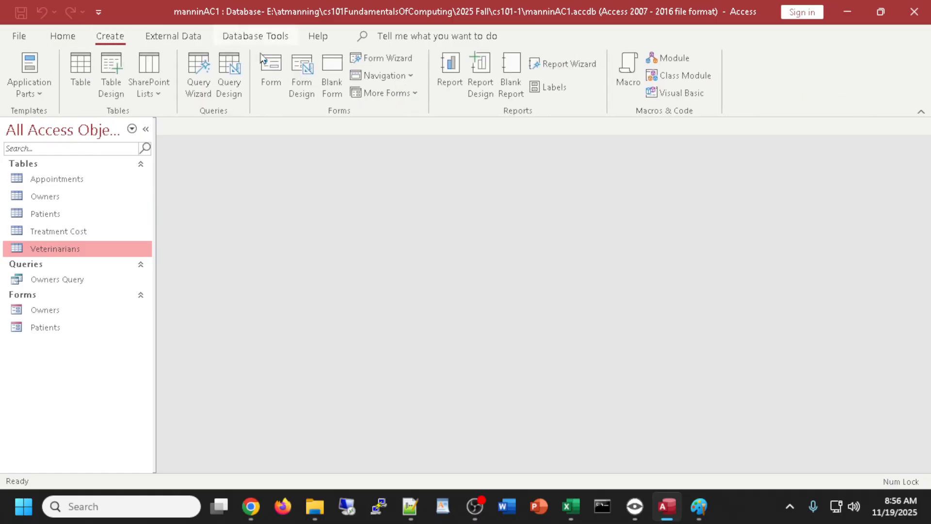
click(271, 73)
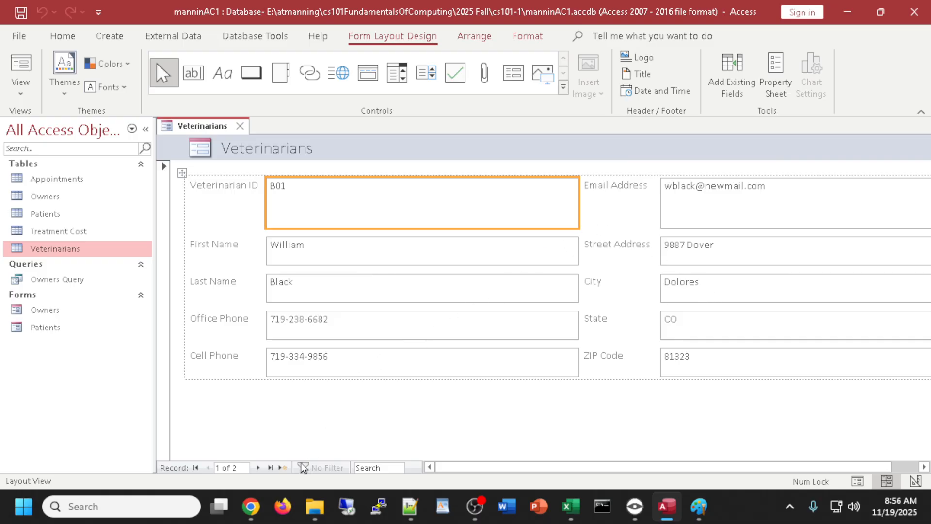
click(257, 468)
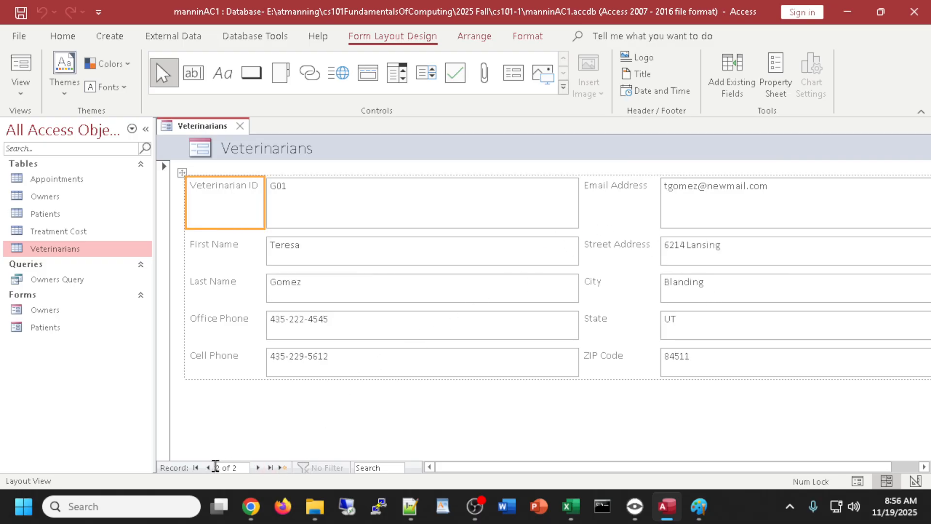
click(209, 468)
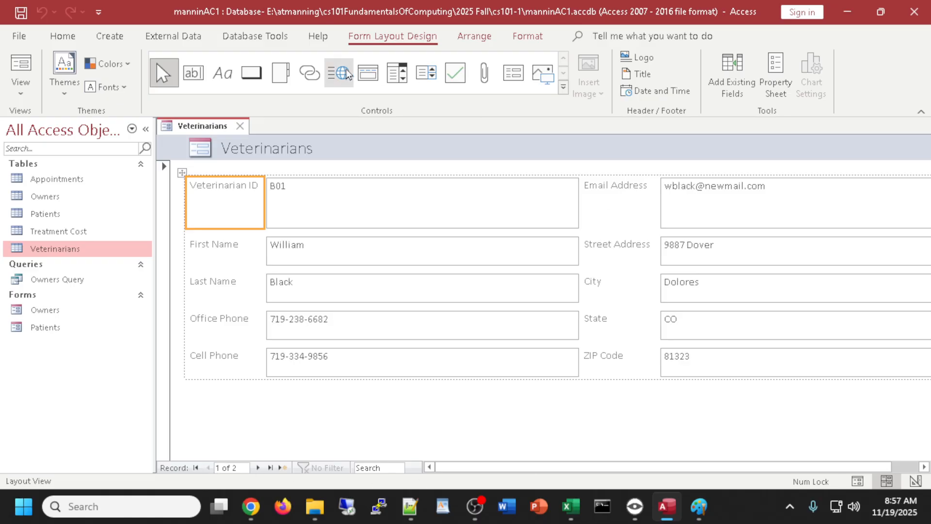
- Close the new form and save it under the name Veterinarians
click(240, 126)
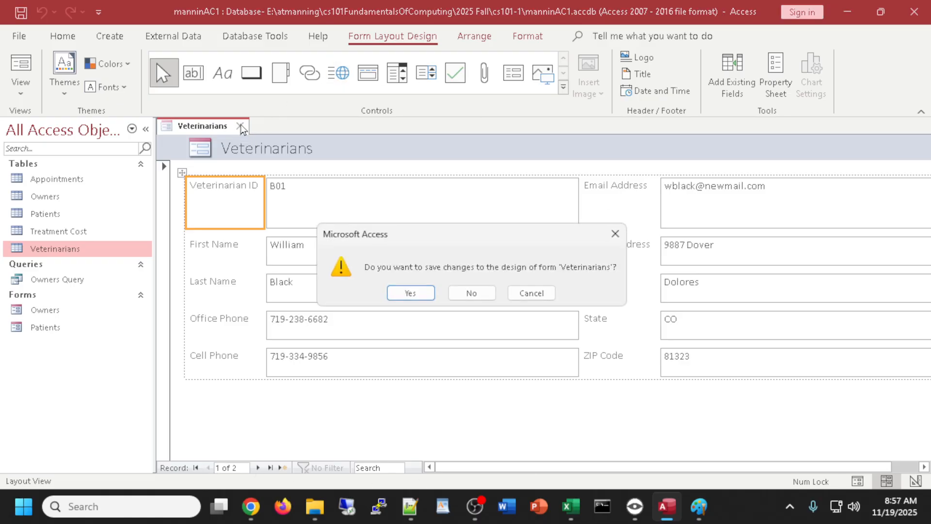
click(416, 296)
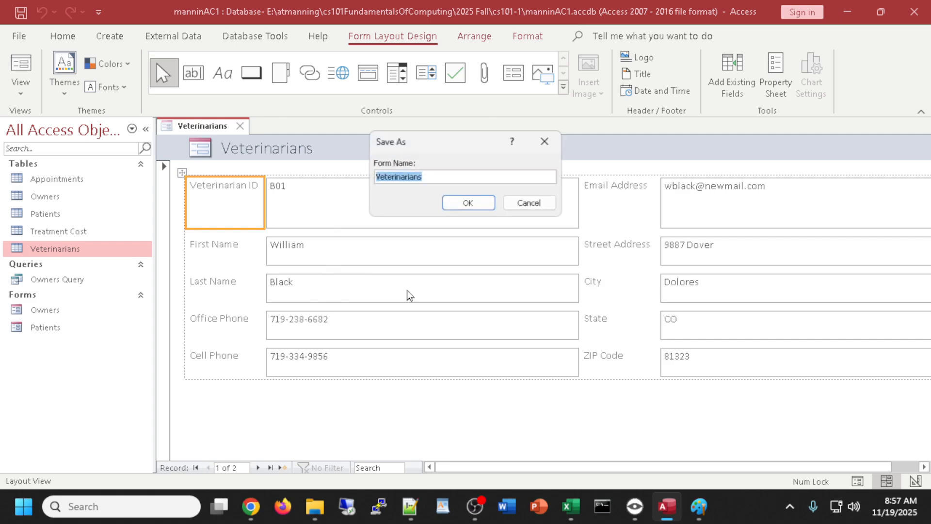
click(466, 203)
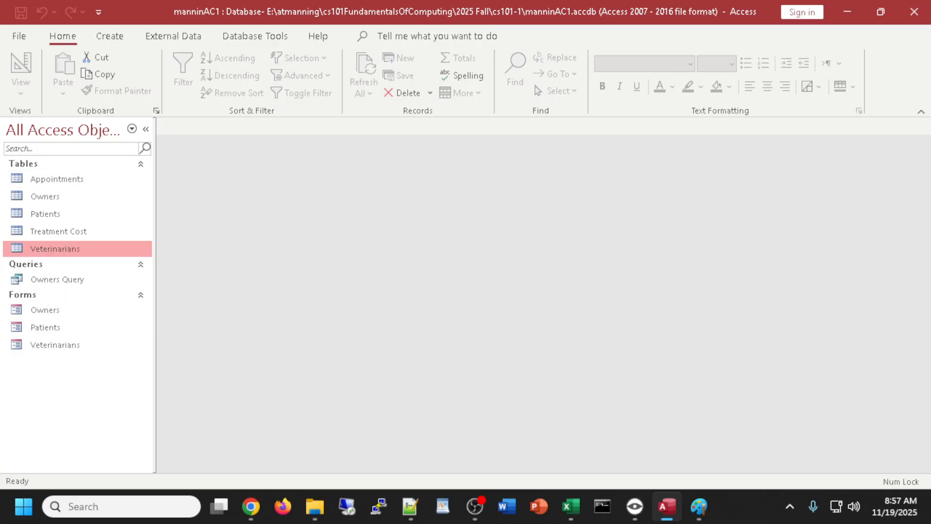
- Create a basic report from the Owners table, look it over and close it without saving
key(alt+Tab)
click(115, 41)
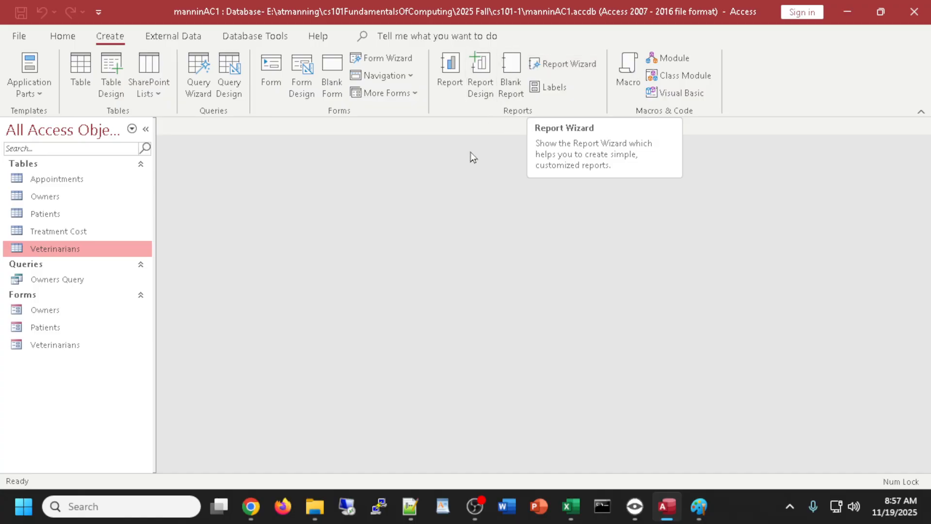
click(450, 75)
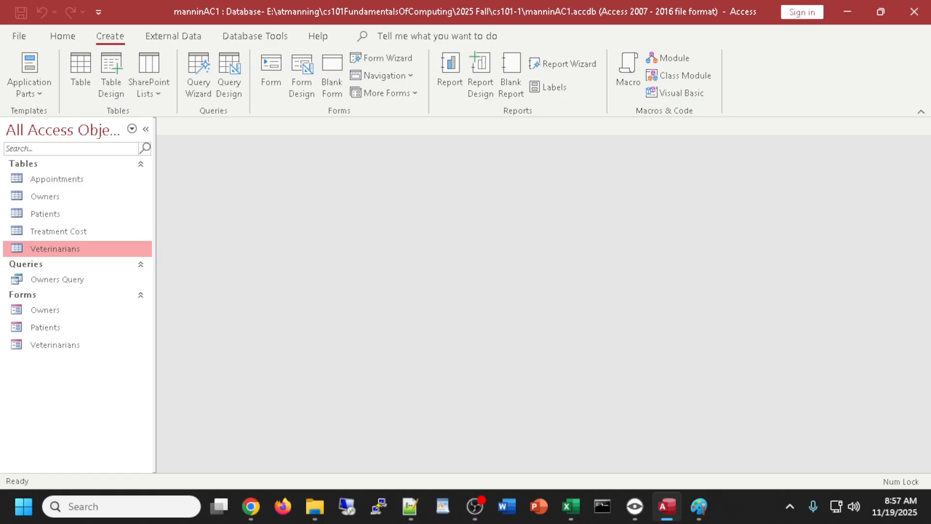
click(40, 198)
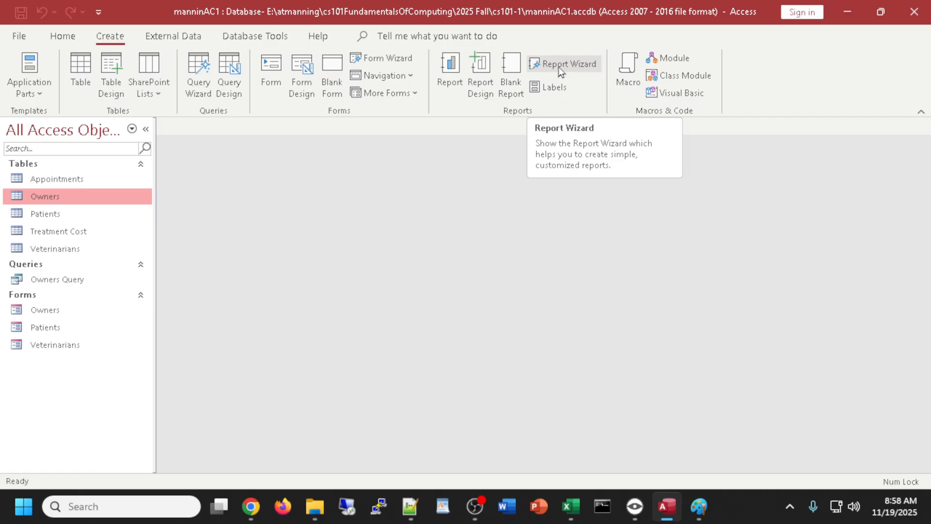
click(458, 72)
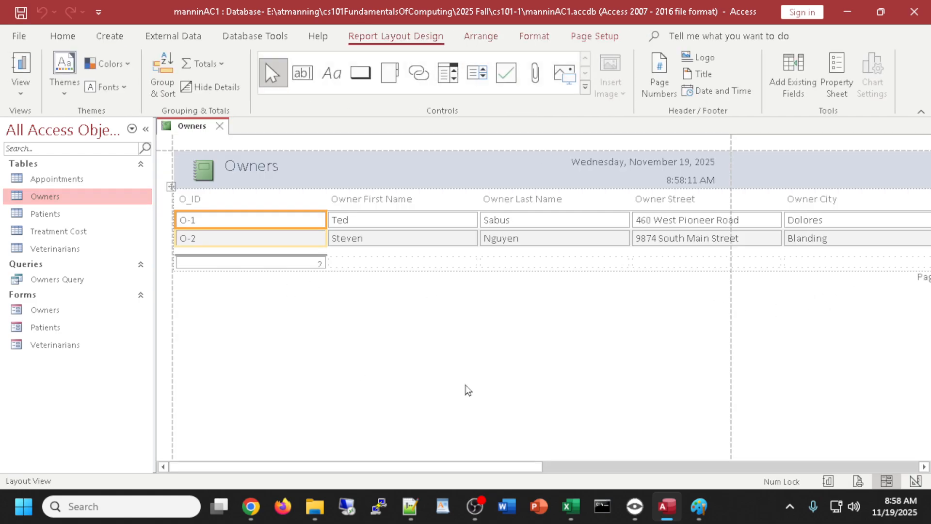
drag(467, 473, 301, 449)
click(220, 126)
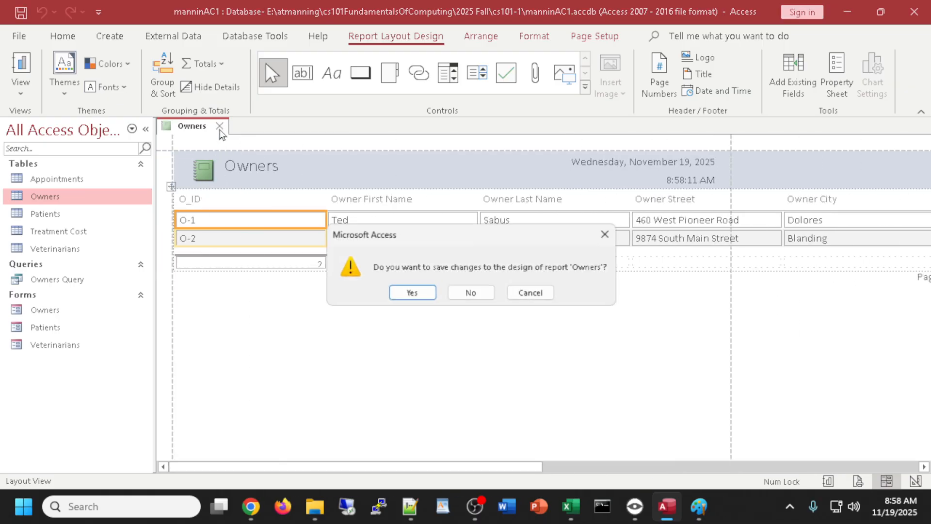
click(487, 296)
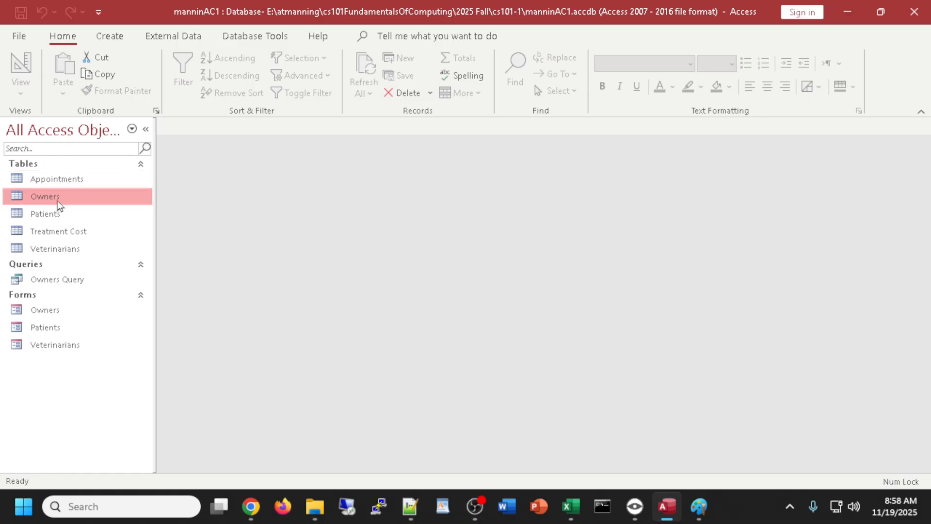
- Start a wizard report on the Owners table with the fields Owner First Name, Owner Last Name, Owner Street, Owner City, Owner State and Owner Postal Code
click(111, 38)
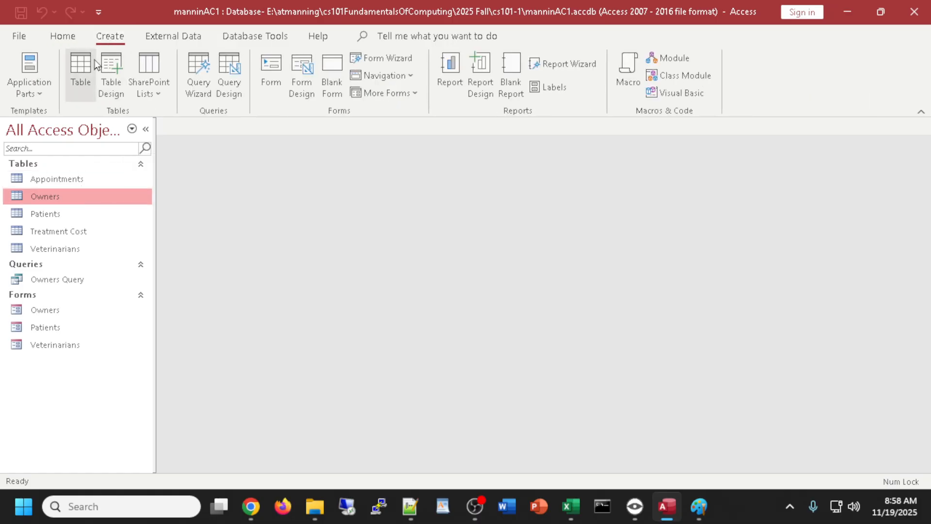
click(550, 62)
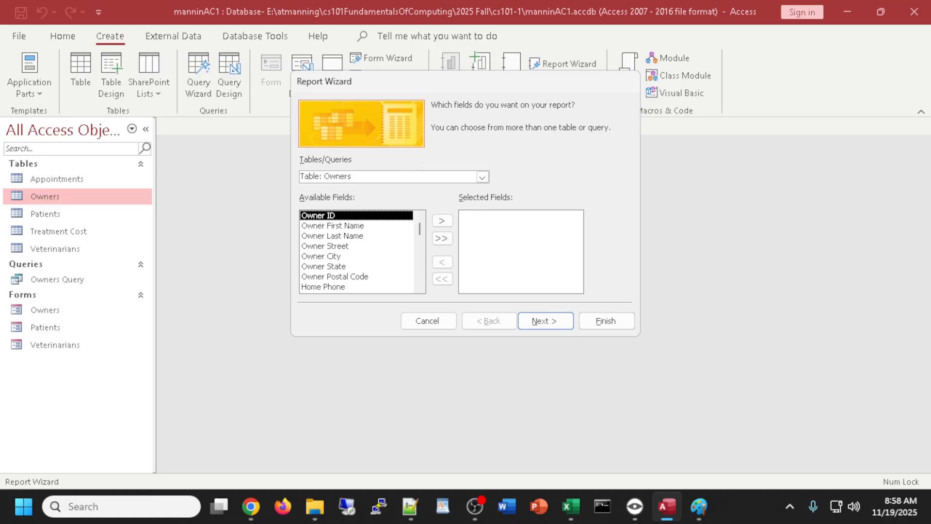
key(alt+Tab)
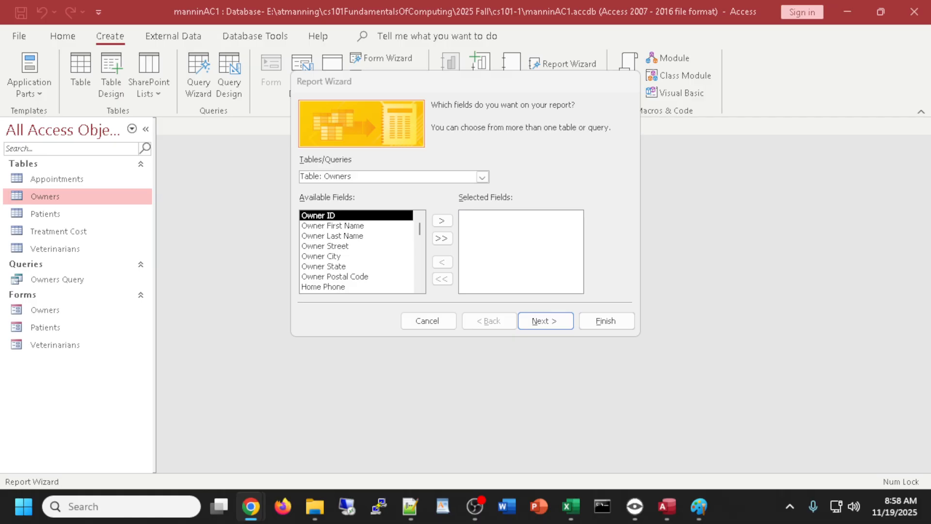
double_click(352, 226)
double_click(352, 226)
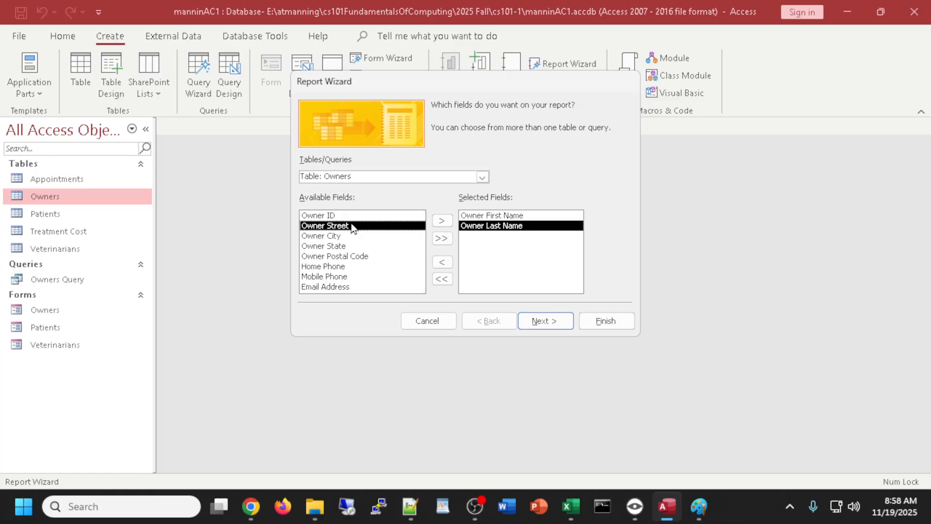
double_click(345, 226)
double_click(335, 228)
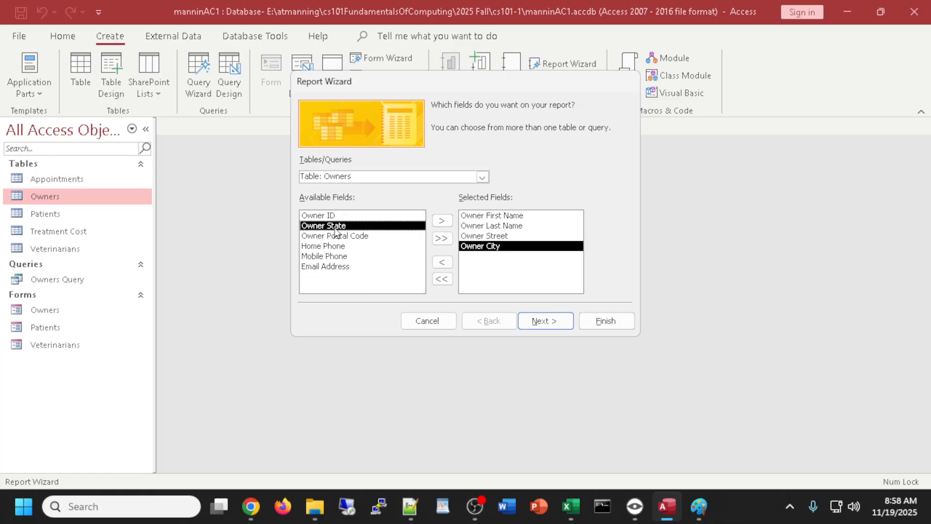
double_click(335, 228)
double_click(335, 227)
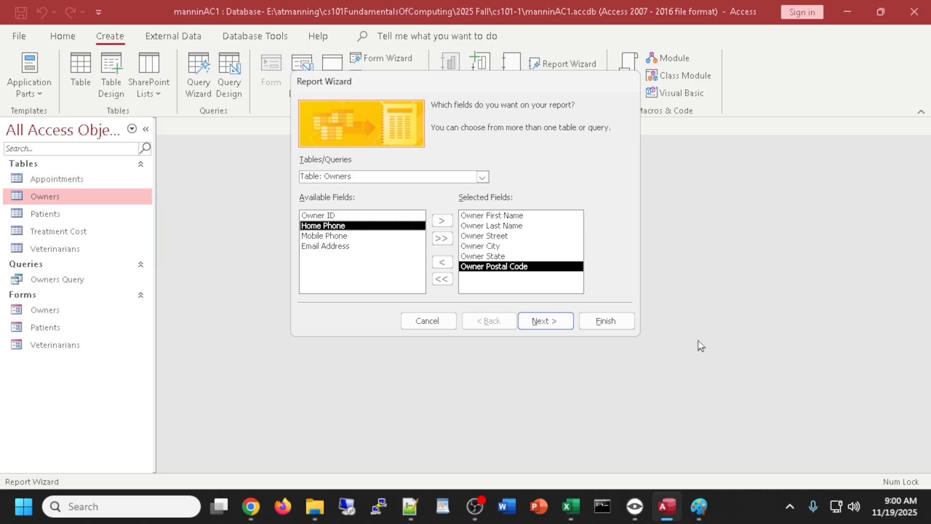
- Remove Owner Postal Code from the report's fields and continue to the layout options without adding grouping or sorting
click(442, 263)
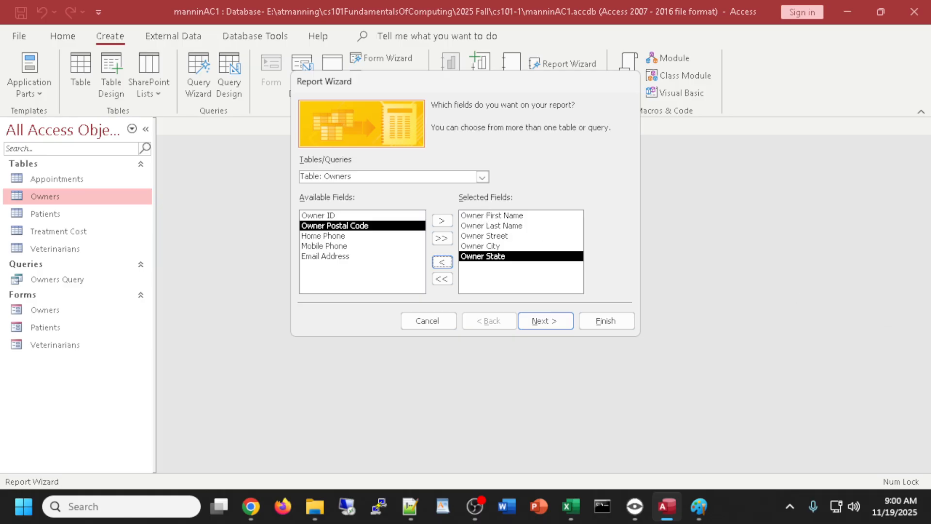
click(544, 322)
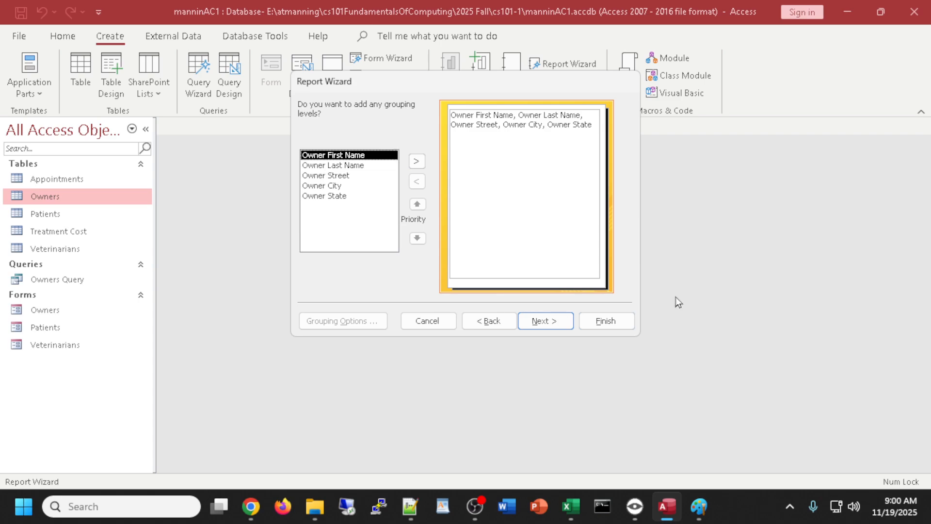
click(538, 321)
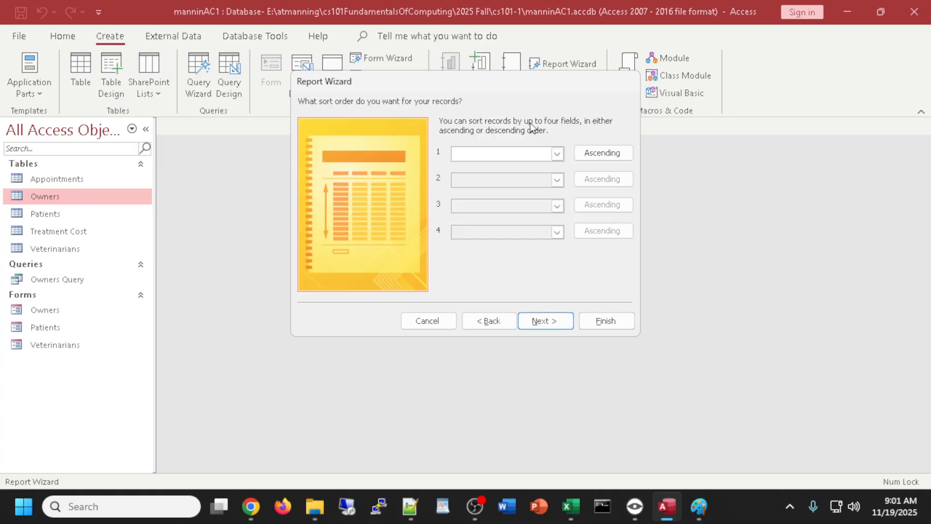
click(557, 153)
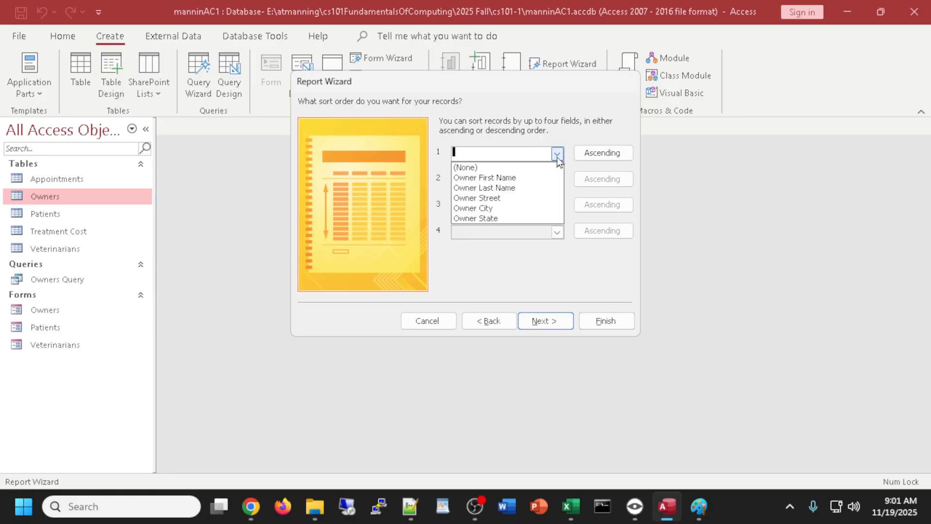
click(563, 131)
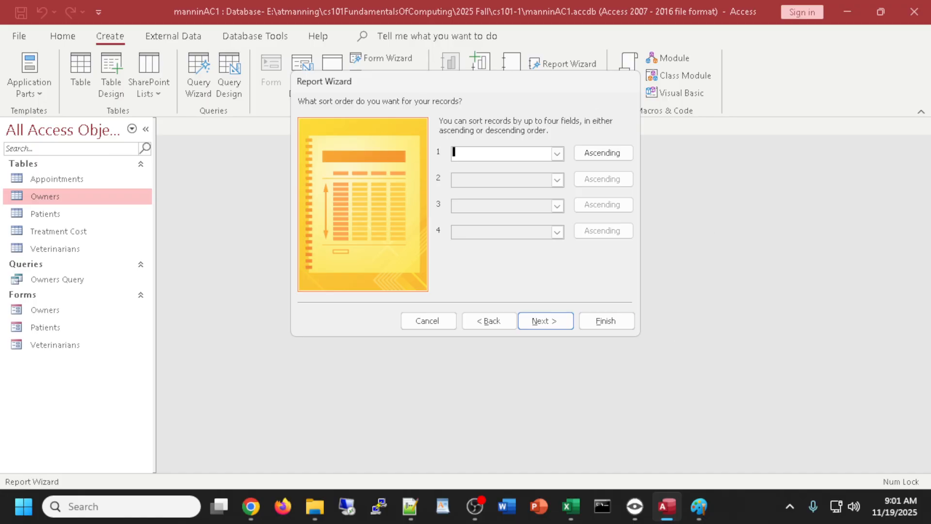
key(alt+Tab)
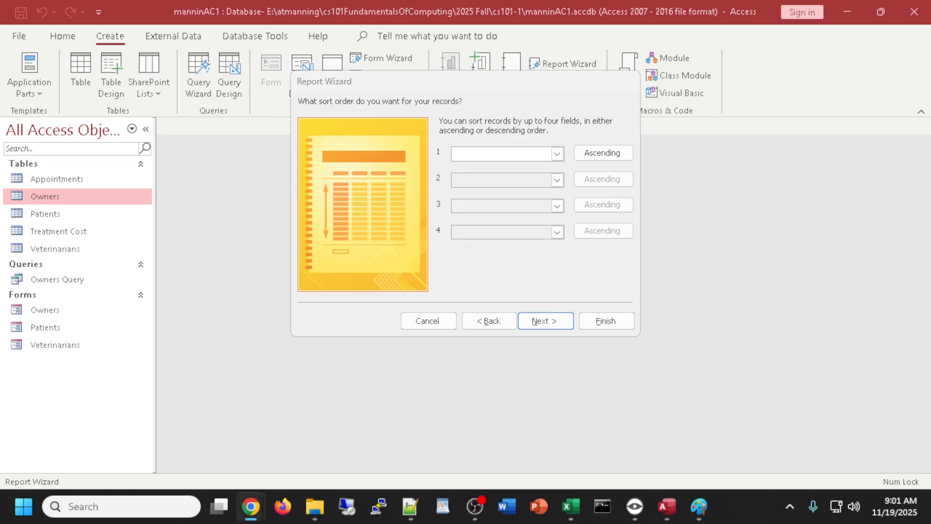
click(554, 319)
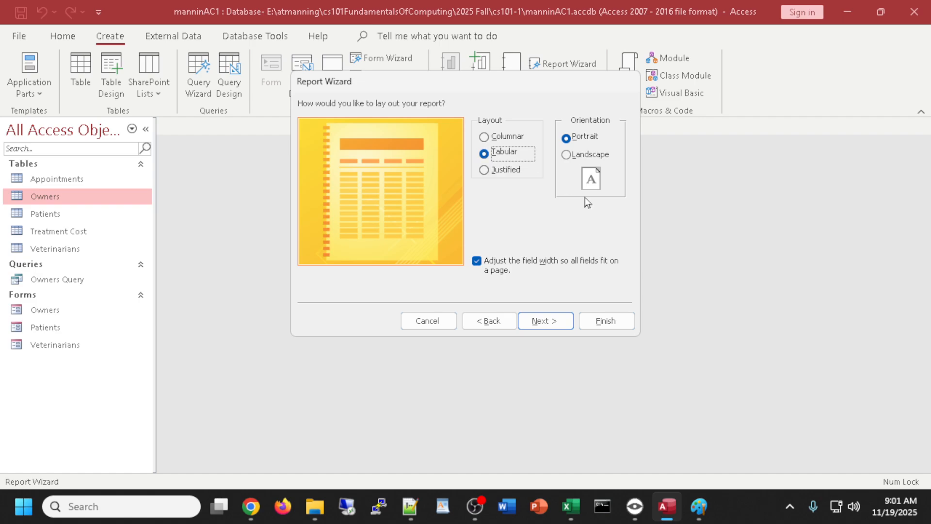
- Compare the Columnar and Justified layouts and set the report's layout to Columnar in portrait orientation
click(548, 323)
click(487, 321)
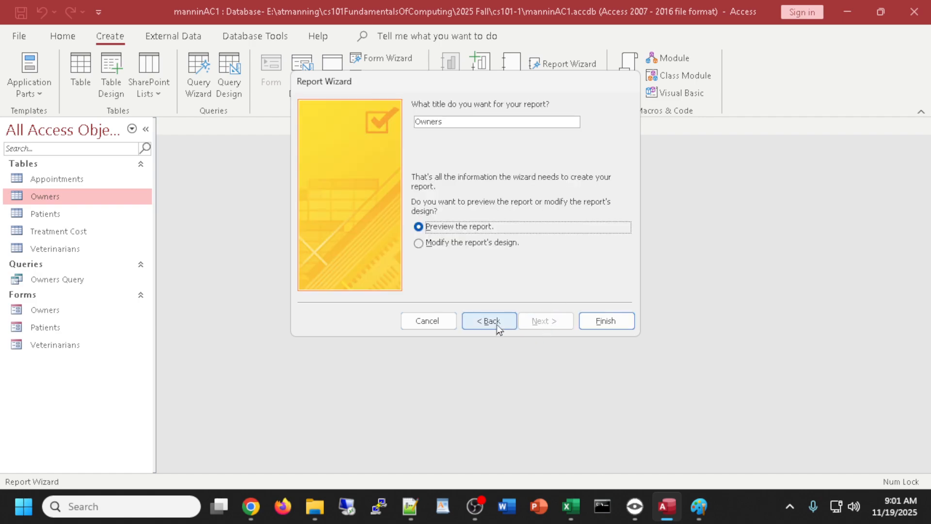
click(489, 138)
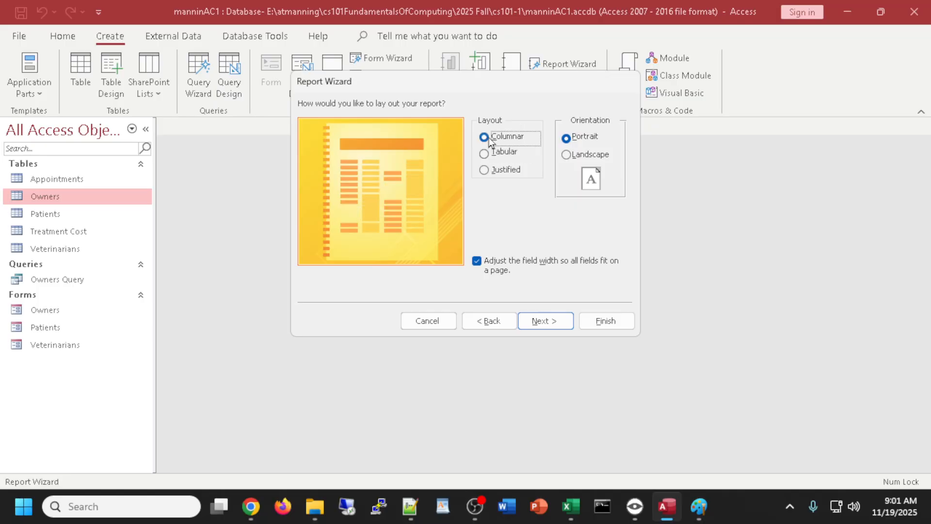
click(485, 171)
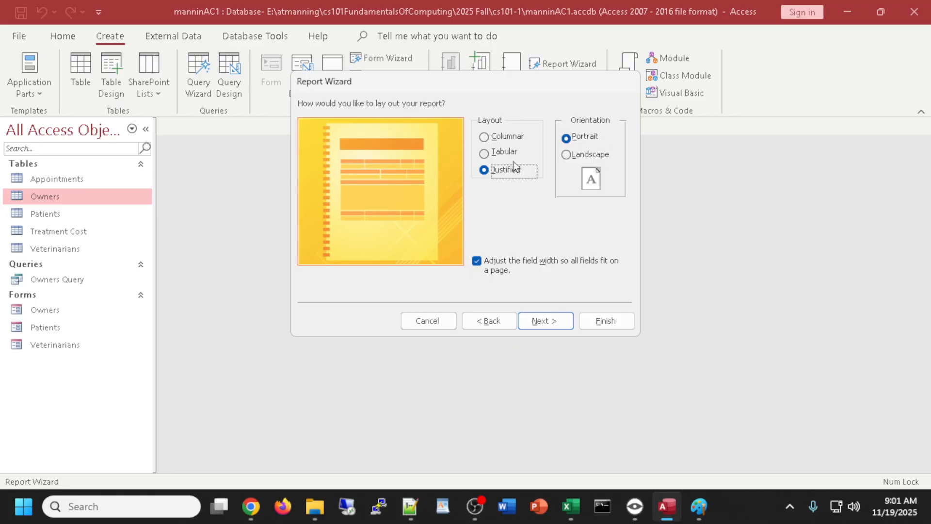
click(485, 138)
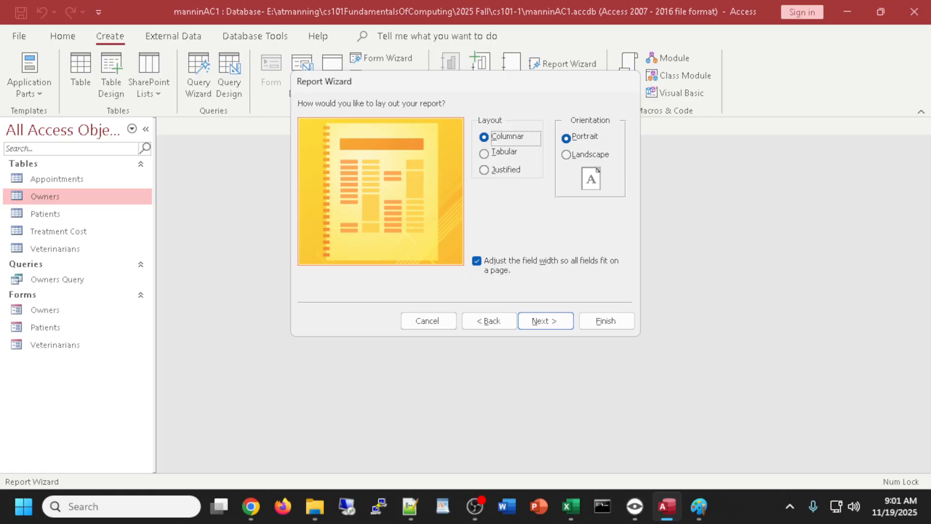
key(alt+Tab)
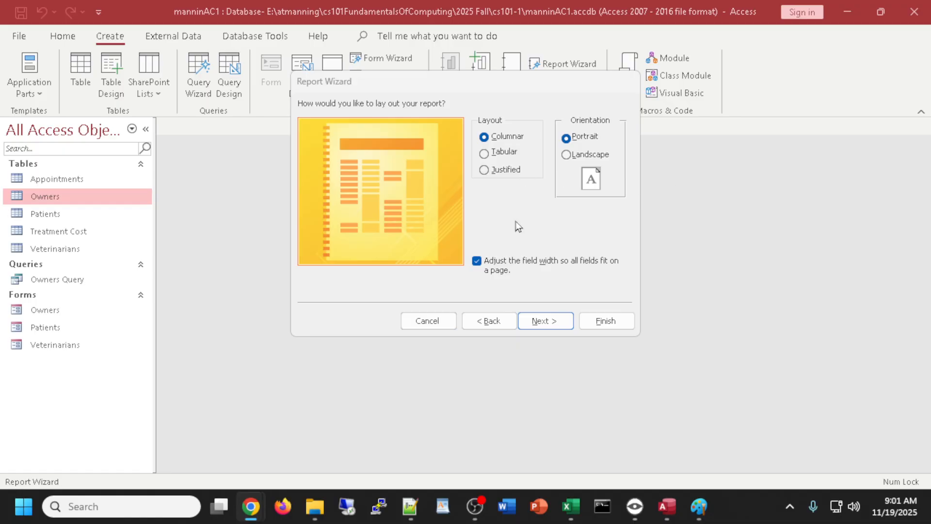
- Return to the grouping options, group the report by Owner State, and continue to the layout options without adding a sort order
click(489, 321)
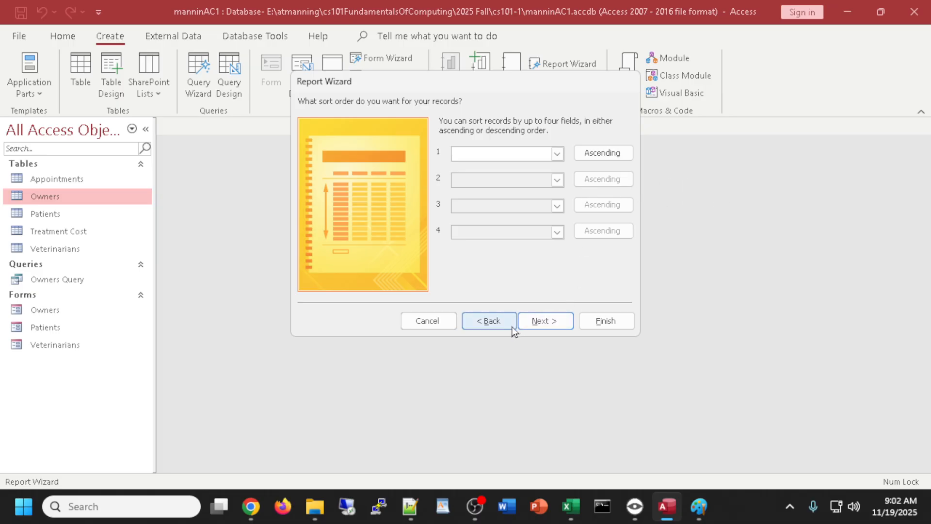
click(490, 322)
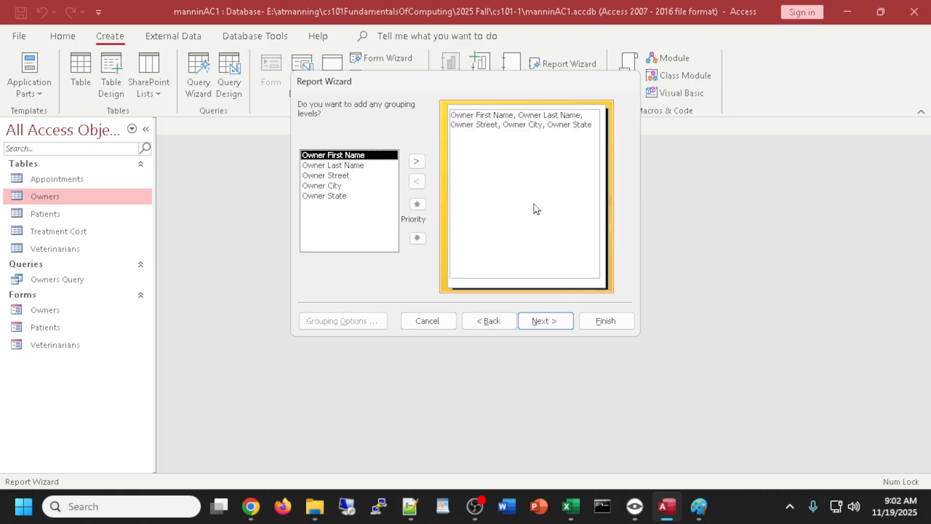
click(350, 196)
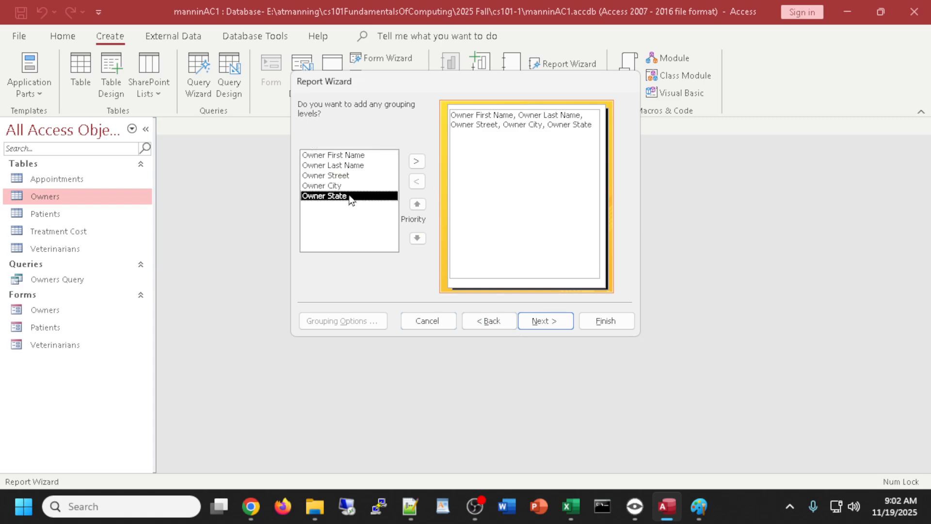
click(416, 164)
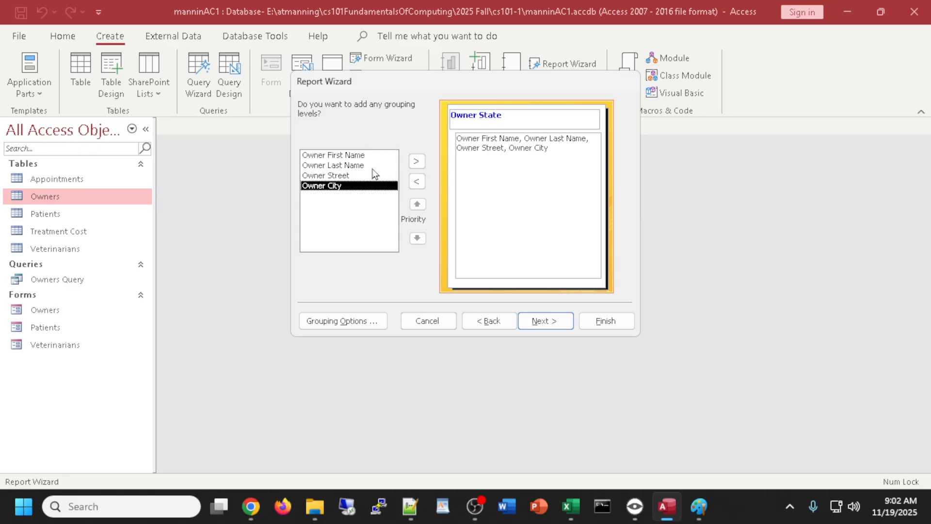
click(563, 321)
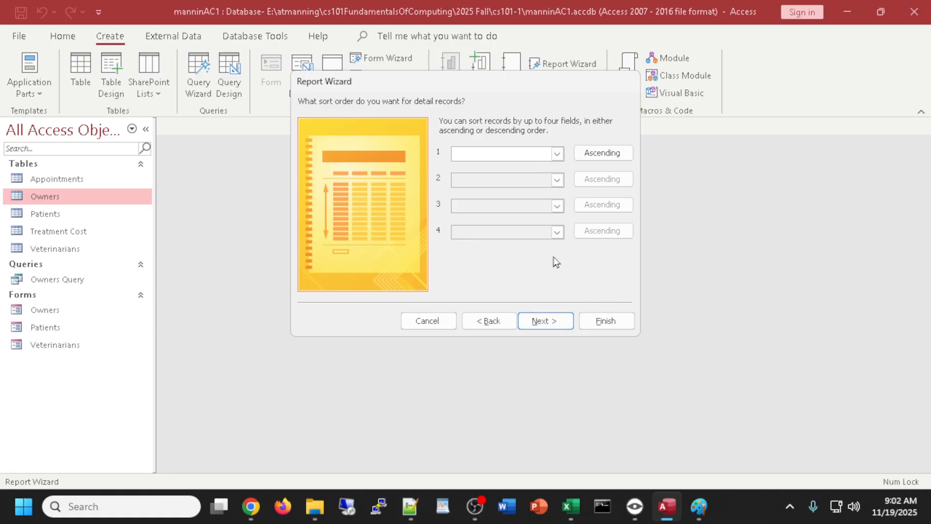
click(545, 321)
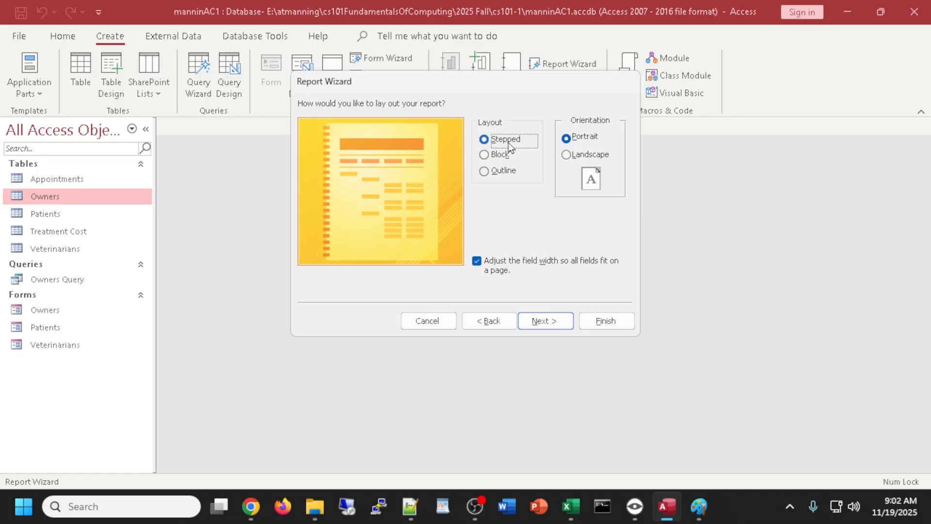
- Review the report's grouping levels again and return to the layout options with no sort order
click(496, 326)
click(496, 327)
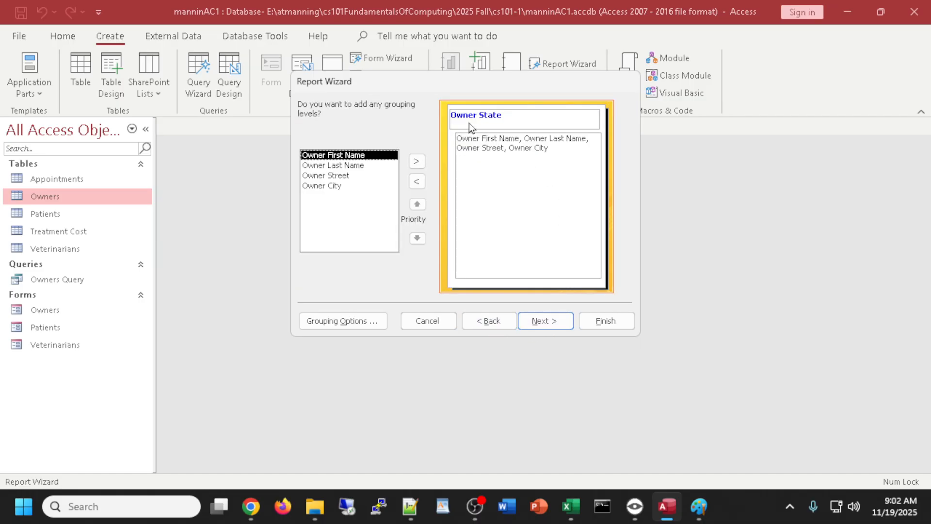
click(531, 324)
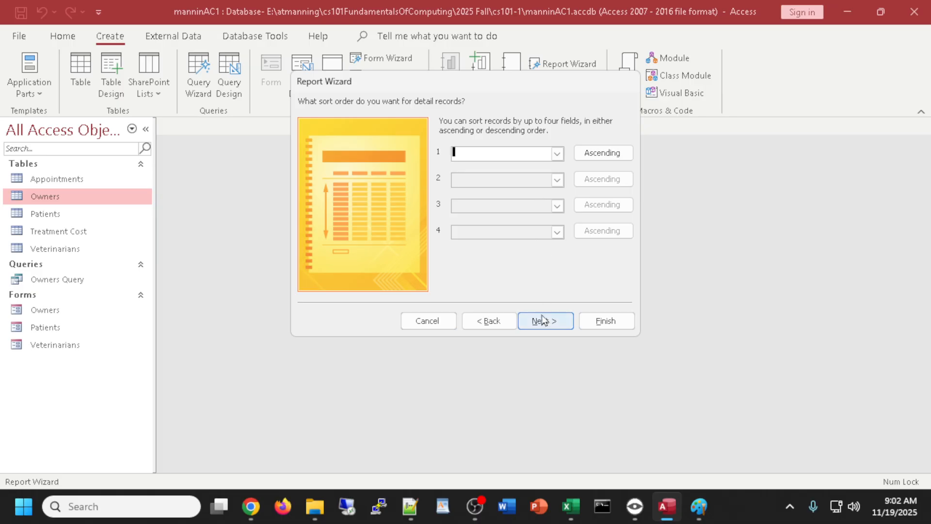
click(544, 321)
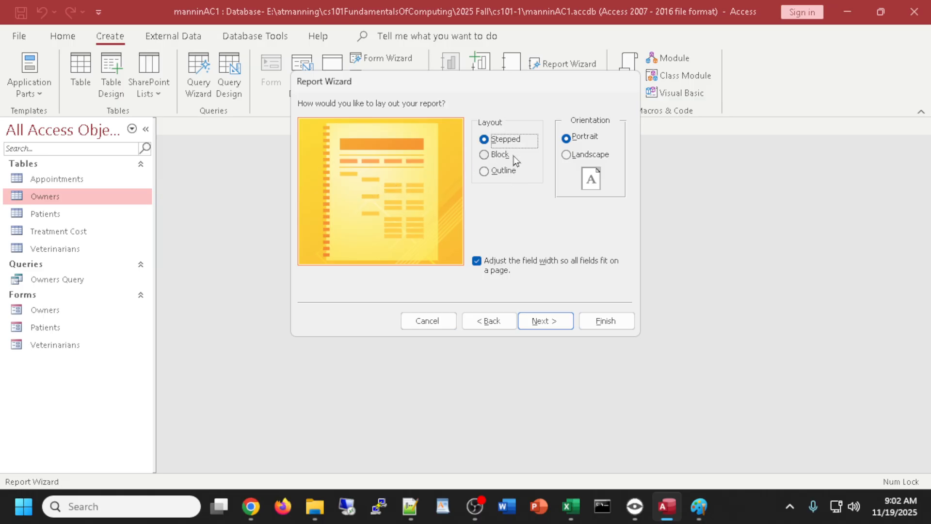
- Keep the Stepped portrait layout, title the report Owners States, finish it in preview, and close it
click(555, 324)
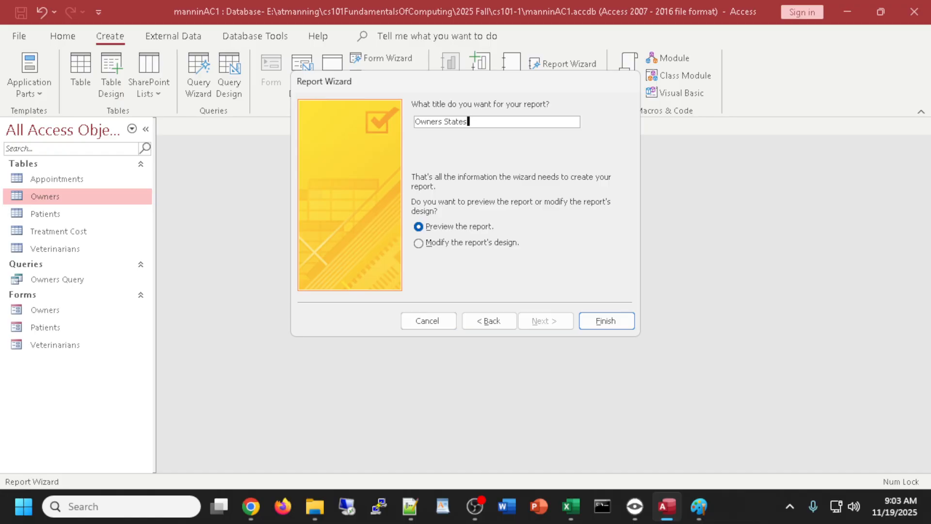
key(alt+Tab)
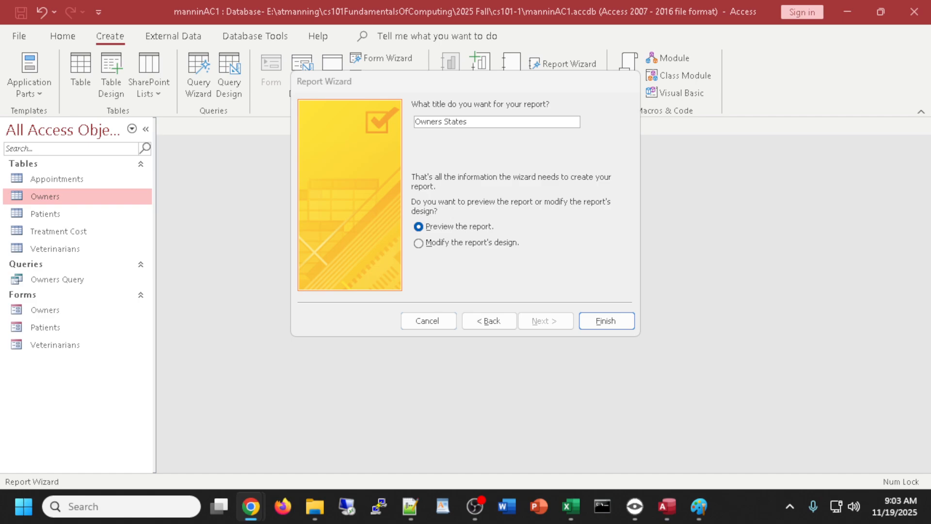
click(605, 322)
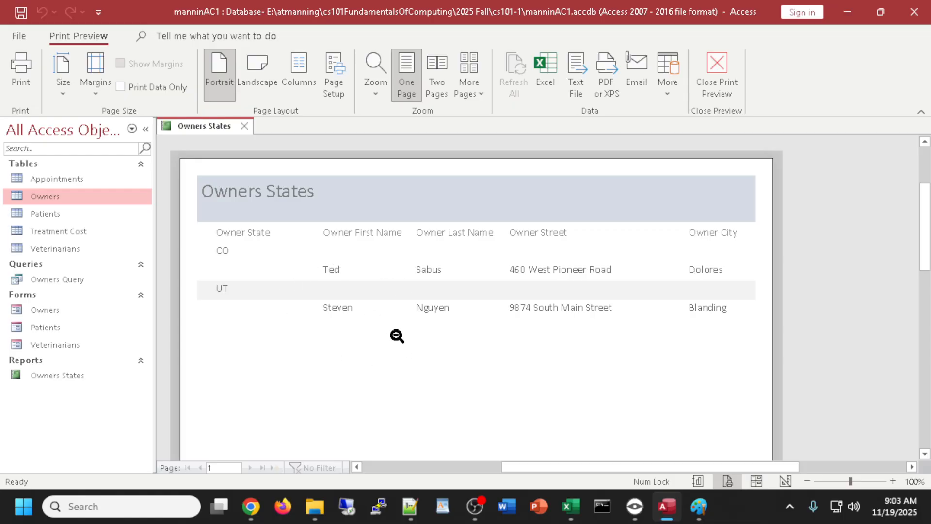
scroll(386, 341, down, 1)
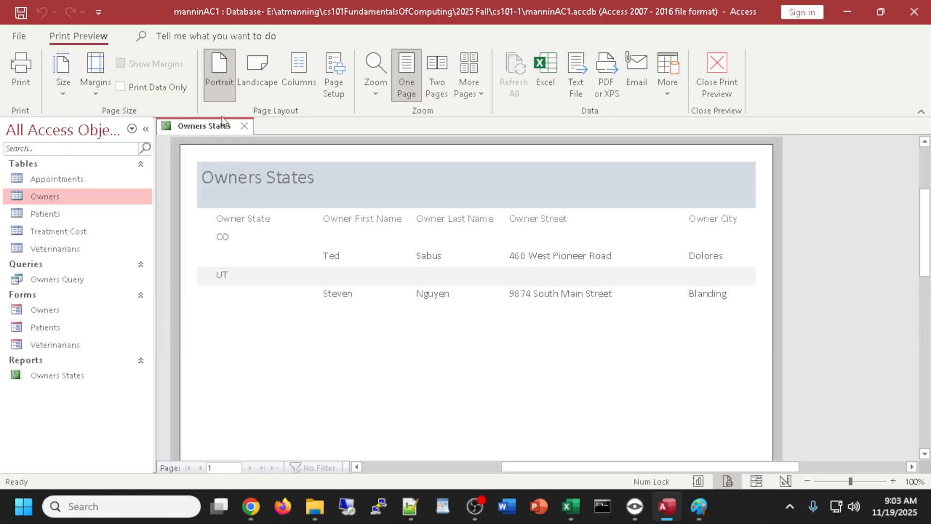
click(245, 127)
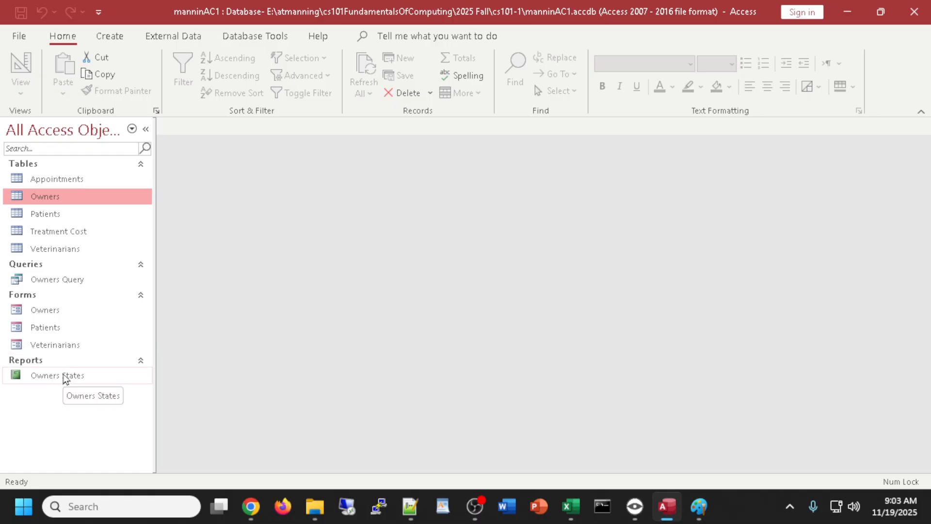
- Reopen the Owners States report, look over its contents and available views, and close it
double_click(50, 376)
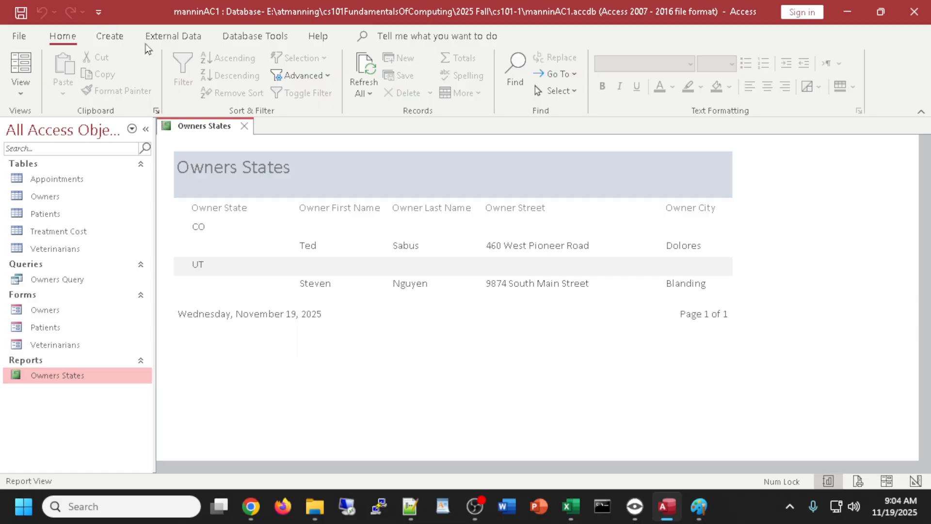
click(20, 93)
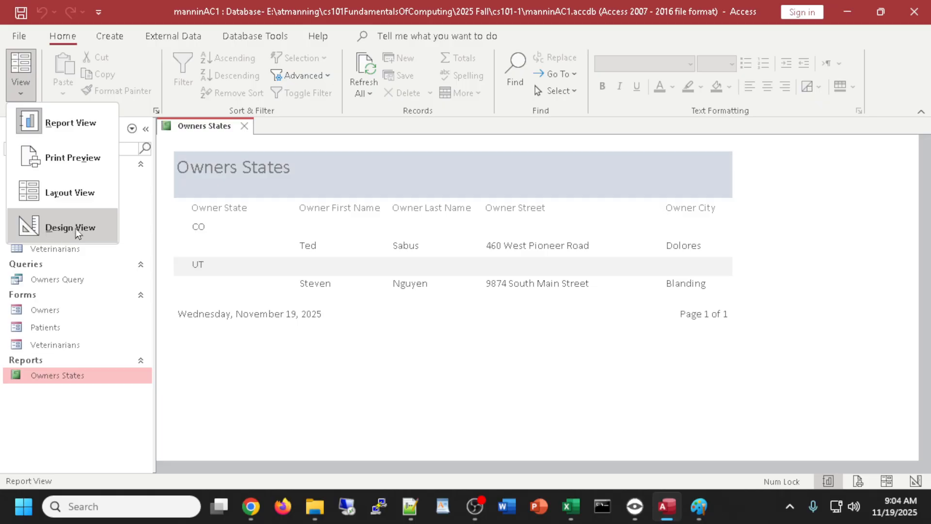
click(473, 383)
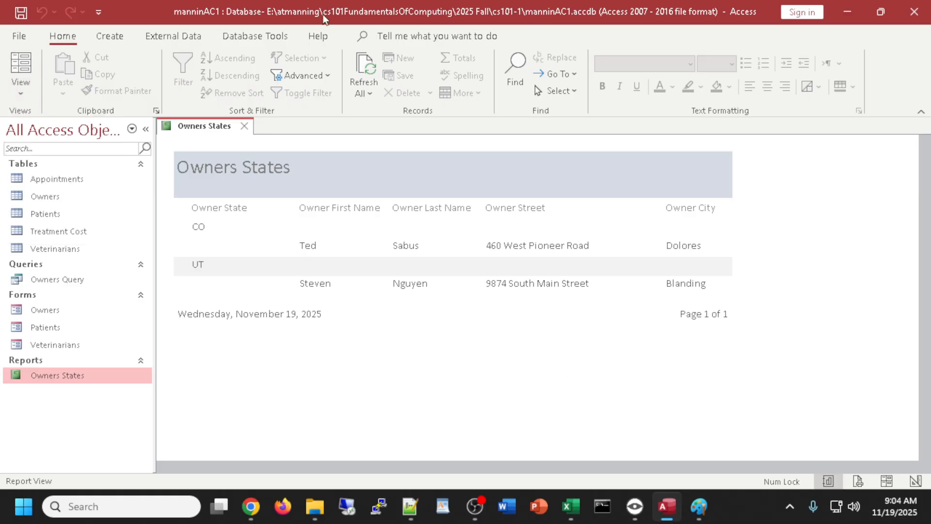
click(243, 127)
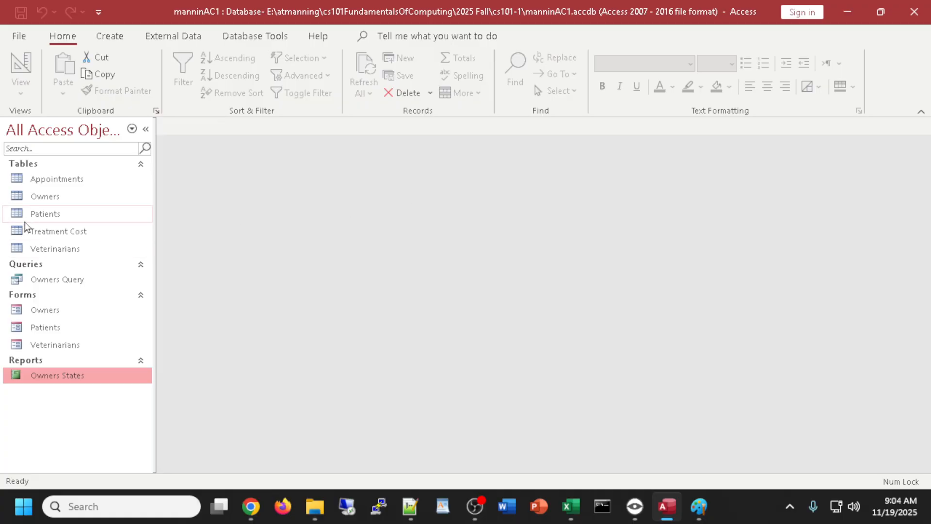
- Create a basic report from the Patients table and close the Field List
click(29, 214)
click(108, 37)
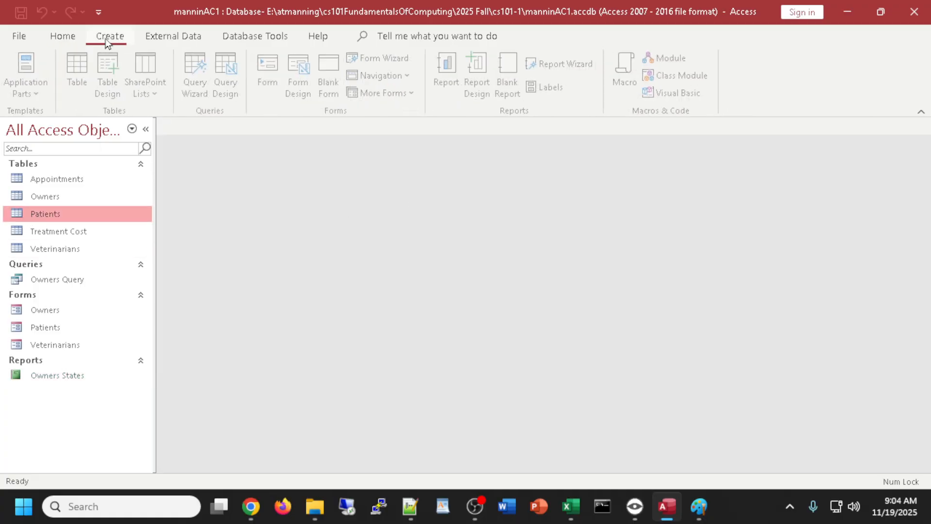
click(450, 70)
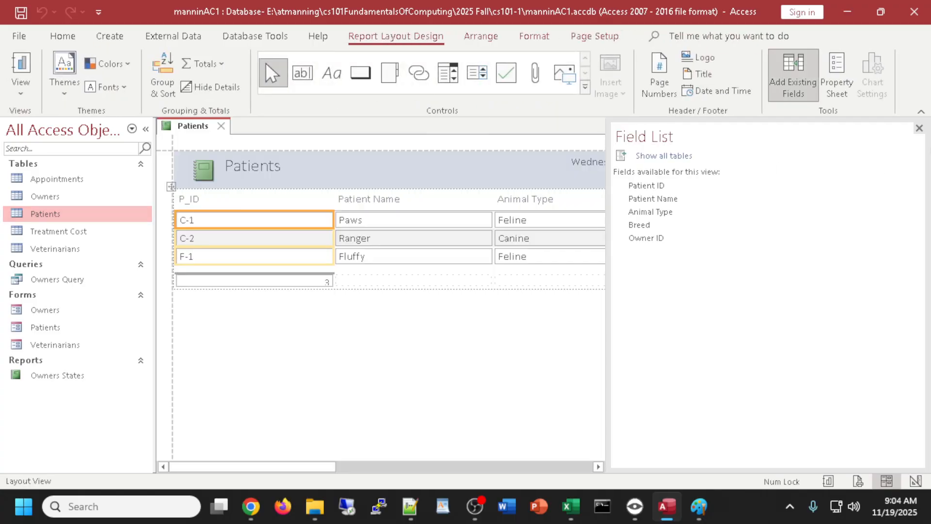
click(919, 128)
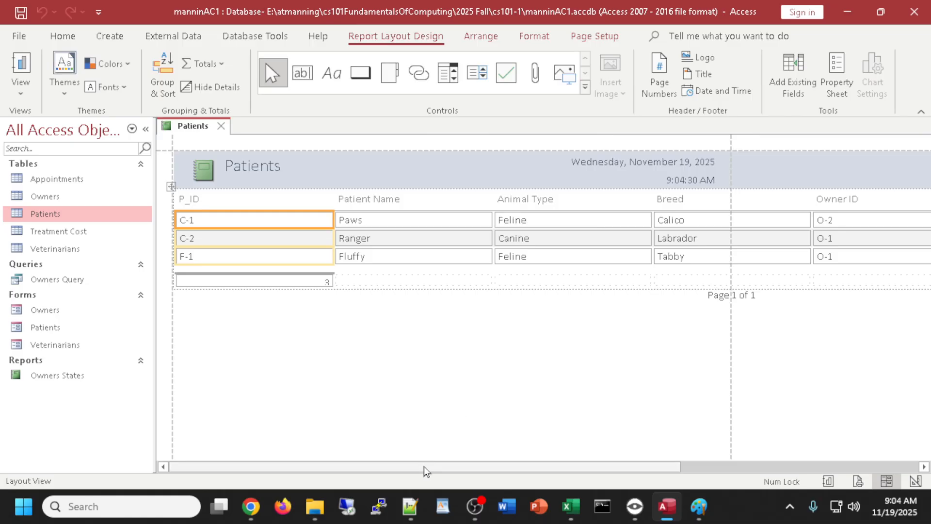
drag(426, 467, 347, 451)
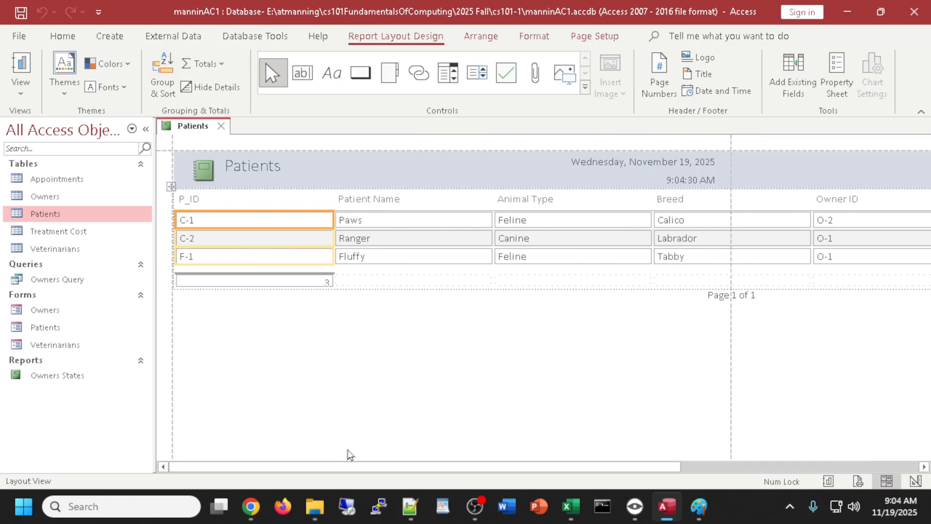
- Narrow the P_ID, Patient Name, Animal Type, Breed and Owner ID columns so they all fit within the page width
drag(333, 216, 244, 216)
click(407, 216)
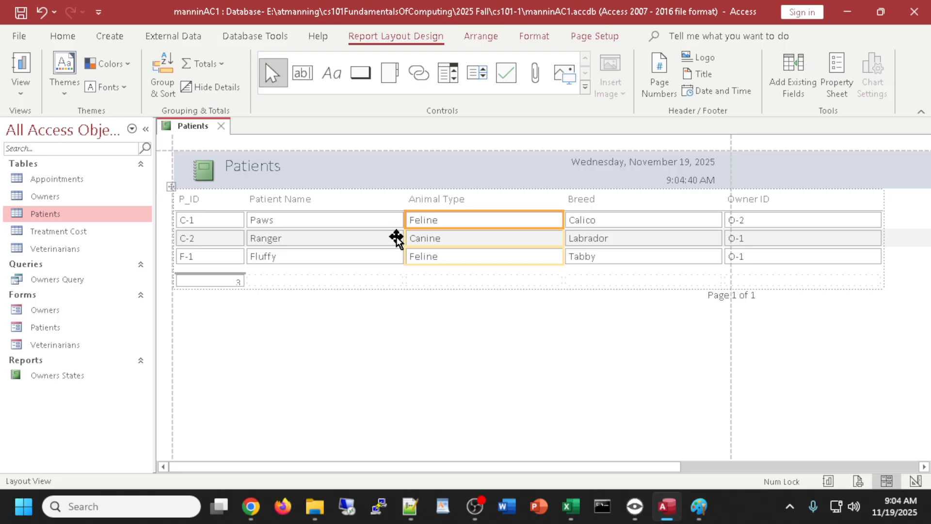
drag(405, 238, 337, 243)
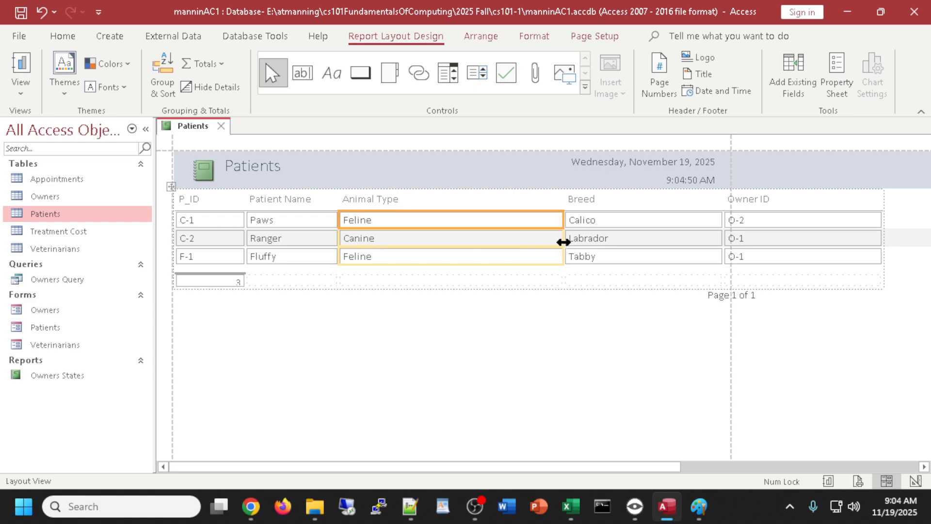
drag(558, 239, 473, 232)
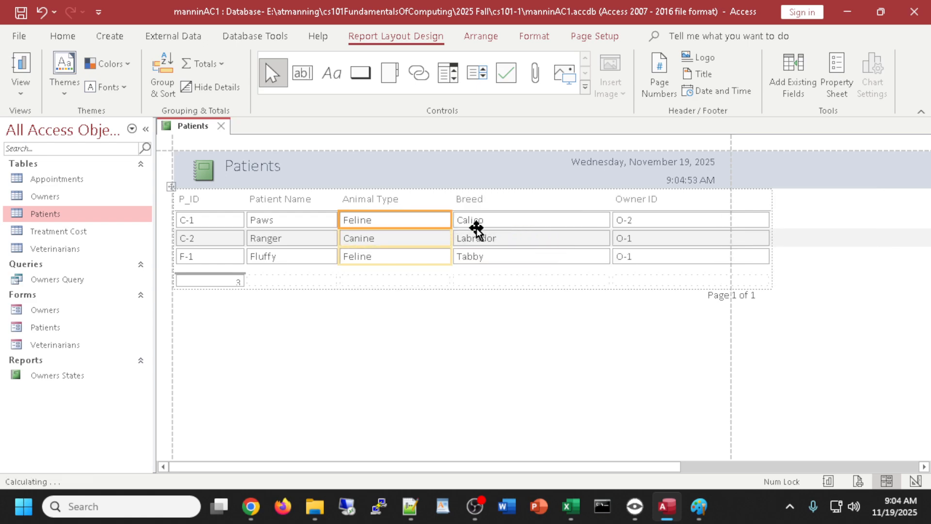
click(607, 238)
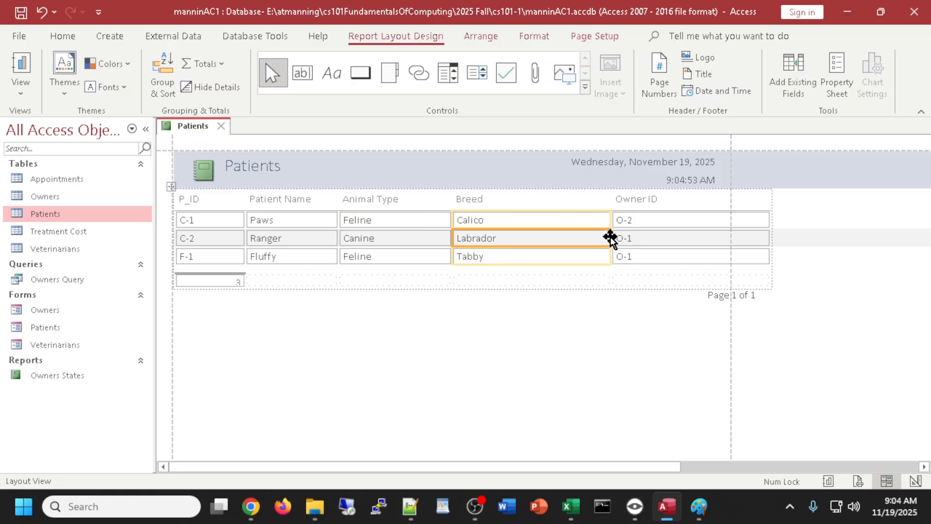
drag(607, 236, 545, 232)
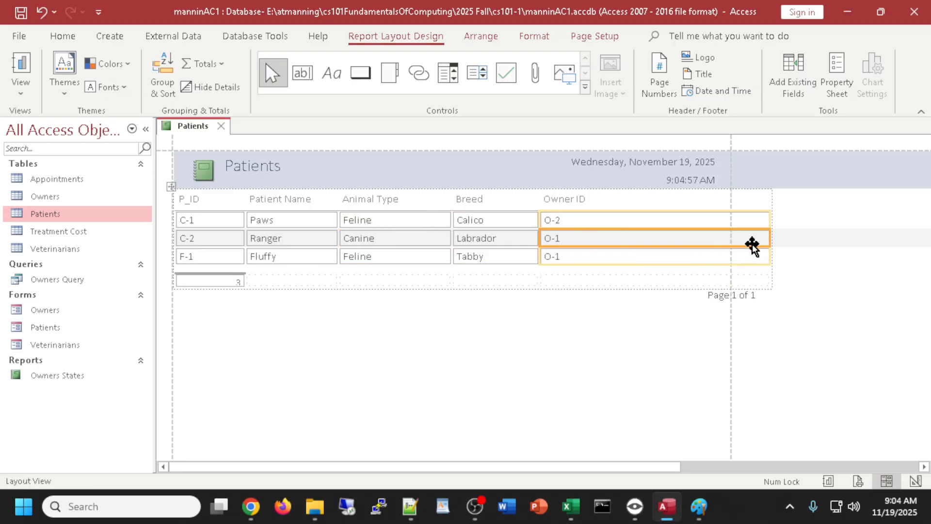
drag(770, 239, 691, 239)
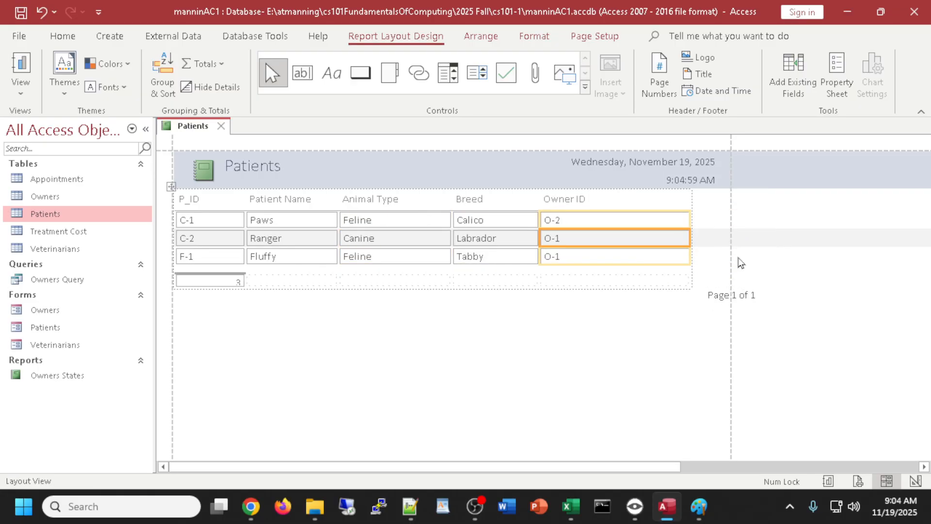
- Check the Patients report in Report View and return it to Layout View
mouse_move(430, 465)
mouse_down()
mouse_move(669, 466)
mouse_move(430, 463)
mouse_up()
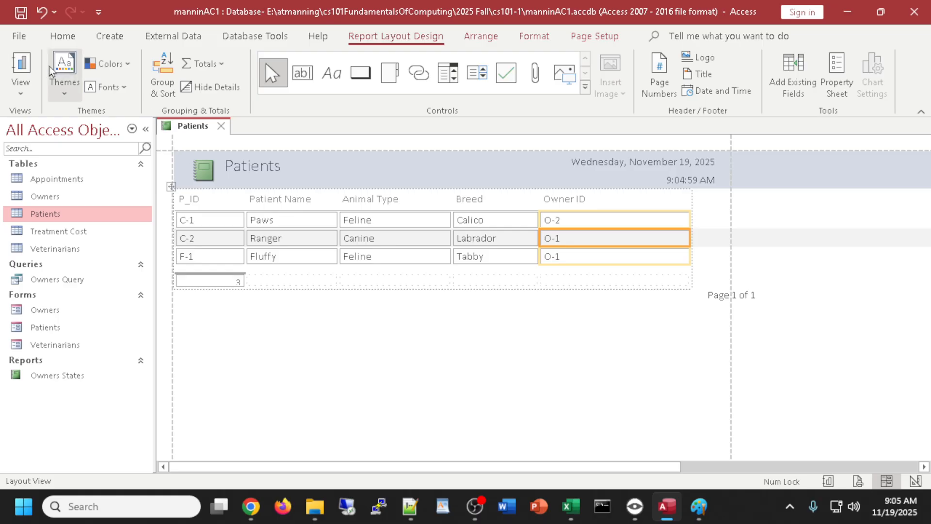
click(20, 66)
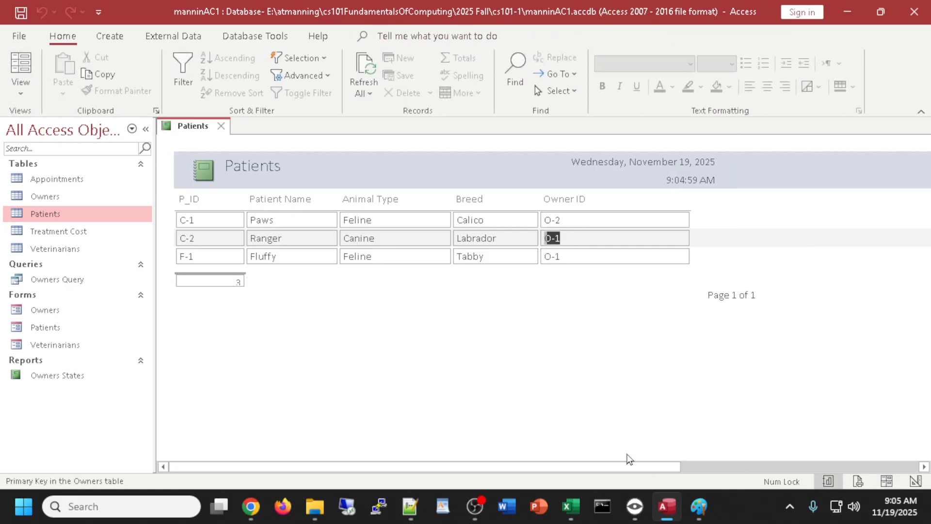
drag(629, 470, 499, 214)
click(22, 93)
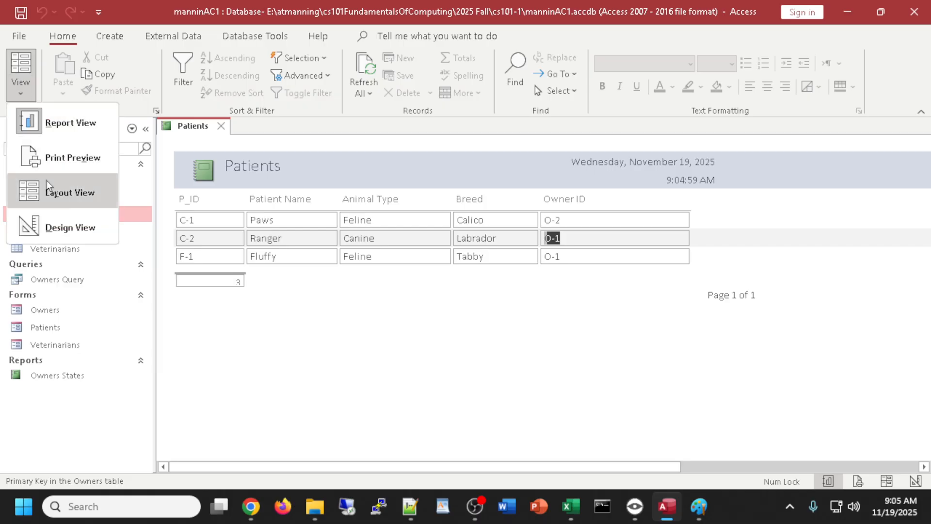
click(43, 197)
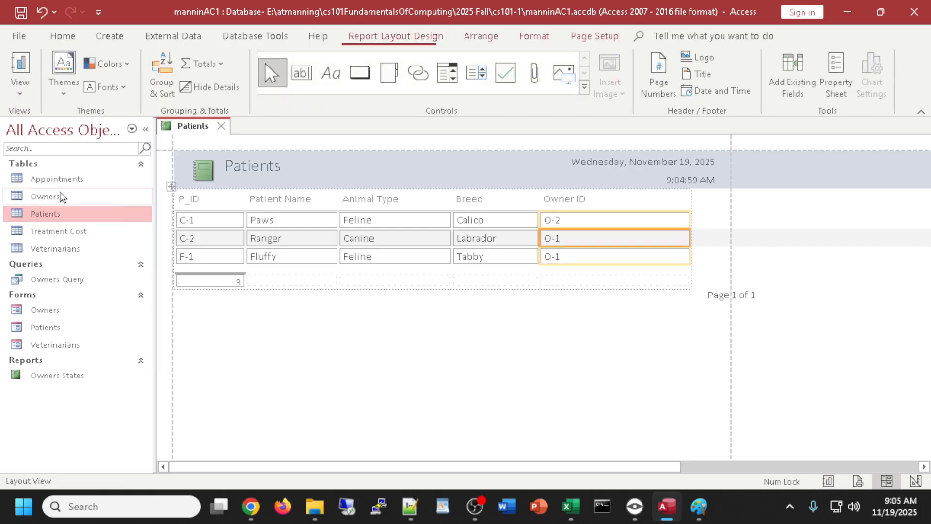
- Select the Patients report's header band and examine how far it extends past the page boundary
drag(625, 467, 868, 460)
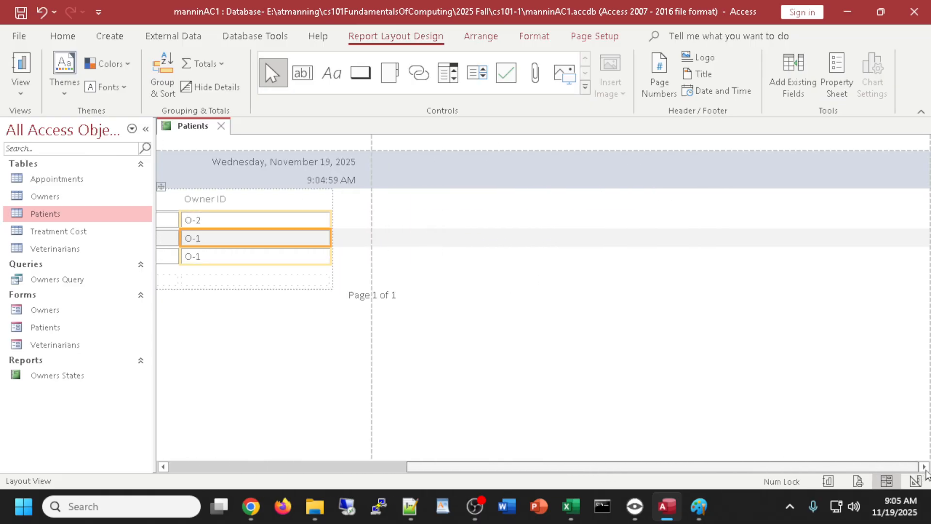
click(924, 165)
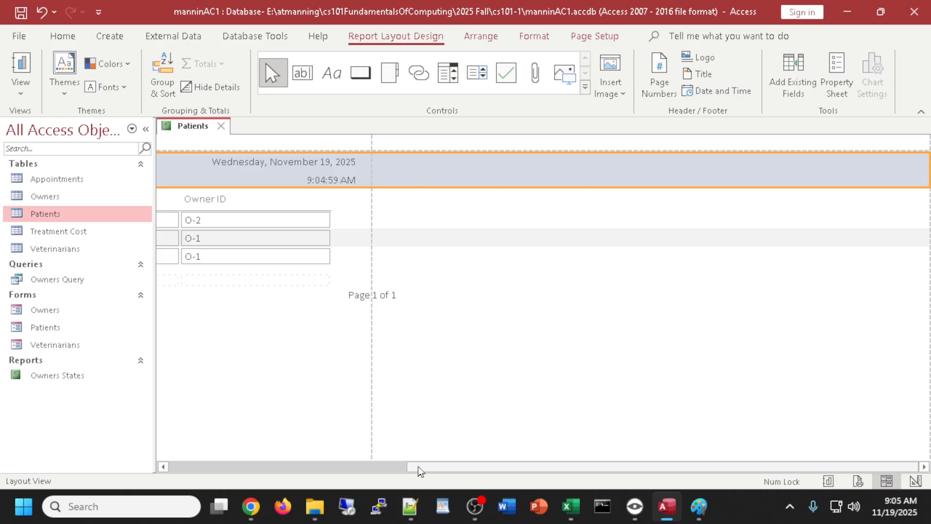
drag(418, 466, 184, 469)
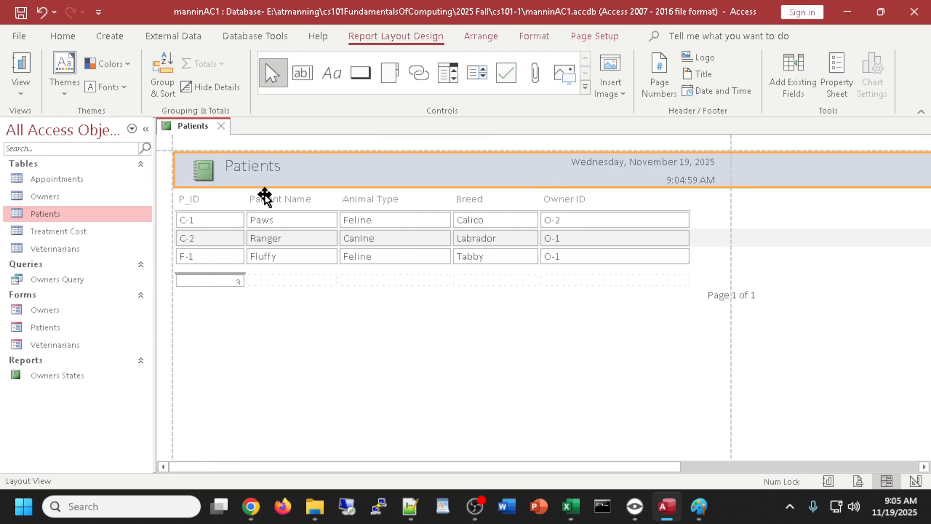
- Close the Patients report without saving its design changes
click(226, 127)
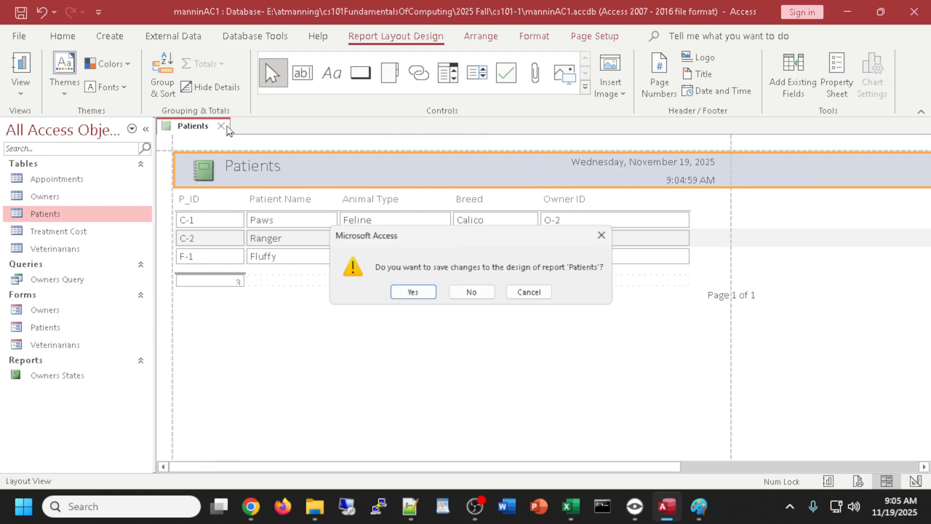
click(472, 293)
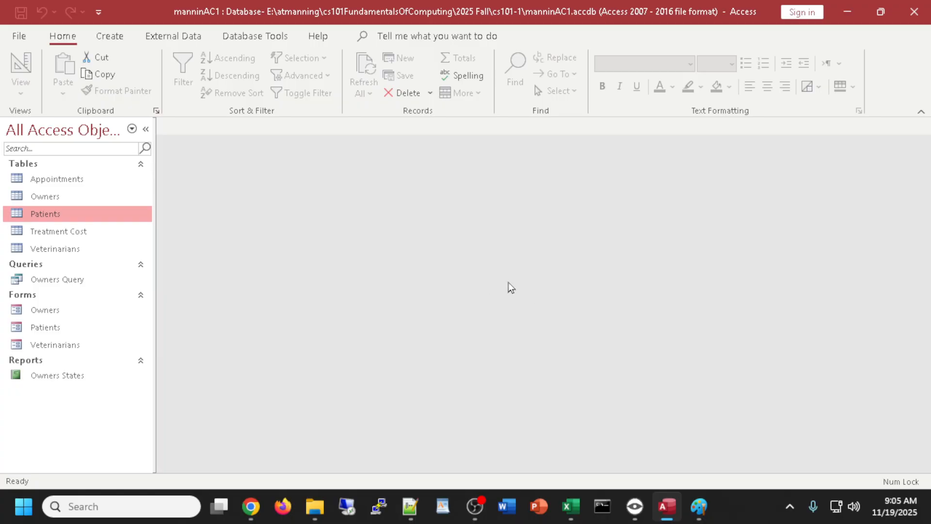
click(34, 313)
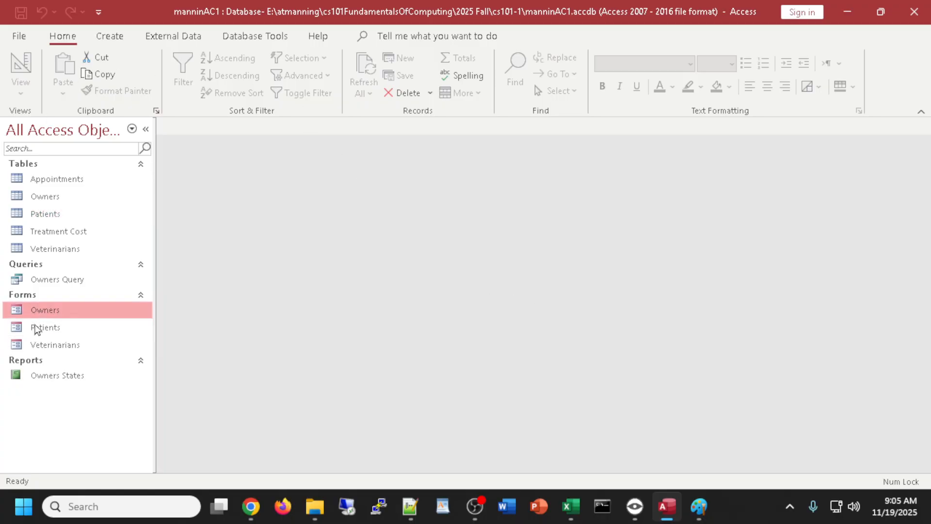
click(46, 375)
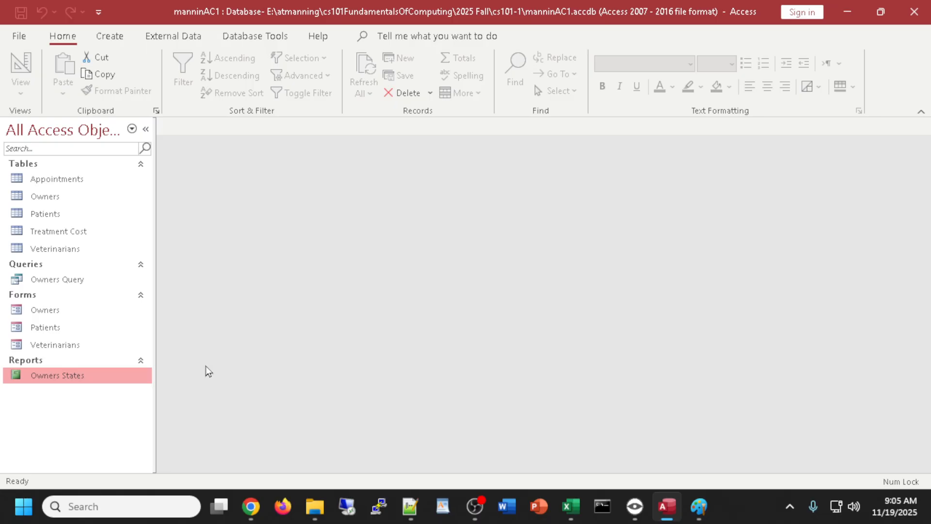
- Create a basic report from the Treatment Cost table
click(76, 235)
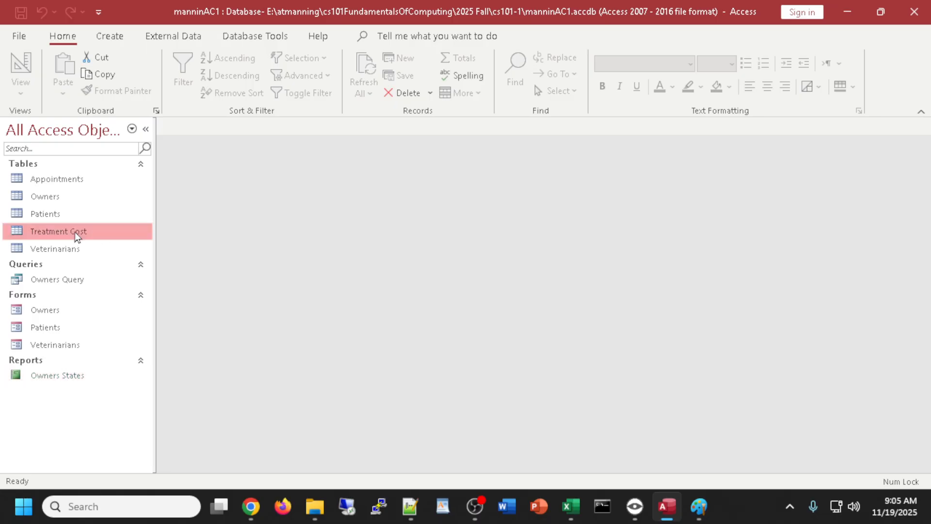
click(110, 38)
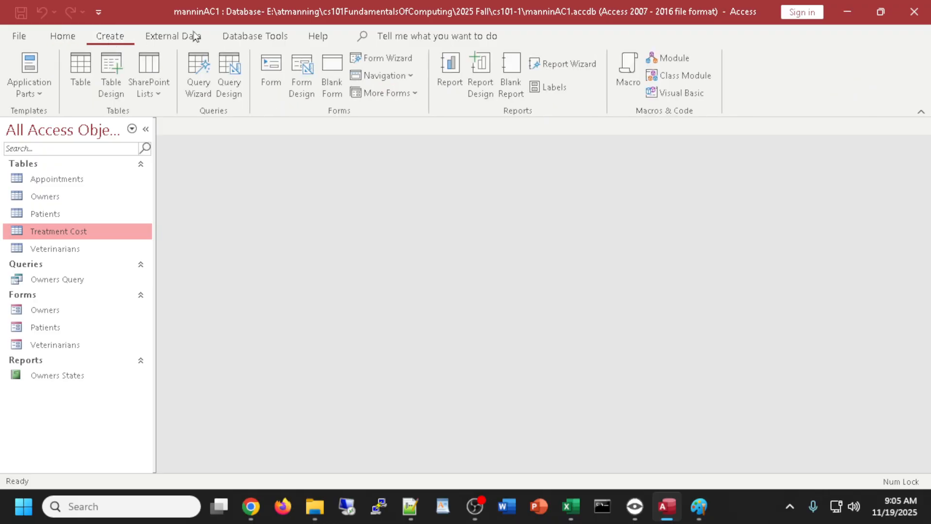
click(450, 72)
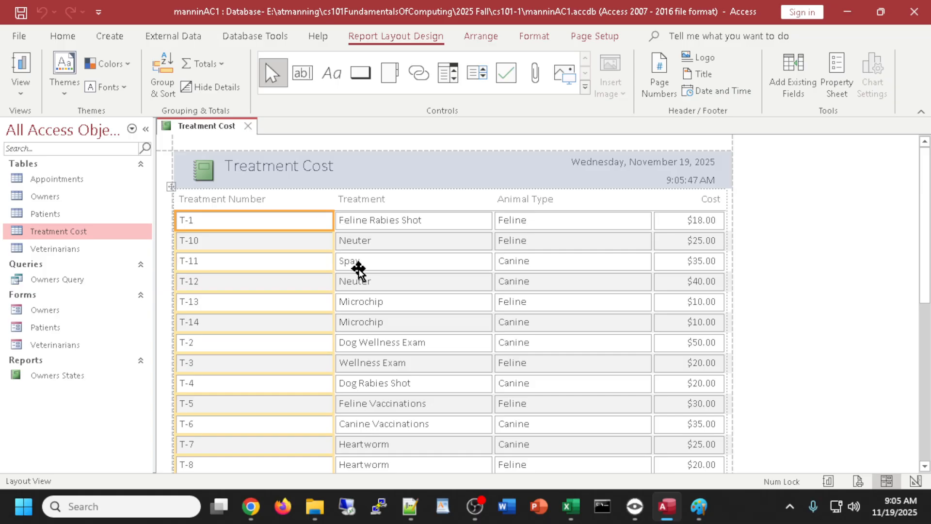
- Check the Treatment Cost report in Report View and Print Preview, closing the preview when done
click(21, 93)
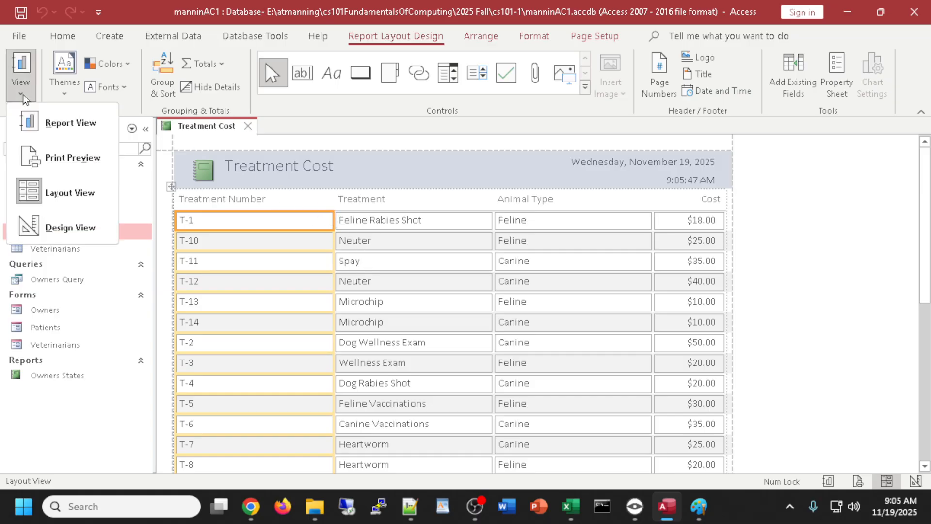
click(58, 127)
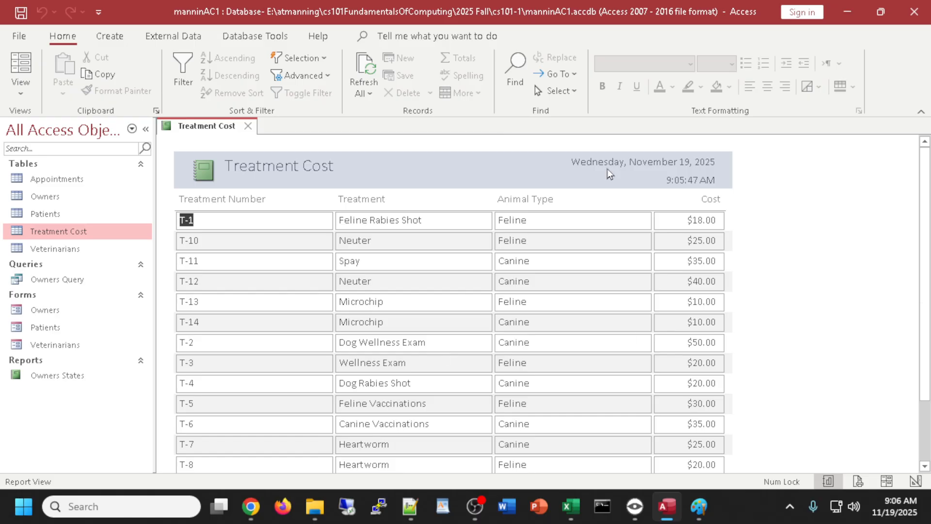
click(20, 82)
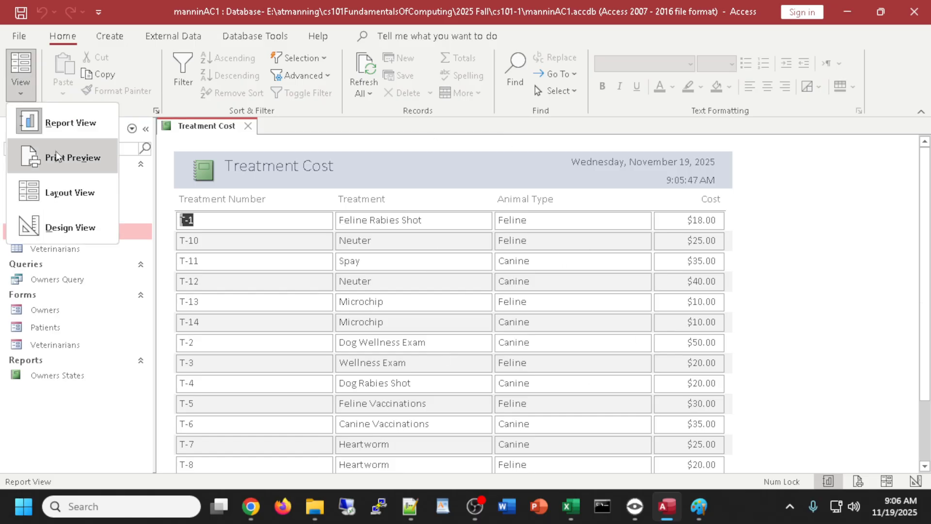
click(57, 159)
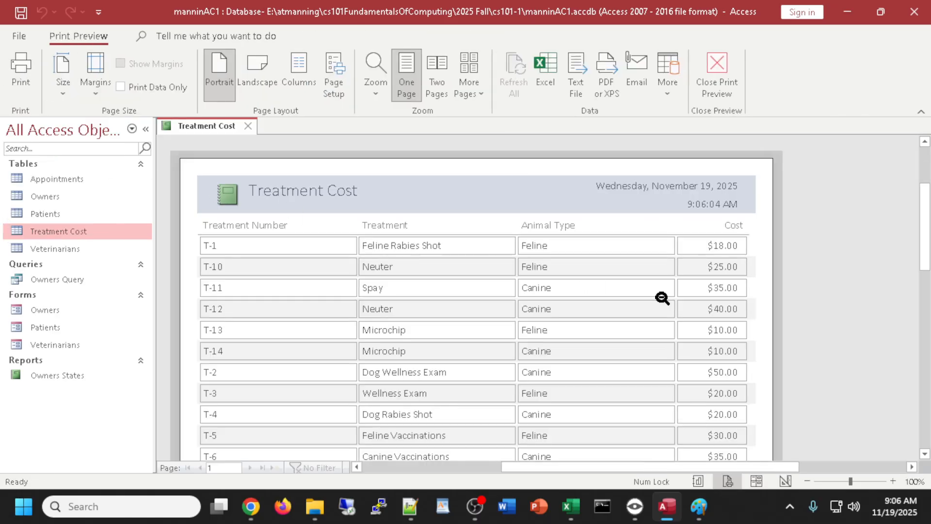
scroll(407, 319, down, 5)
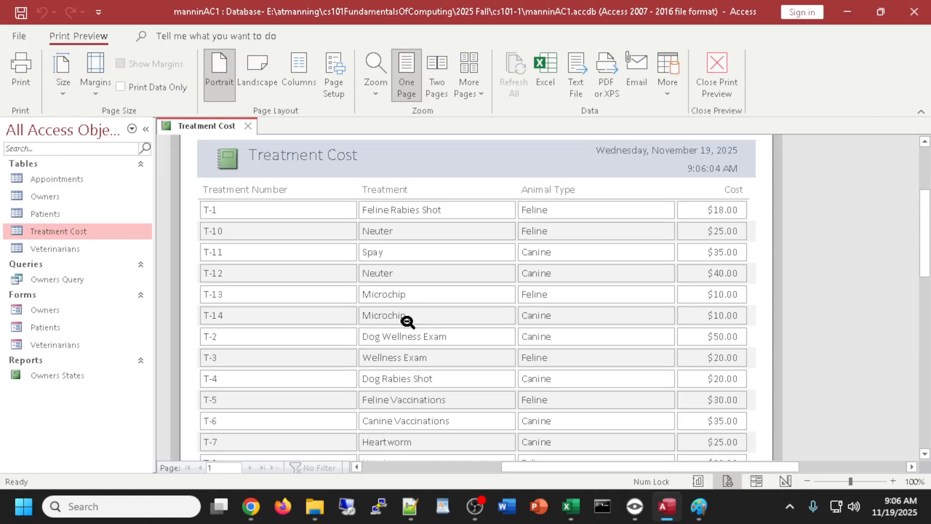
scroll(407, 320, up, 6)
scroll(407, 319, down, 1)
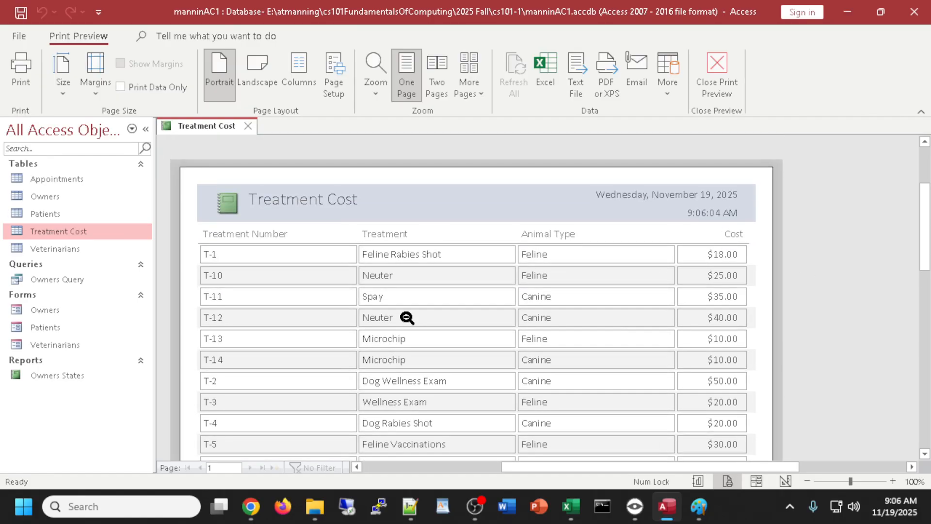
scroll(490, 291, up, 2)
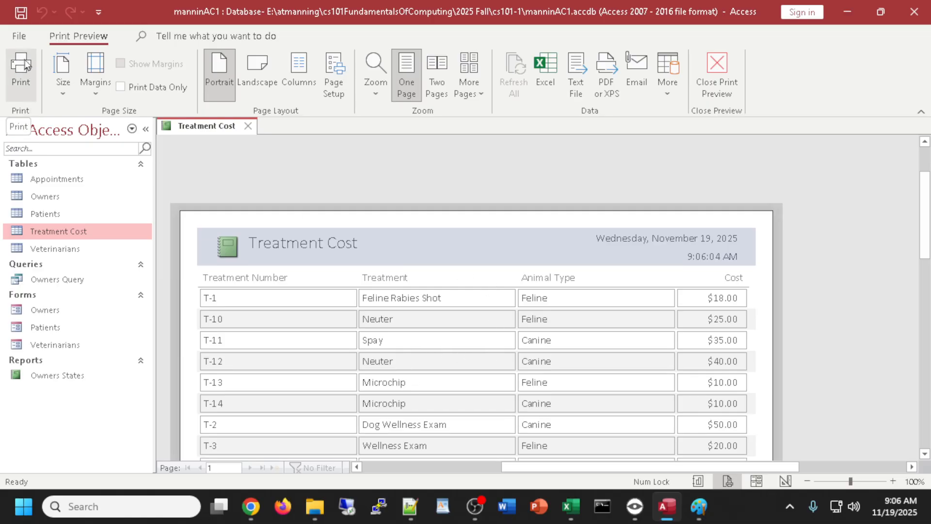
click(716, 69)
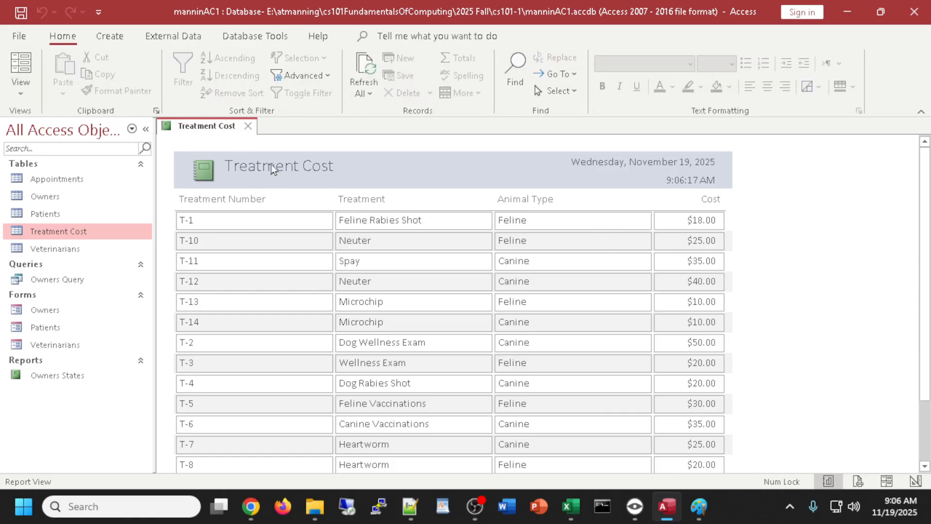
scroll(494, 328, down, 3)
scroll(495, 328, up, 2)
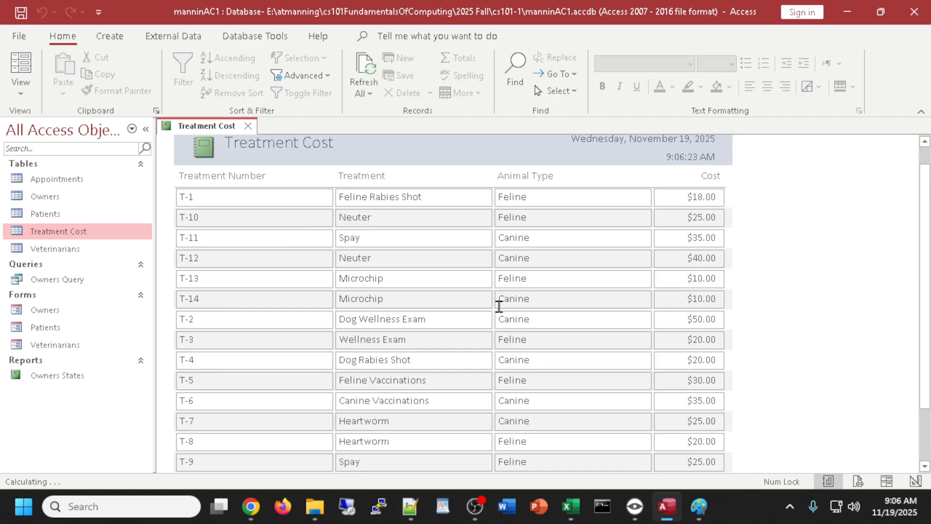
- Close the new report, saving it under the name Treatment Cost
click(247, 126)
click(427, 295)
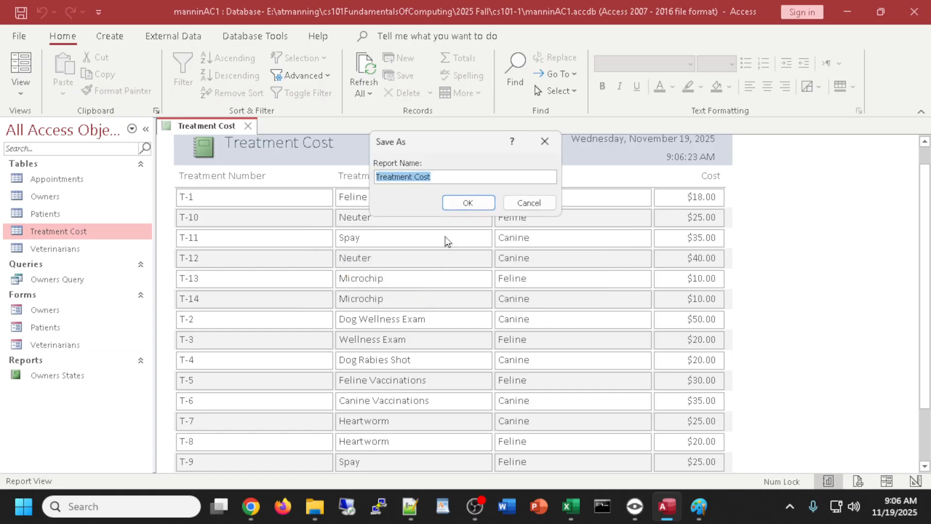
click(455, 205)
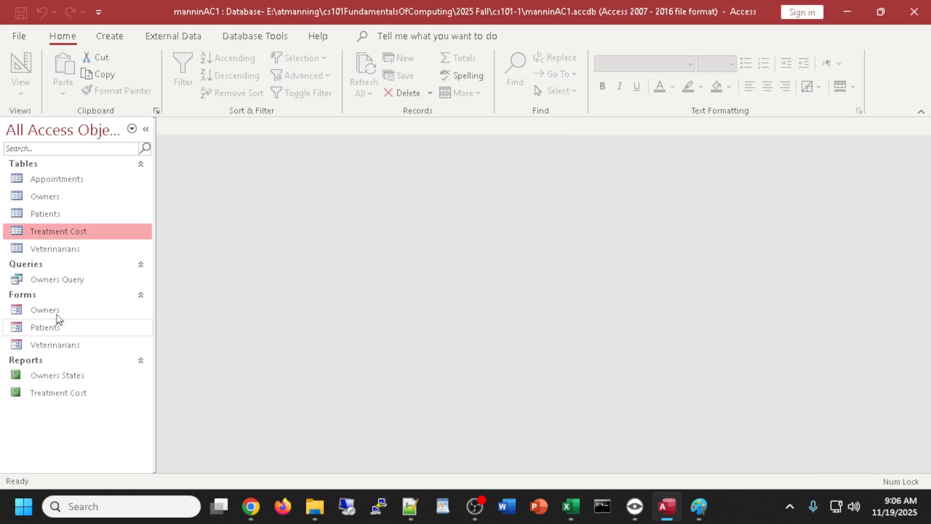
- Open the Patients form to review its fields and close it again
click(51, 330)
double_click(46, 328)
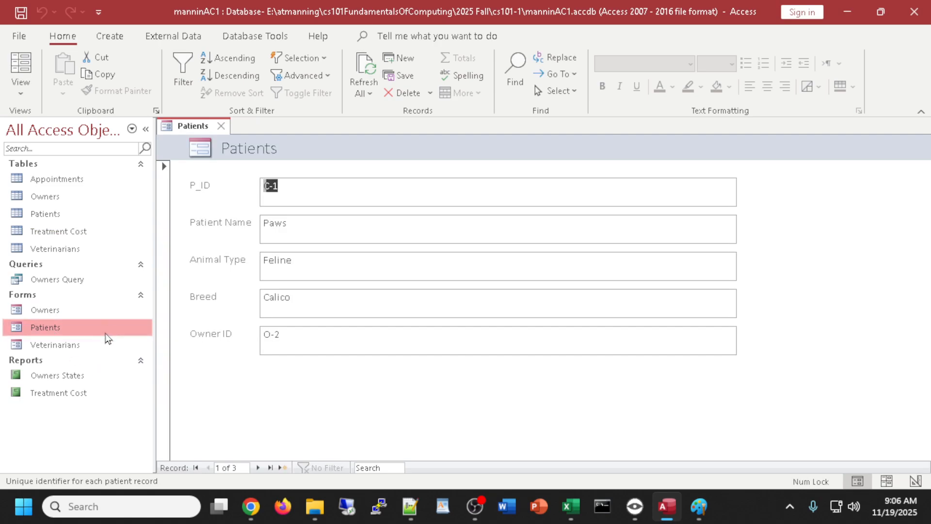
click(59, 346)
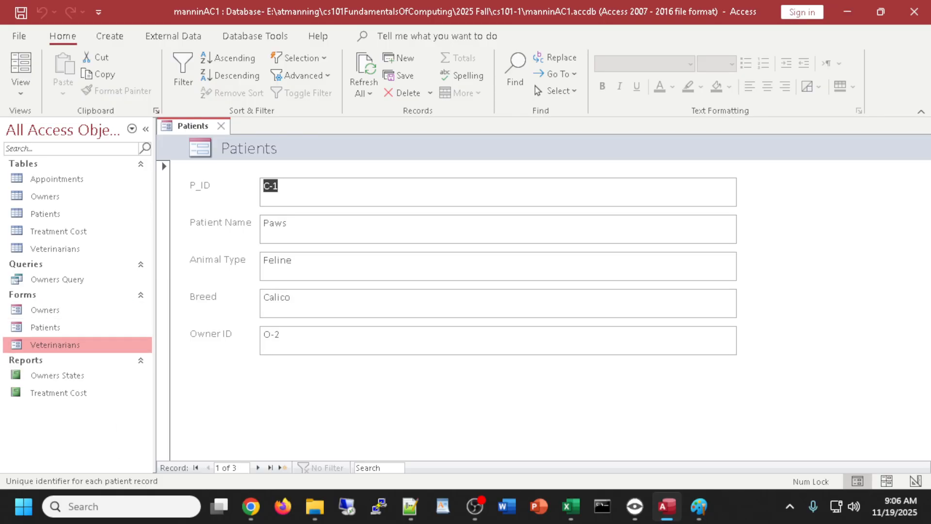
key(alt+Tab)
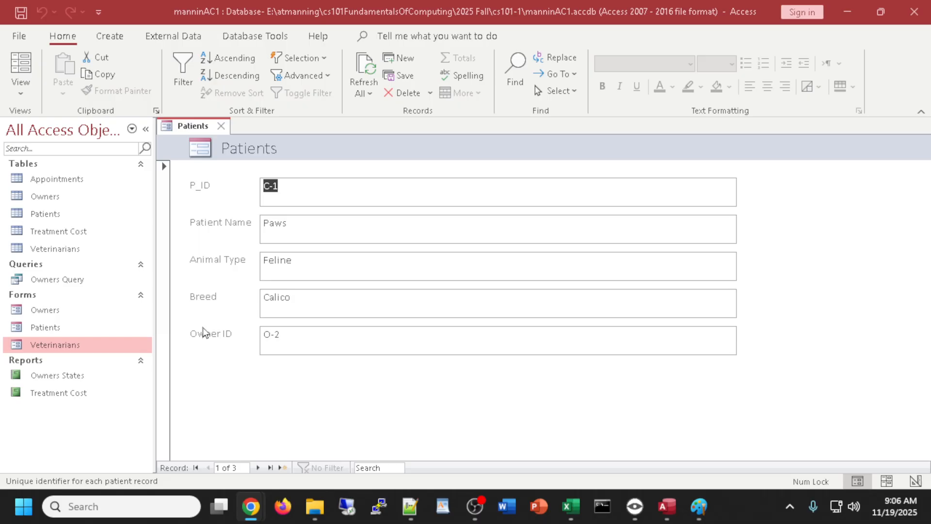
click(221, 127)
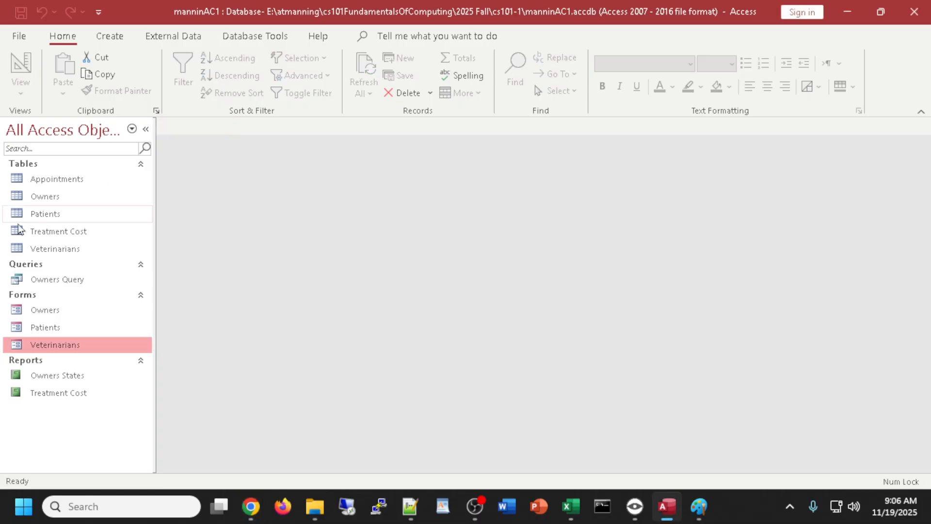
- Check the database's file location on its Info page and return to the database
click(20, 38)
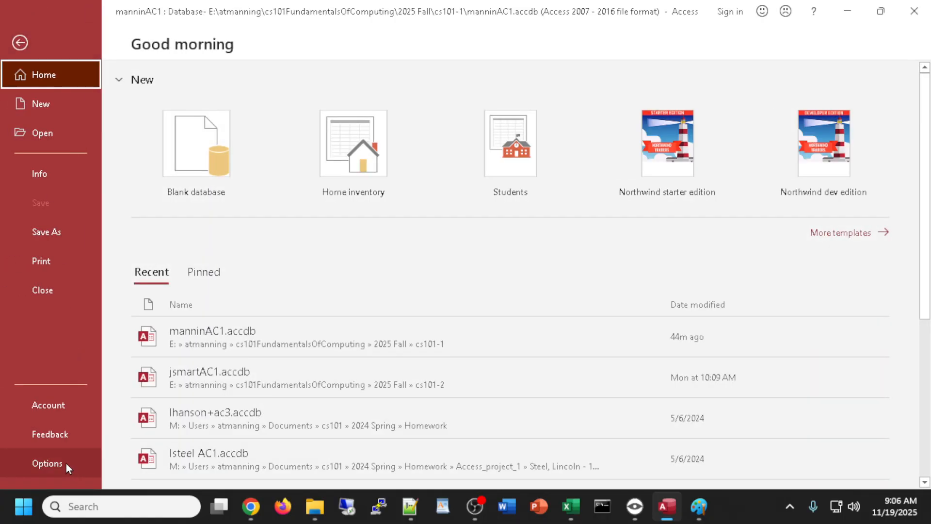
click(35, 176)
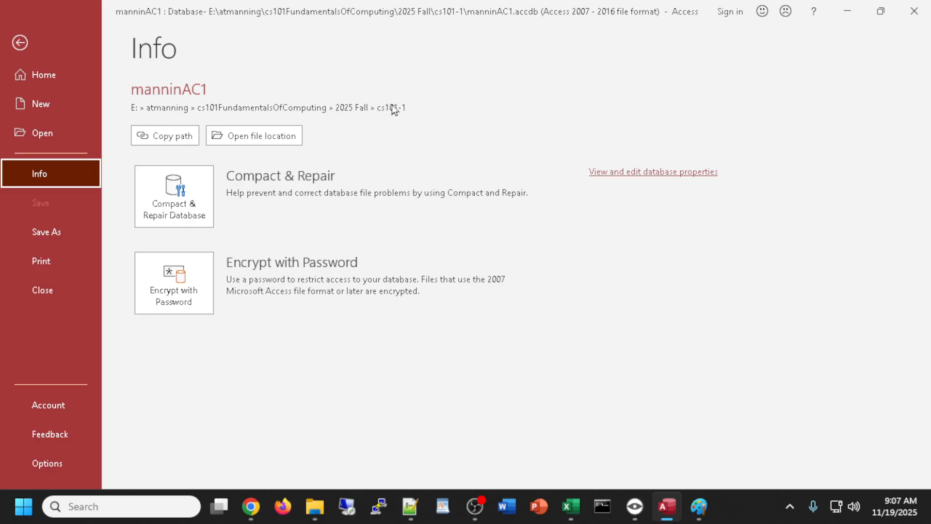
click(20, 42)
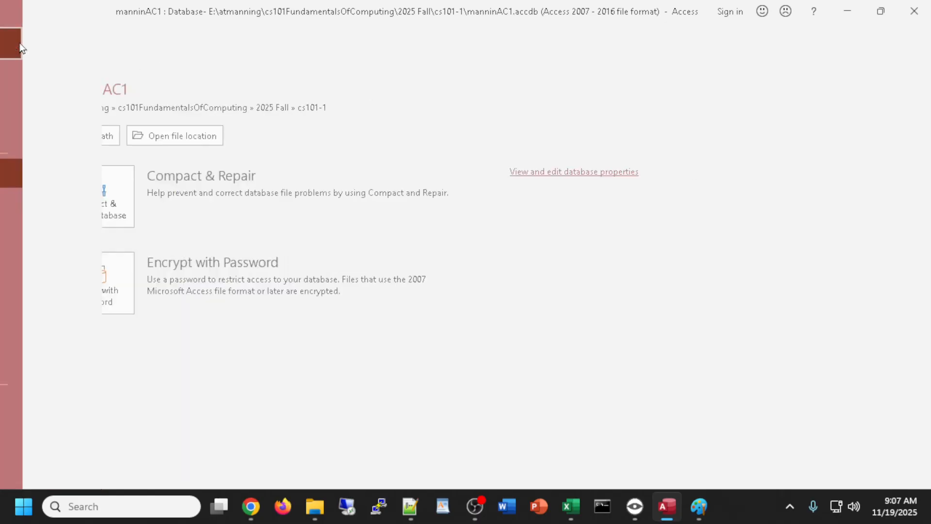
- Close the database and exit Access
click(20, 34)
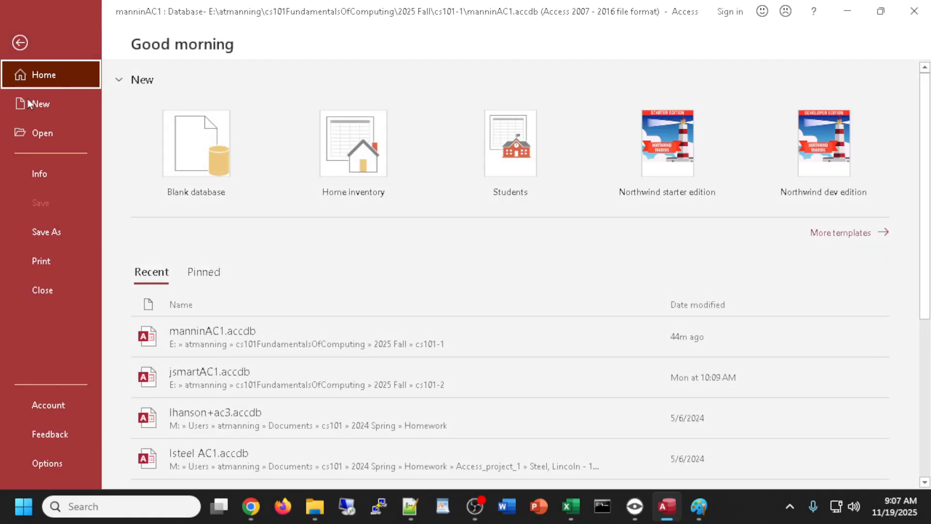
click(34, 297)
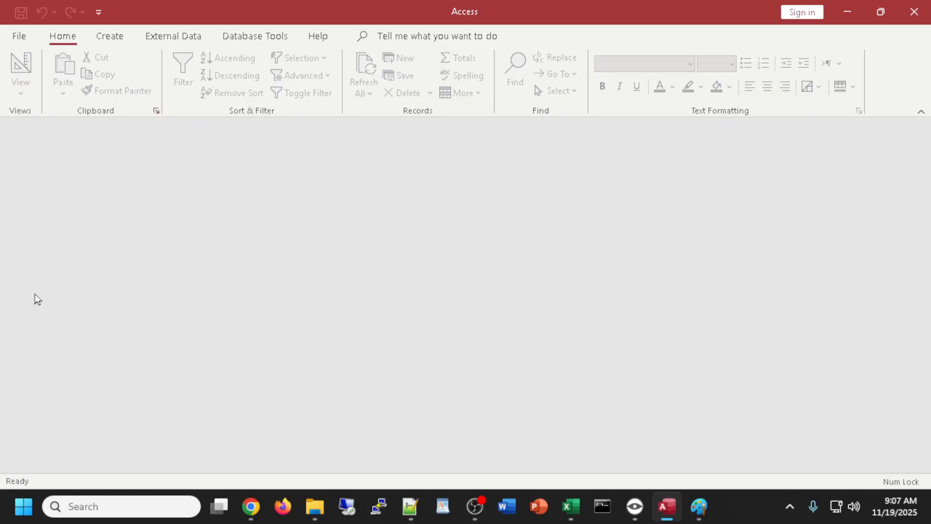
click(914, 12)
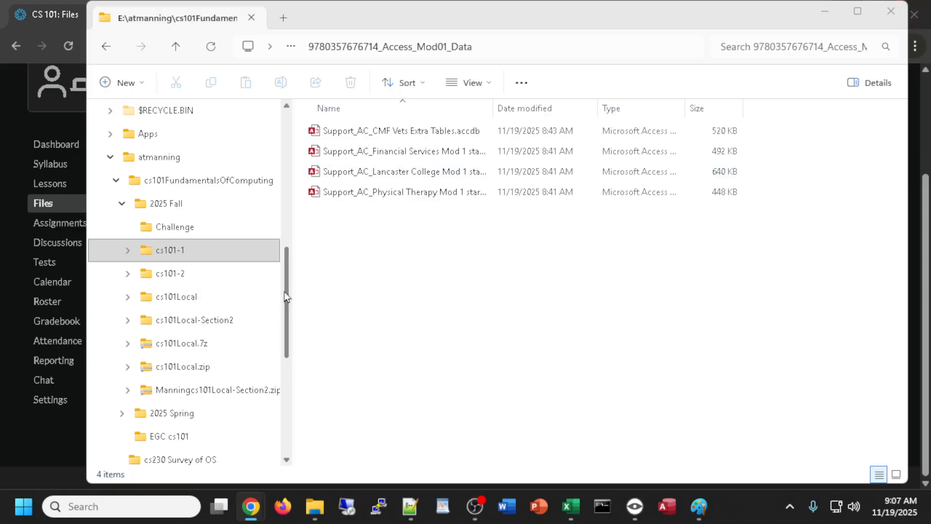
- Open the cs101-1 folder under 2025 Fall in File Explorer and locate the Access database file
scroll(285, 292, up, 2)
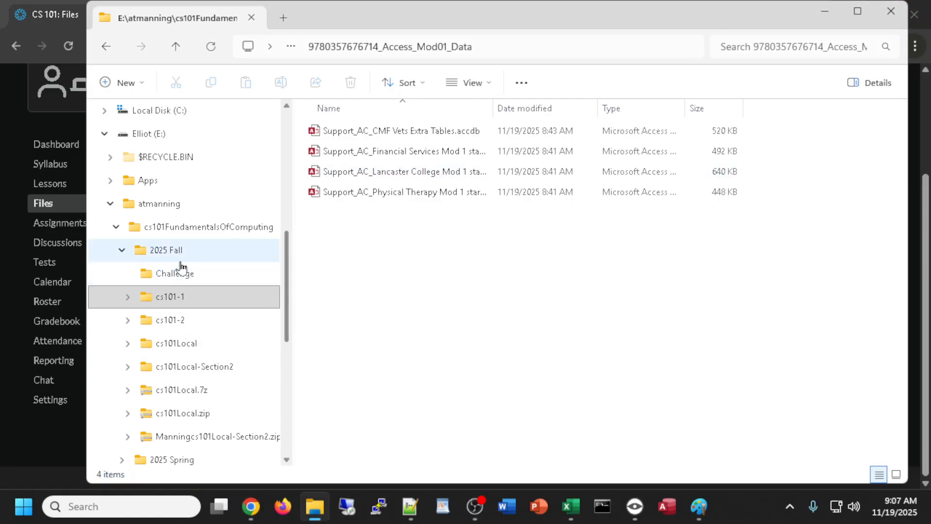
click(147, 250)
click(172, 298)
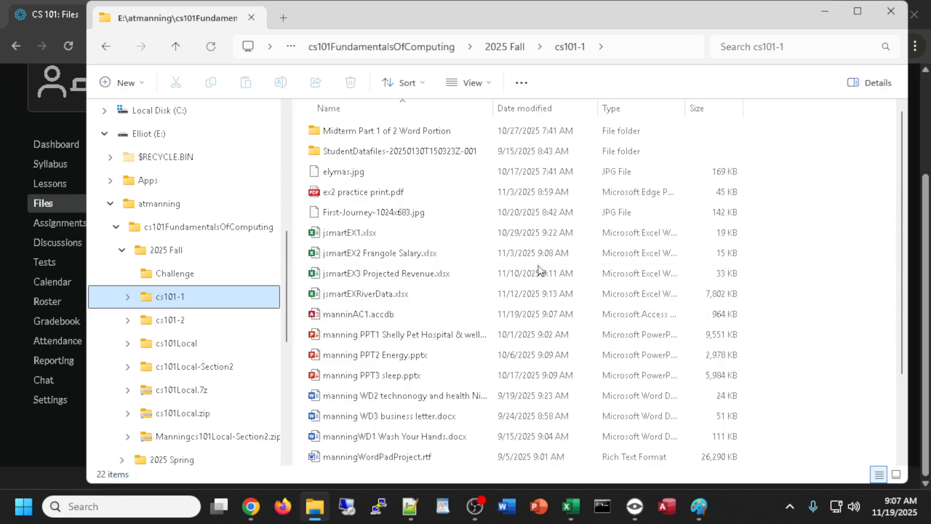
scroll(536, 270, down, 1)
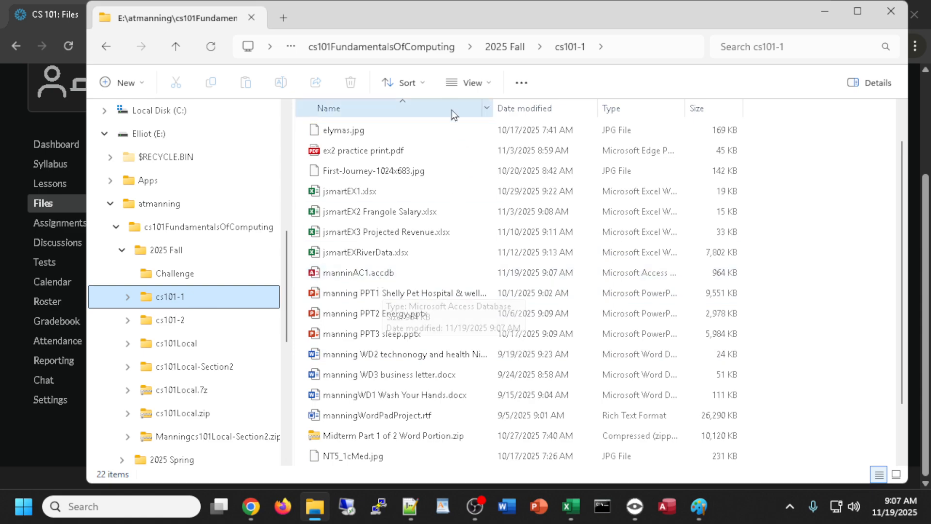
- Hide extensions for known file types through the advanced view settings in Folder Options, and check the database file's name
click(474, 84)
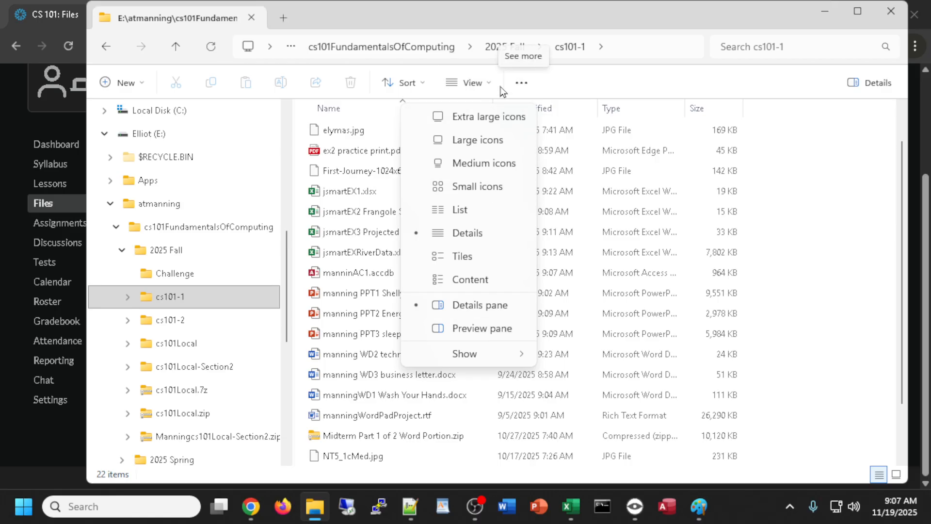
click(521, 83)
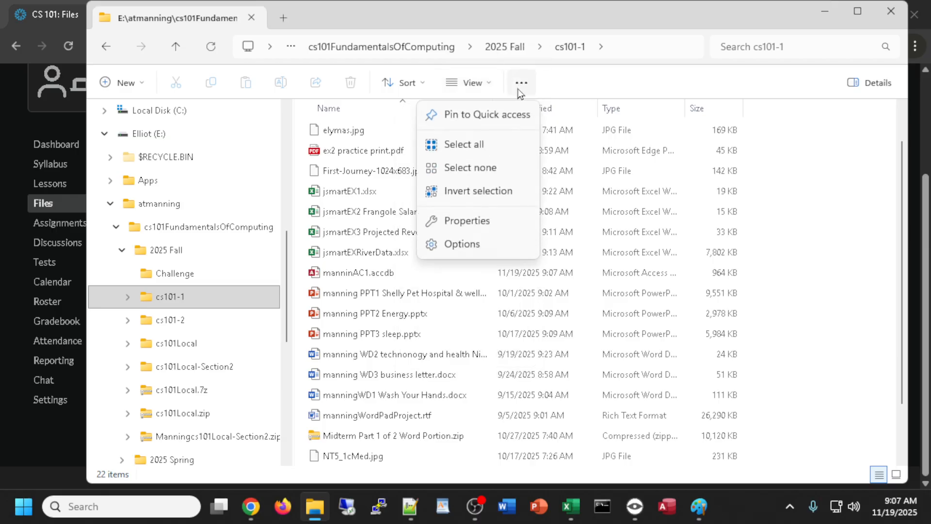
click(454, 244)
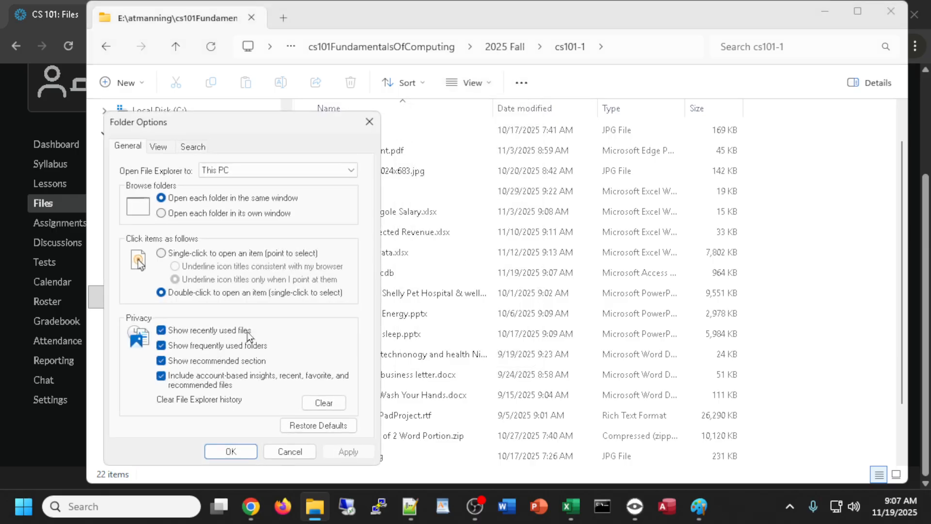
click(158, 146)
scroll(302, 303, down, 2)
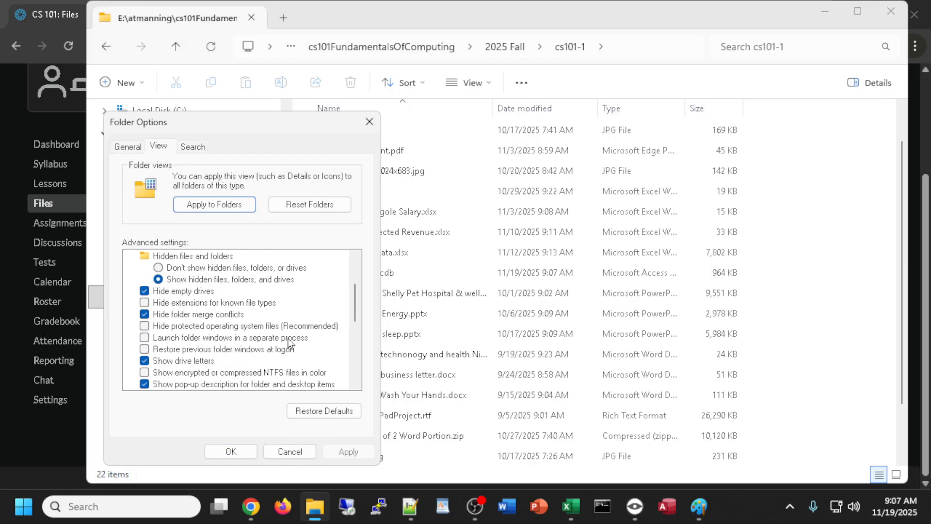
click(144, 302)
click(241, 451)
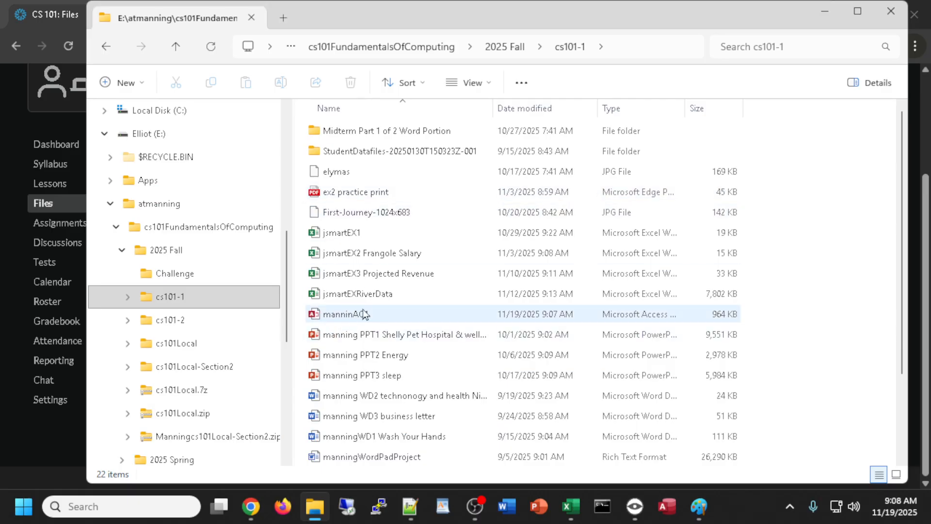
mouse_move(375, 316)
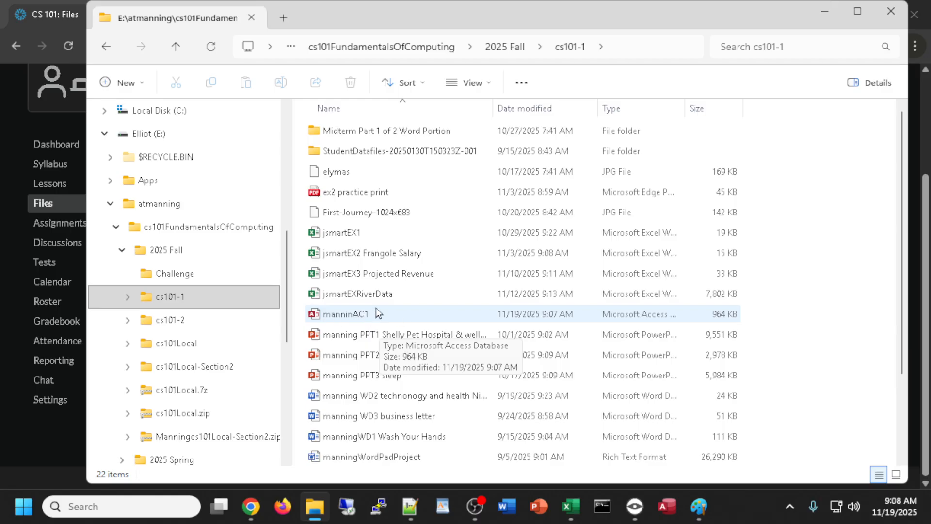
- Turn off hiding of extensions for known file types in the advanced Folder Options and apply the change
click(521, 83)
click(466, 244)
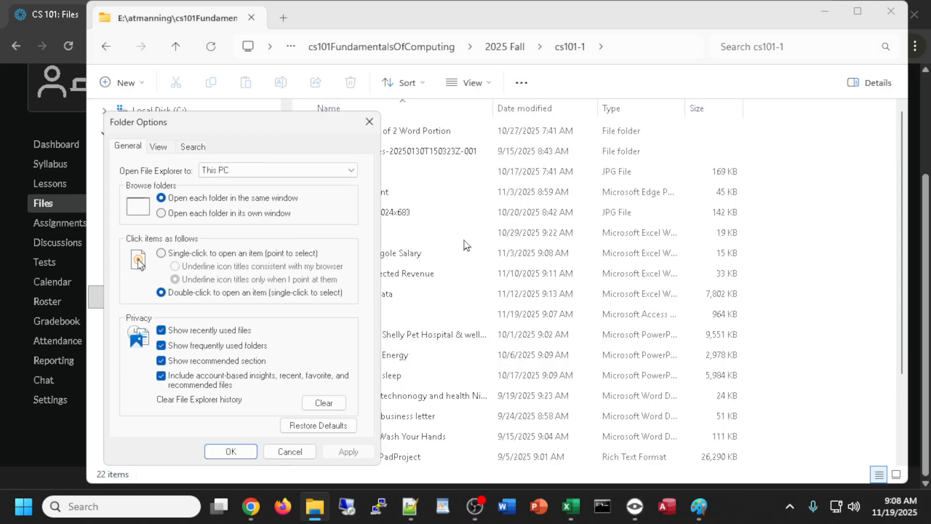
click(160, 152)
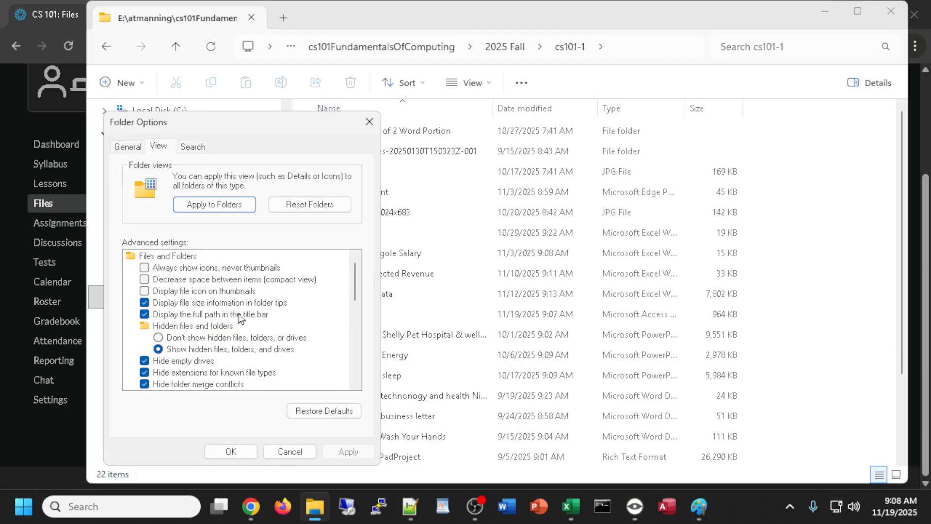
click(144, 372)
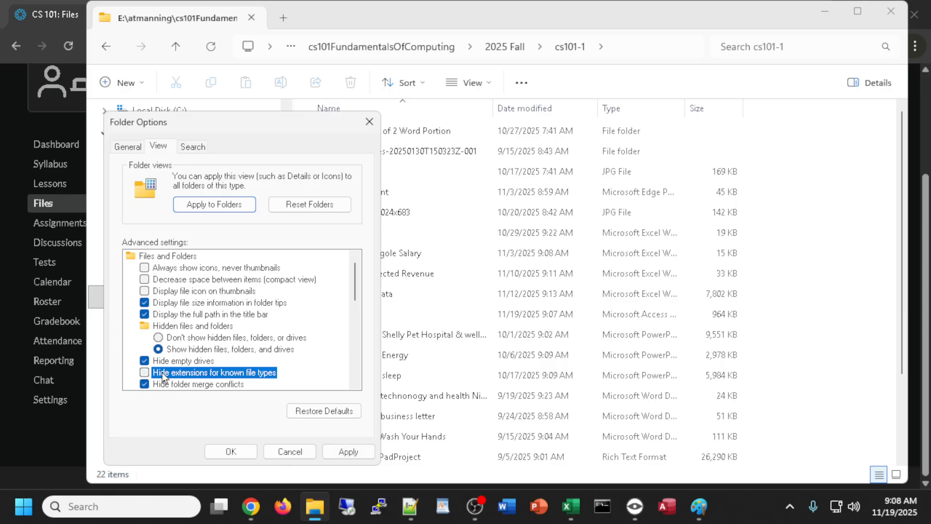
click(243, 452)
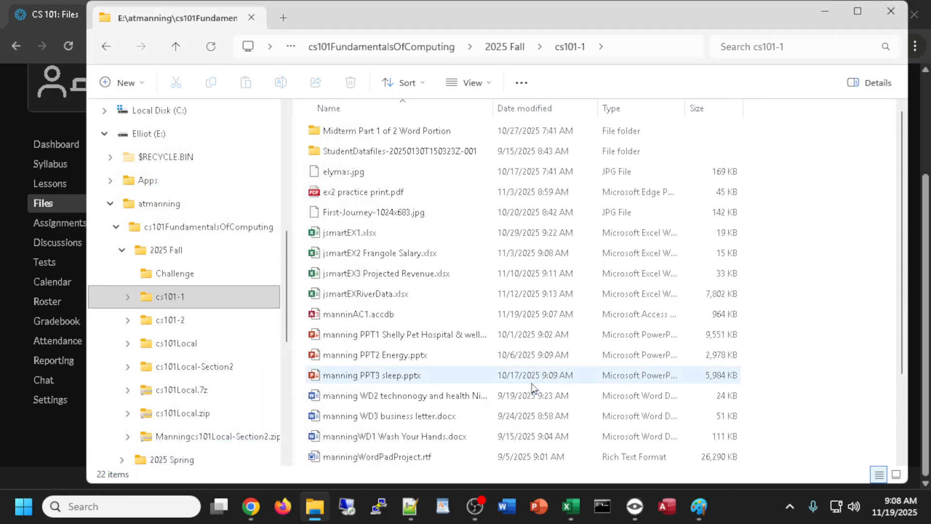
- Open manninAC1.accdb from the cs101-1 folder to check its tables, query, forms and reports, and close Access again
double_click(351, 314)
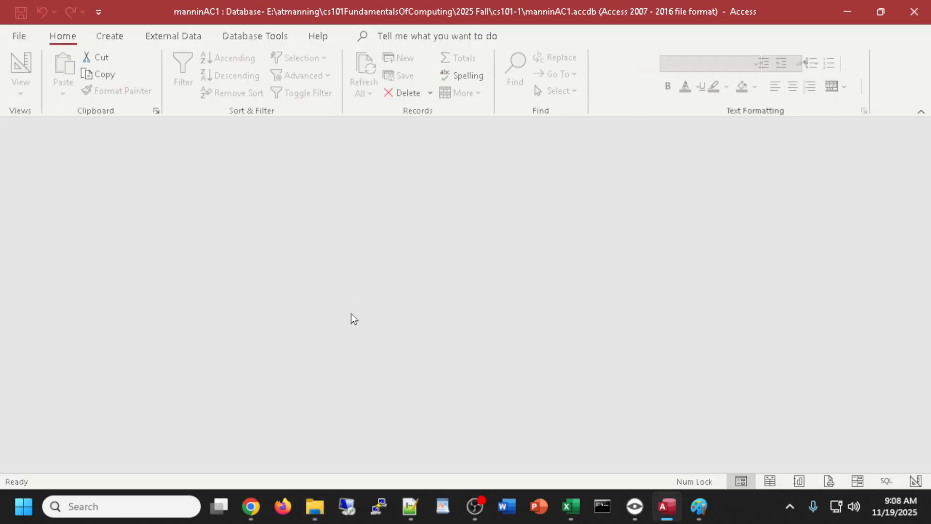
click(847, 13)
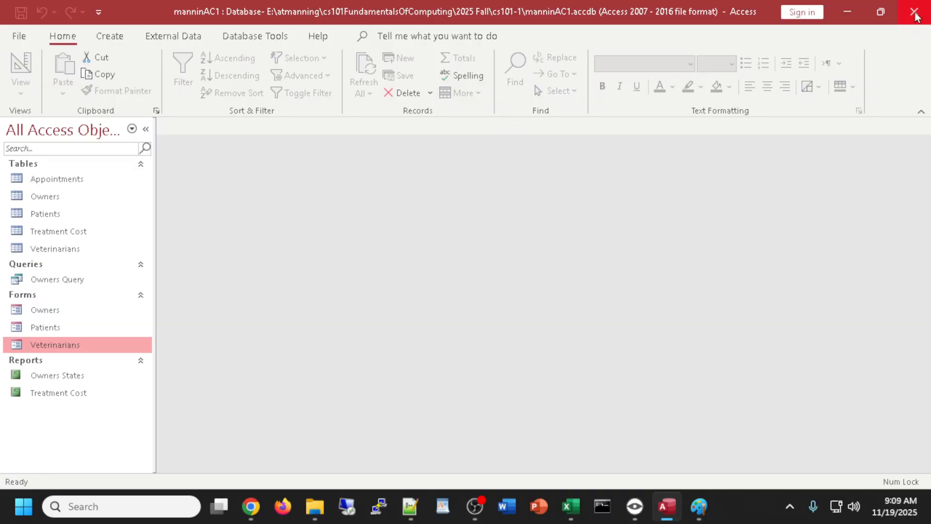
click(914, 15)
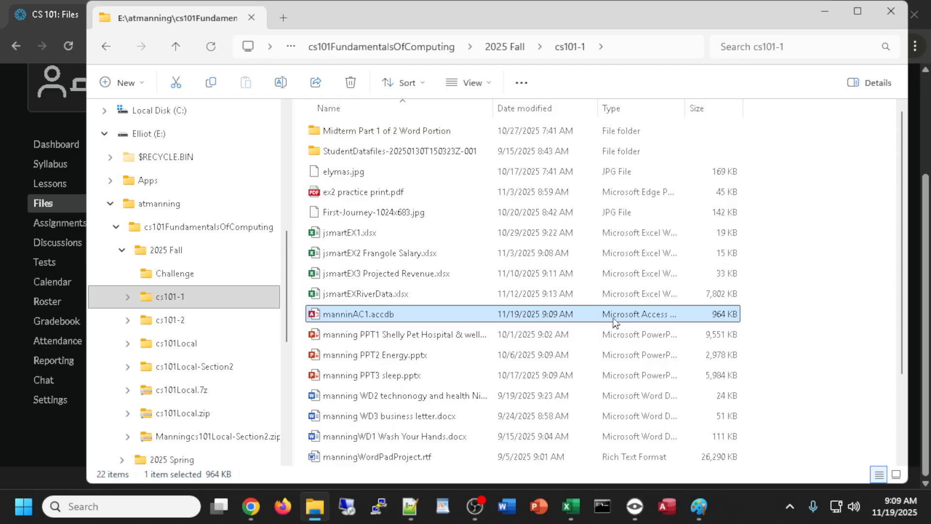
mouse_move(691, 513)
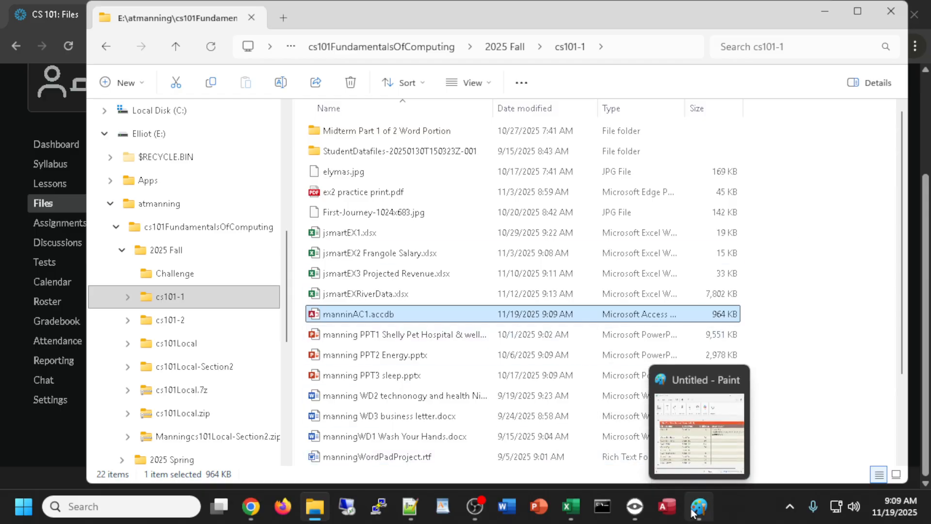
mouse_move(468, 515)
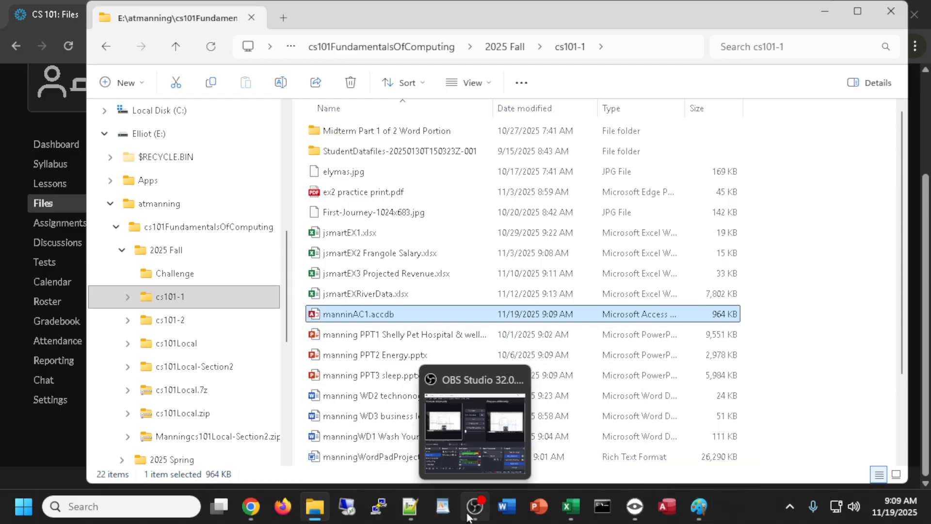
click(468, 512)
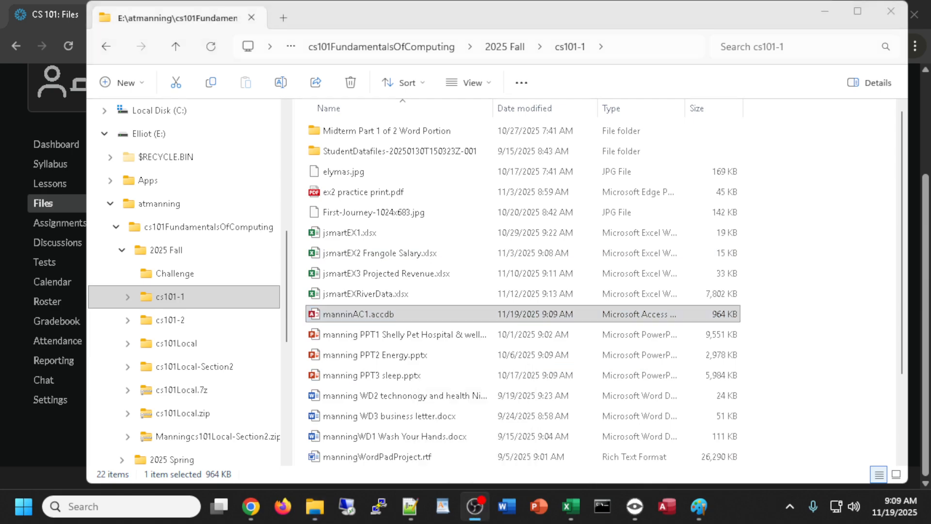